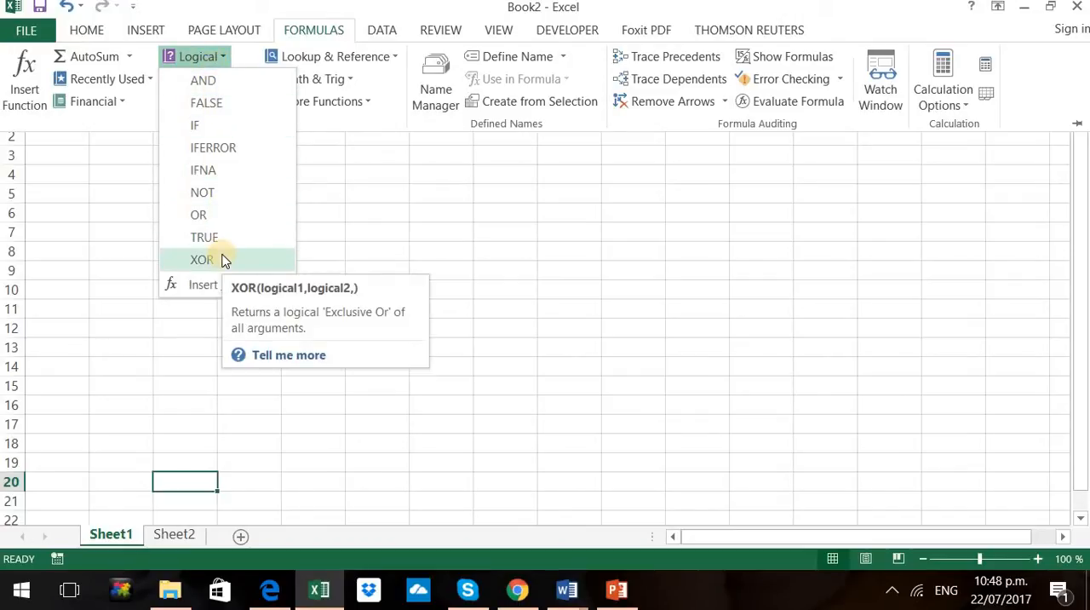
Switch to the PowerPoint presentation and review the table of AND, OR, XOR and NOT functions on the Logical category slide
{"action": "left_click", "coordinate": [619, 598]}
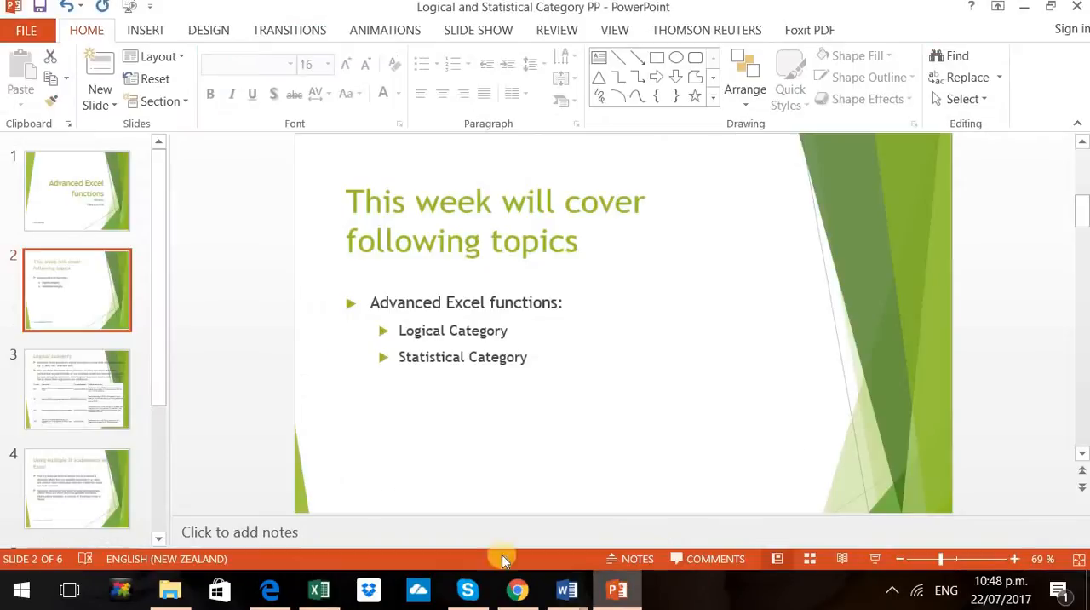
{"action": "left_click", "coordinate": [77, 398]}
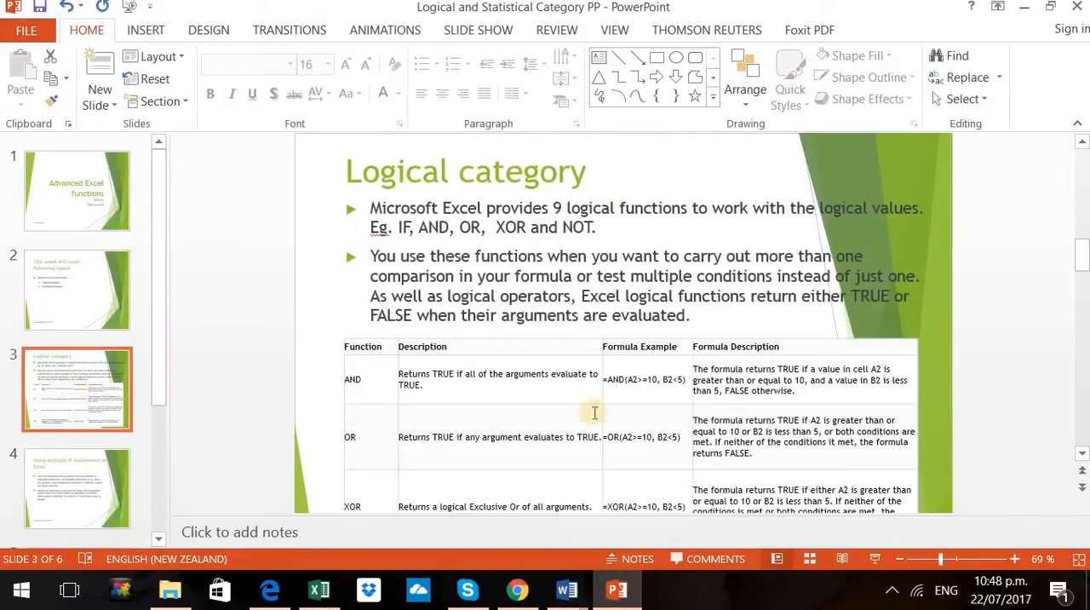
{"action": "scroll", "coordinate": [755, 320], "scroll_direction": "down", "scroll_amount": 2}
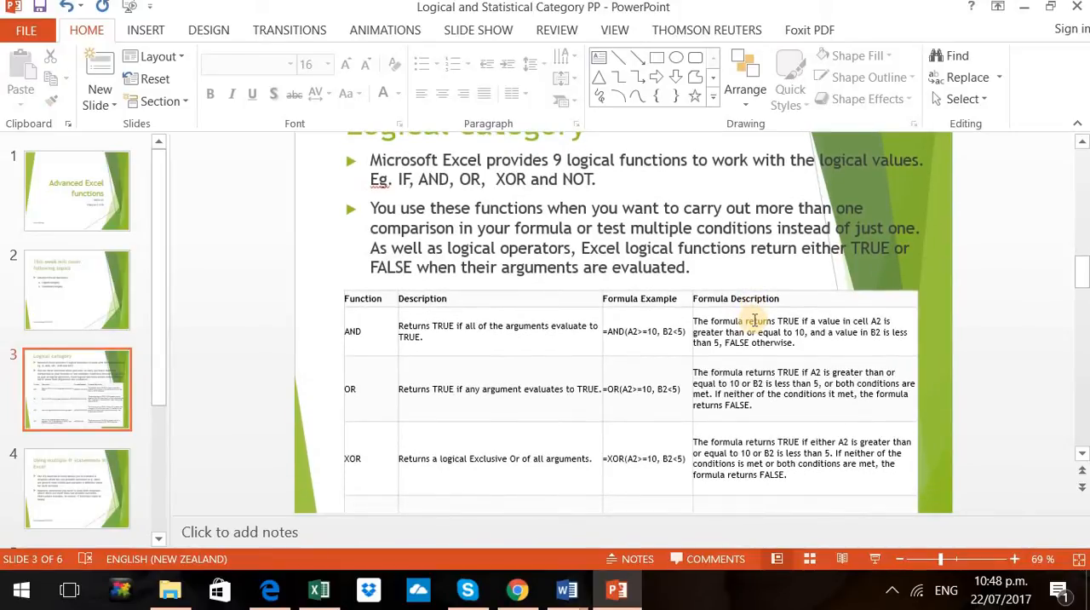
{"action": "scroll", "coordinate": [755, 321], "scroll_direction": "down", "scroll_amount": 1}
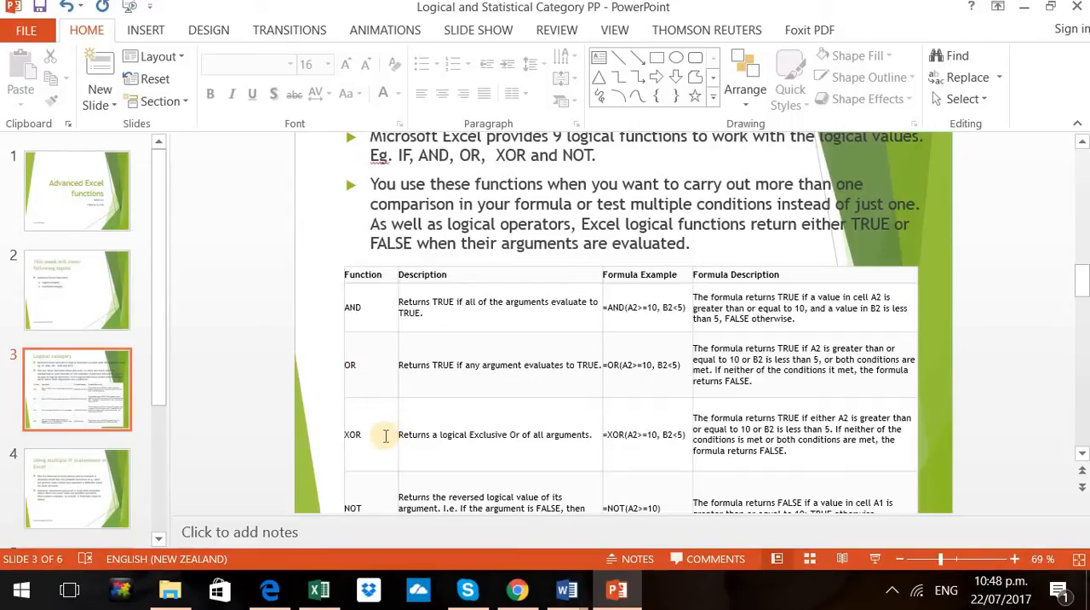
{"action": "scroll", "coordinate": [386, 437], "scroll_direction": "down", "scroll_amount": 1}
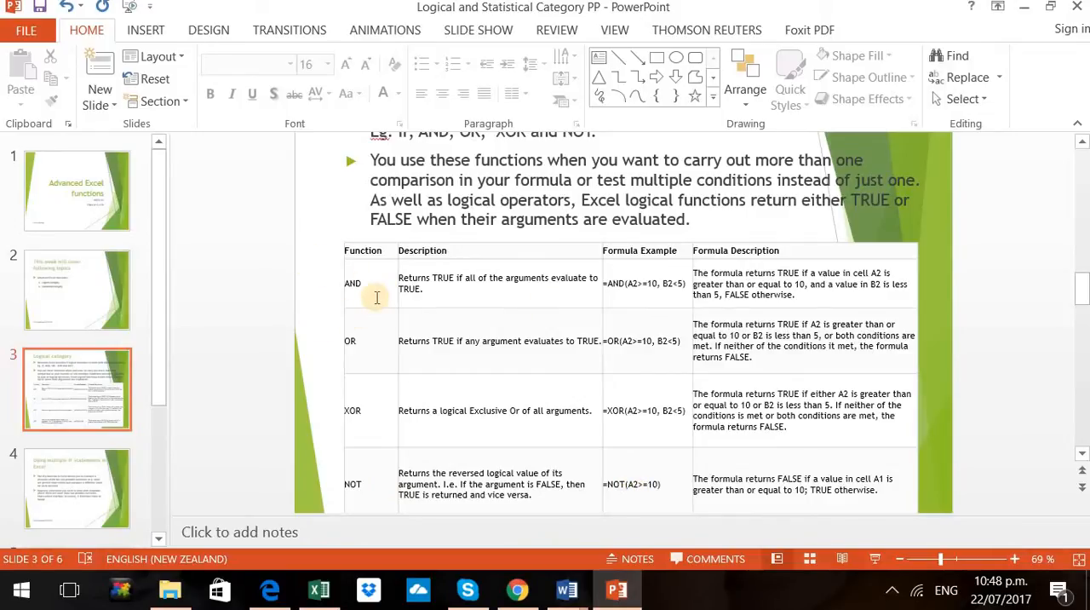
Switch to Excel and select cell A1, consulting the function table in PowerPoint once more before returning to the worksheet
{"action": "left_click", "coordinate": [316, 594]}
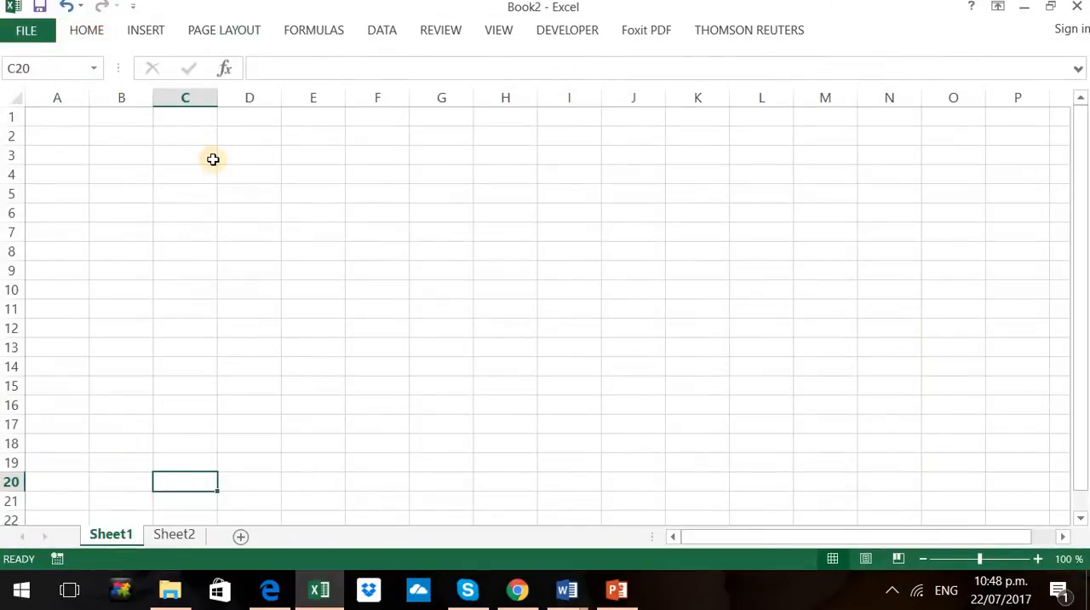
{"action": "left_click", "coordinate": [78, 117]}
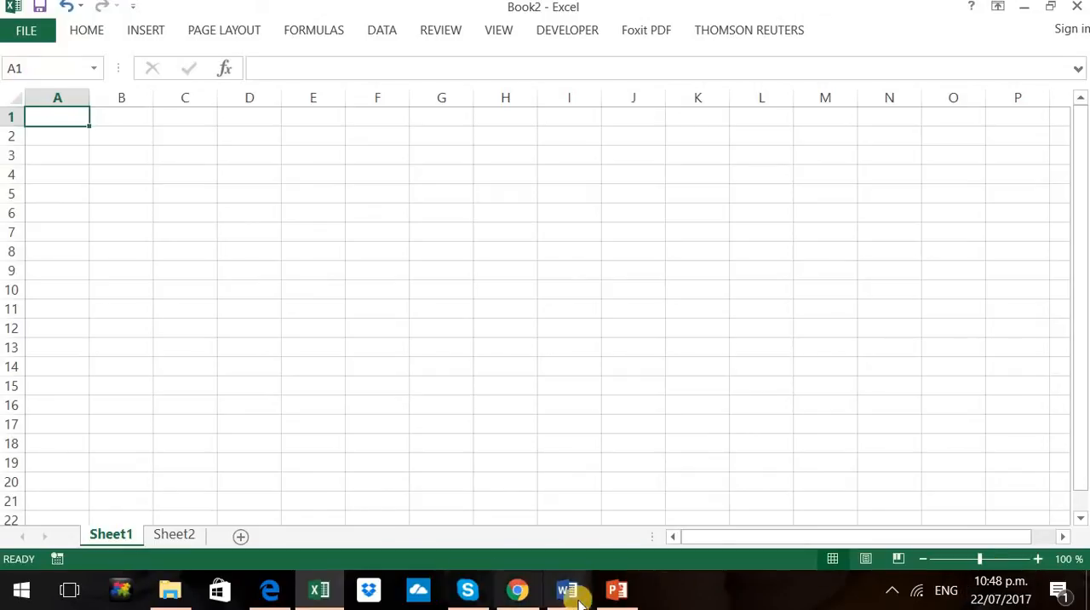
{"action": "left_click", "coordinate": [617, 596]}
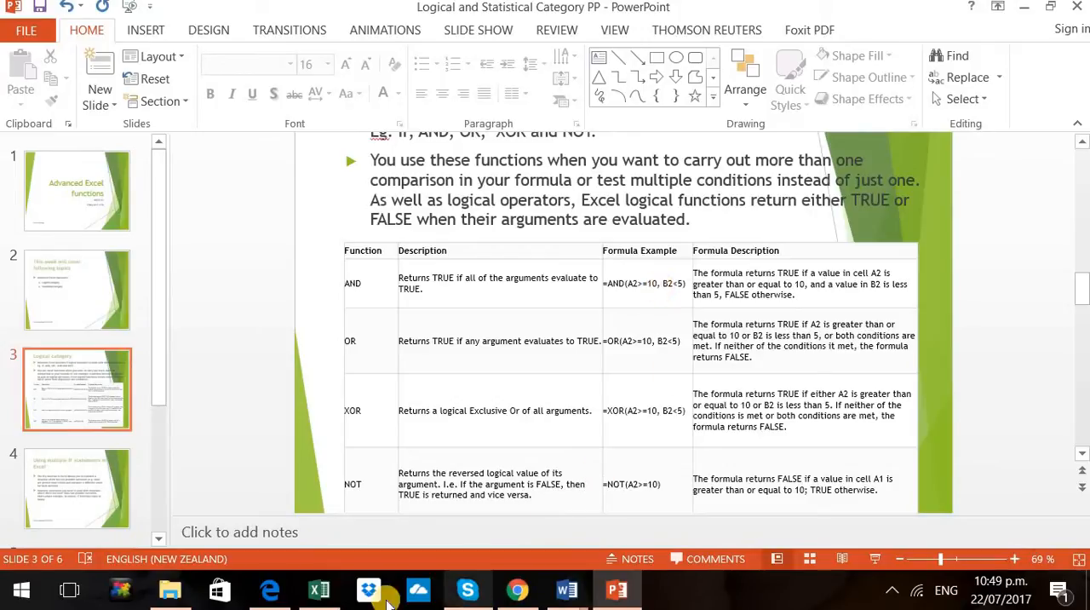
{"action": "left_click", "coordinate": [319, 591]}
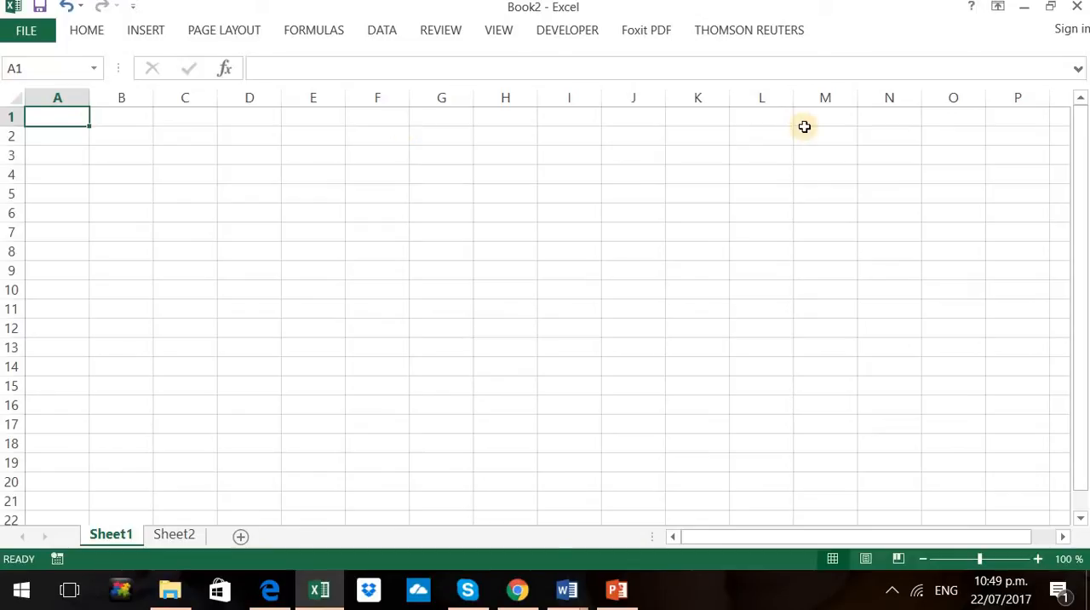
Enter the first row of sample numbers, with 12 in A1 and 4 in B1
{"action": "type", "text": "12"}
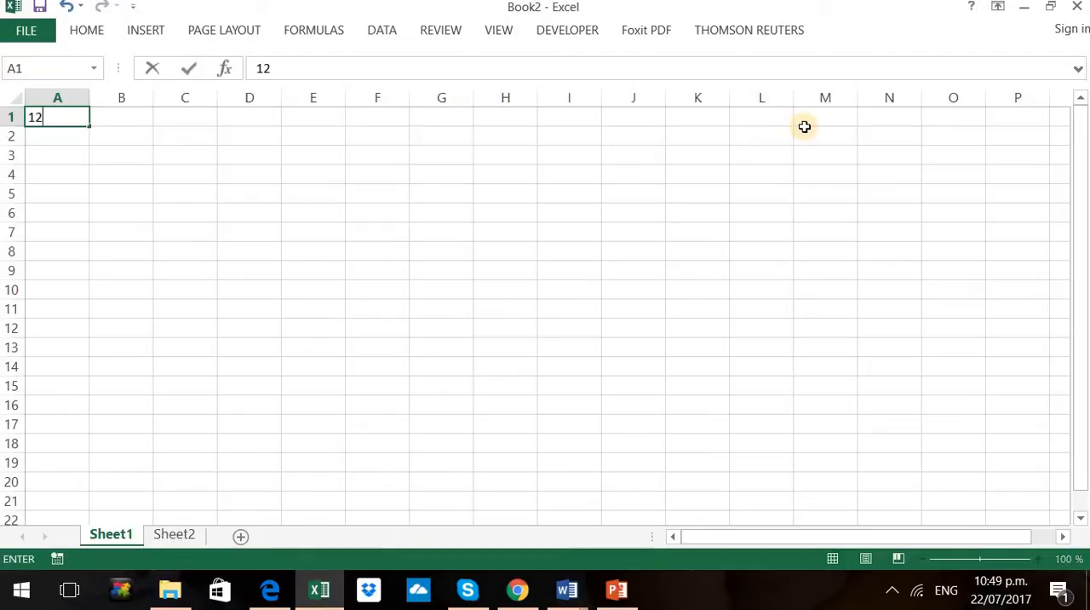
{"action": "key", "text": "Tab"}
{"action": "type", "text": "5"}
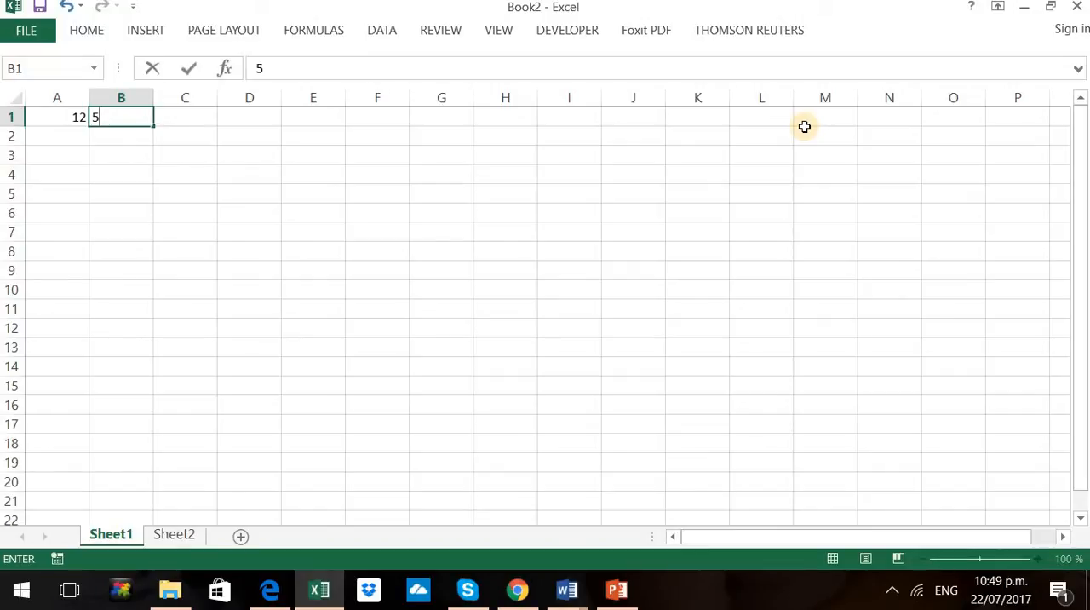
{"action": "key", "text": "BackSpace"}
{"action": "type", "text": "4"}
{"action": "key", "text": "Return"}
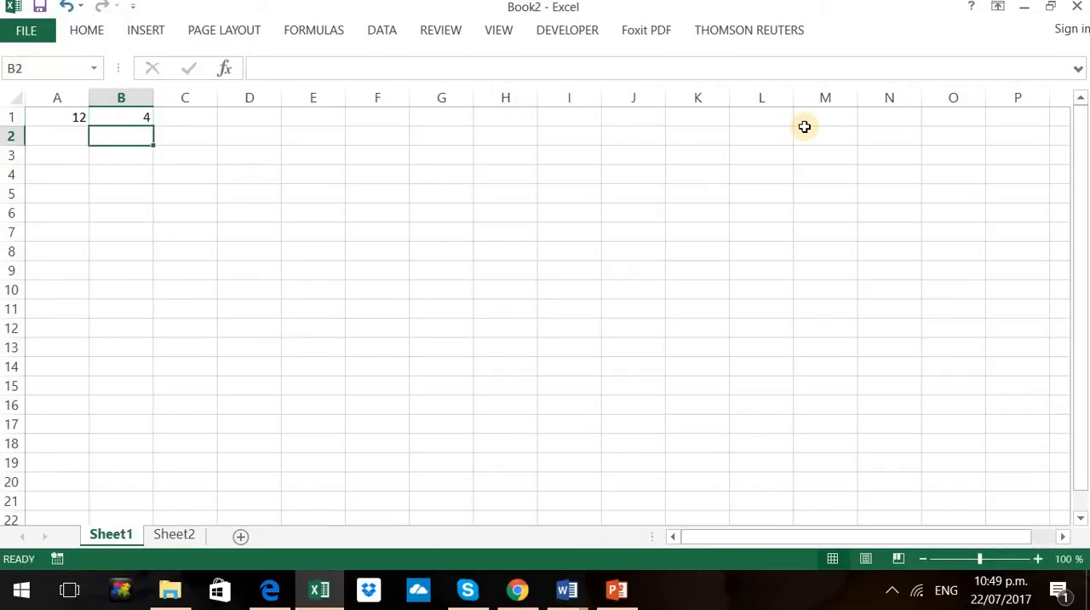
Enter the second row of sample numbers, with 10 in A2 and 23 in B2
{"action": "key", "text": "Left"}
{"action": "type", "text": "10"}
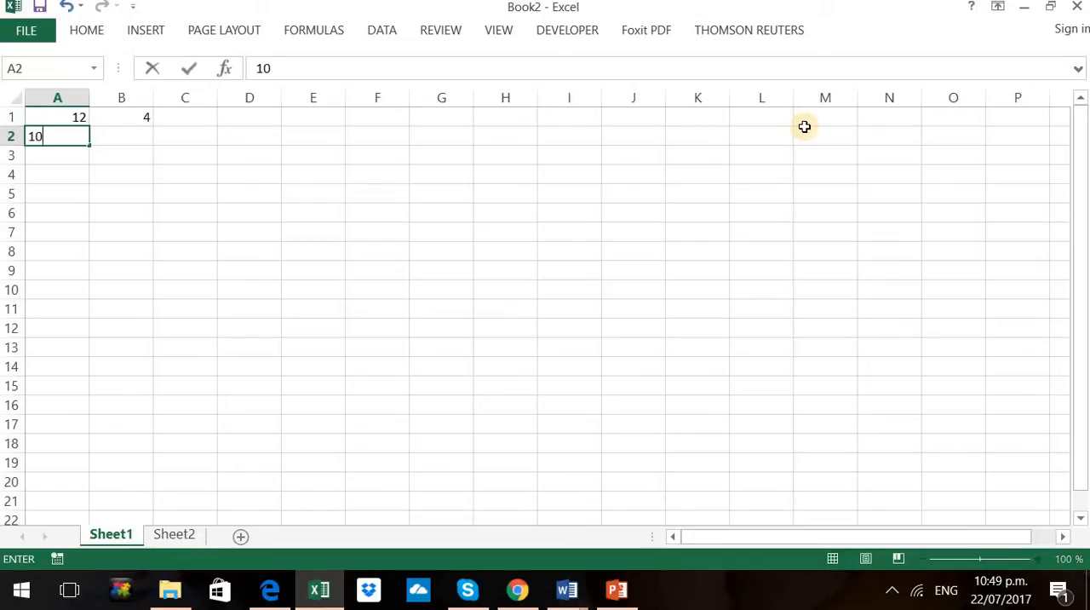
{"action": "key", "text": "Tab"}
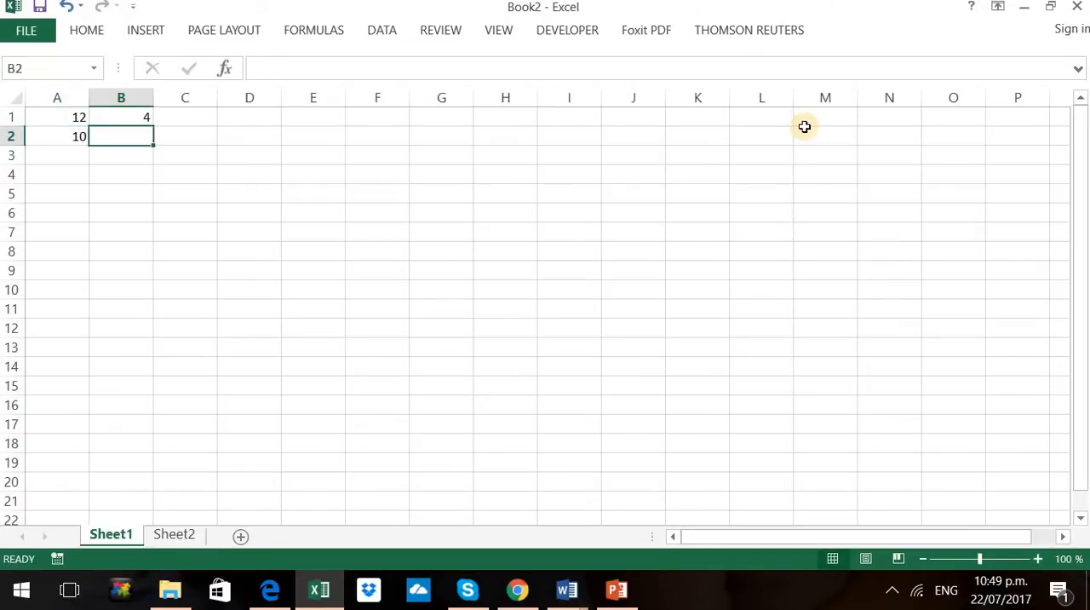
{"action": "type", "text": "23"}
{"action": "key", "text": "Return"}
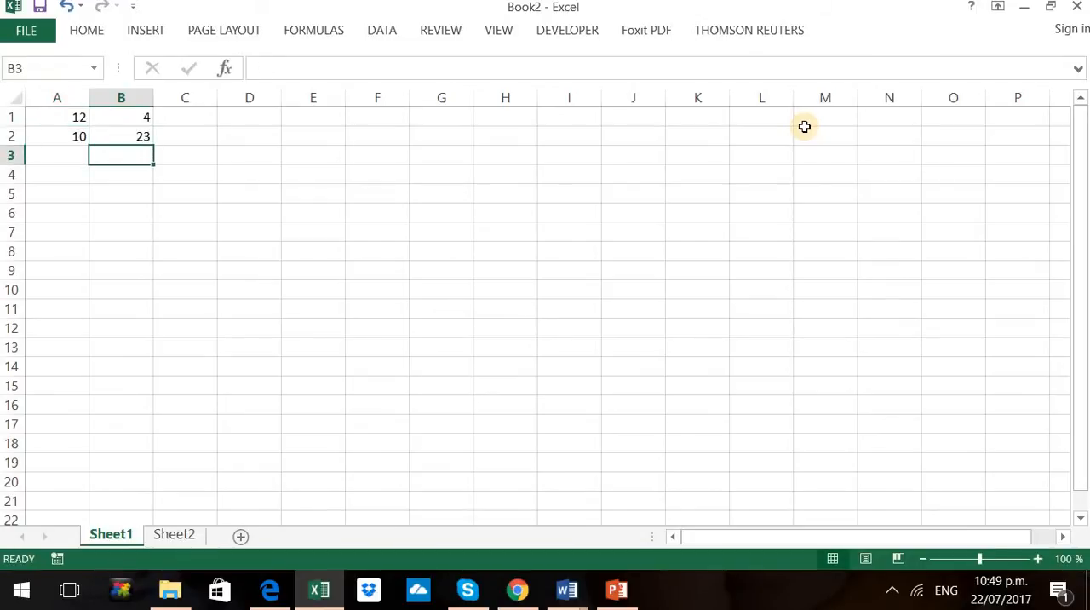
Enter the third row of sample numbers, with 19 in A3 and 4 in B3
{"action": "key", "text": "Left"}
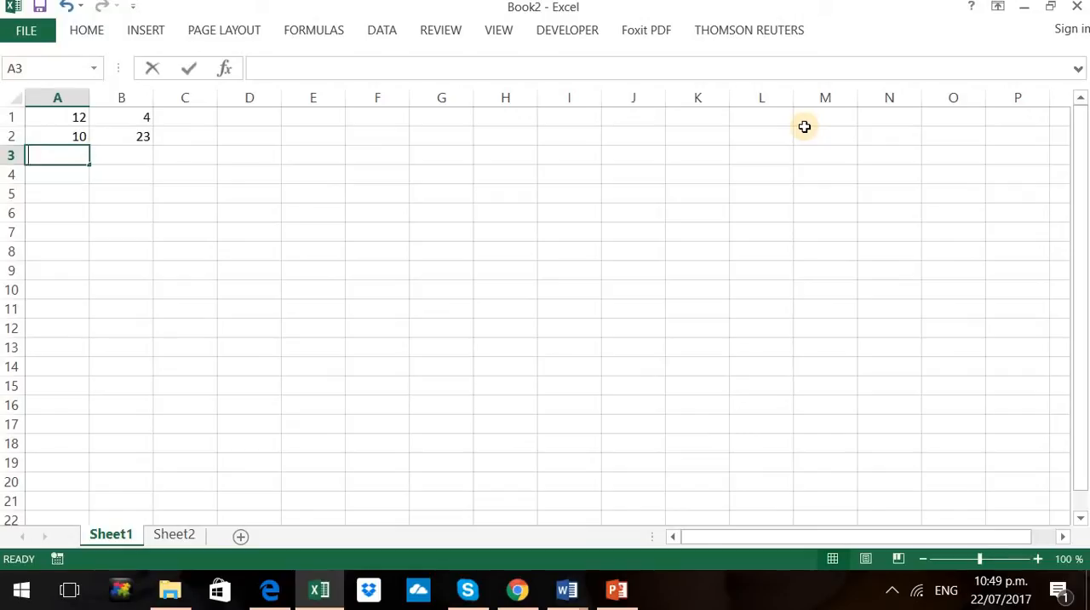
{"action": "type", "text": "19"}
{"action": "key", "text": "Right"}
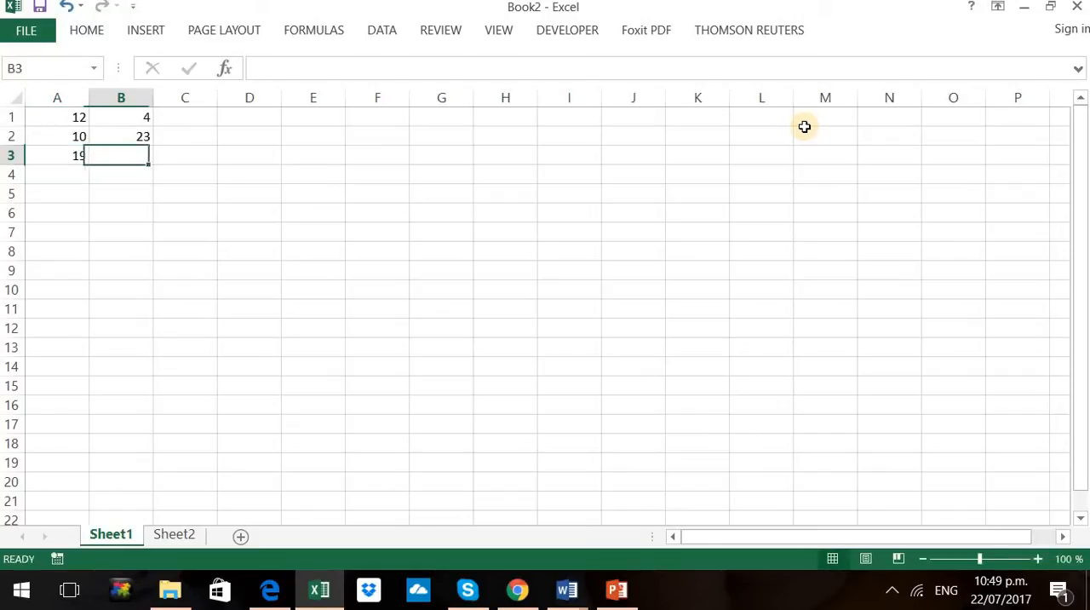
{"action": "type", "text": "4"}
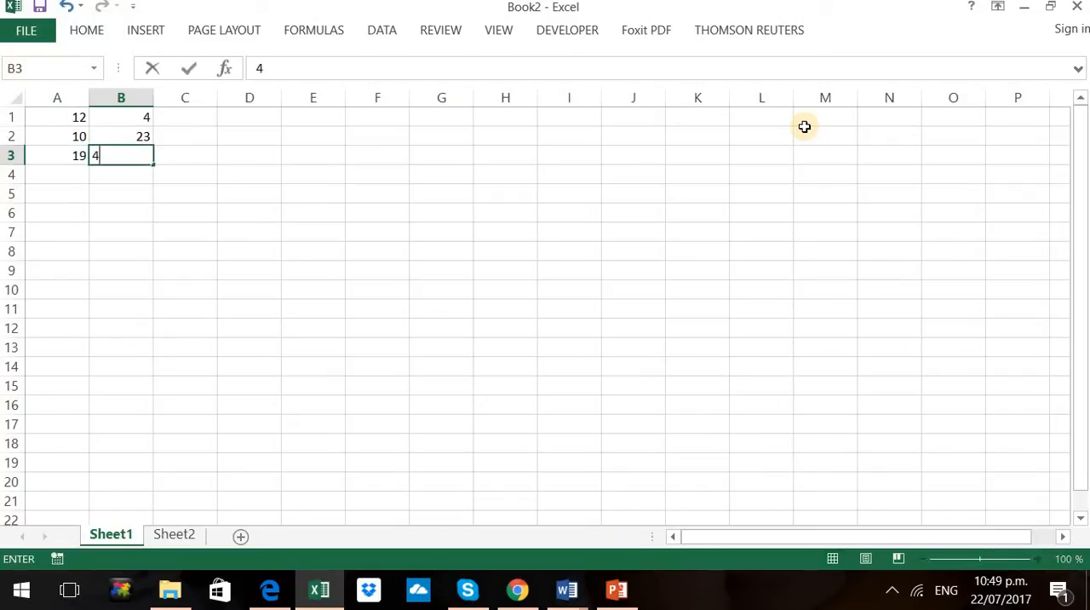
{"action": "key", "text": "Return"}
Enter the fourth row of sample numbers, with 2 in A4 and 4 in B4
{"action": "key", "text": "Left"}
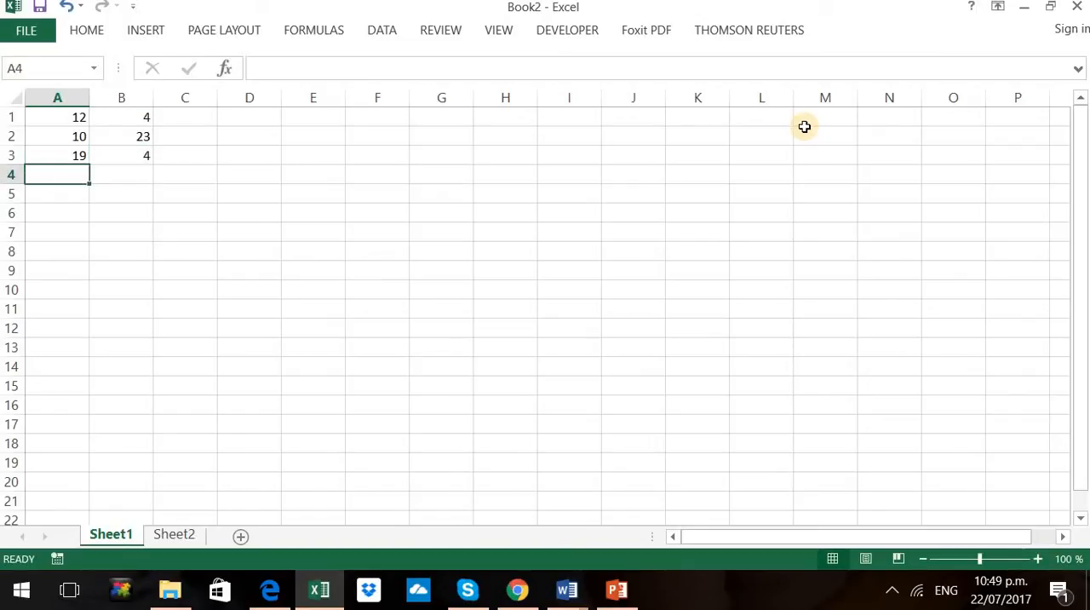
{"action": "type", "text": "2"}
{"action": "key", "text": "Right"}
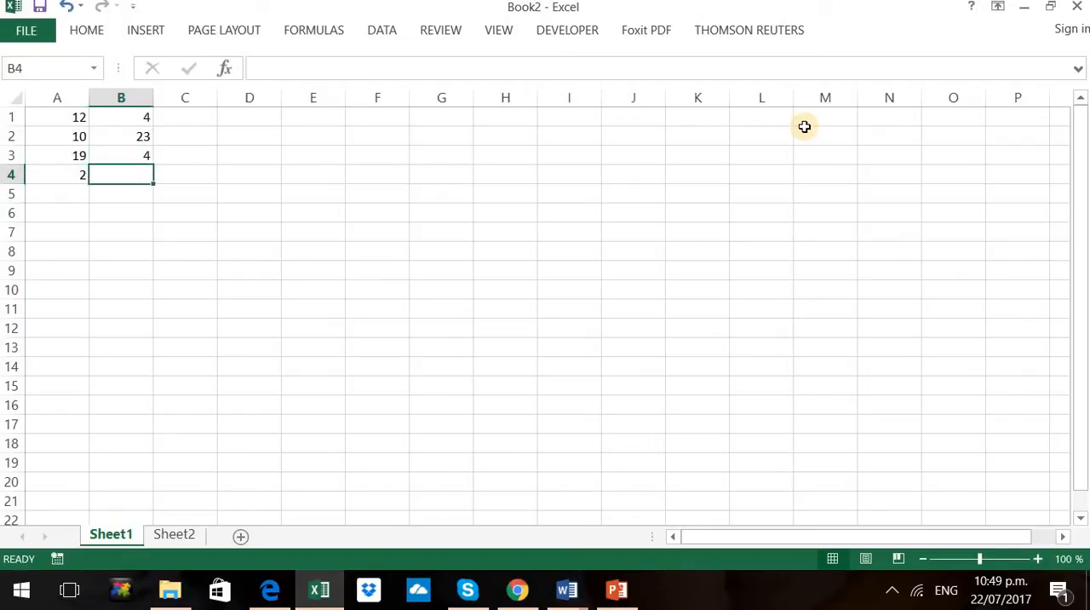
{"action": "type", "text": "4"}
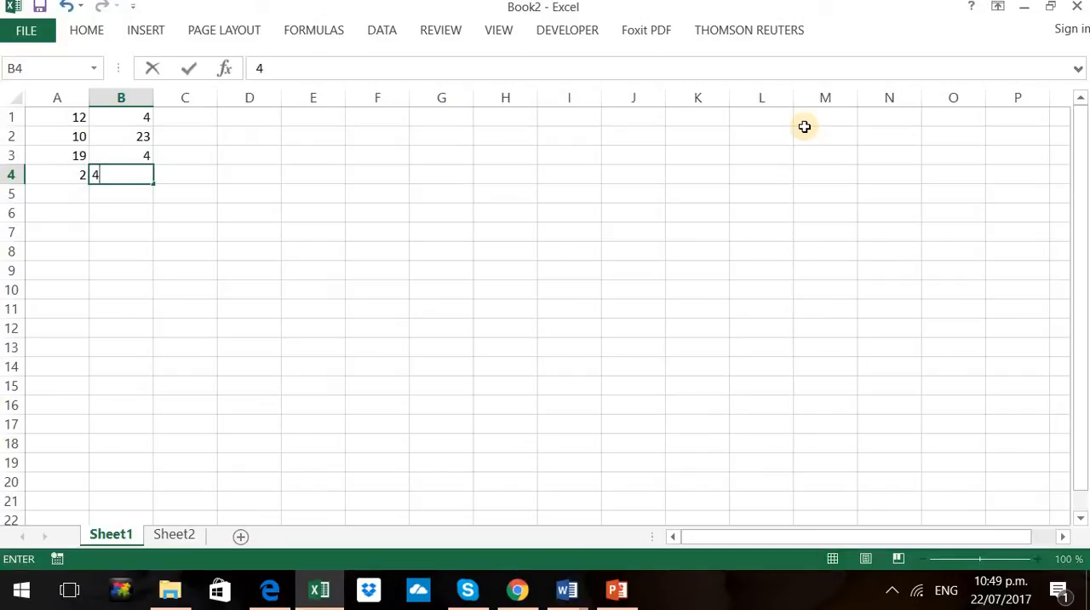
{"action": "left_click", "coordinate": [334, 216]}
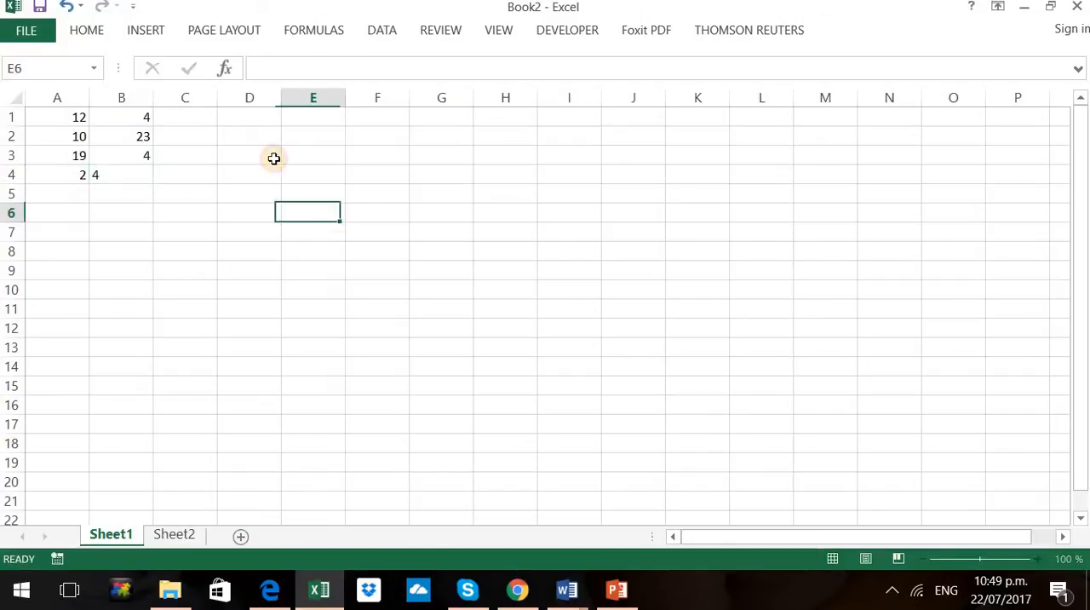
Enter the formula =AND(A1>=10,B1<5) in cell C1 to test both numbers in the first row
{"action": "left_click", "coordinate": [199, 111]}
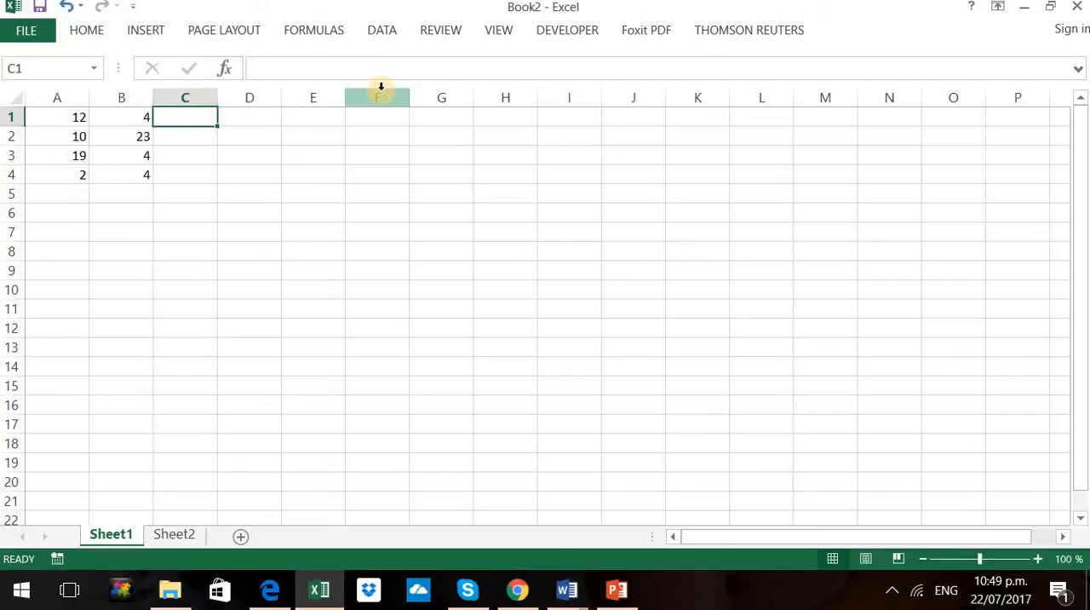
{"action": "type", "text": "="}
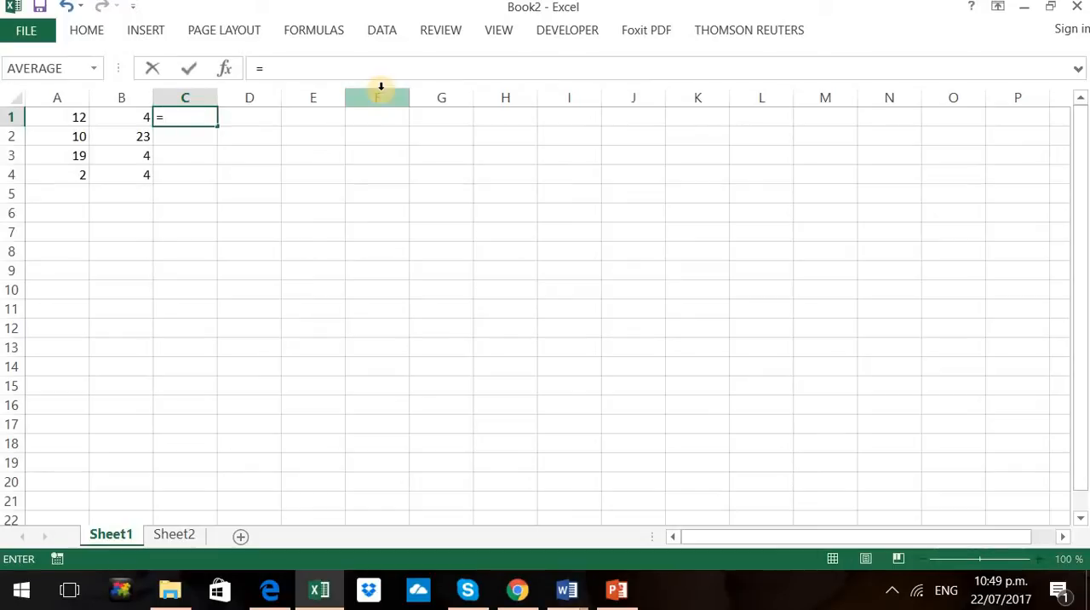
{"action": "type", "text": "an"}
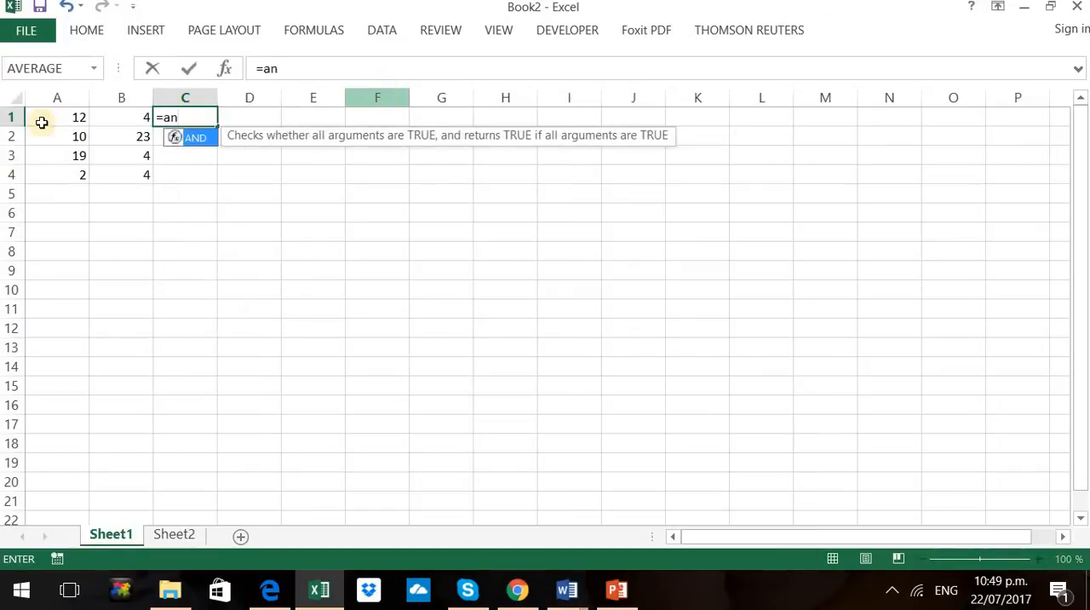
{"action": "double_click", "coordinate": [195, 138]}
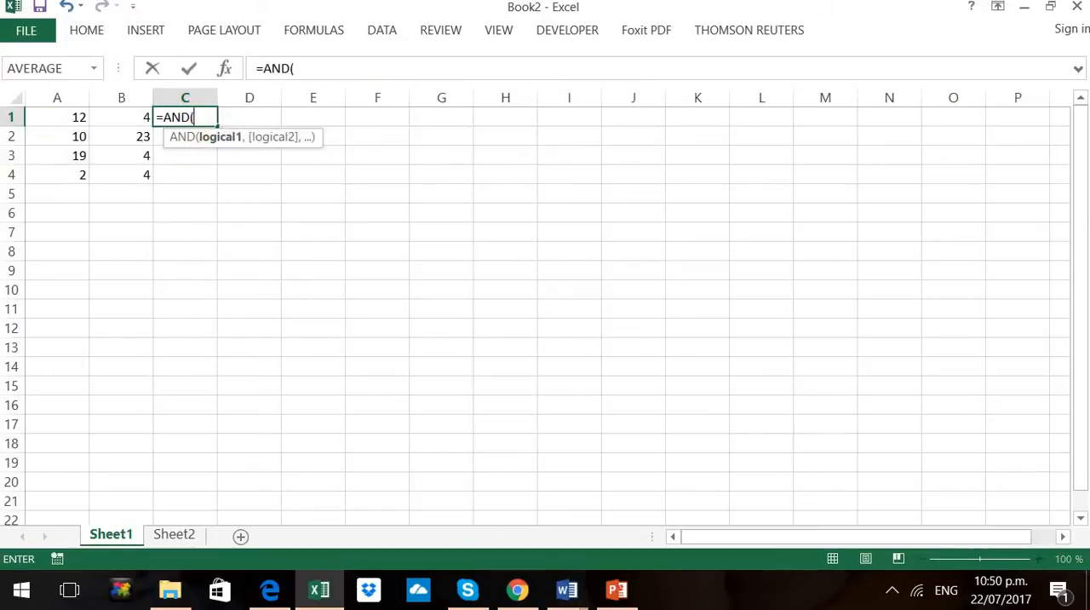
{"action": "left_click", "coordinate": [60, 114]}
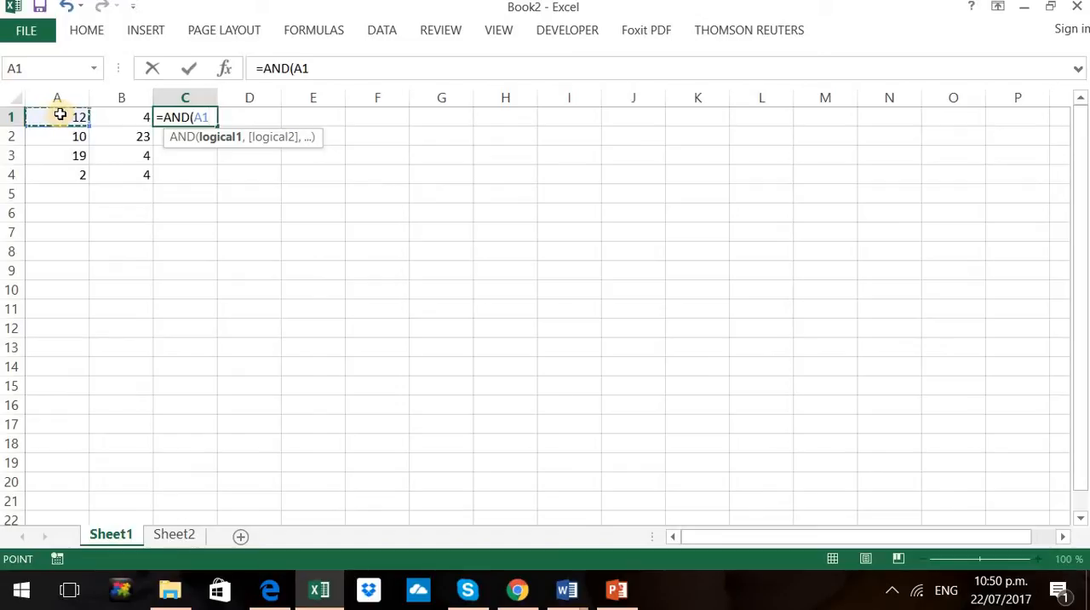
{"action": "type", "text": ">=10"}
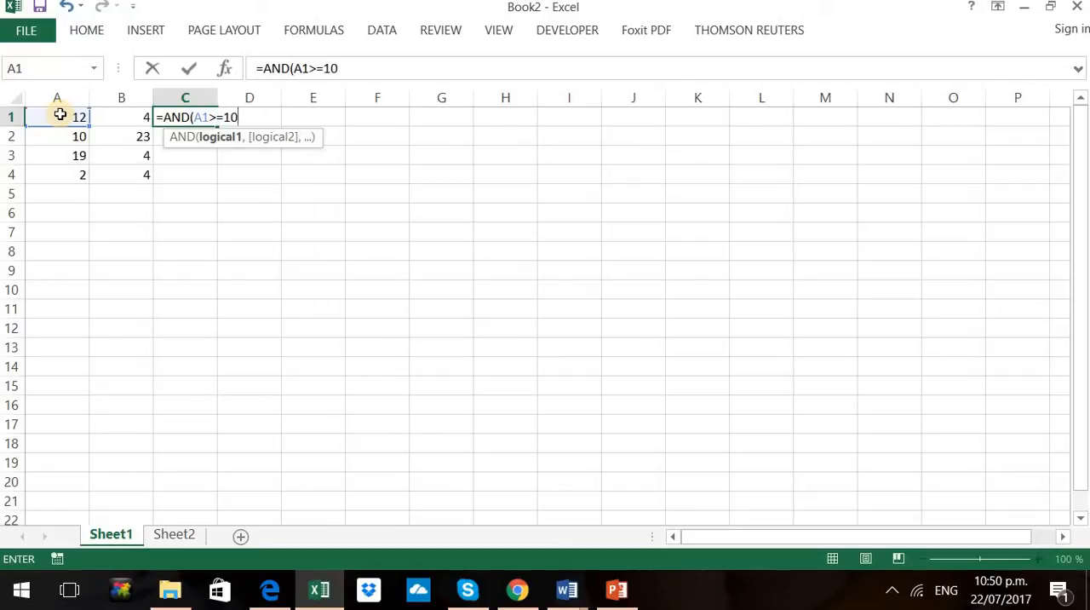
{"action": "type", "text": ","}
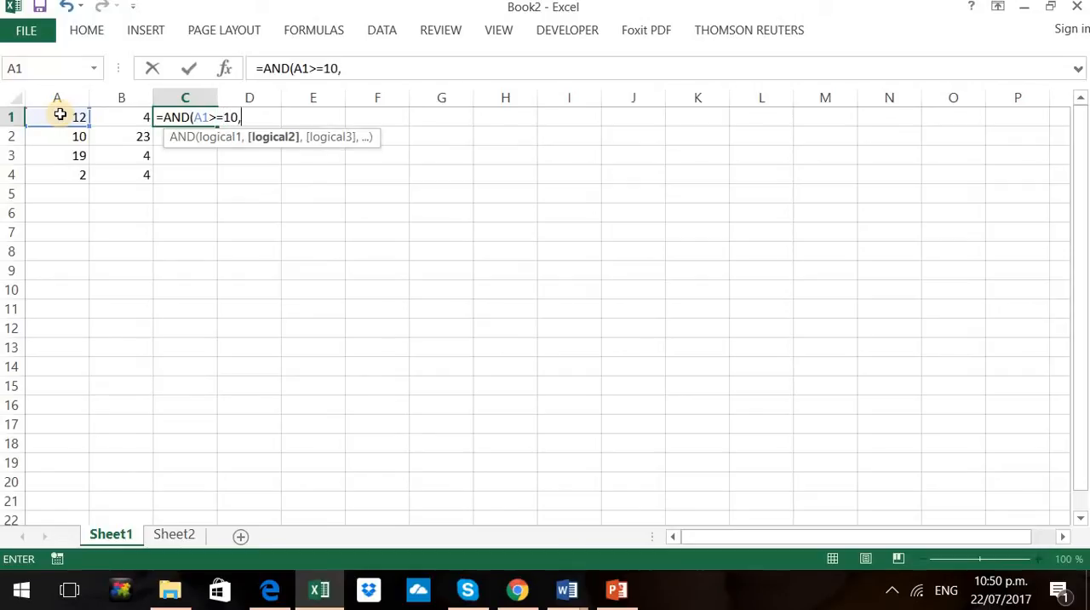
{"action": "left_click", "coordinate": [110, 121]}
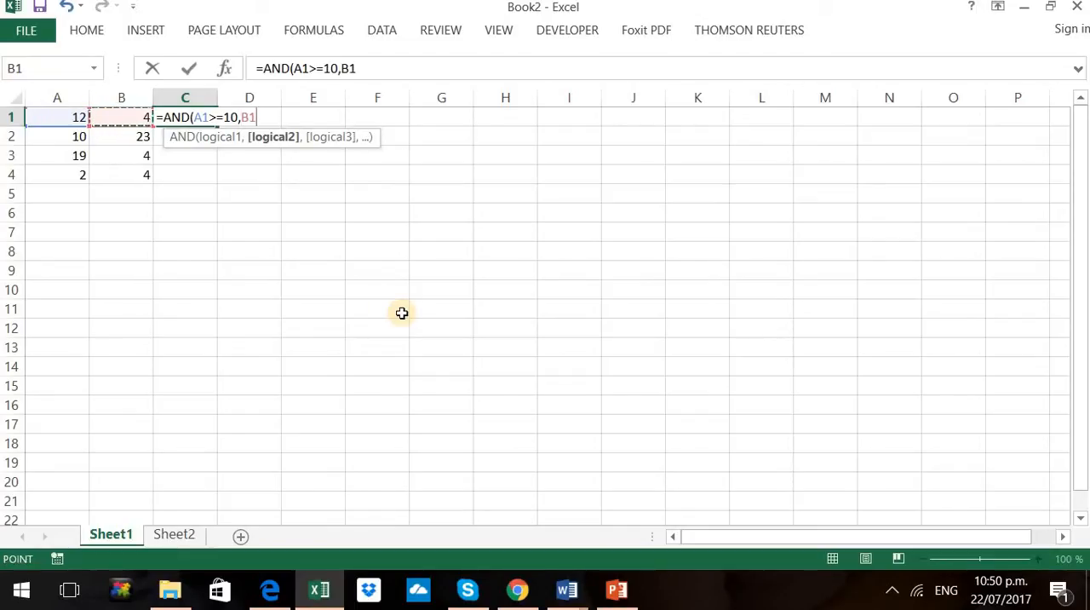
{"action": "type", "text": "<5)"}
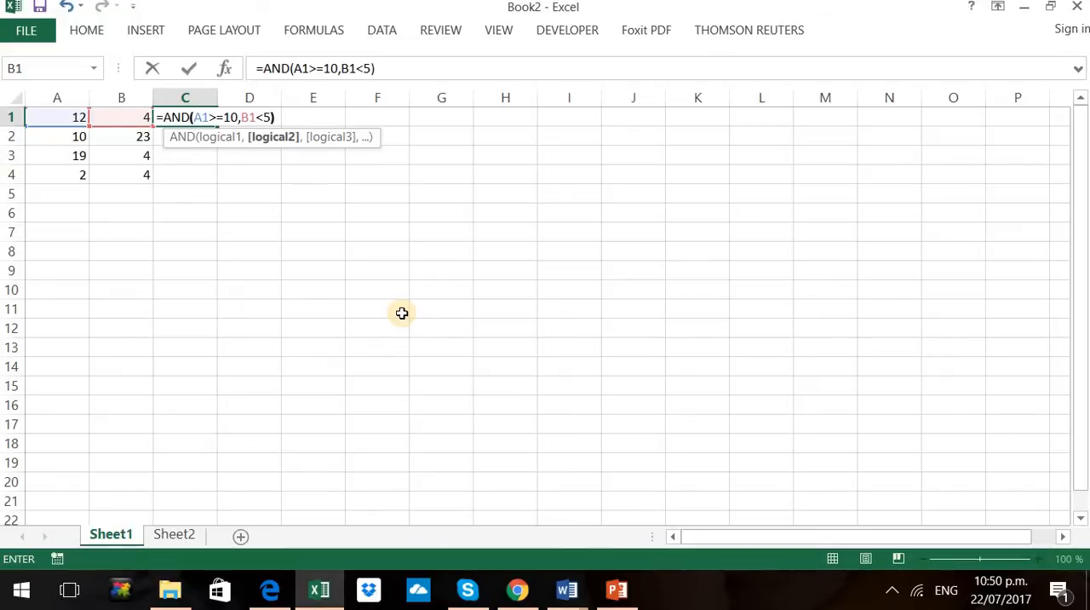
{"action": "key", "text": "Return"}
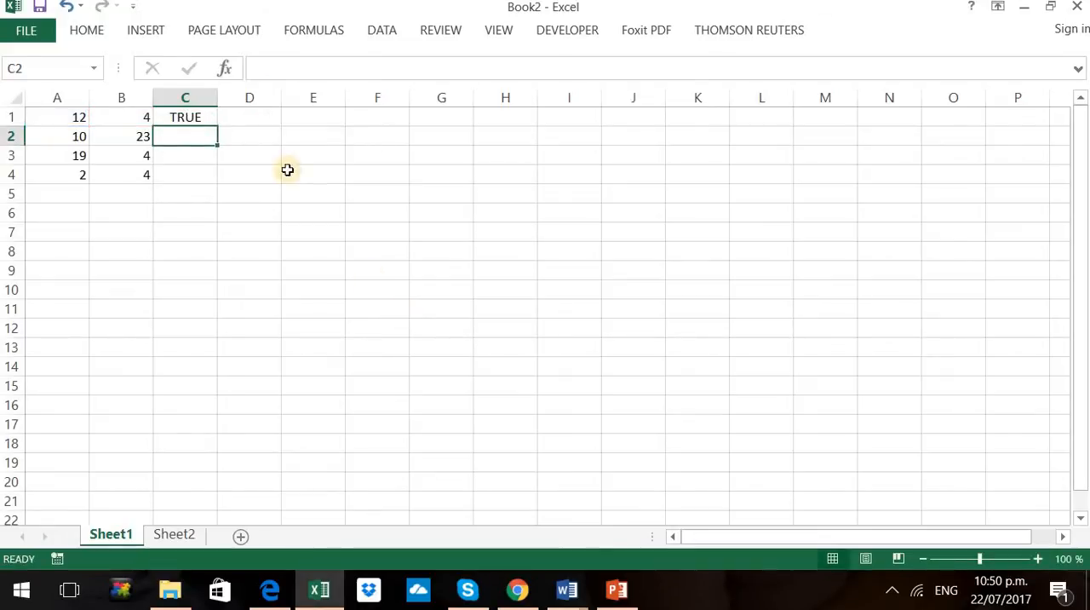
Copy the AND formula from C1 down through C4 and inspect the copied formula in C2
{"action": "left_click", "coordinate": [210, 117]}
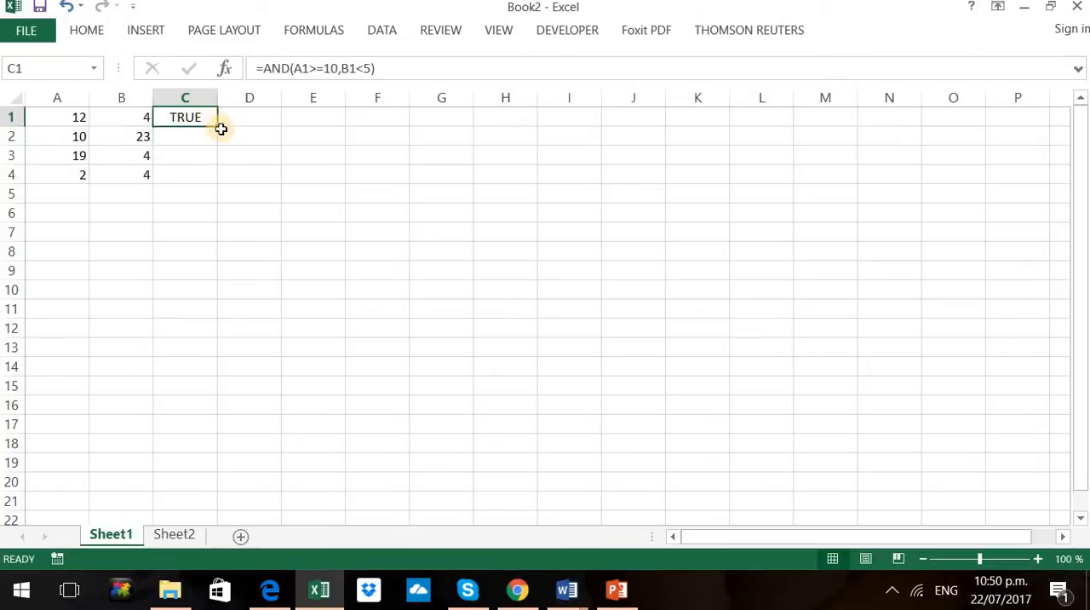
{"action": "left_click_drag", "start_coordinate": [217, 128], "coordinate": [213, 182]}
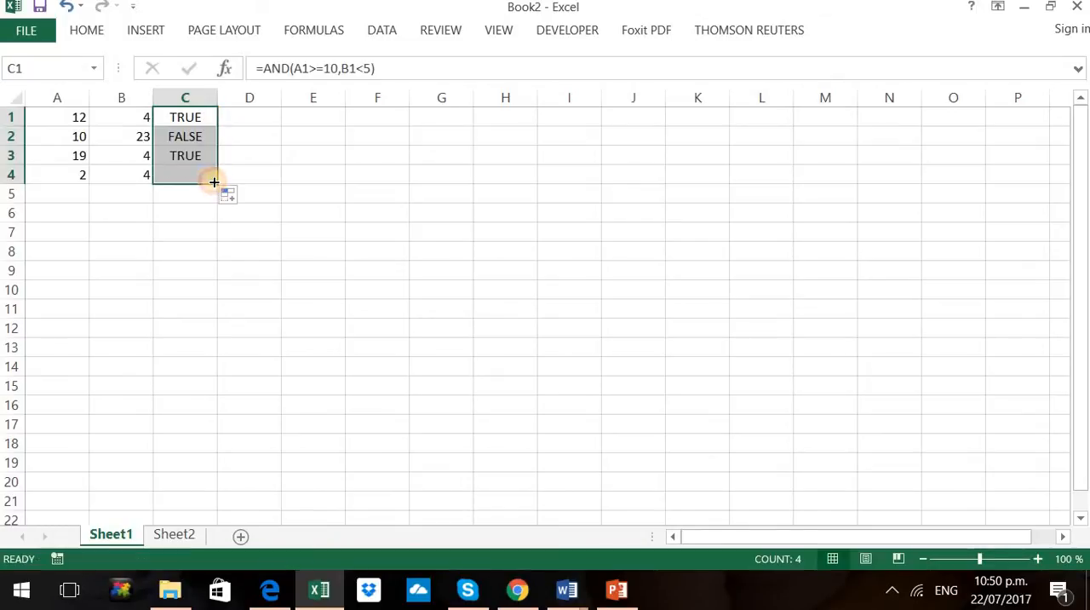
{"action": "left_click", "coordinate": [231, 138]}
{"action": "left_click", "coordinate": [186, 136]}
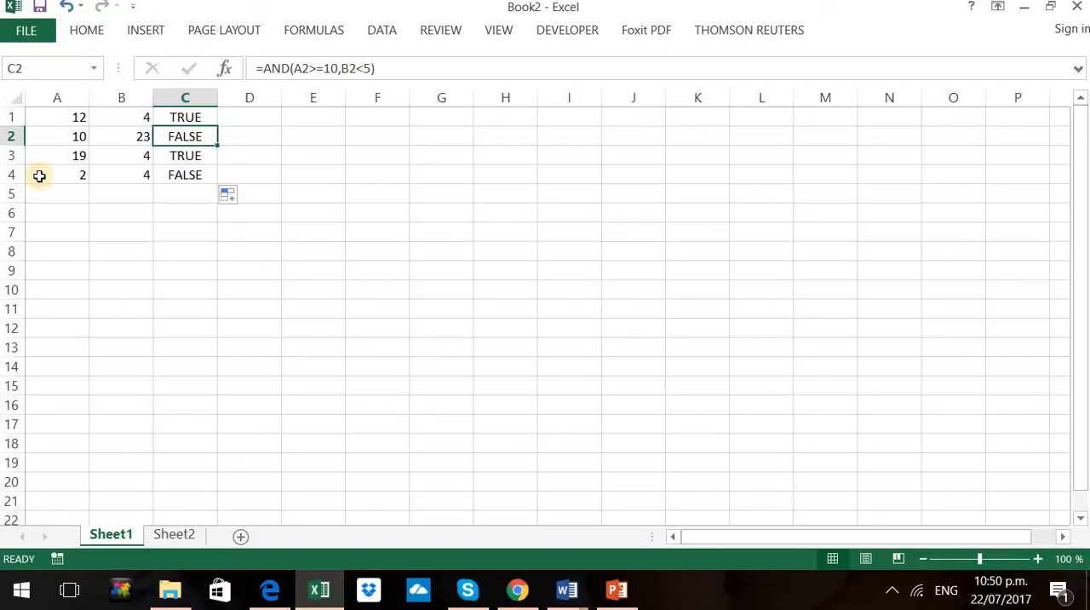
Check the AND results against the sample numbers in B2, A1 and B1
{"action": "left_click", "coordinate": [122, 139]}
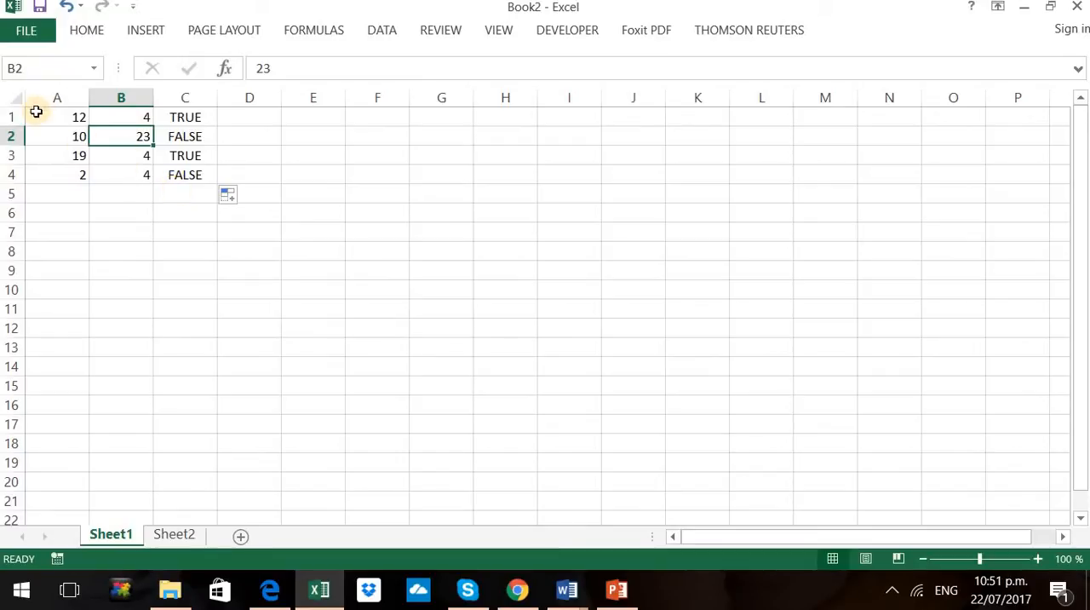
{"action": "left_click", "coordinate": [64, 117]}
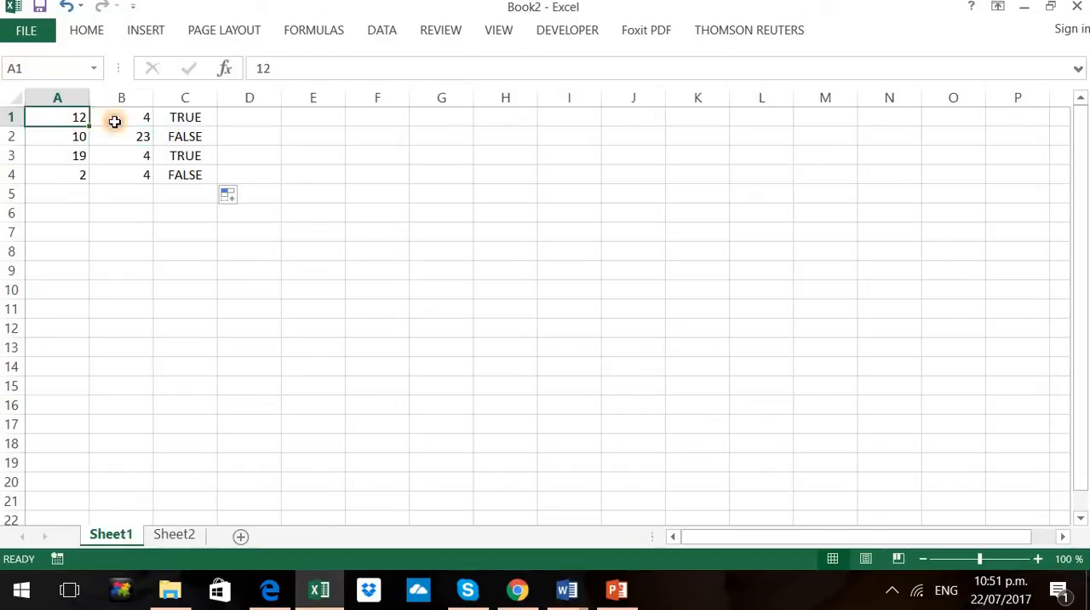
{"action": "left_click", "coordinate": [114, 122]}
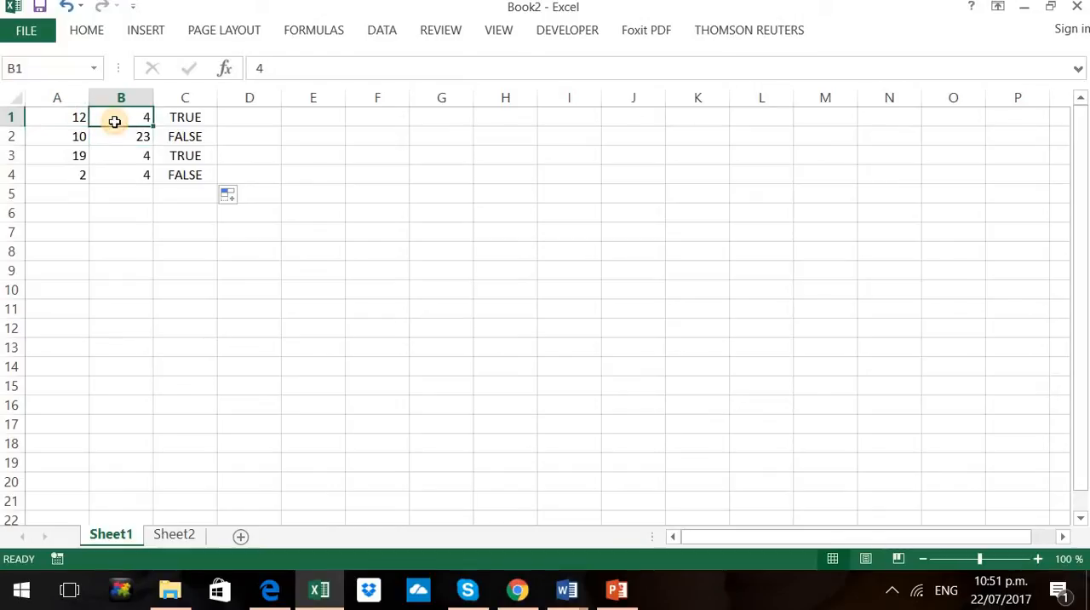
Switch to PowerPoint to read the OR example on the slide, and return to Excel to review the AND results in C1:C4
{"action": "left_click", "coordinate": [615, 596]}
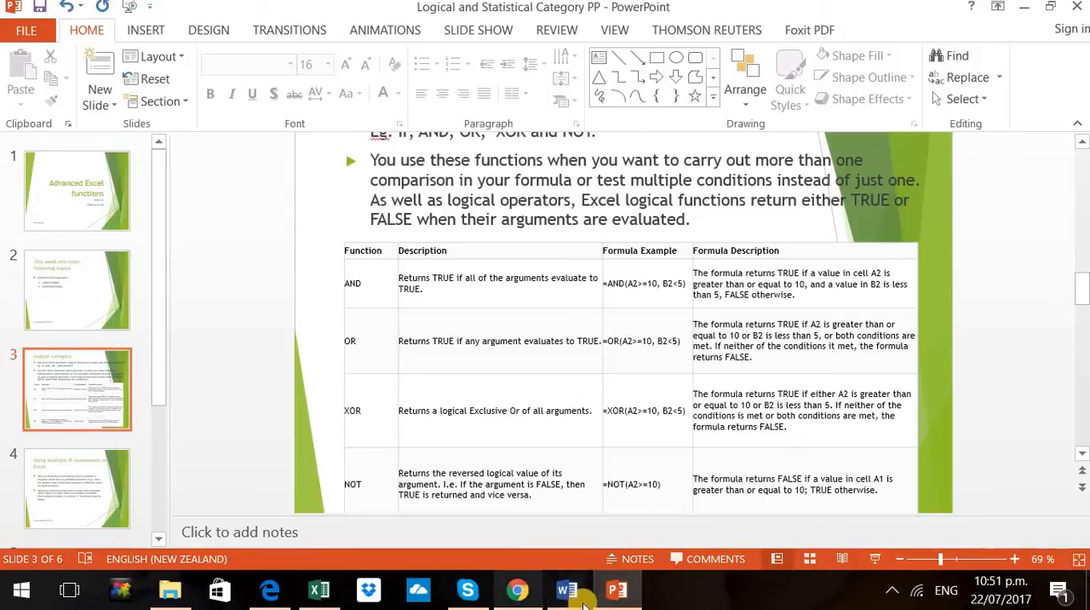
{"action": "left_click", "coordinate": [319, 589]}
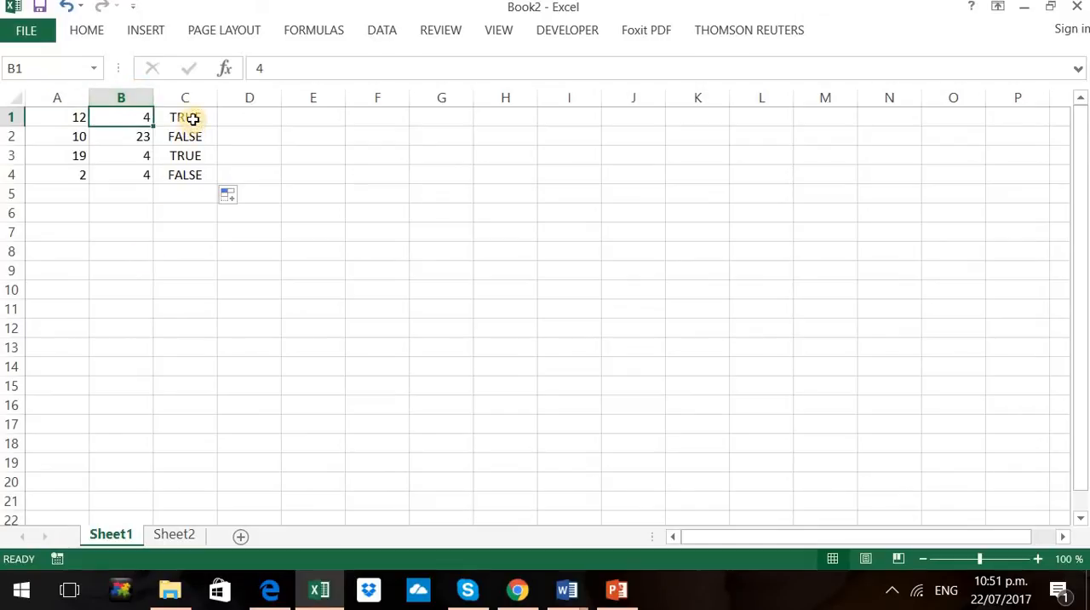
{"action": "left_click_drag", "start_coordinate": [192, 117], "coordinate": [193, 171]}
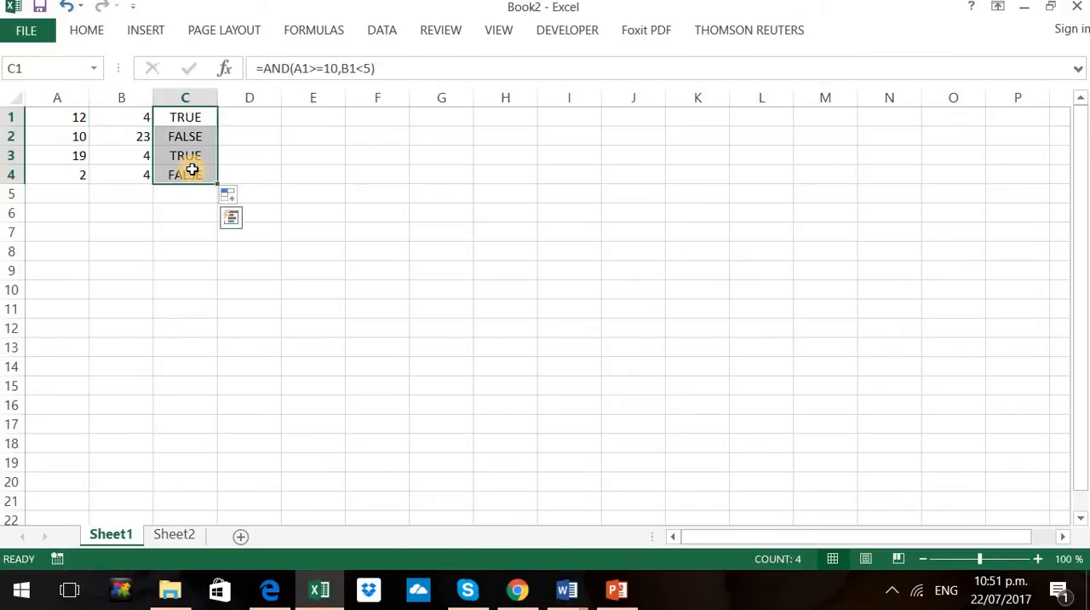
Enter the formula =OR(A1>=10,B1<5) in cell D1 to test whether either number in the first row meets its condition
{"action": "left_click", "coordinate": [231, 117]}
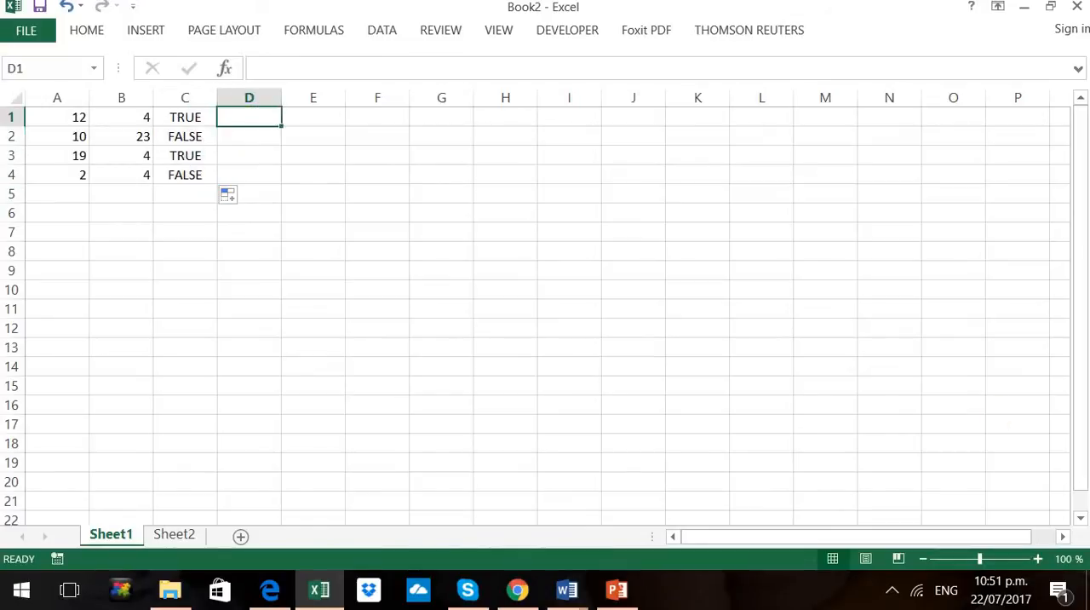
{"action": "type", "text": "="}
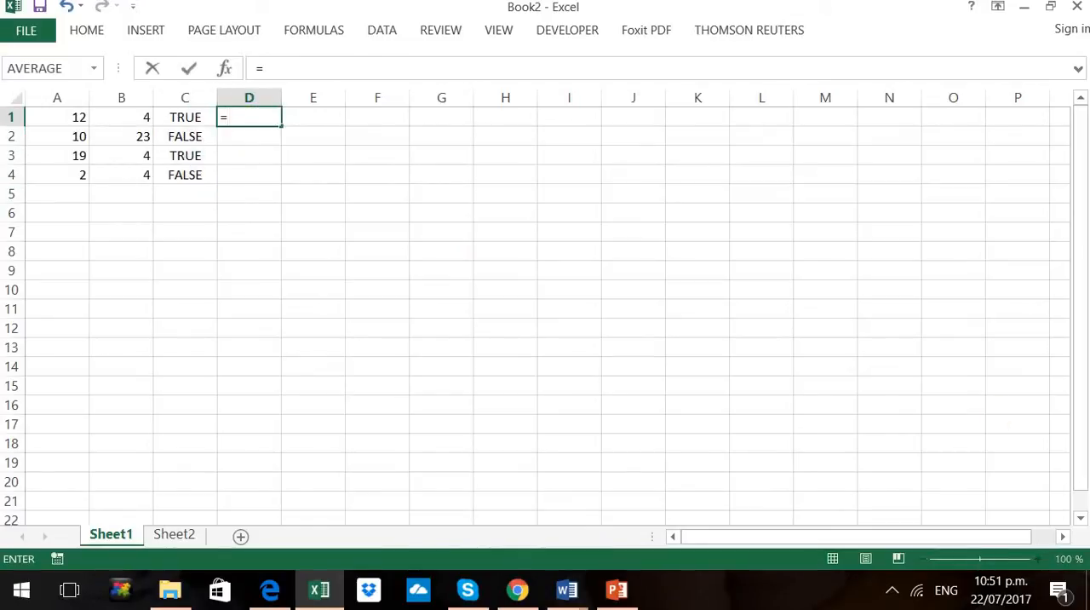
{"action": "type", "text": "or"}
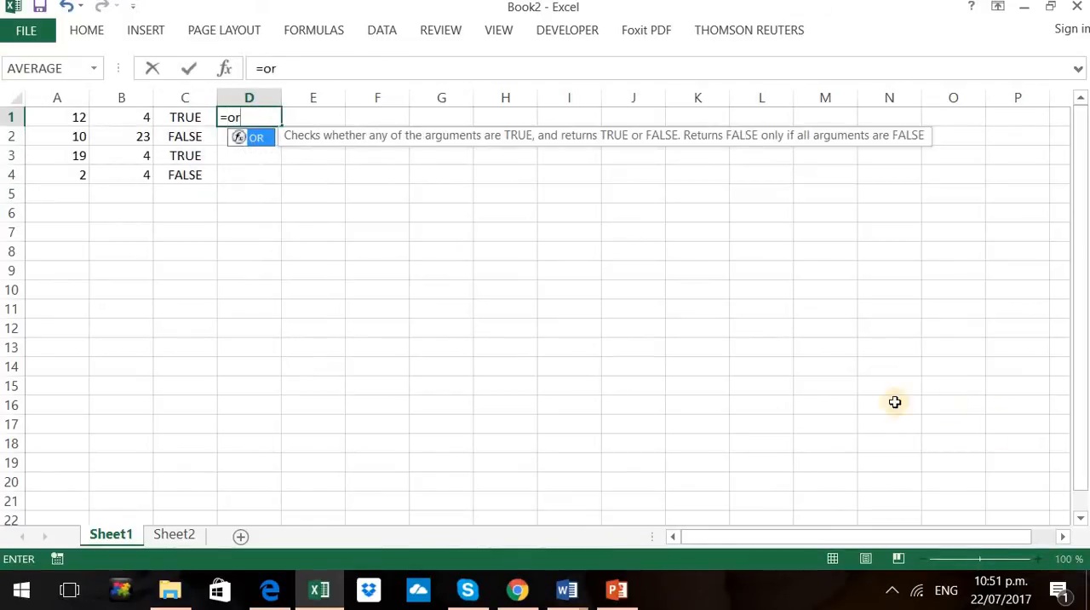
{"action": "double_click", "coordinate": [249, 139]}
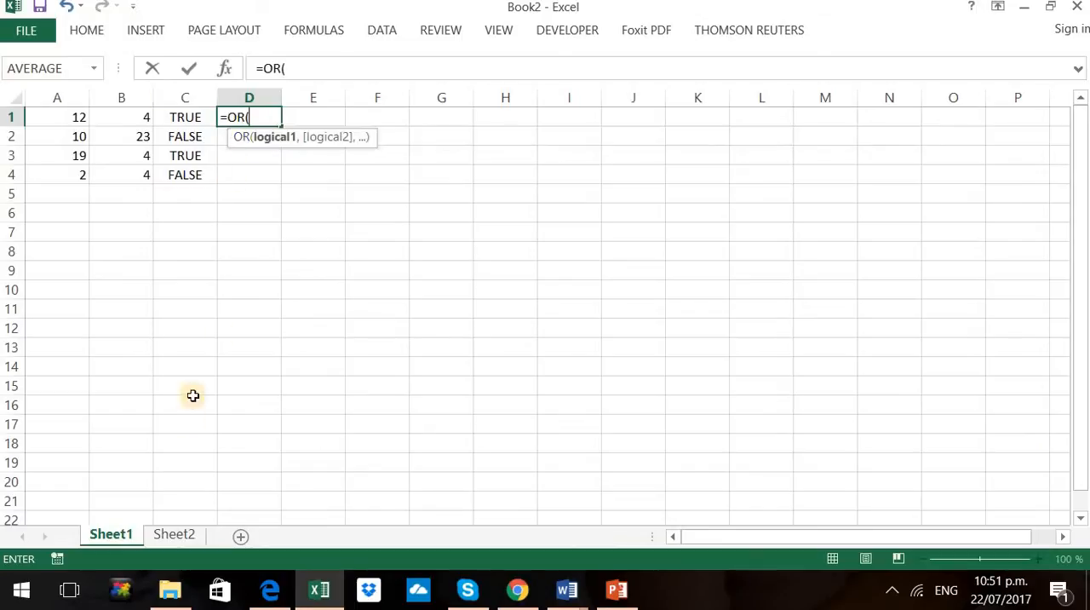
{"action": "left_click", "coordinate": [60, 120]}
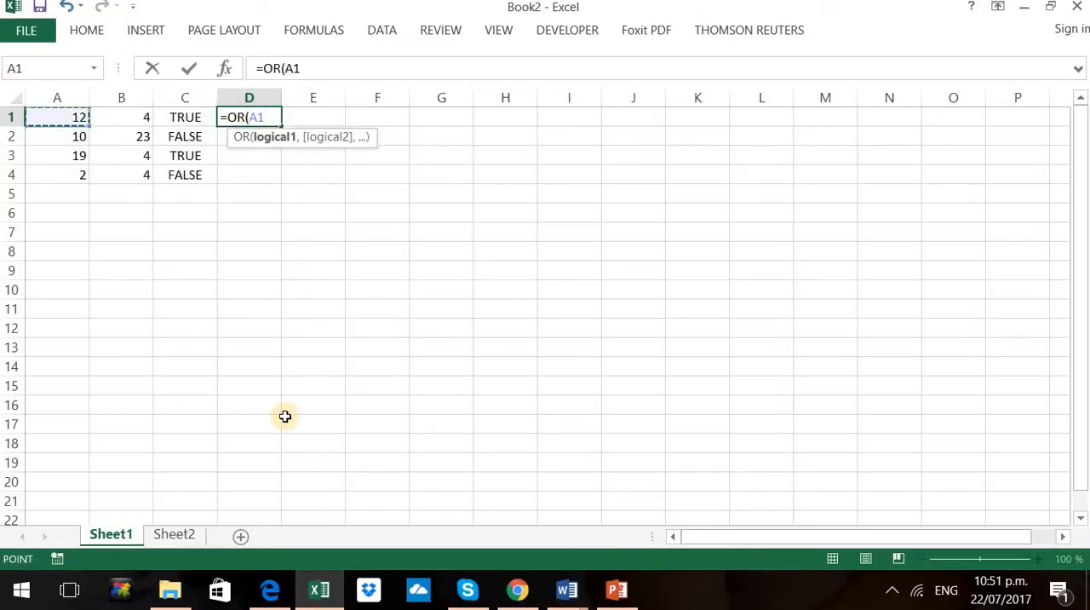
{"action": "type", "text": ">"}
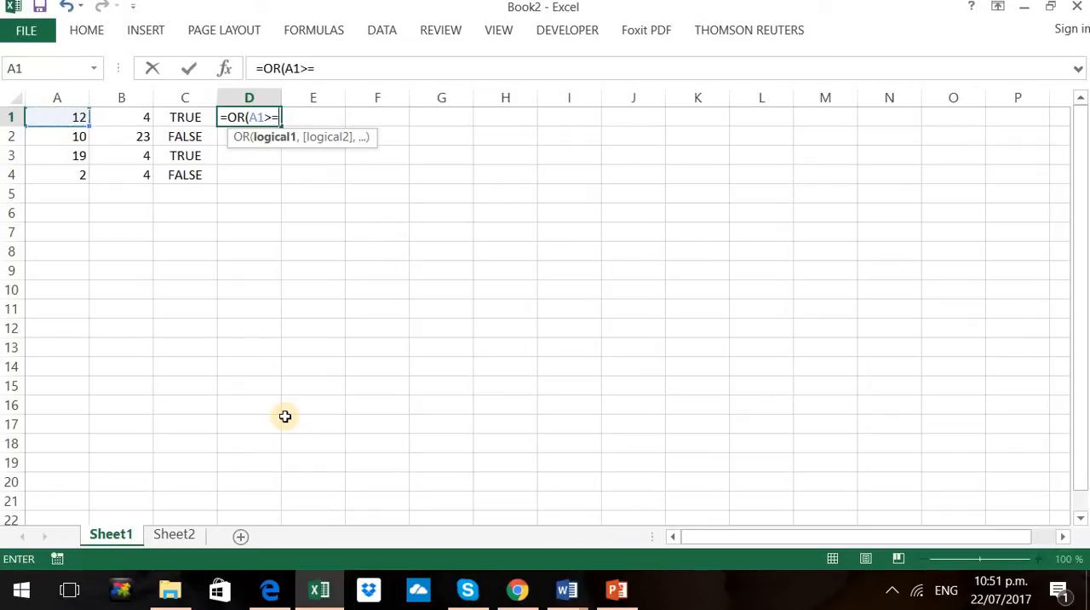
{"action": "type", "text": "=10,"}
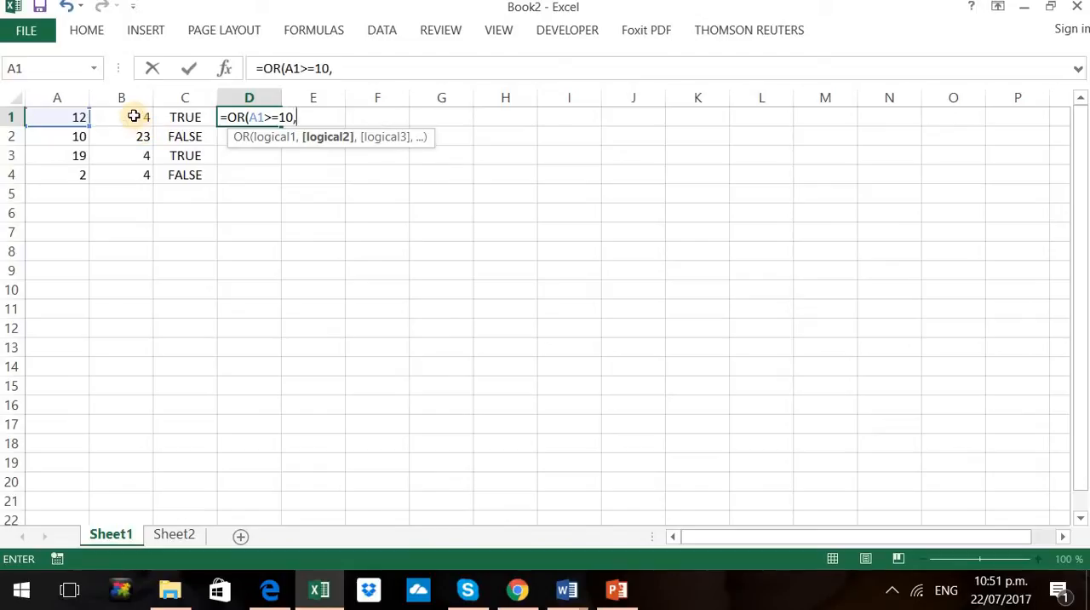
{"action": "left_click_drag", "start_coordinate": [134, 116], "coordinate": [986, 195]}
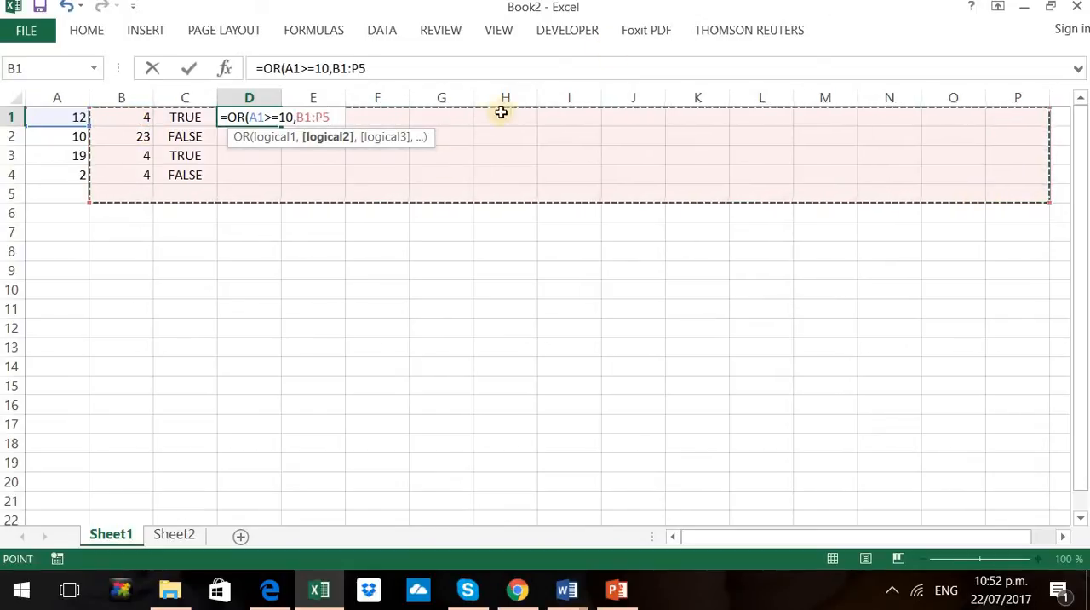
{"action": "left_click", "coordinate": [142, 112]}
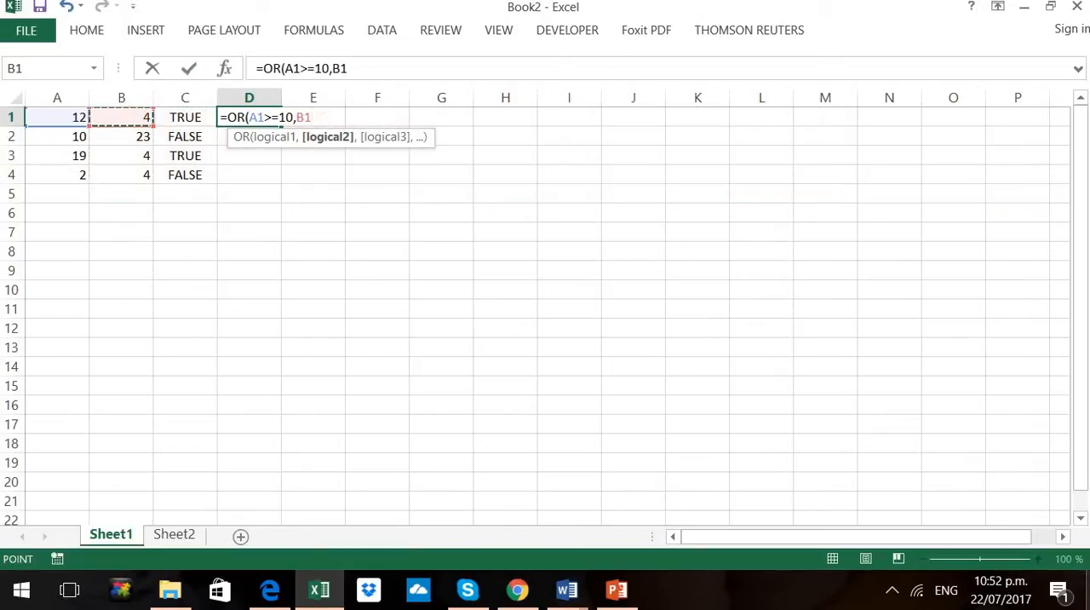
{"action": "type", "text": "<"}
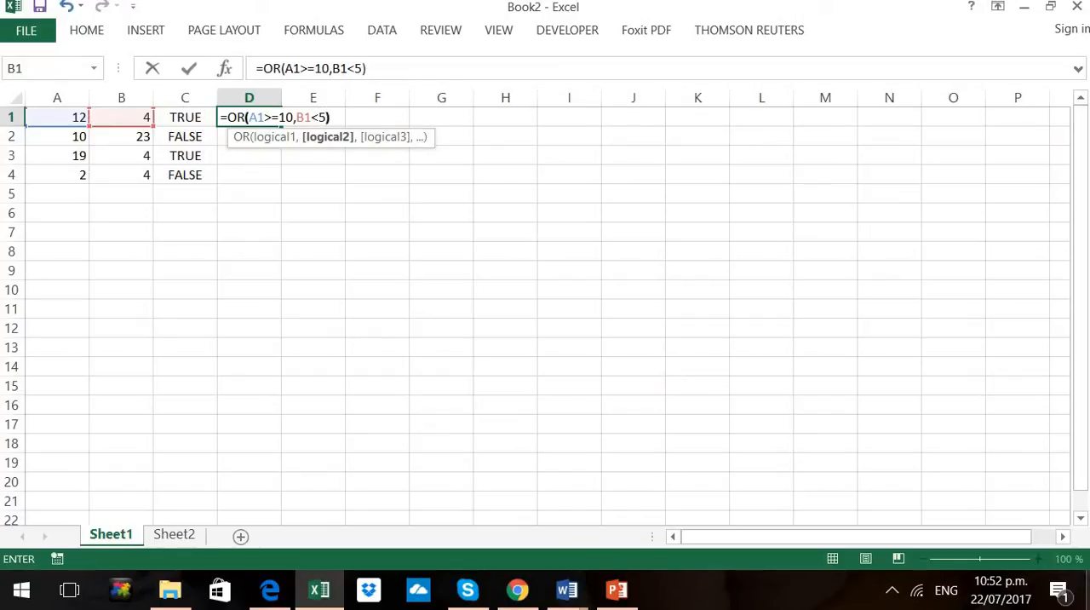
{"action": "type", "text": "5)"}
{"action": "key", "text": "Return"}
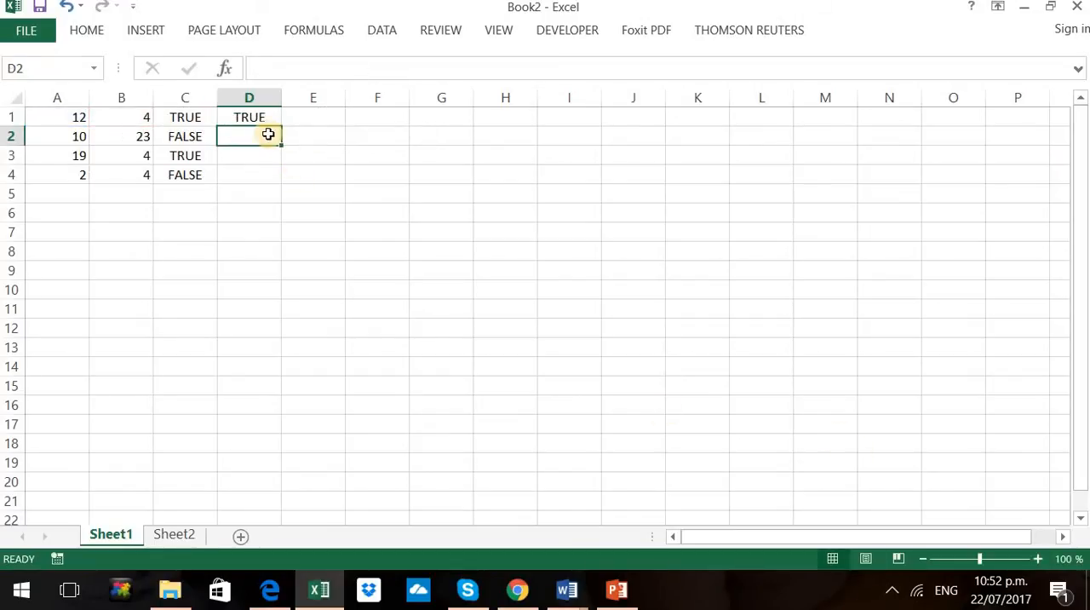
Copy the OR formula from D1 down through D4 and check the first row's result against A1 and B1
{"action": "left_click", "coordinate": [261, 113]}
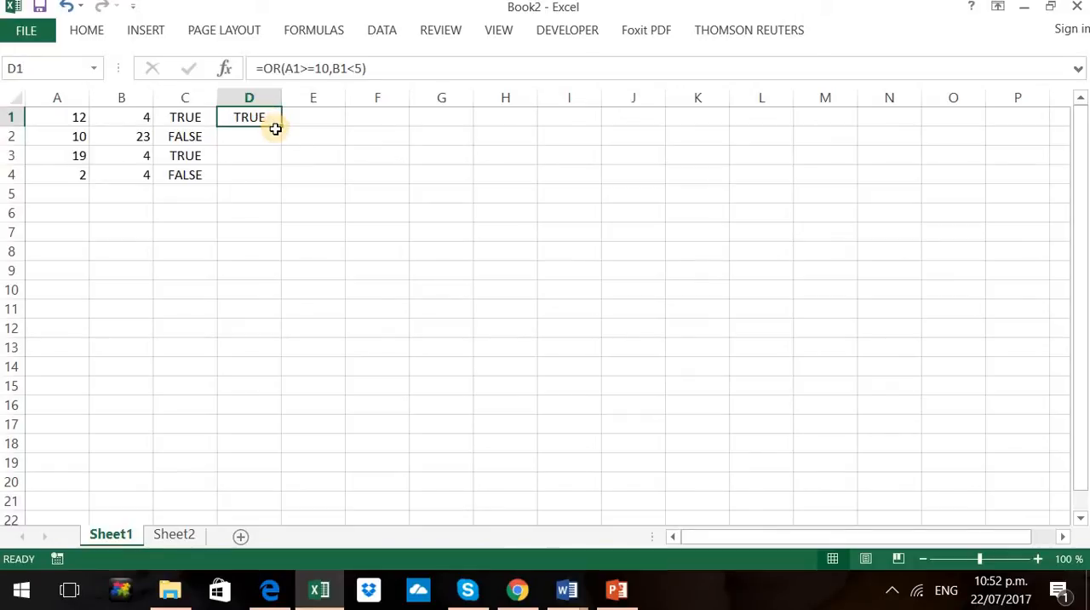
{"action": "left_click_drag", "start_coordinate": [281, 125], "coordinate": [267, 178]}
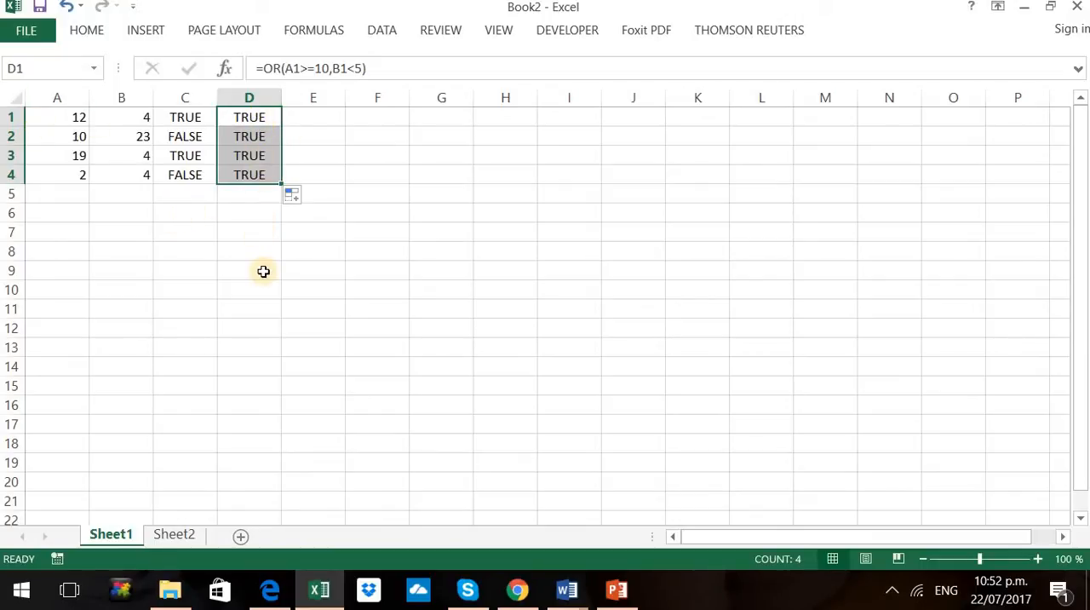
{"action": "left_click", "coordinate": [68, 117]}
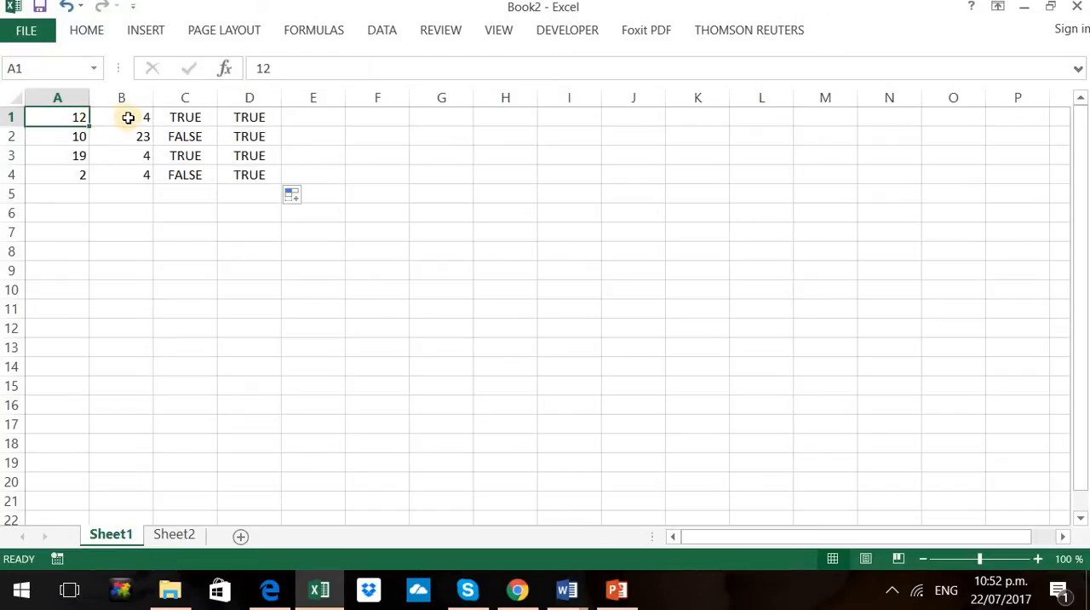
{"action": "left_click", "coordinate": [127, 118]}
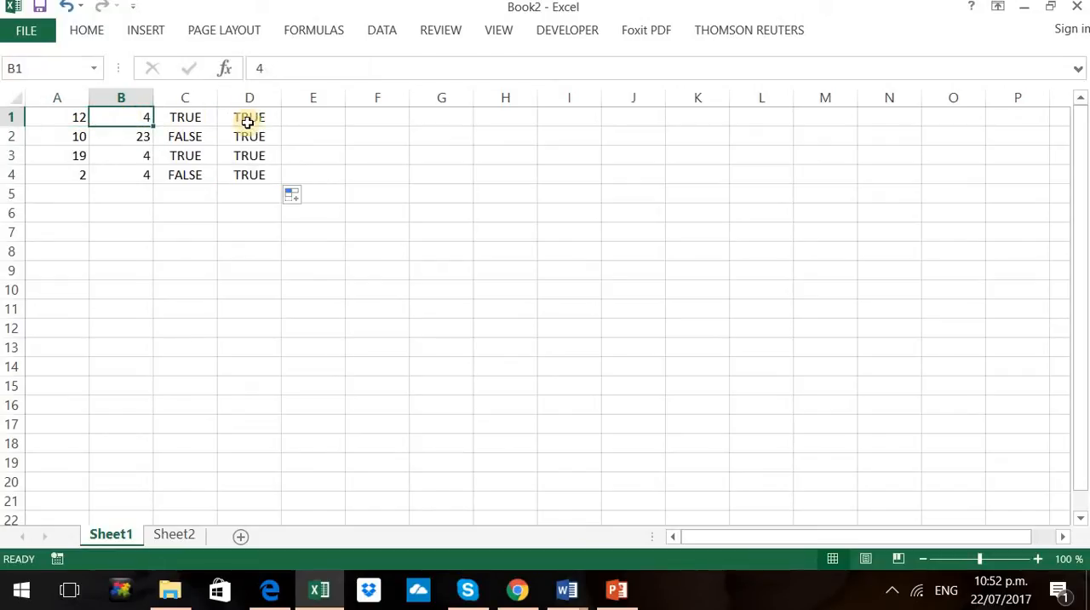
{"action": "left_click", "coordinate": [79, 118]}
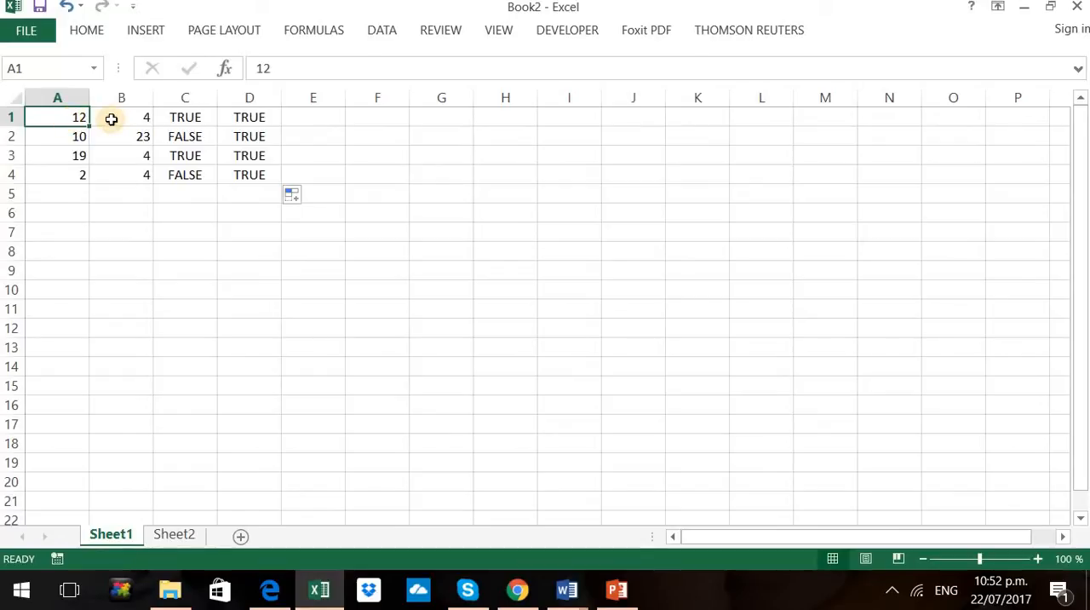
{"action": "left_click", "coordinate": [110, 119]}
{"action": "left_click", "coordinate": [244, 119]}
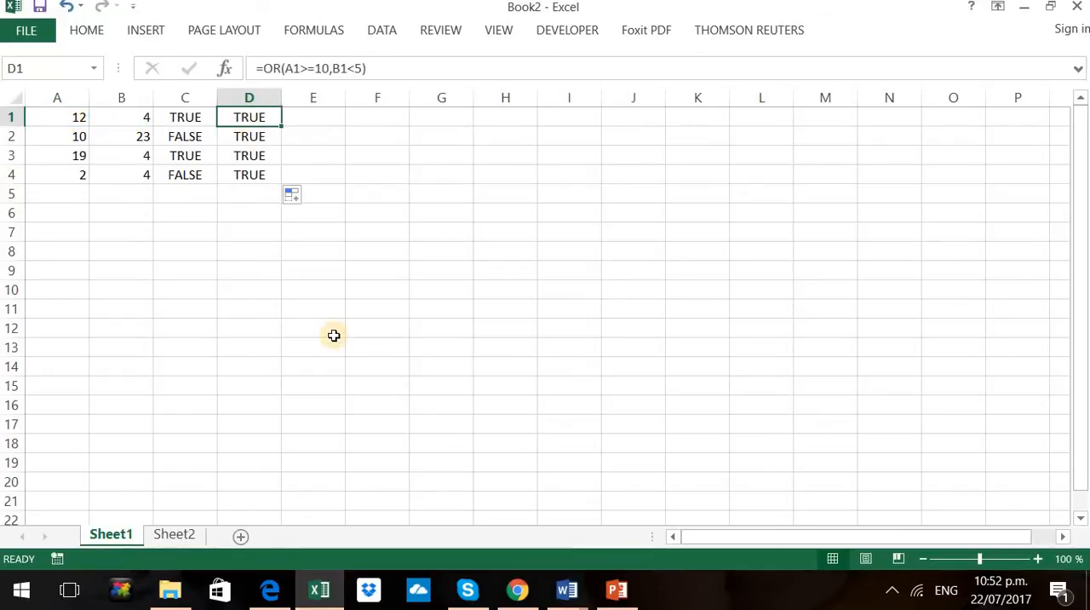
Examine the OR formulas in D2, D3 and D4 against the numbers in columns A and B of each row
{"action": "left_click", "coordinate": [75, 136]}
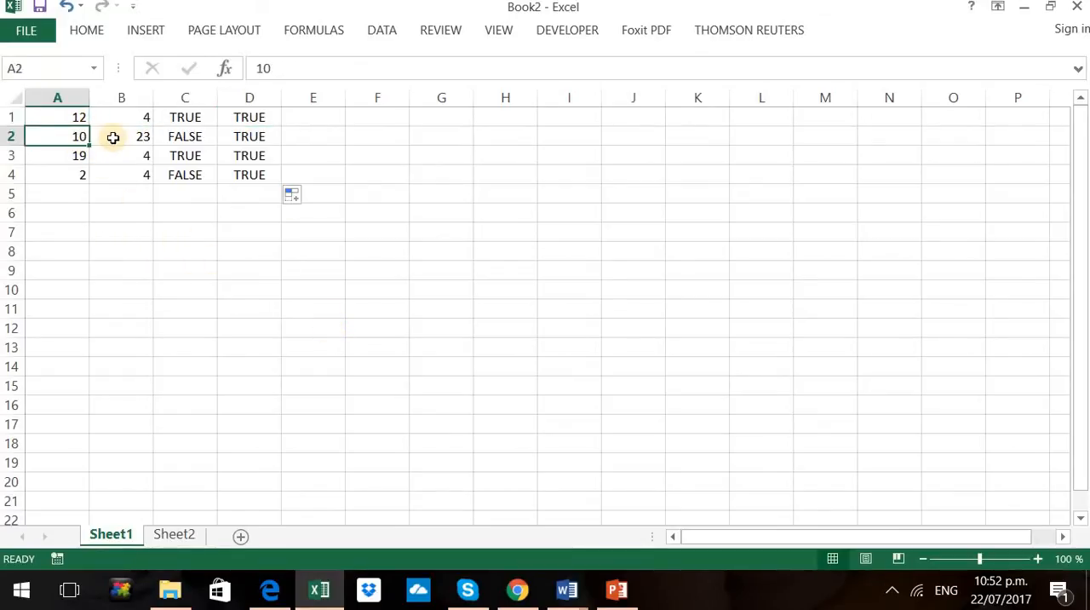
{"action": "left_click", "coordinate": [113, 138]}
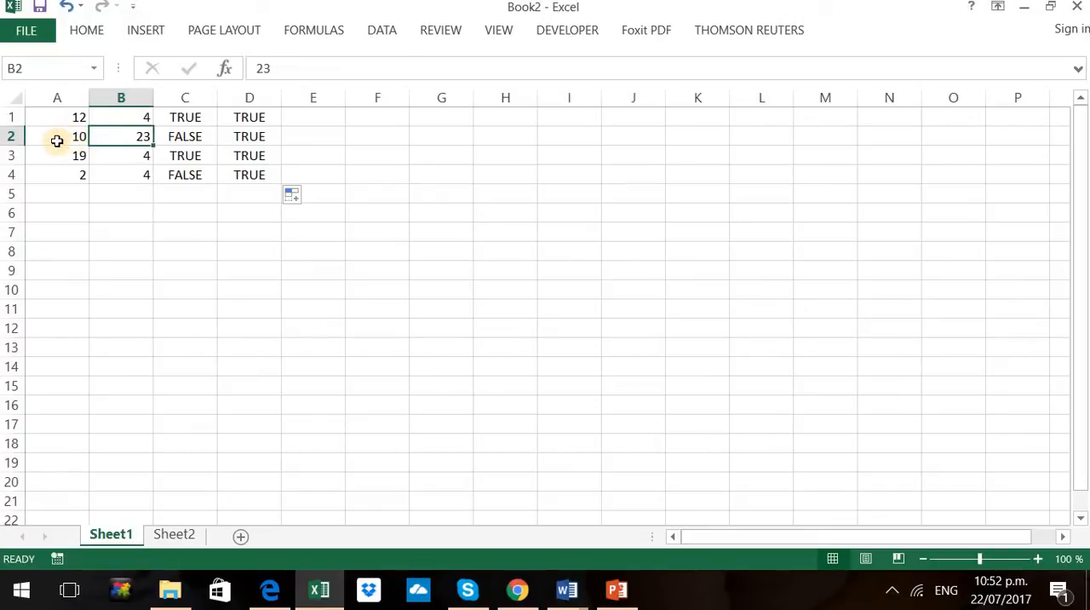
{"action": "left_click", "coordinate": [57, 139]}
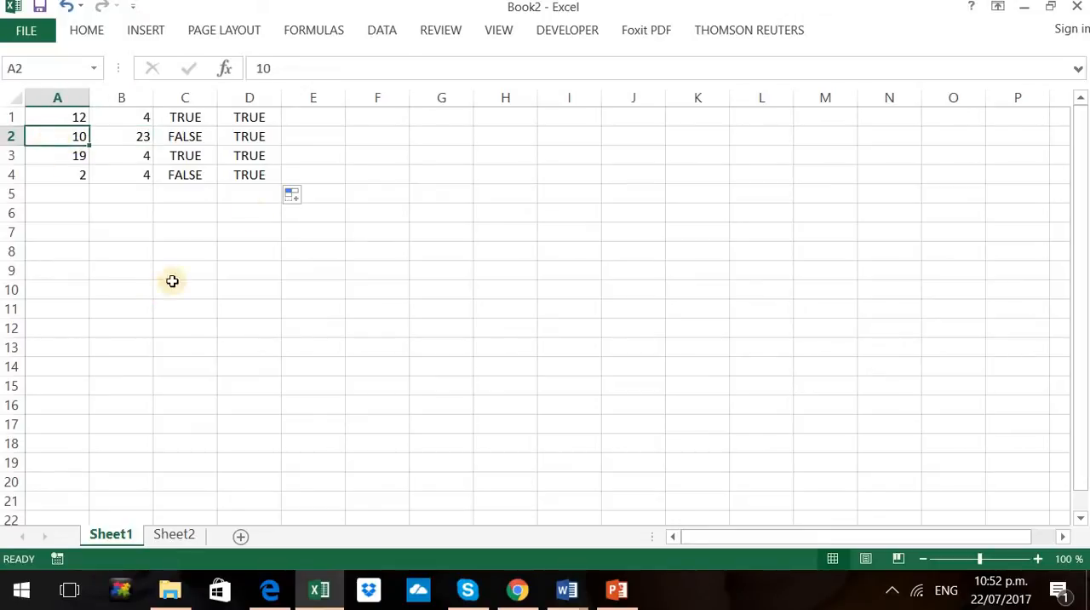
{"action": "left_click", "coordinate": [253, 140]}
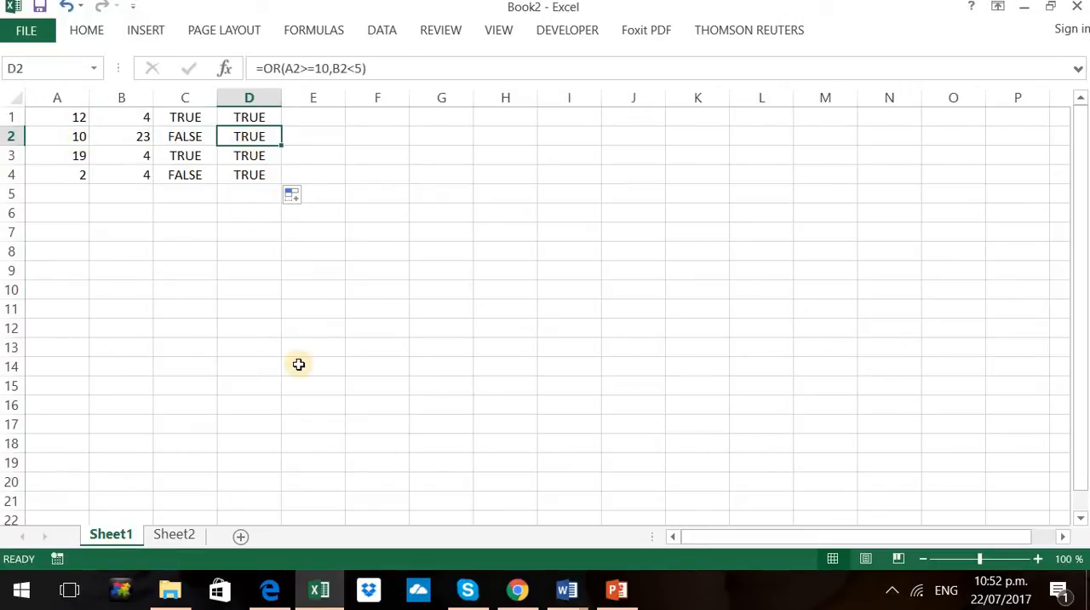
{"action": "left_click", "coordinate": [71, 157]}
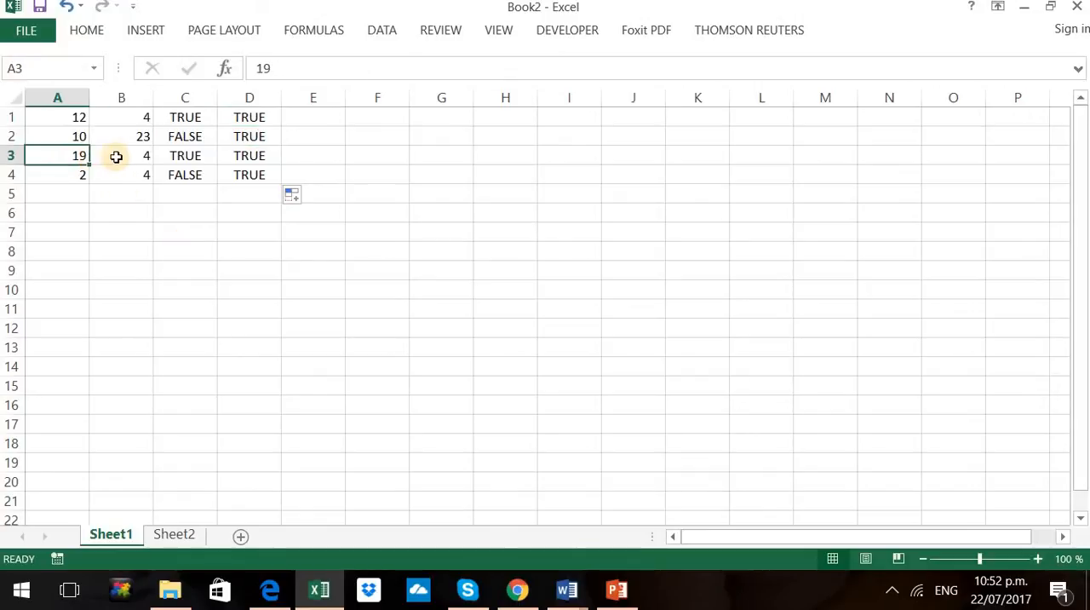
{"action": "left_click", "coordinate": [116, 156]}
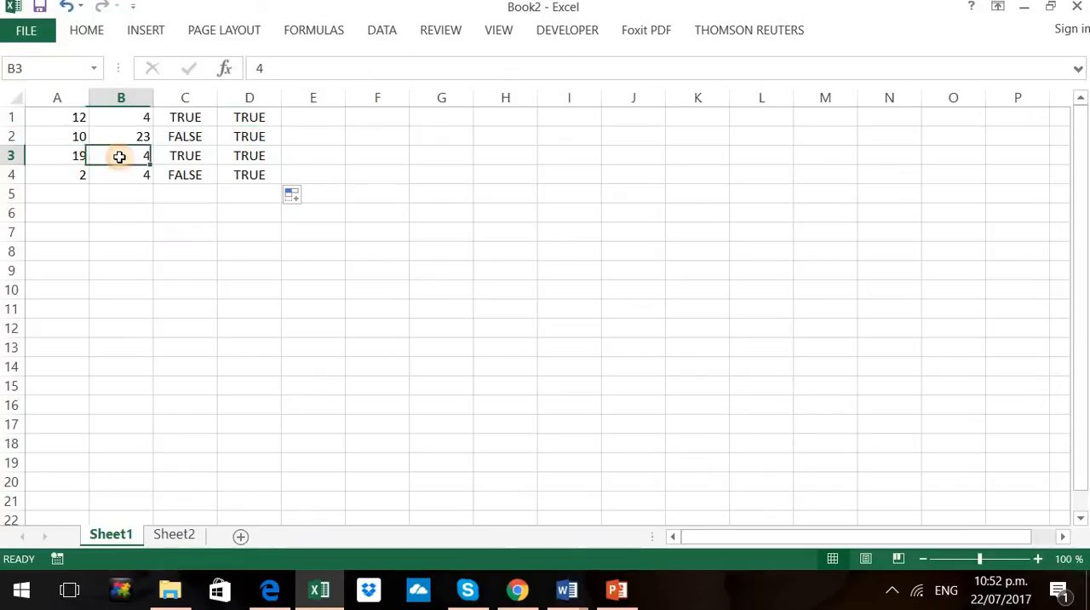
{"action": "left_click", "coordinate": [247, 156]}
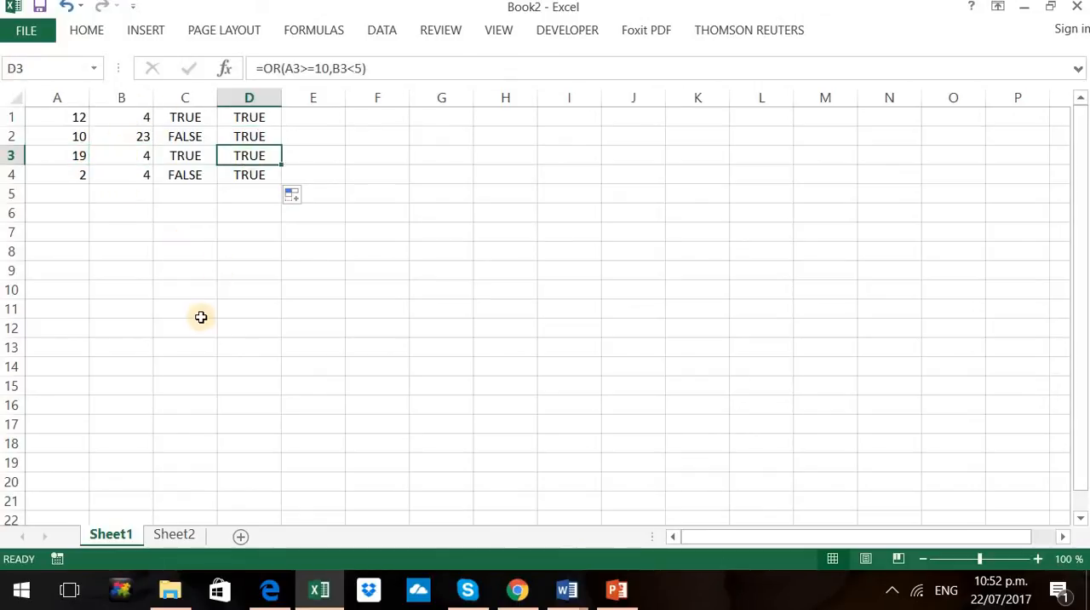
{"action": "left_click", "coordinate": [78, 176]}
{"action": "left_click", "coordinate": [127, 177]}
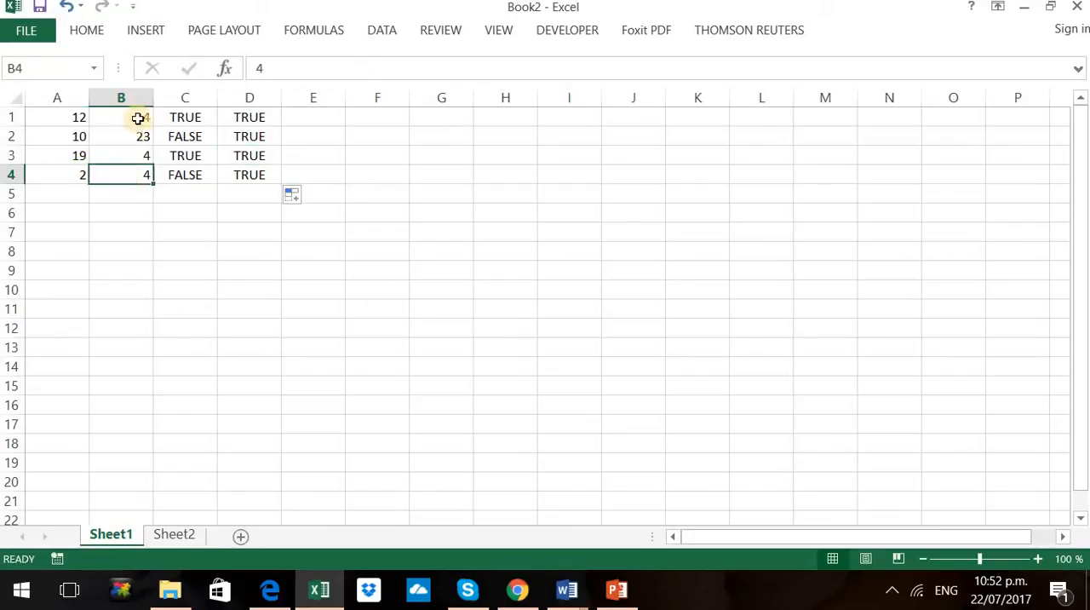
{"action": "left_click", "coordinate": [242, 175]}
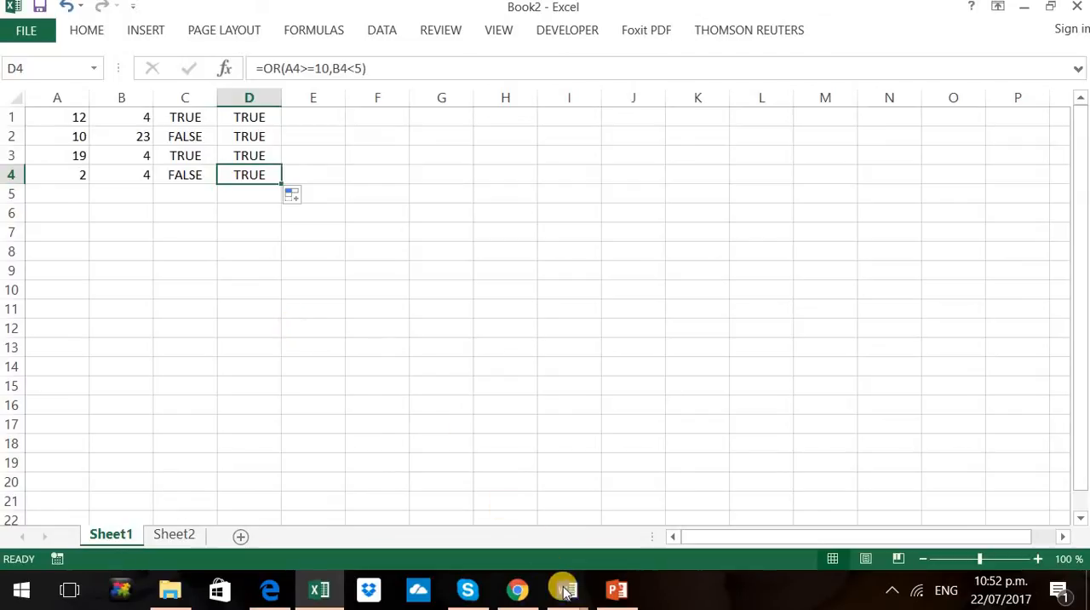
Switch to PowerPoint to read the XOR example on the slide, and return to Excel at cell E1
{"action": "left_click", "coordinate": [609, 601]}
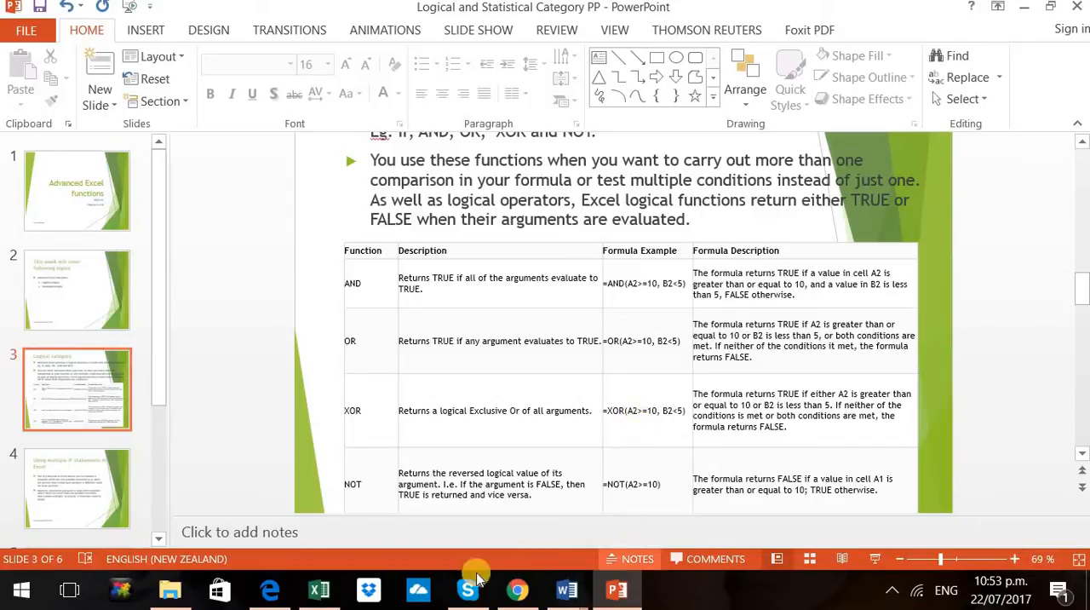
{"action": "left_click", "coordinate": [316, 591]}
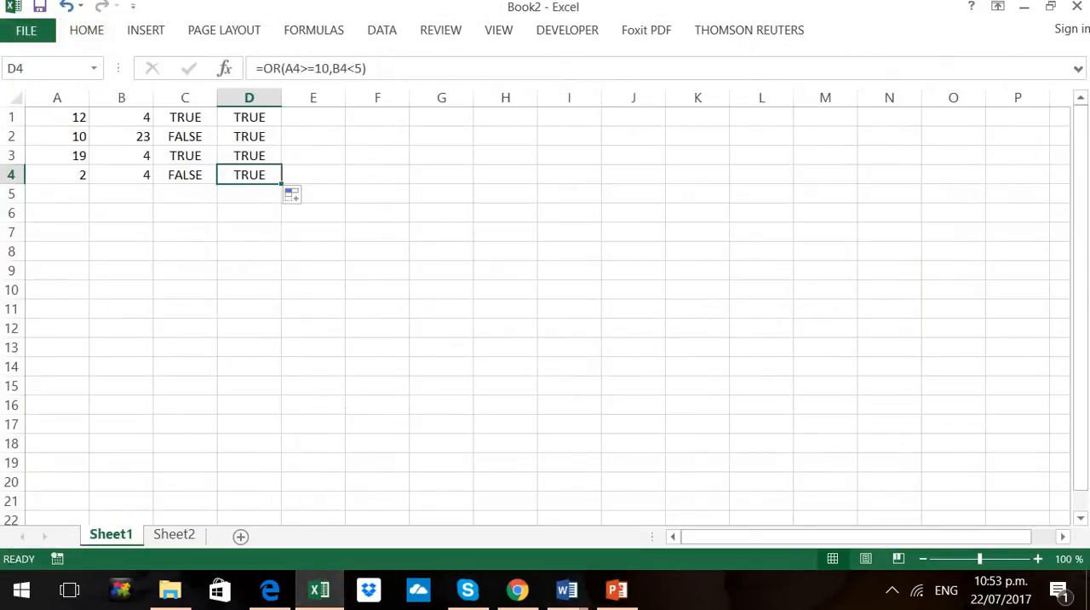
{"action": "left_click", "coordinate": [316, 113]}
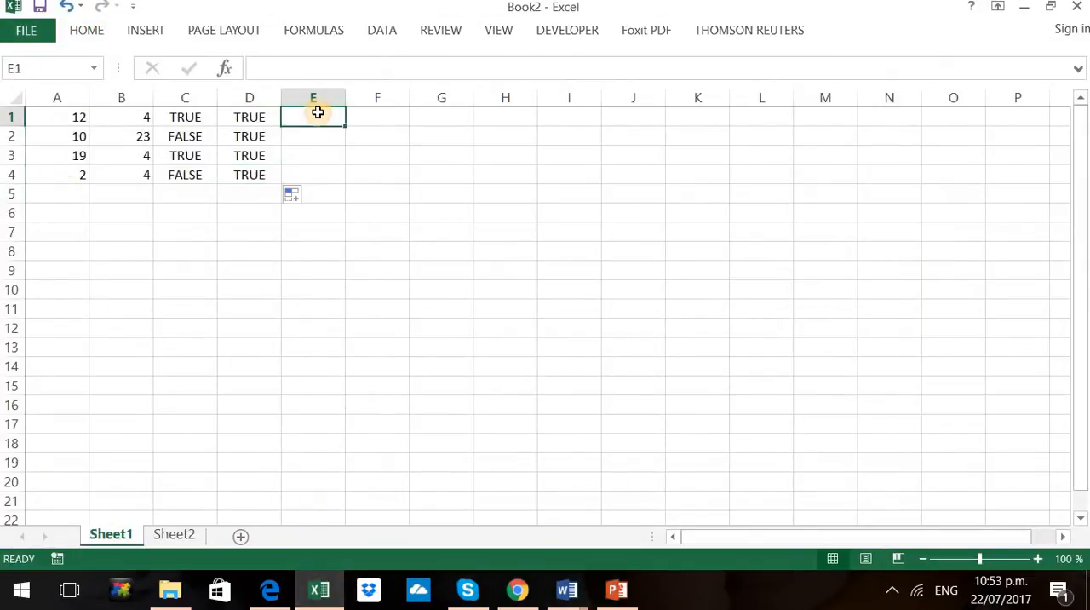
Enter the formula =XOR(A1>=10,B1<5) in cell E1 to test whether exactly one of the first row's conditions is met
{"action": "type", "text": "="}
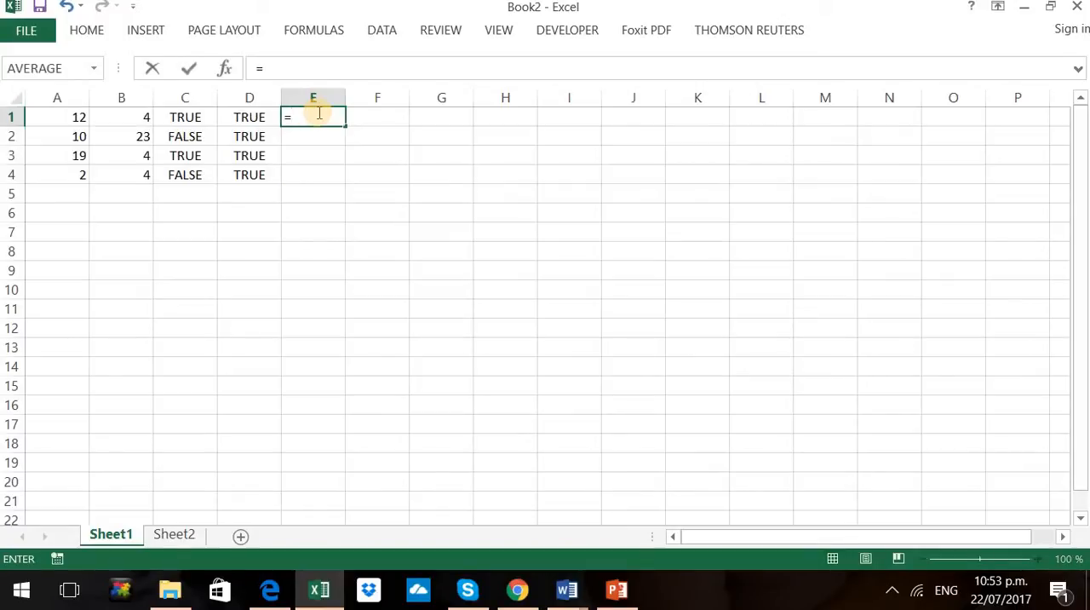
{"action": "type", "text": "xo"}
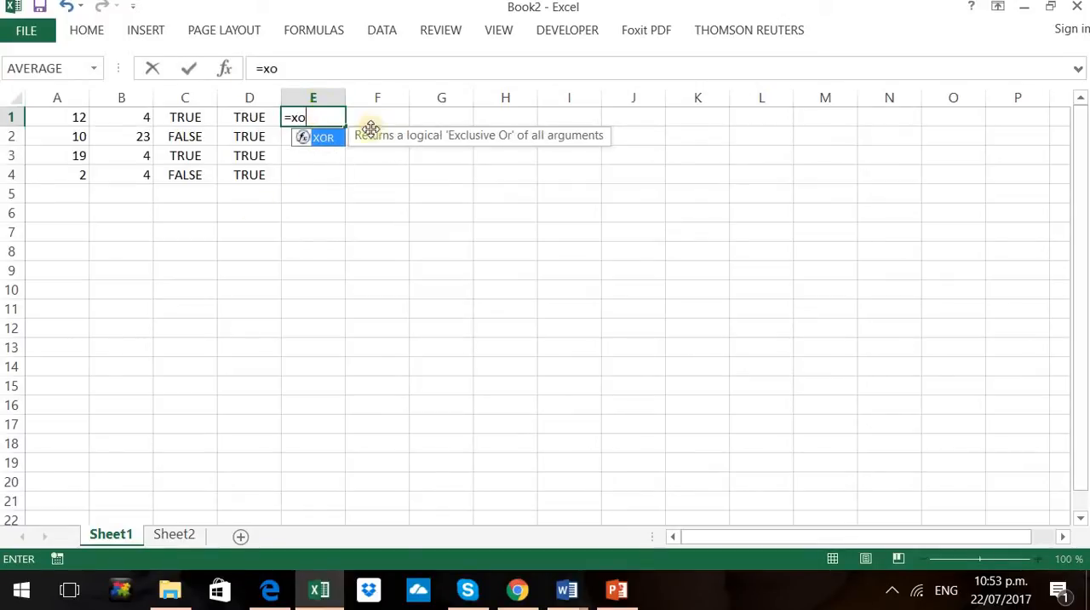
{"action": "double_click", "coordinate": [324, 138]}
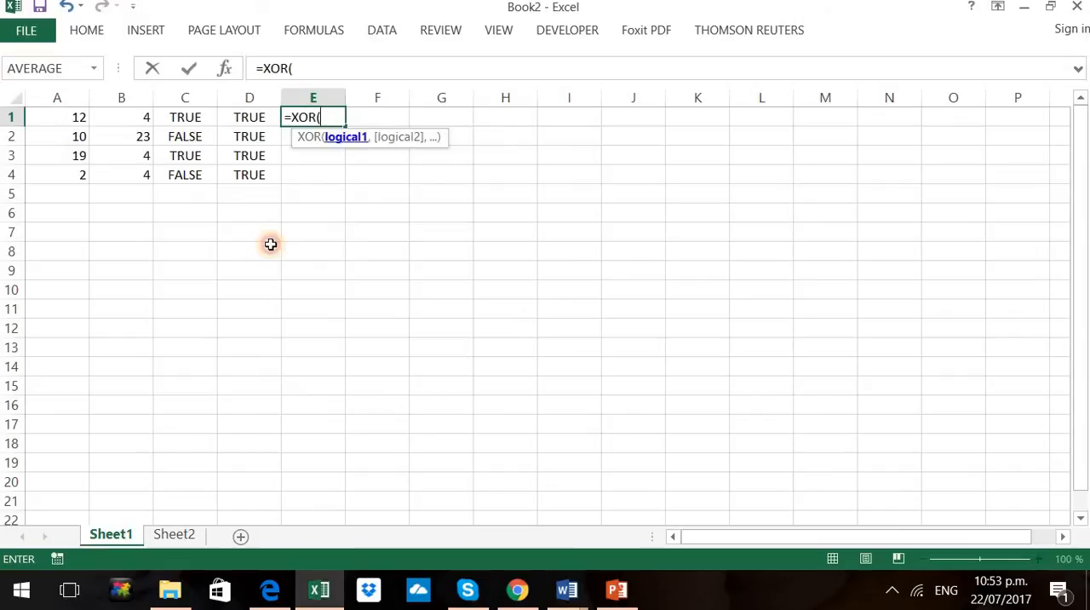
{"action": "left_click", "coordinate": [80, 115]}
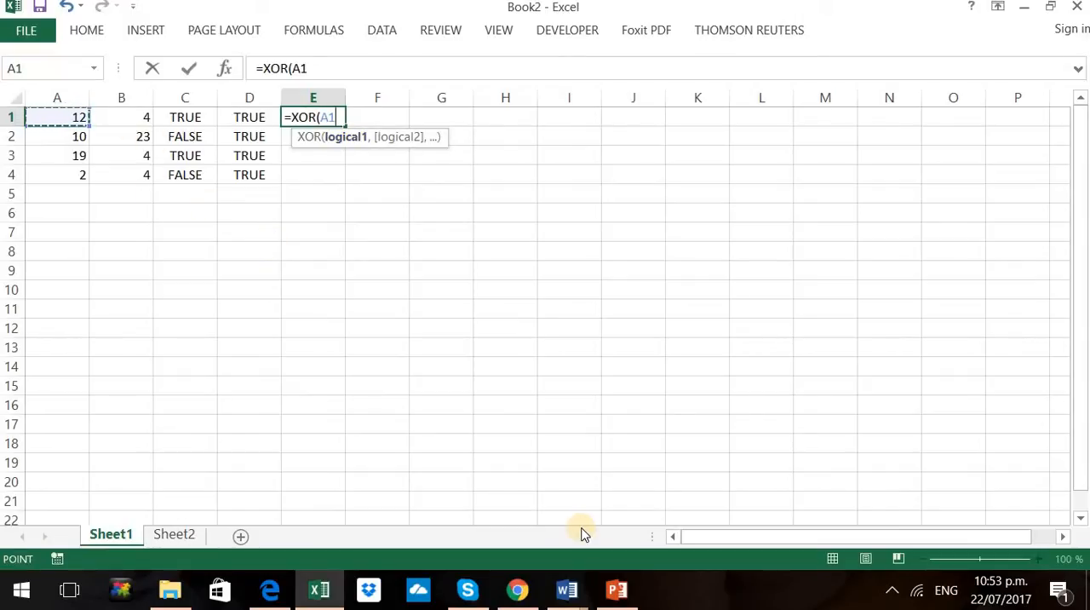
{"action": "type", "text": ">=1"}
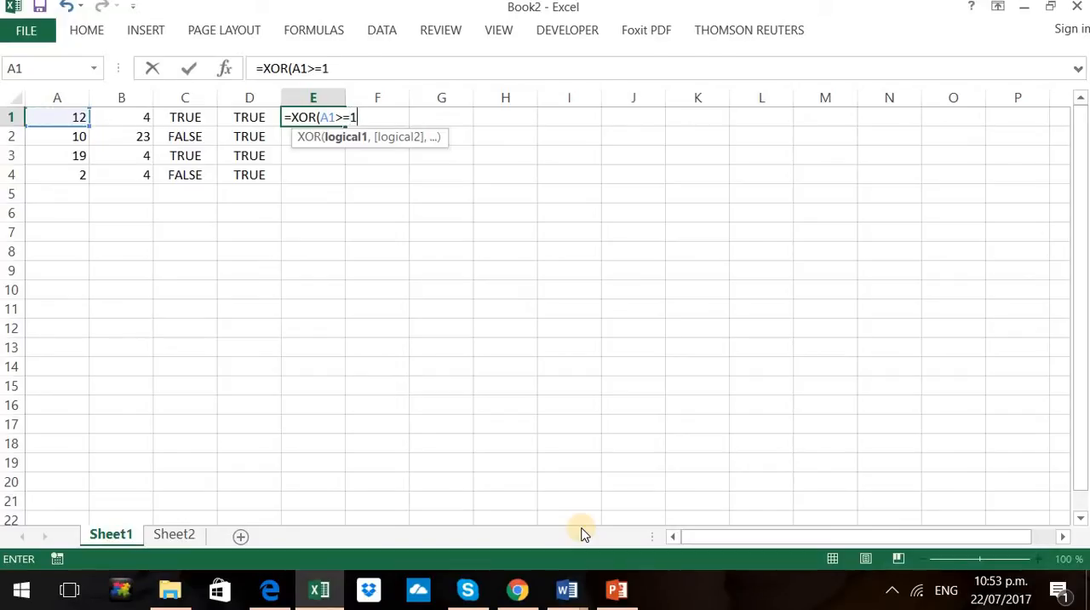
{"action": "type", "text": "0,"}
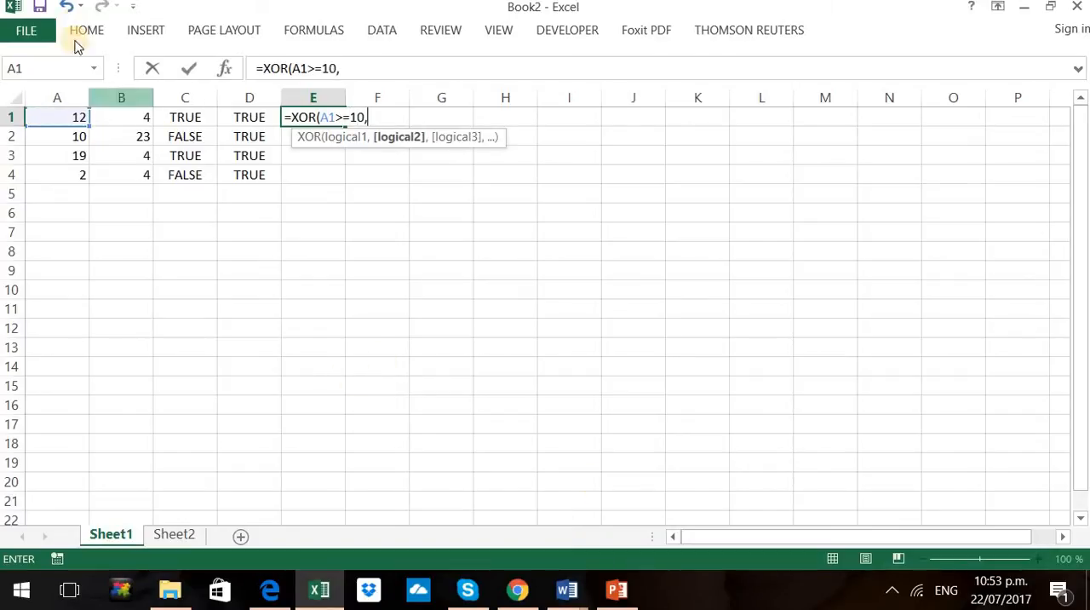
{"action": "left_click", "coordinate": [111, 120]}
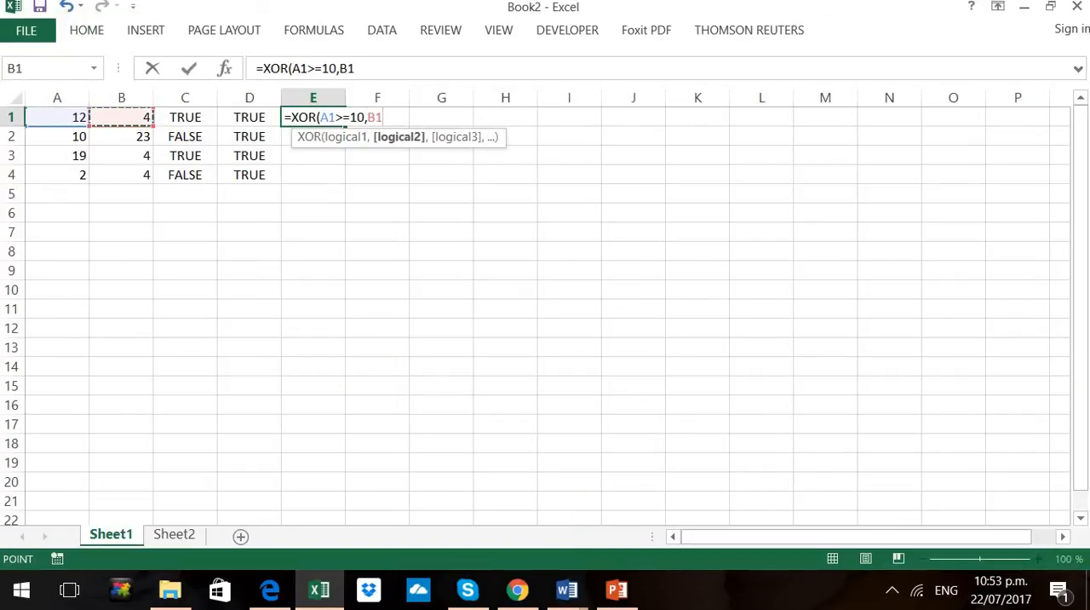
{"action": "type", "text": "<5"}
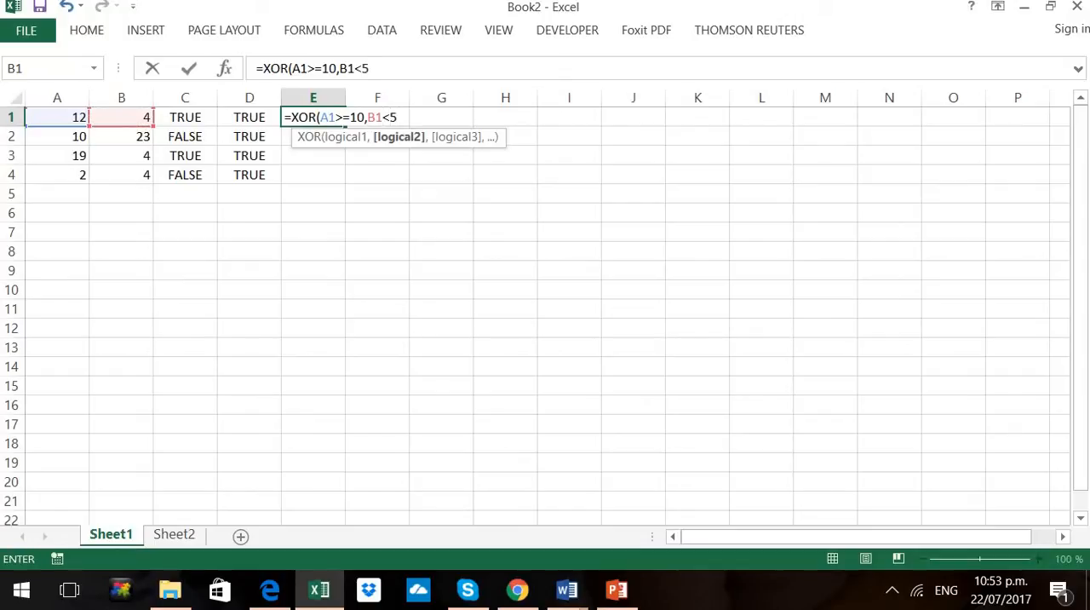
{"action": "key", "text": "Return"}
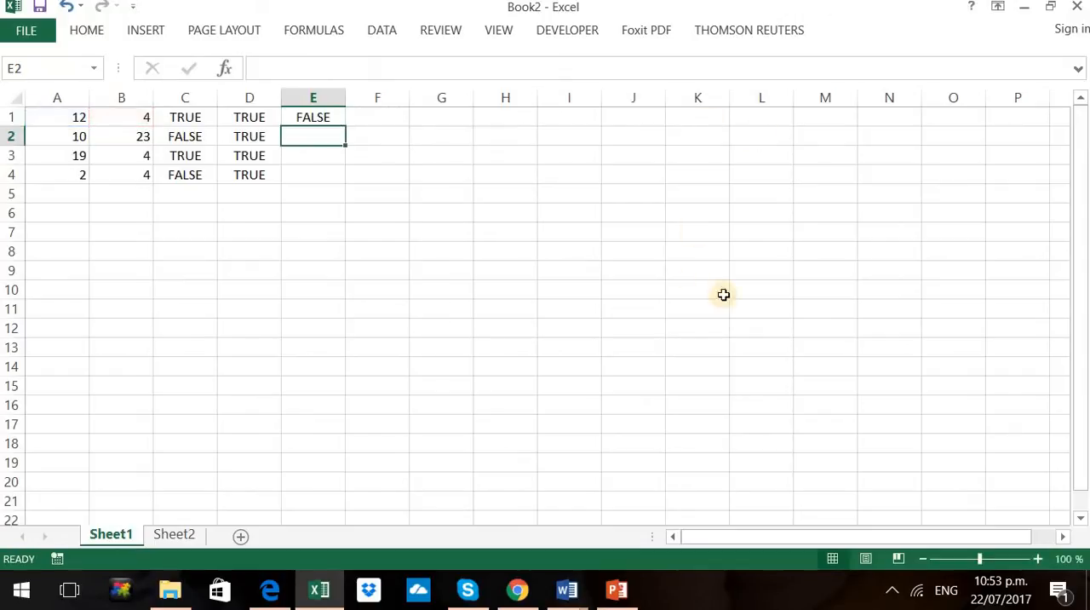
Copy the XOR formula from E1 down through E4 and check the first row's result against A1 and B1
{"action": "left_click", "coordinate": [326, 118]}
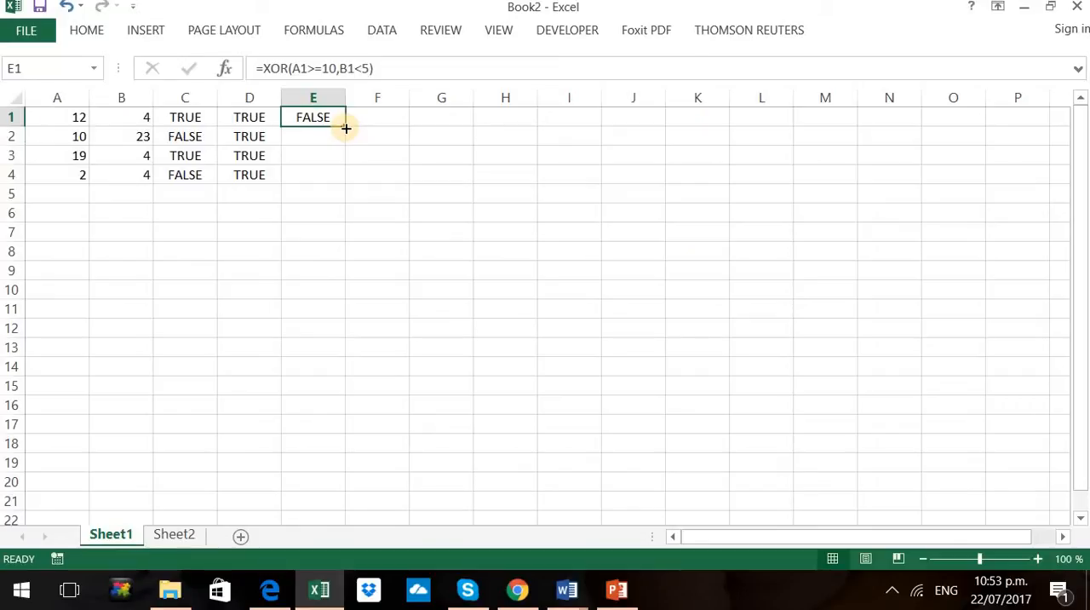
{"action": "left_click_drag", "start_coordinate": [346, 128], "coordinate": [338, 186]}
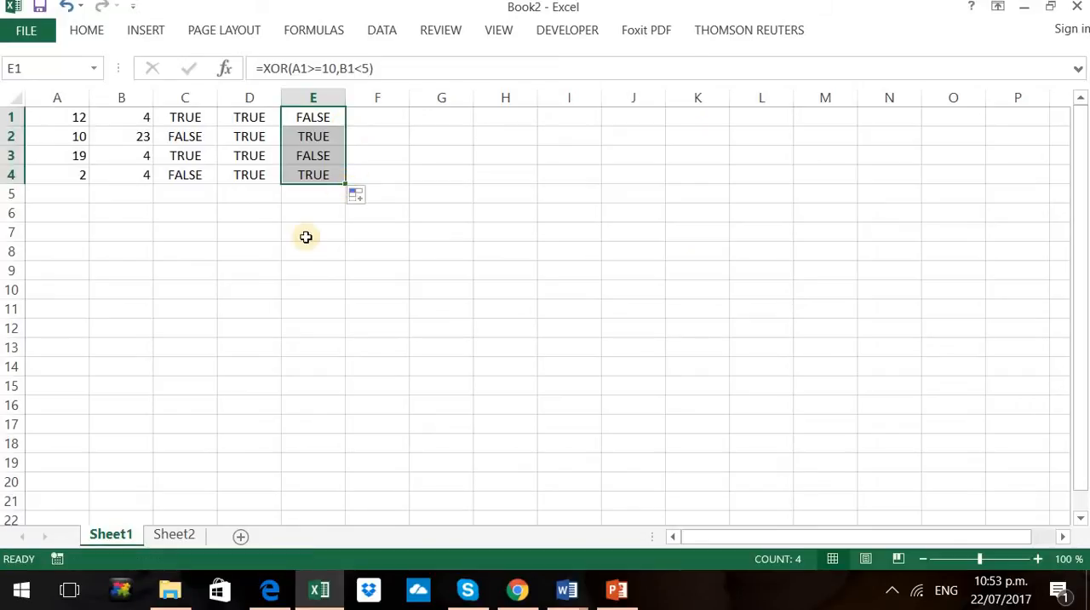
{"action": "left_click", "coordinate": [53, 117]}
{"action": "left_click", "coordinate": [136, 116]}
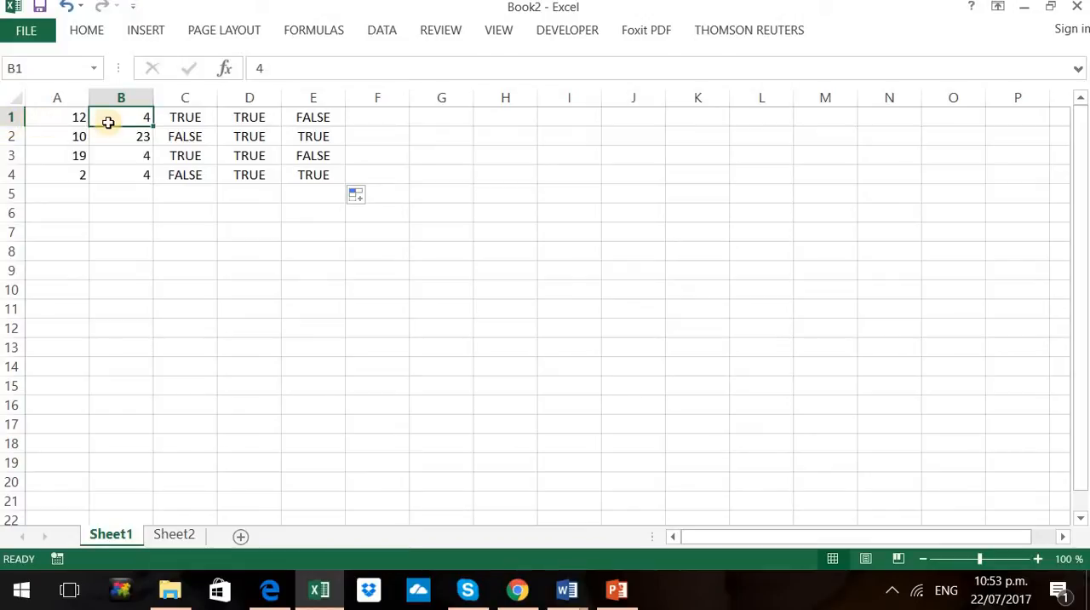
{"action": "left_click", "coordinate": [335, 117]}
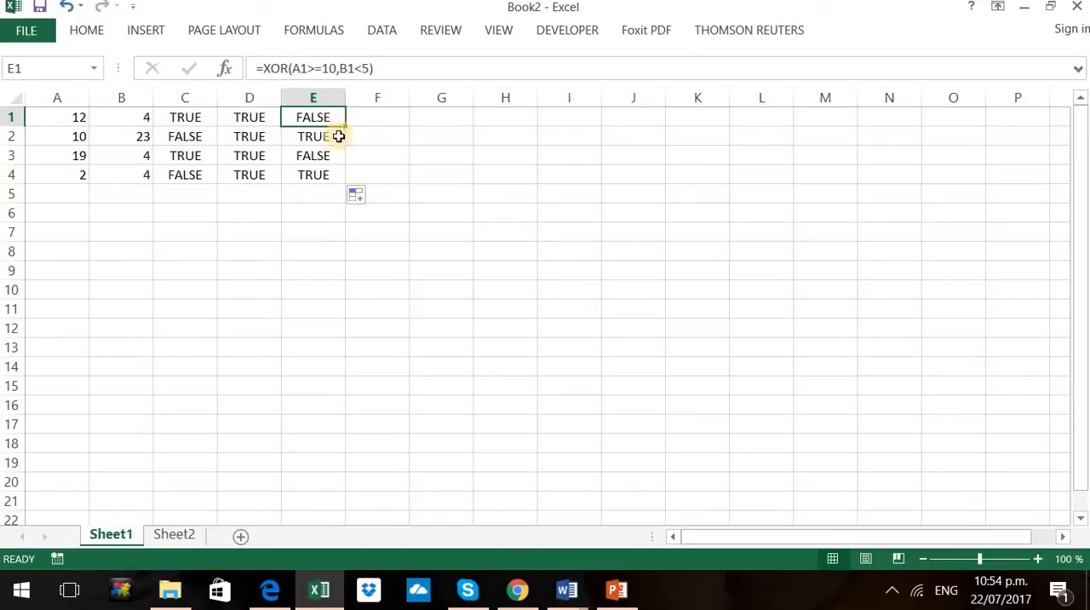
Examine the XOR results in rows 2, 3 and 4 against the numbers in columns A and B of each row
{"action": "left_click", "coordinate": [32, 139]}
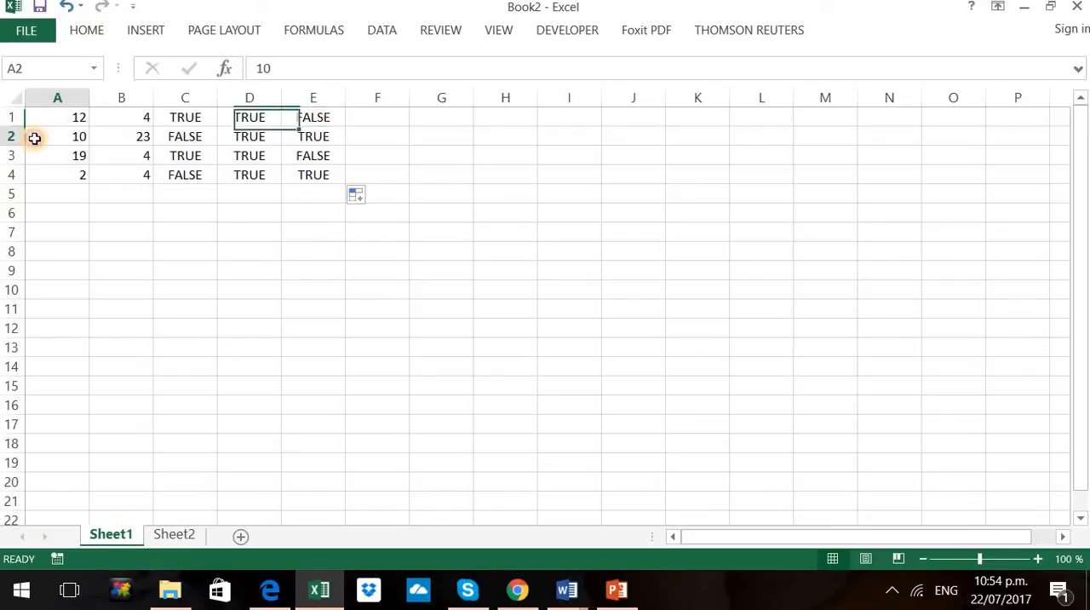
{"action": "left_click", "coordinate": [116, 137]}
{"action": "left_click", "coordinate": [329, 136]}
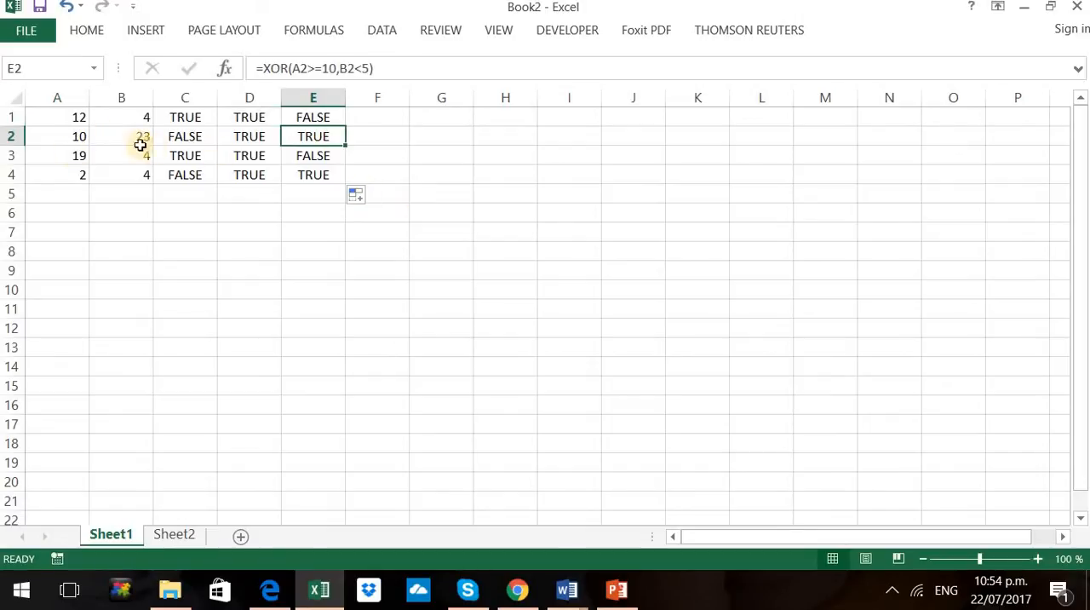
{"action": "left_click", "coordinate": [63, 140]}
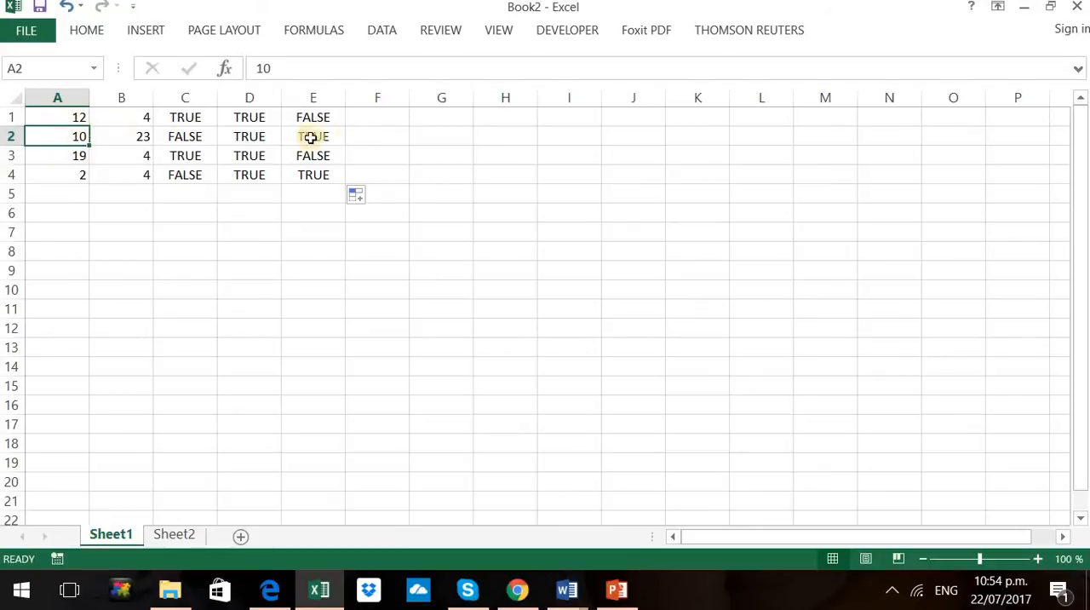
{"action": "left_click", "coordinate": [326, 159]}
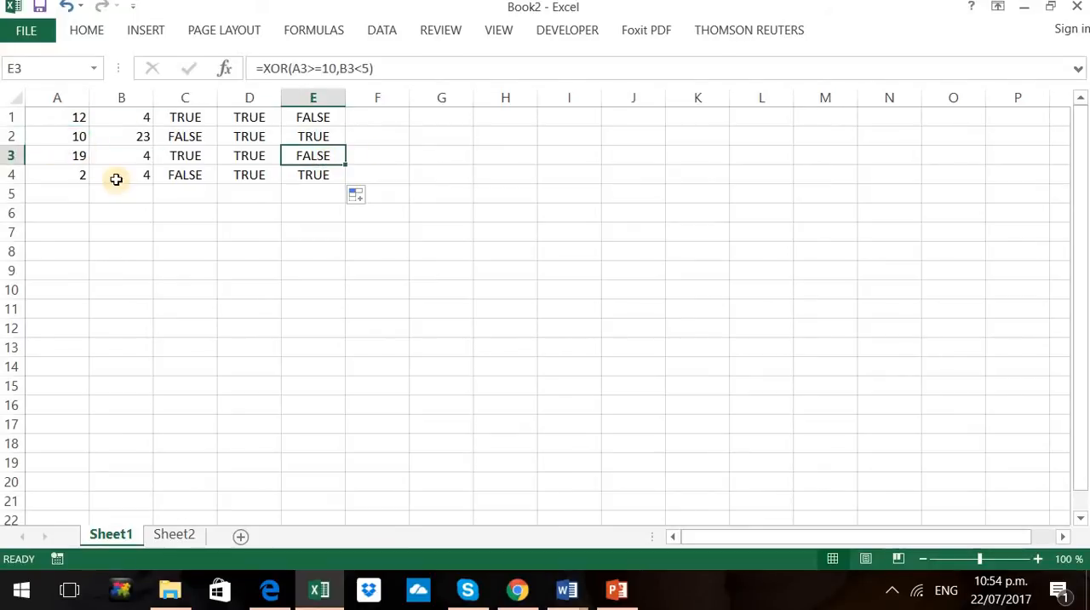
{"action": "left_click", "coordinate": [76, 156]}
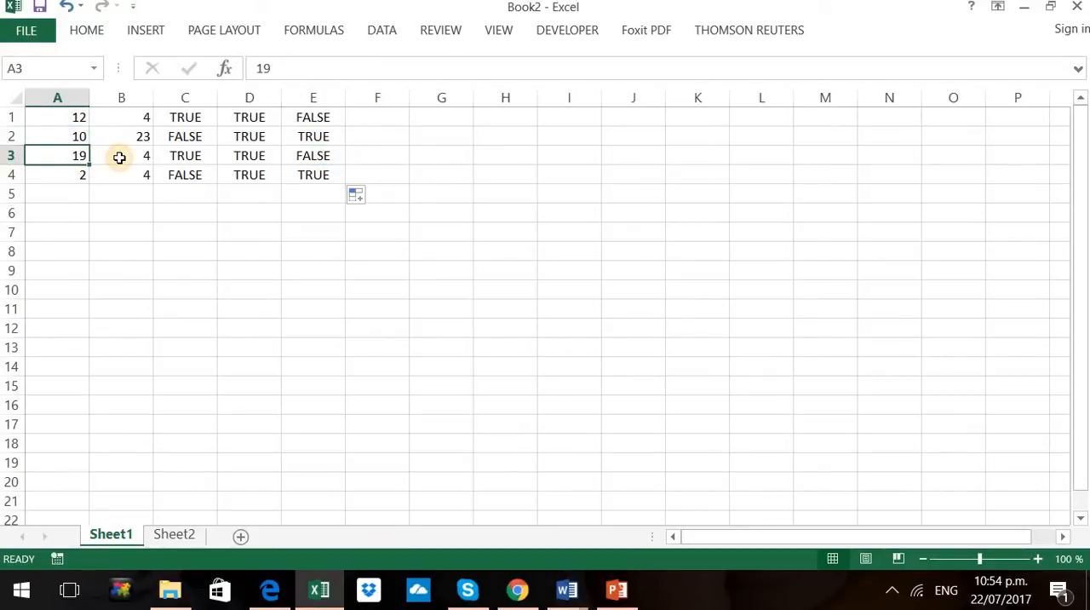
{"action": "left_click", "coordinate": [119, 158]}
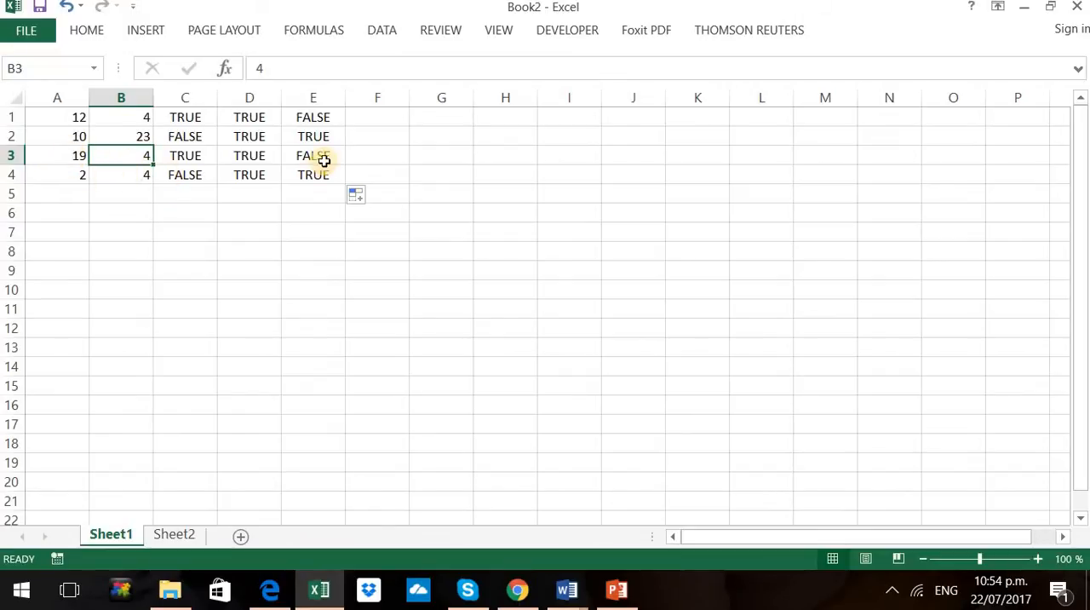
{"action": "left_click", "coordinate": [85, 181]}
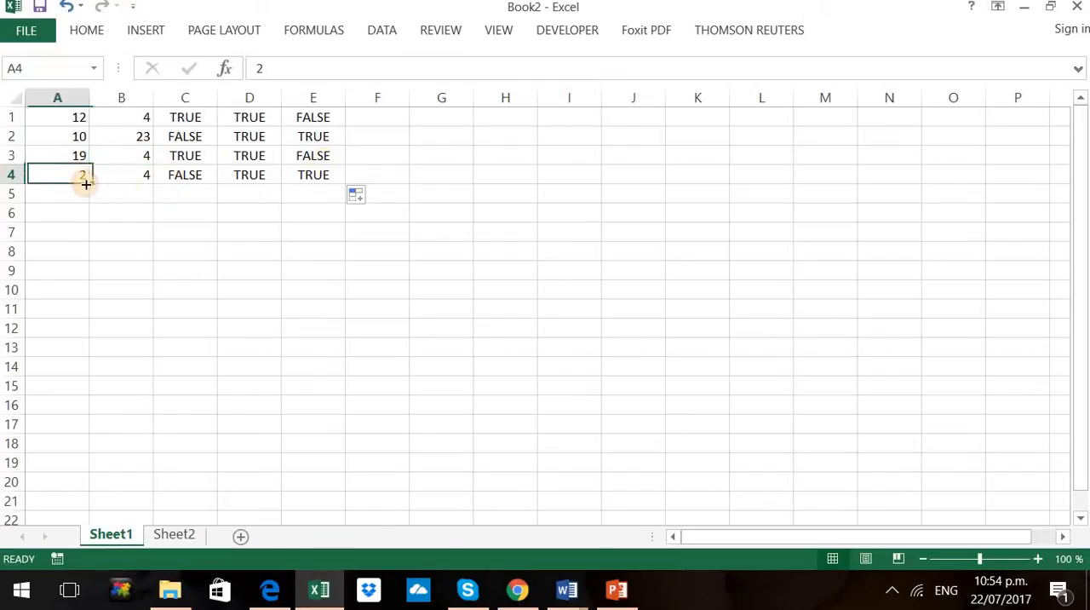
{"action": "left_click", "coordinate": [130, 176]}
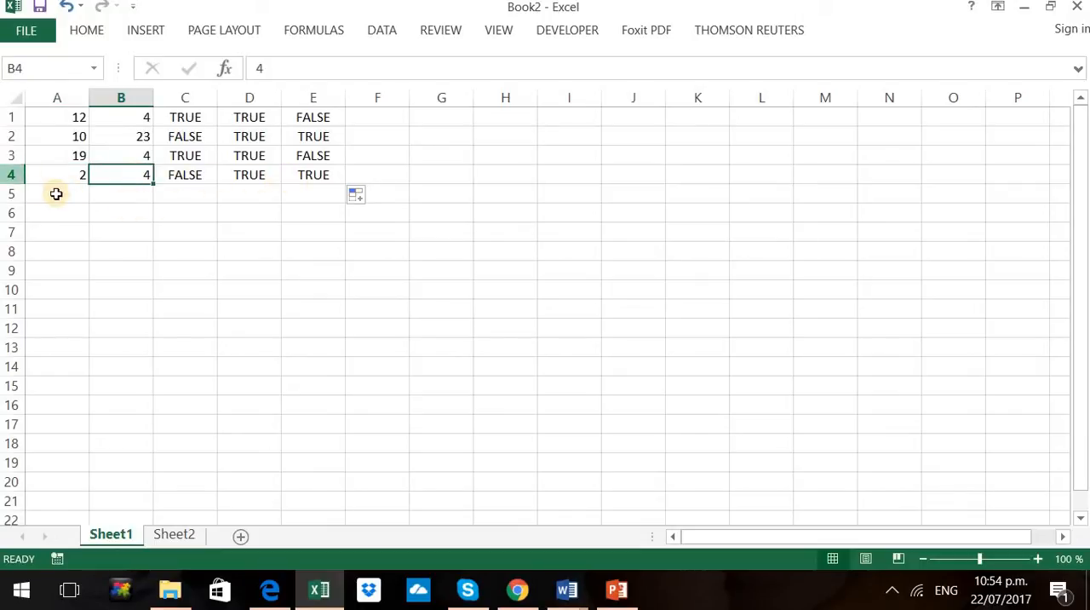
{"action": "left_click", "coordinate": [73, 175]}
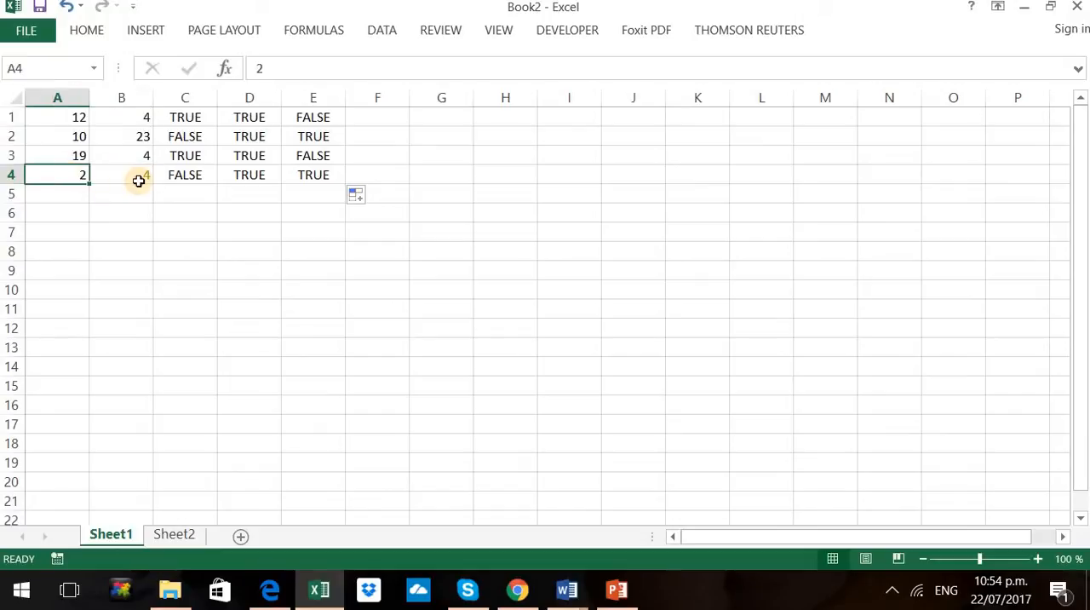
{"action": "left_click", "coordinate": [139, 180]}
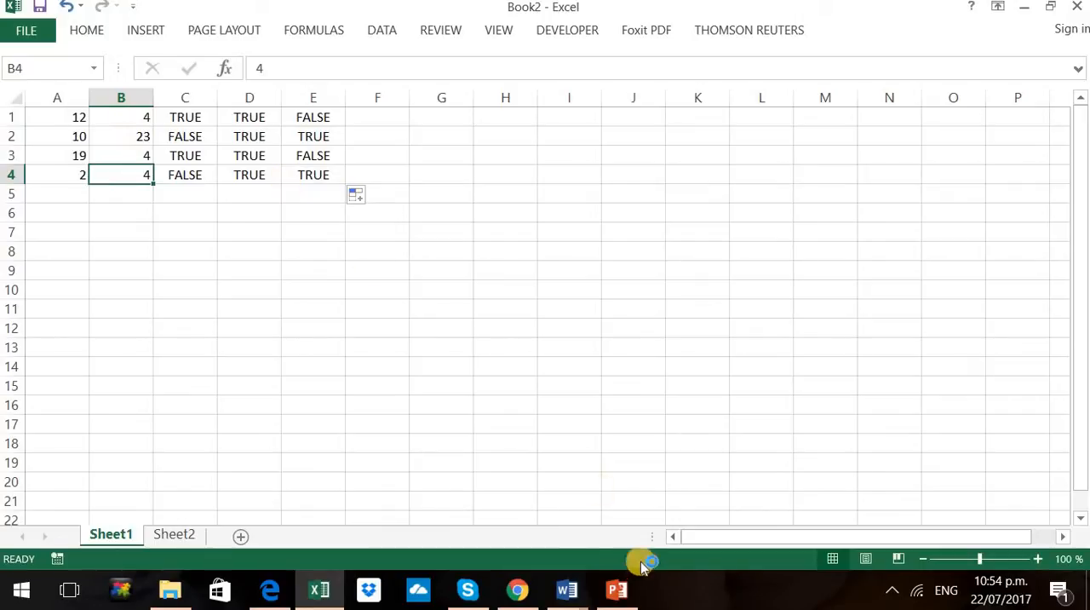
Switch to PowerPoint to read the NOT example in the slide's function table, and return to Excel
{"action": "left_click", "coordinate": [620, 591]}
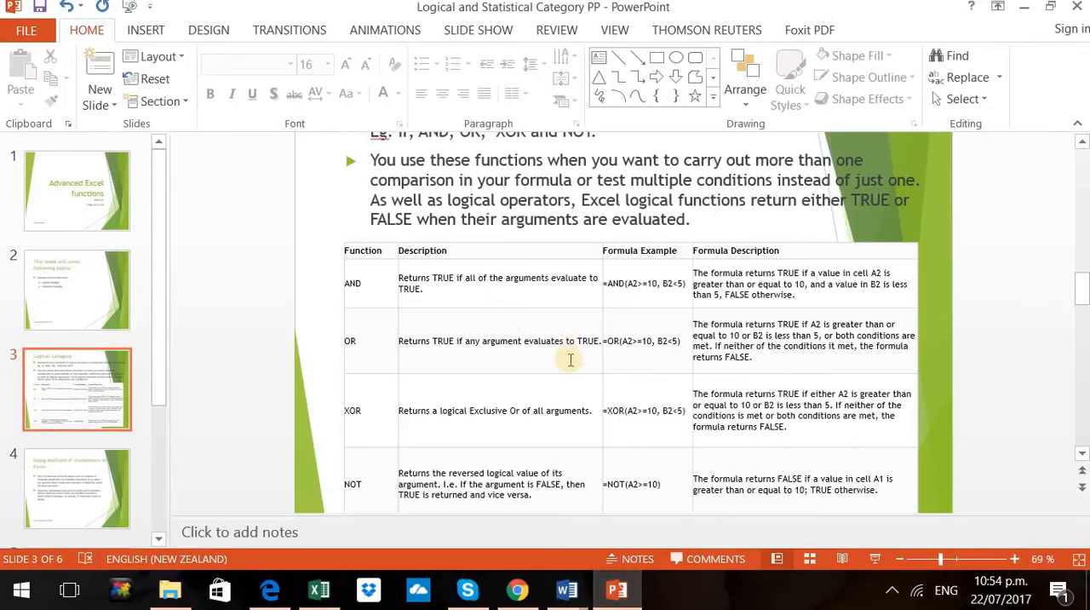
{"action": "scroll", "coordinate": [571, 360], "scroll_direction": "down", "scroll_amount": 2}
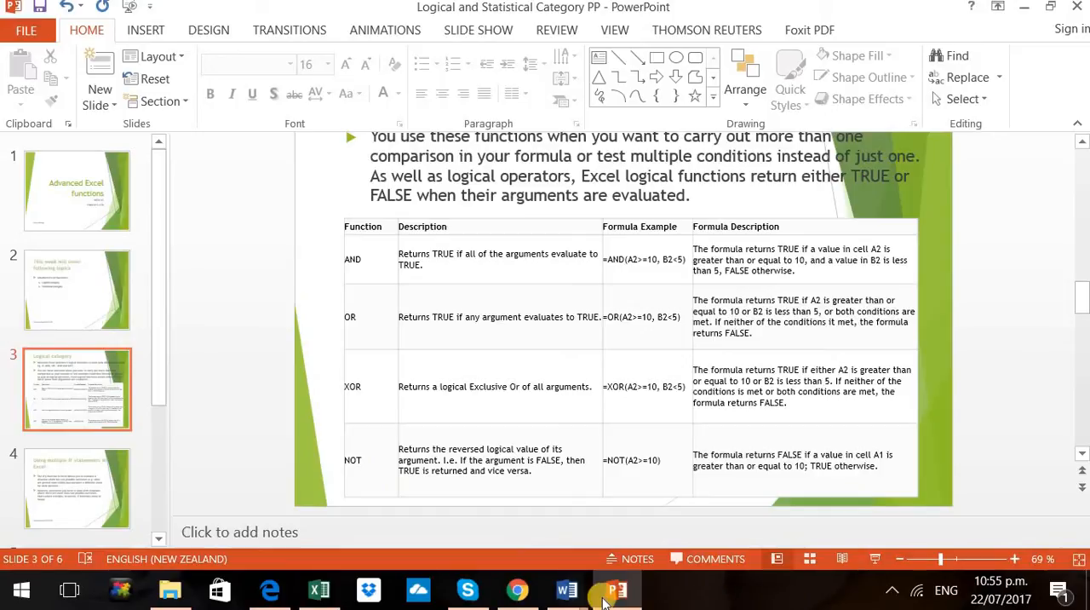
{"action": "left_click", "coordinate": [314, 600]}
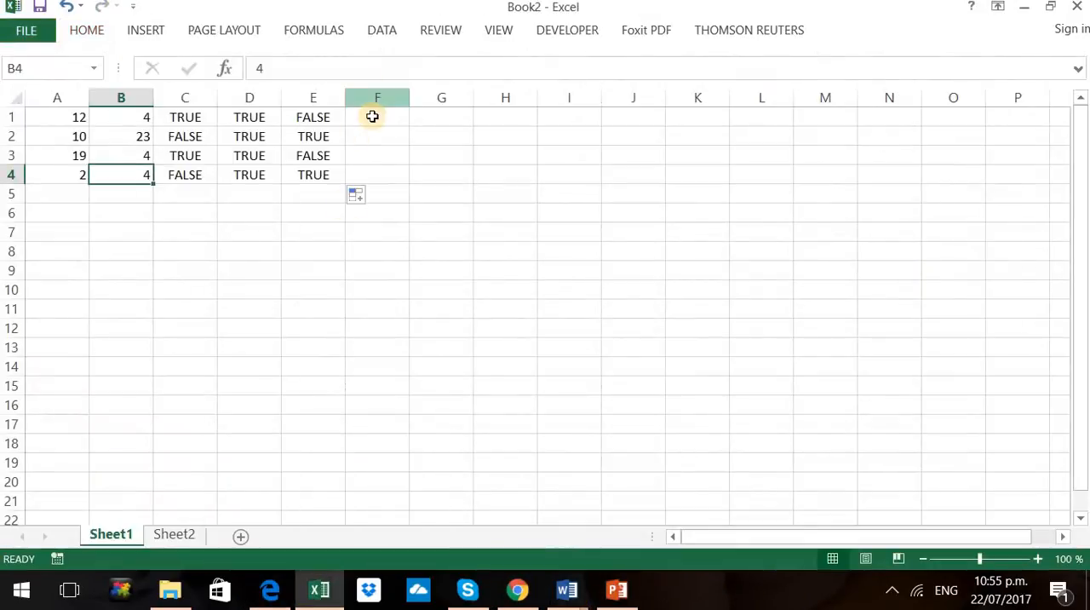
Enter the formula =NOT(A1>=10) in cell F1 and copy it down through F4
{"action": "left_click", "coordinate": [372, 117]}
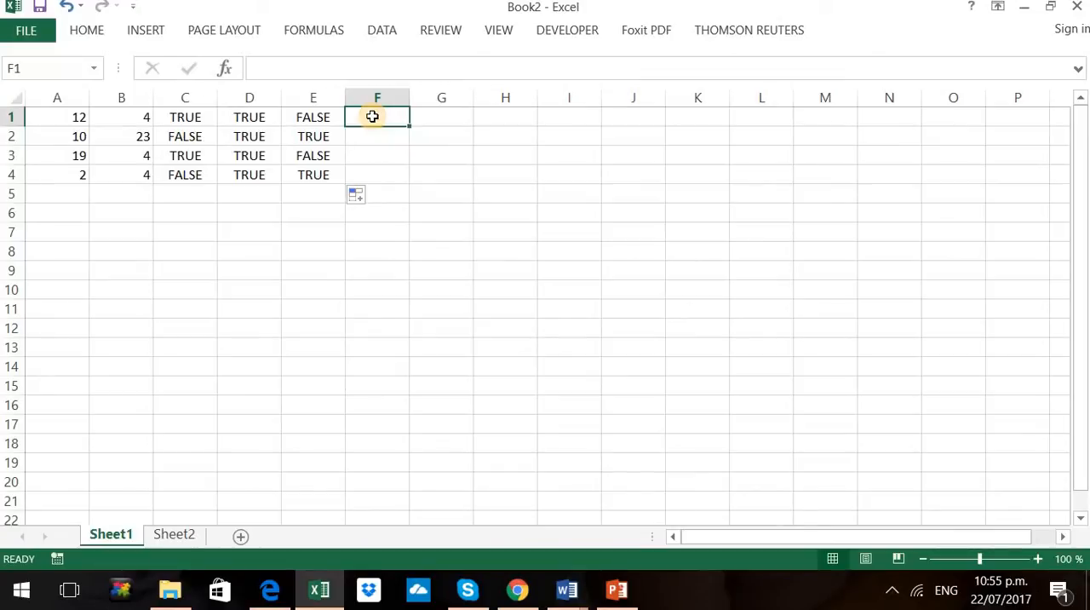
{"action": "type", "text": "="}
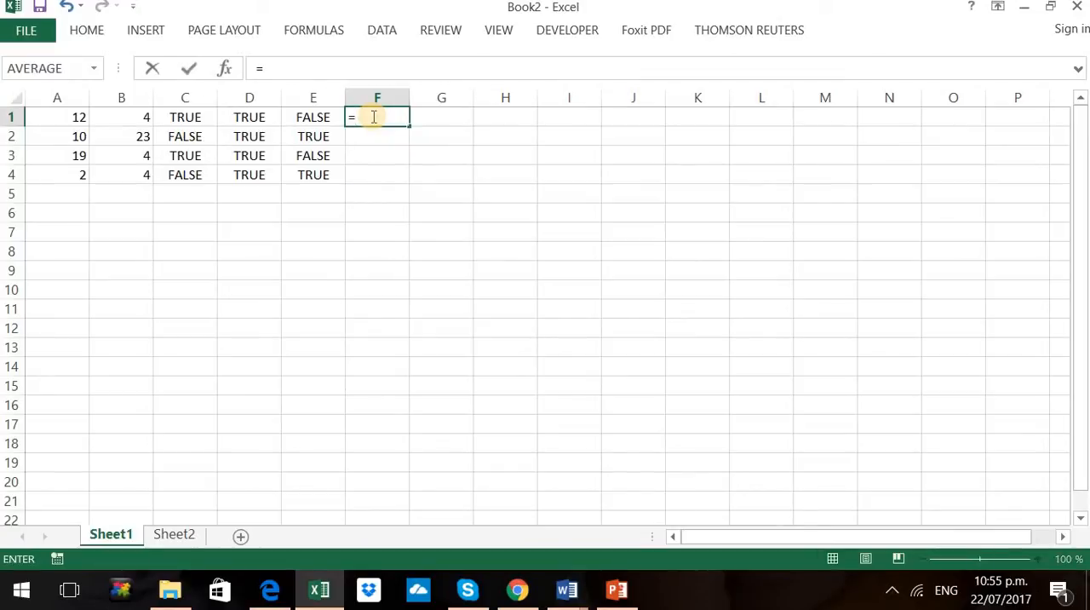
{"action": "type", "text": "not"}
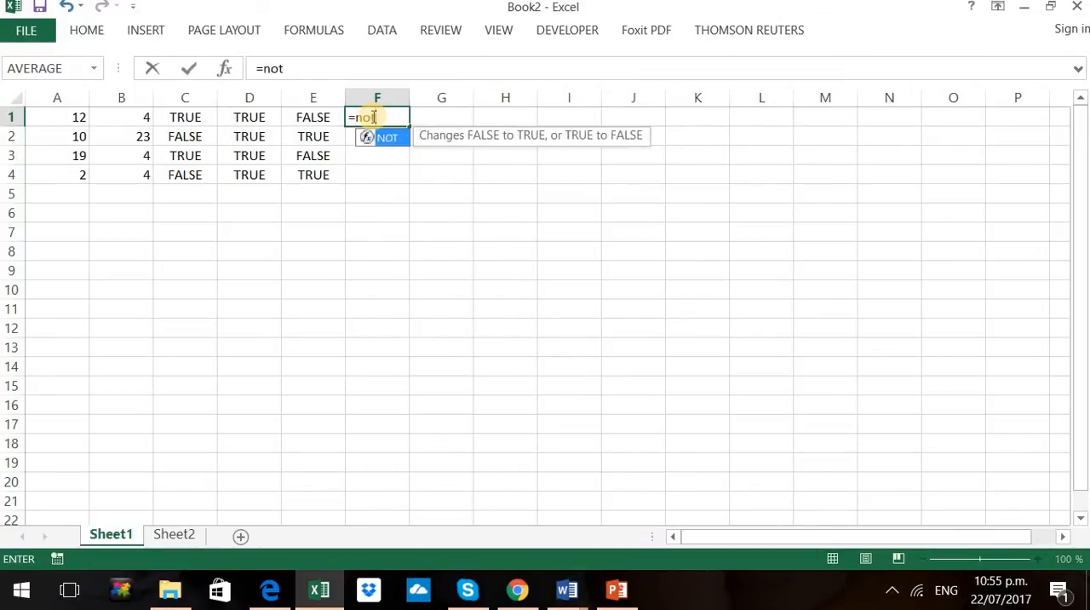
{"action": "type", "text": "("}
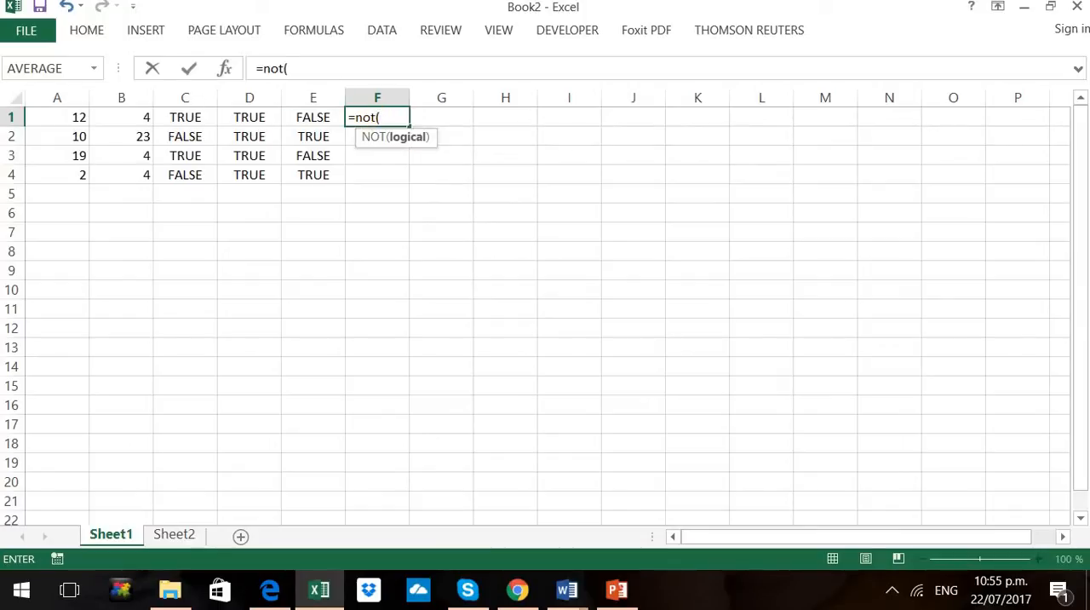
{"action": "left_click", "coordinate": [56, 121]}
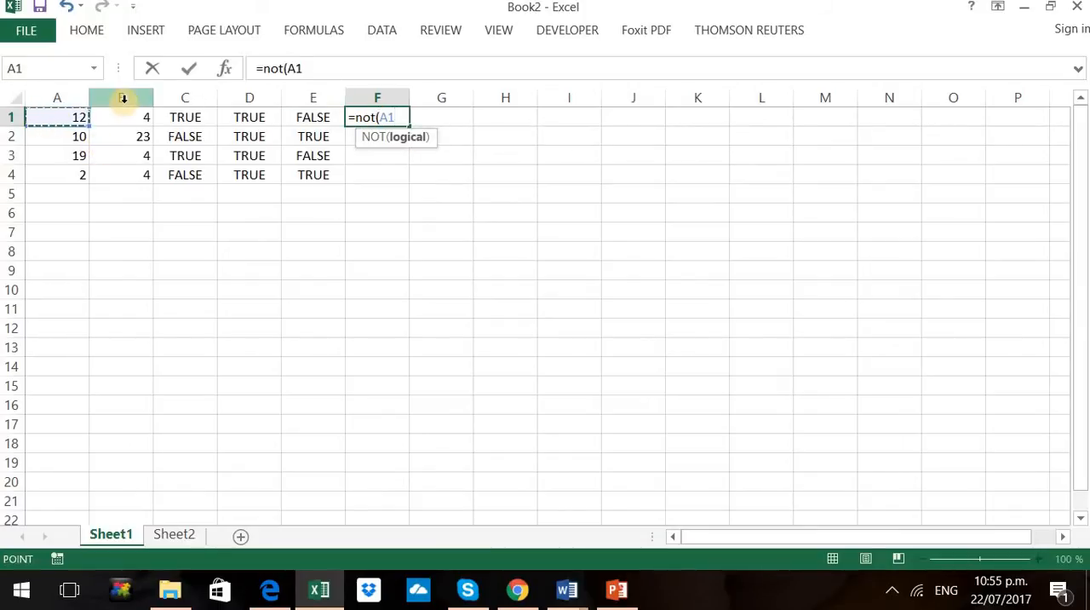
{"action": "type", "text": ">=1"}
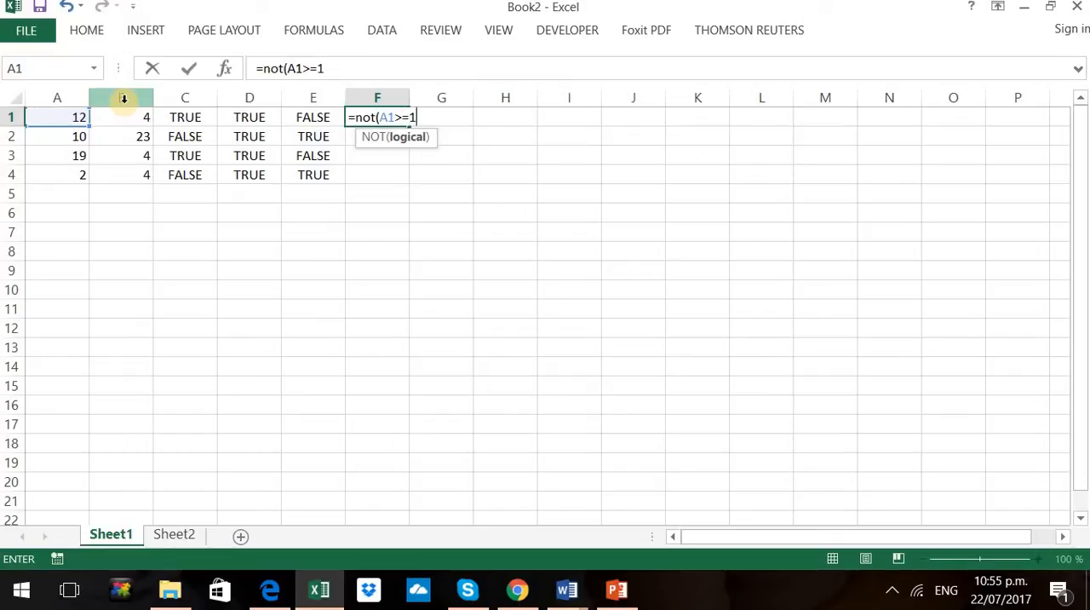
{"action": "type", "text": "0)"}
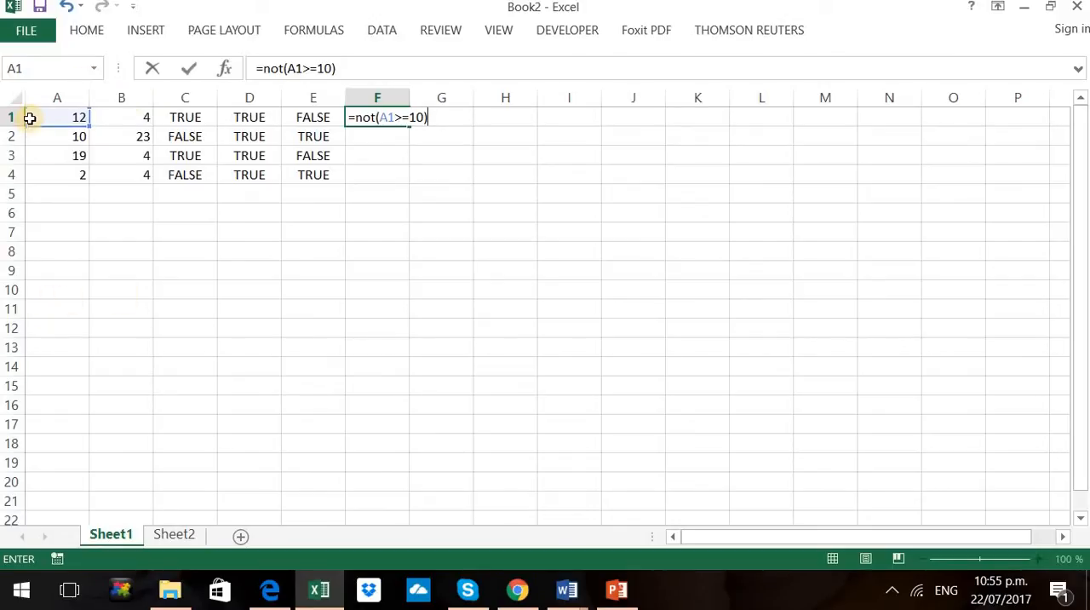
{"action": "key", "text": "Return"}
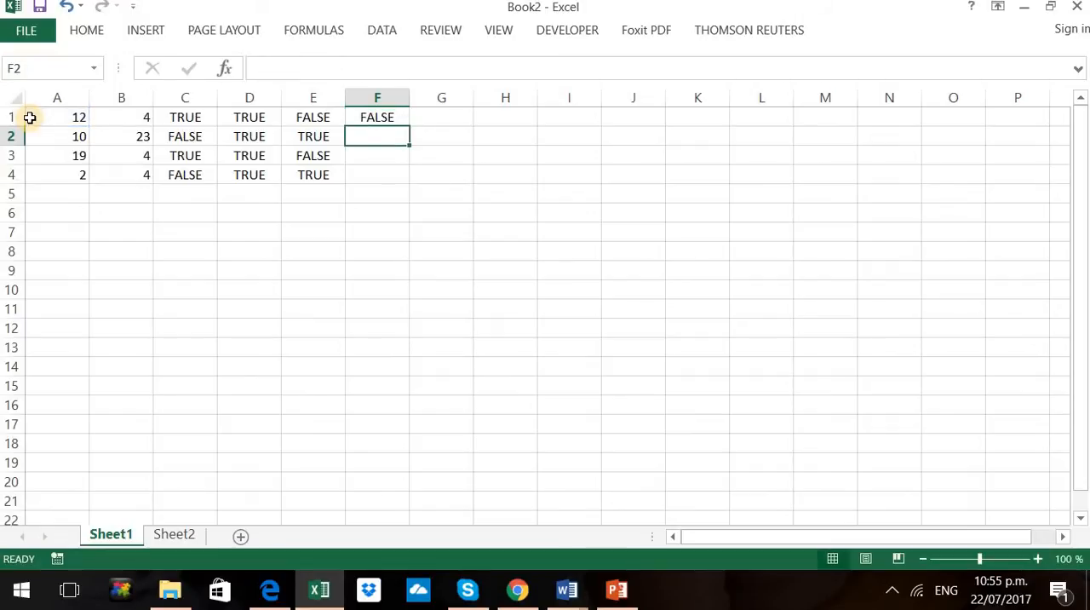
{"action": "left_click", "coordinate": [385, 116]}
{"action": "left_click_drag", "start_coordinate": [409, 125], "coordinate": [406, 178]}
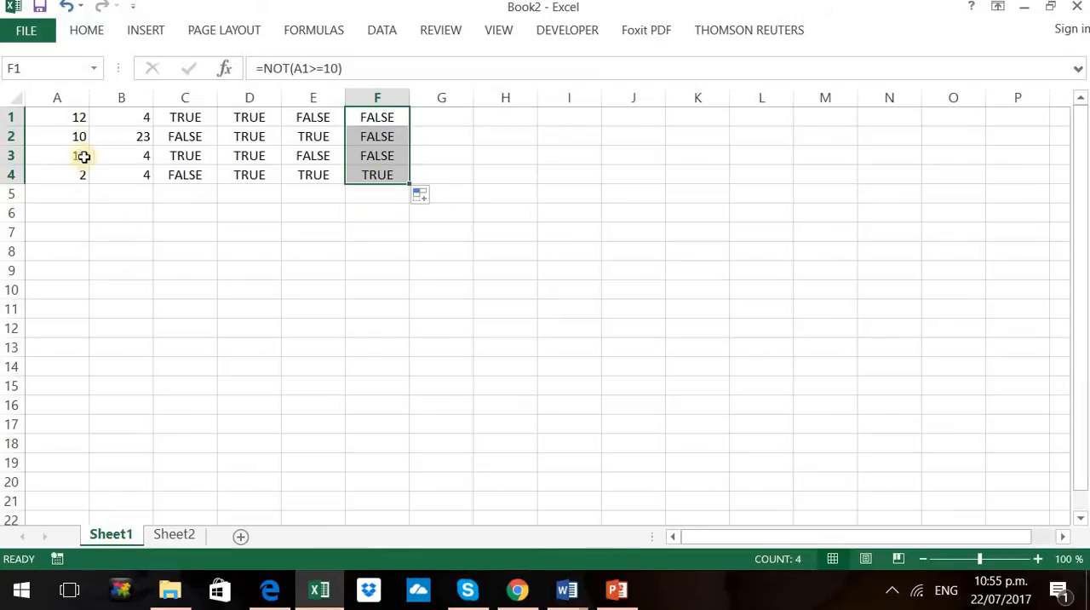
Check the number in A4 against its NOT result, read slide 4 on the IF function in PowerPoint, and return to Excel
{"action": "left_click", "coordinate": [51, 178]}
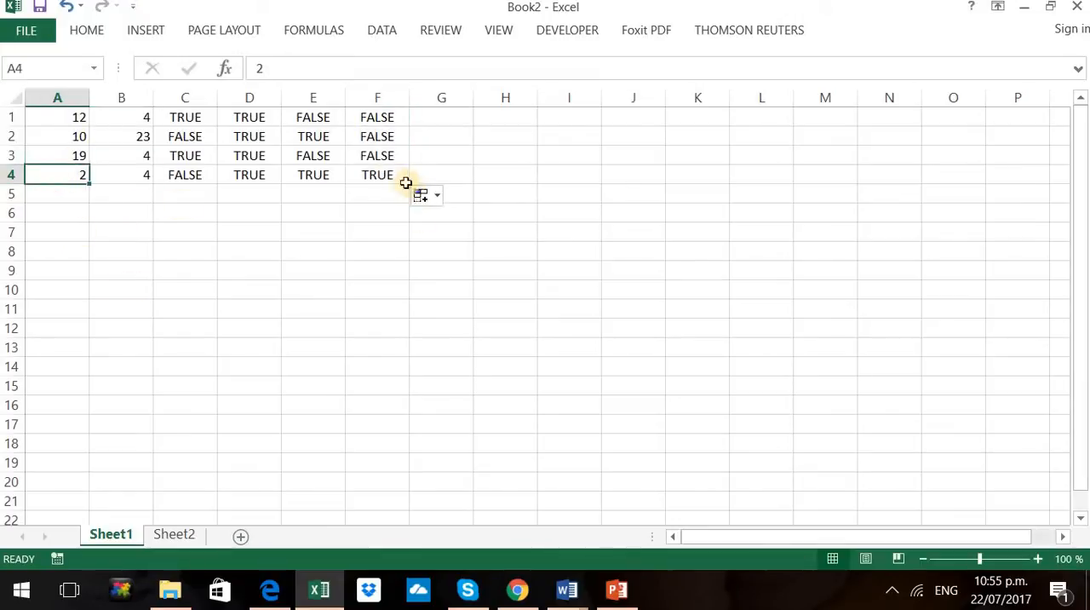
{"action": "left_click", "coordinate": [622, 592]}
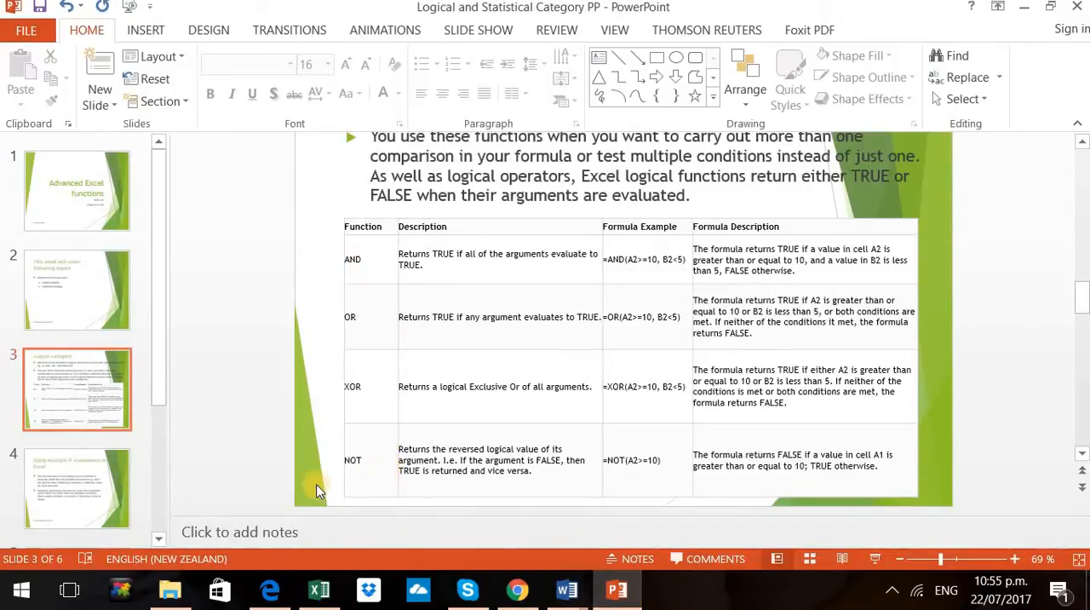
{"action": "left_click", "coordinate": [44, 501]}
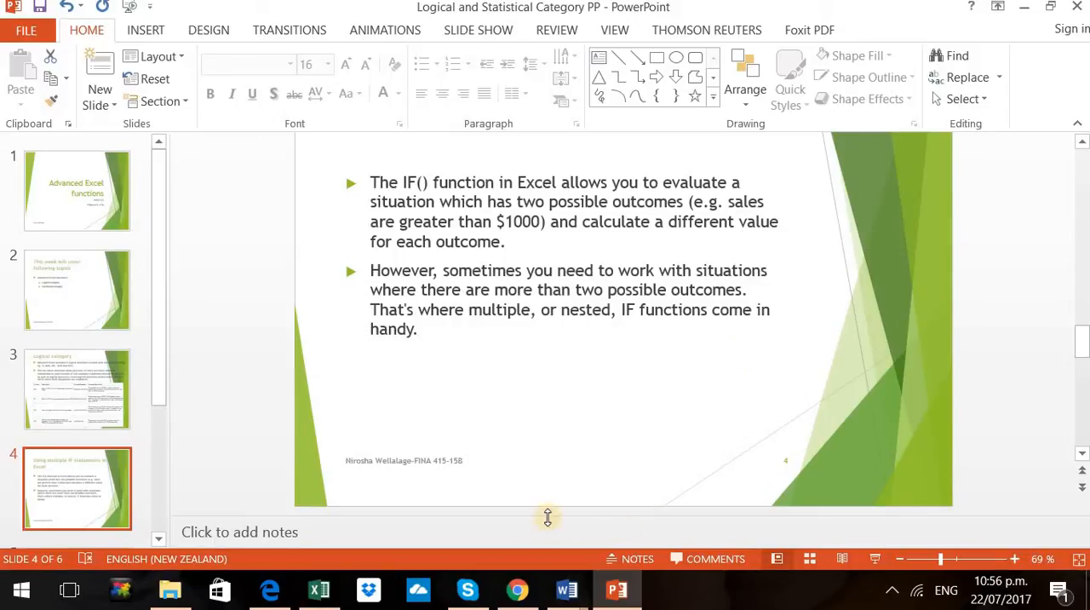
{"action": "left_click", "coordinate": [320, 590]}
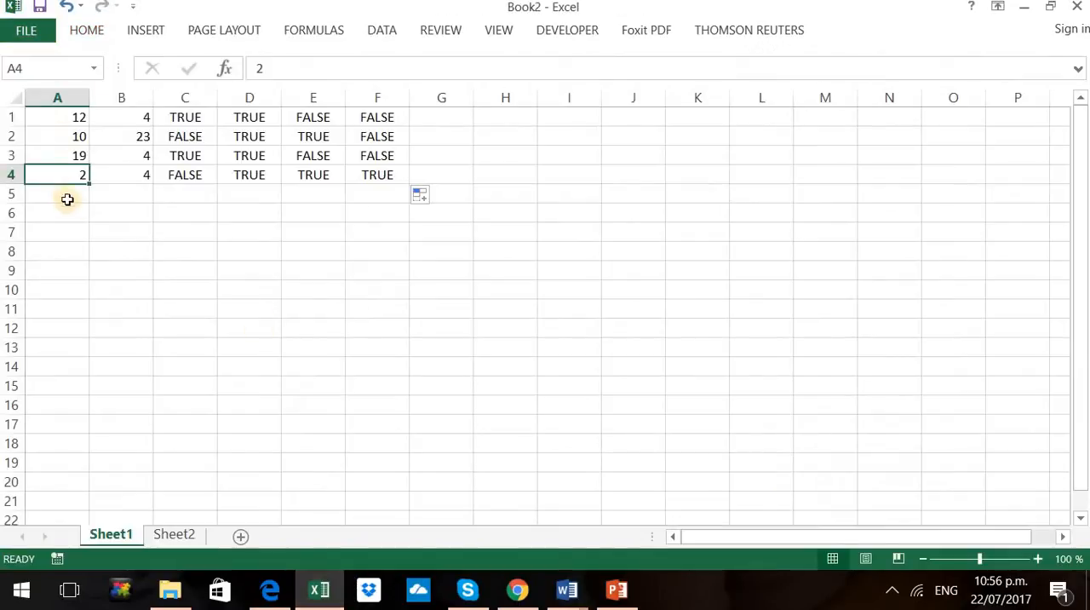
Enter the column headings Sales in cell A7 and Com in cell B7
{"action": "left_click", "coordinate": [74, 230]}
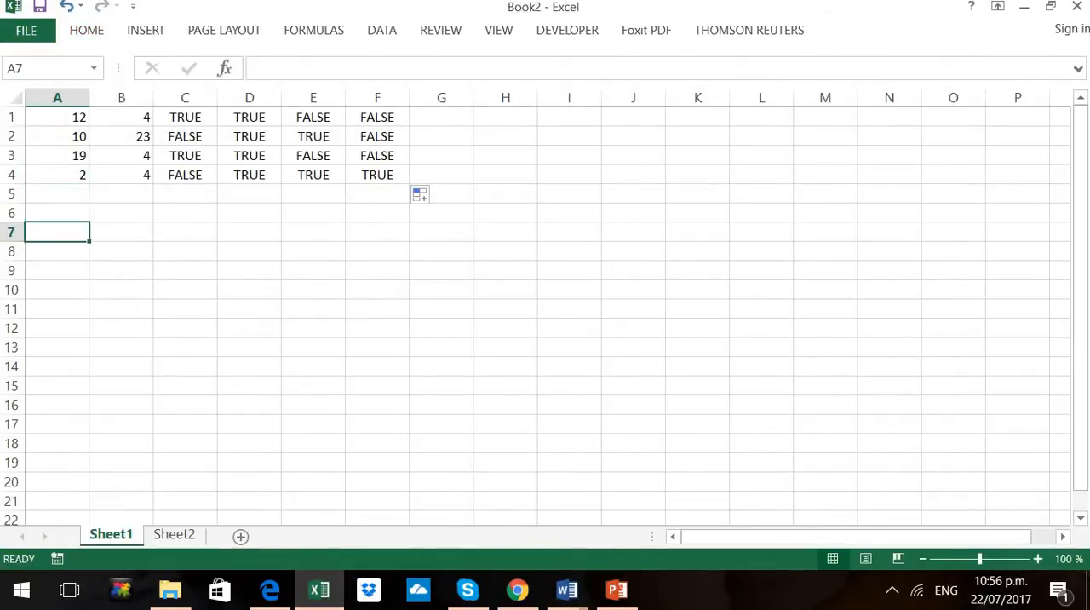
{"action": "type", "text": "Sales"}
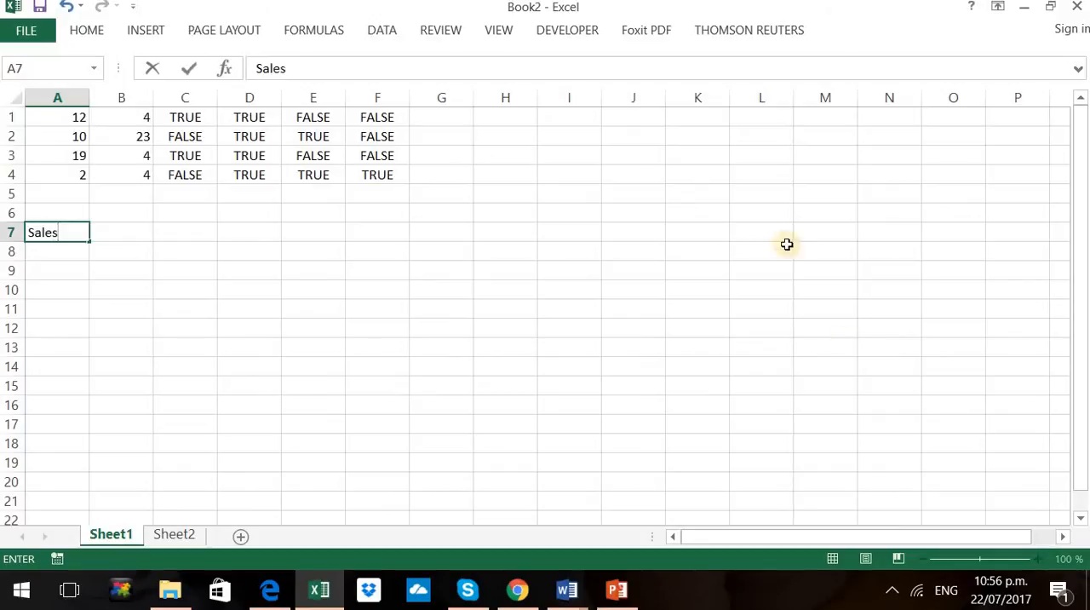
{"action": "left_click", "coordinate": [128, 232]}
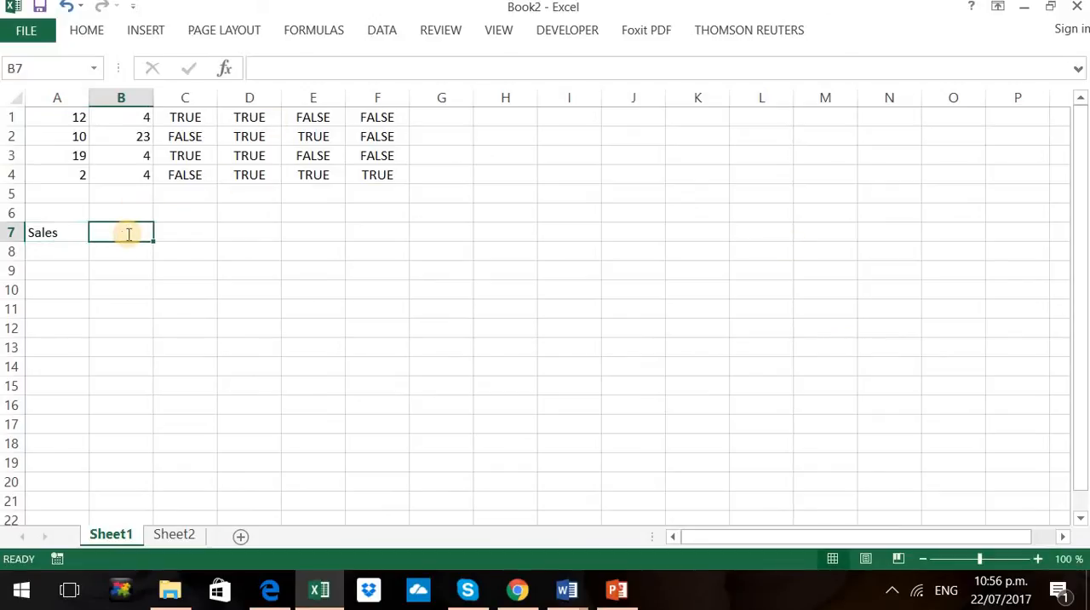
{"action": "type", "text": "Com"}
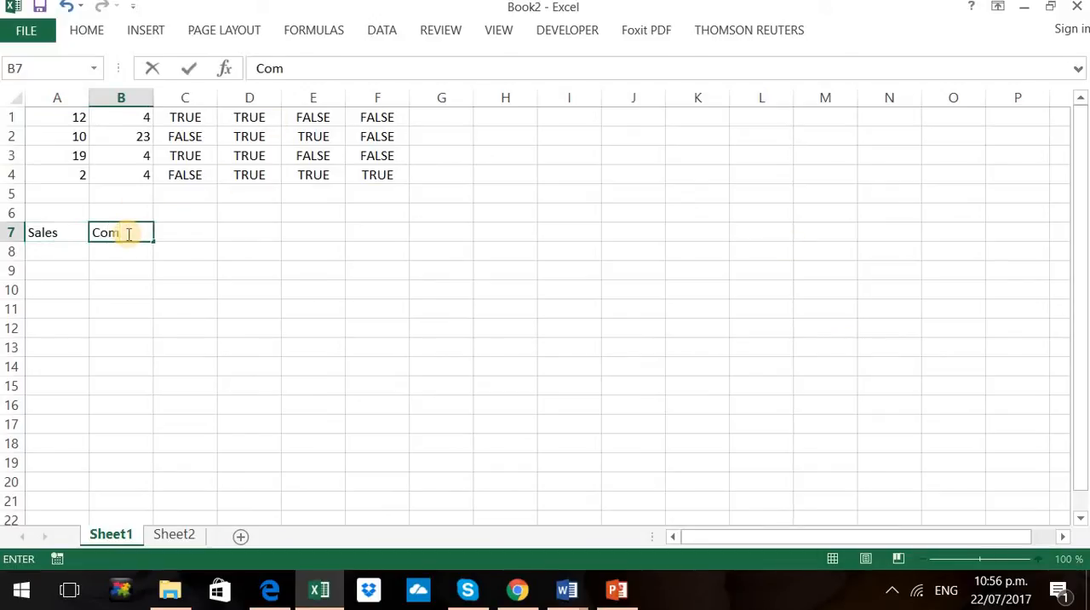
Enter the sales figures 100, 200, 10000 and 6000 in cells A8 to A11
{"action": "left_click", "coordinate": [79, 257]}
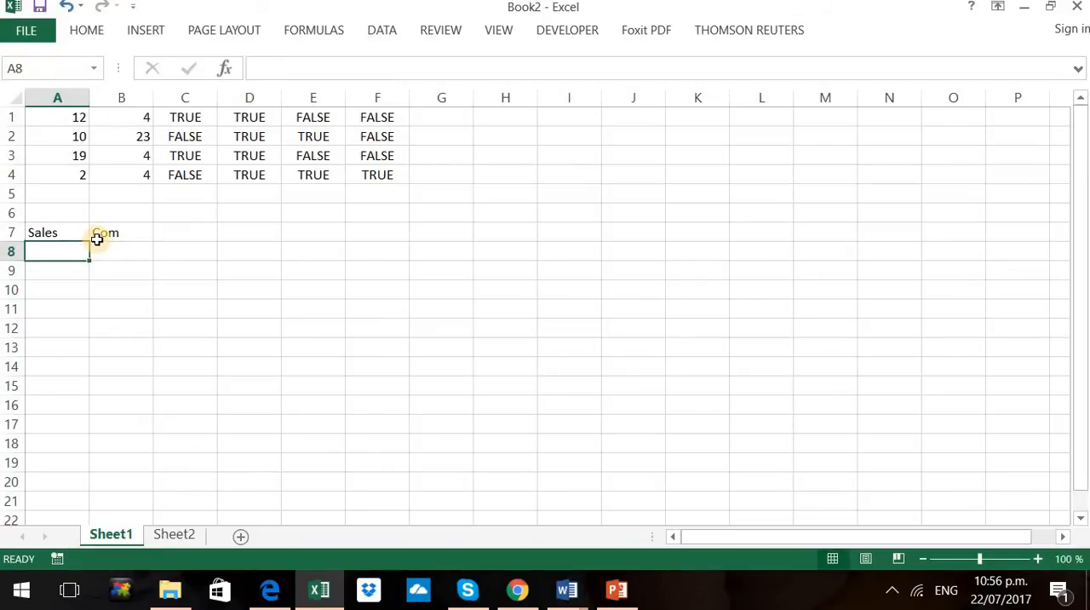
{"action": "type", "text": "100"}
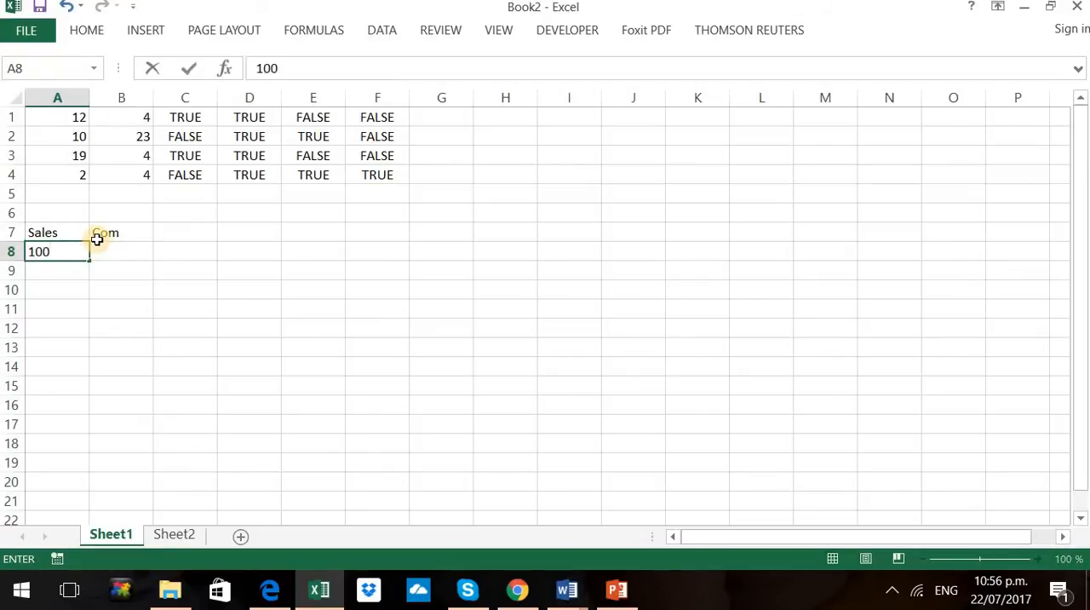
{"action": "key", "text": "Return"}
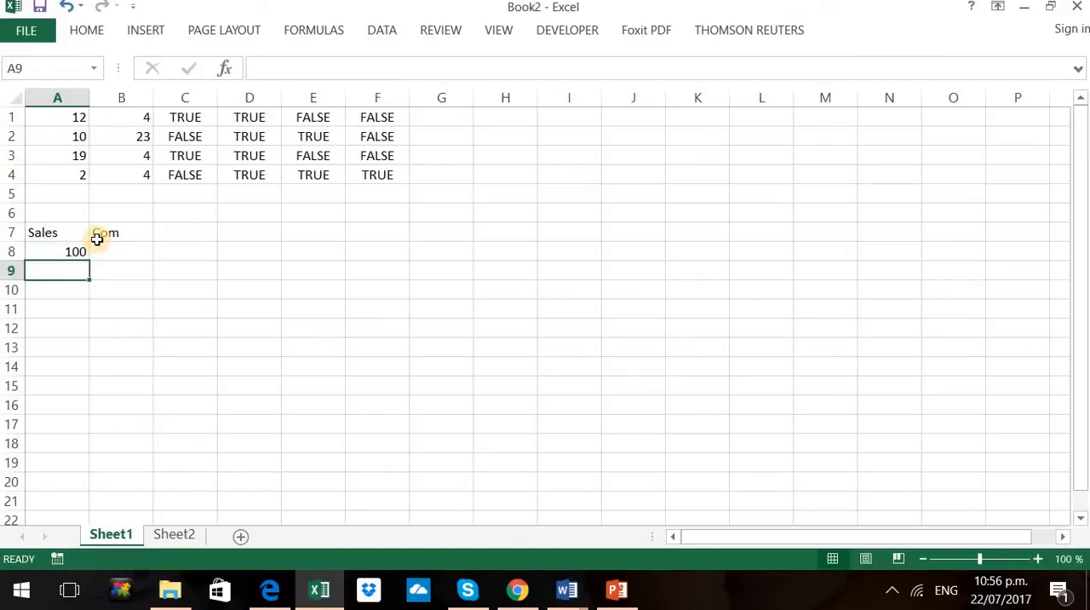
{"action": "type", "text": "200"}
{"action": "key", "text": "Return"}
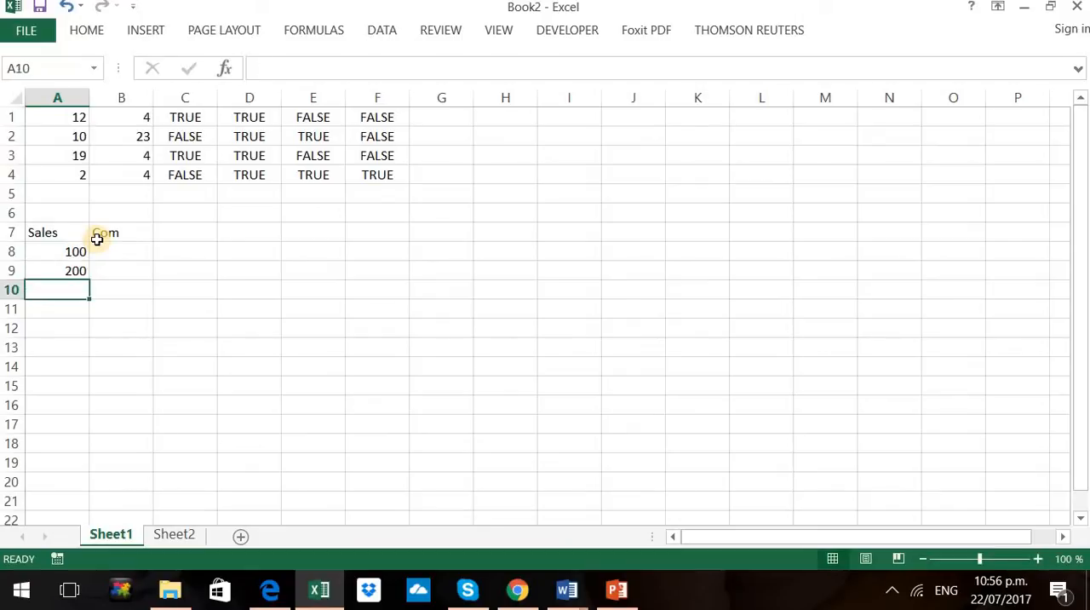
{"action": "type", "text": "10"}
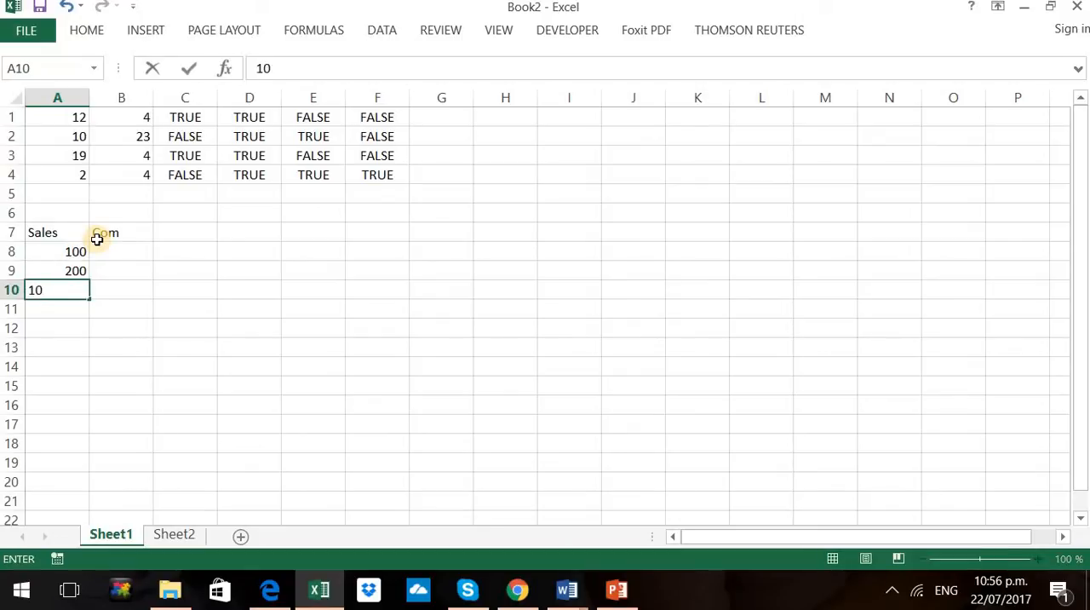
{"action": "type", "text": "000"}
{"action": "key", "text": "Return"}
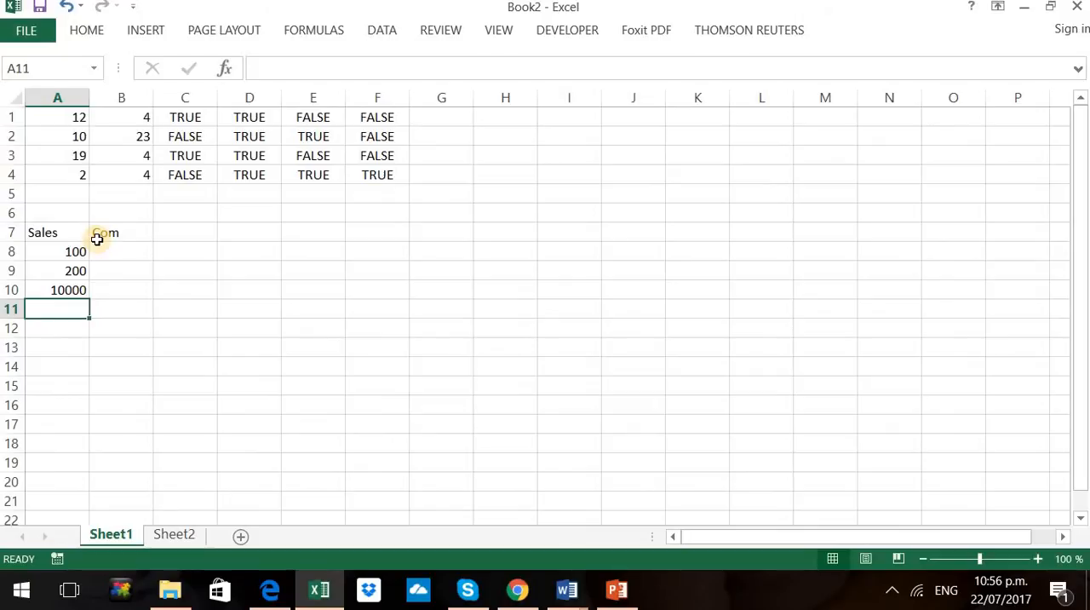
{"action": "type", "text": "6000"}
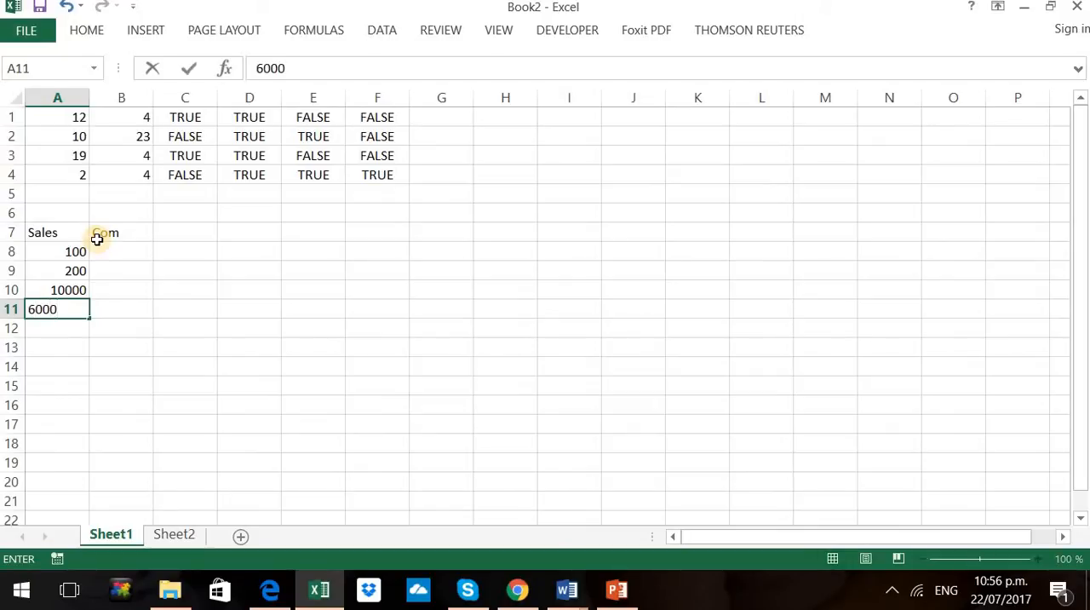
Enter the formula =IF(A8>1000,20%,0) in cell B8 under the Com heading
{"action": "left_click", "coordinate": [137, 245]}
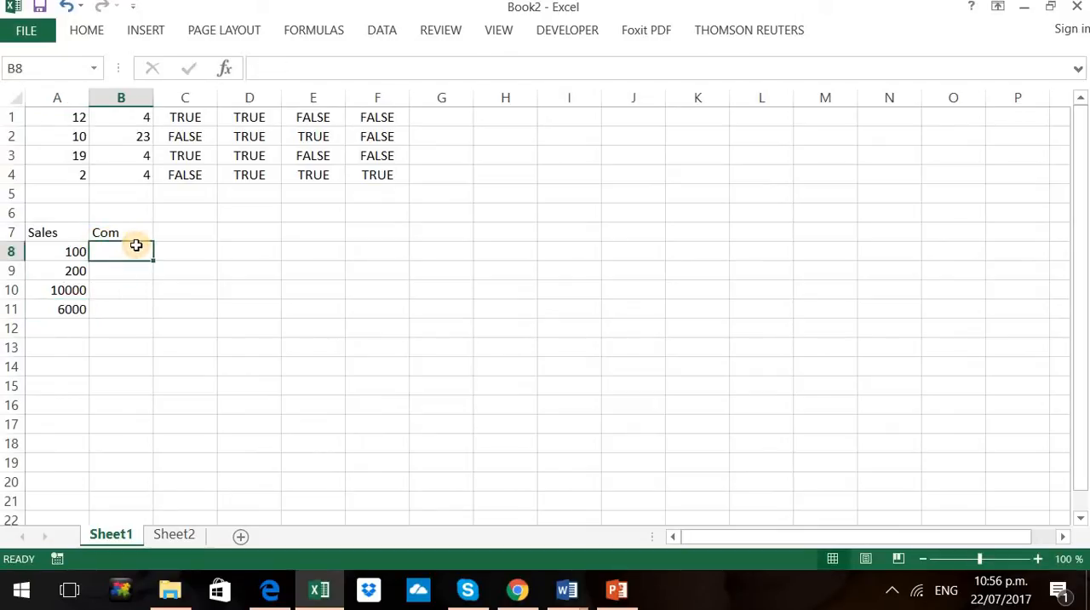
{"action": "type", "text": "=if"}
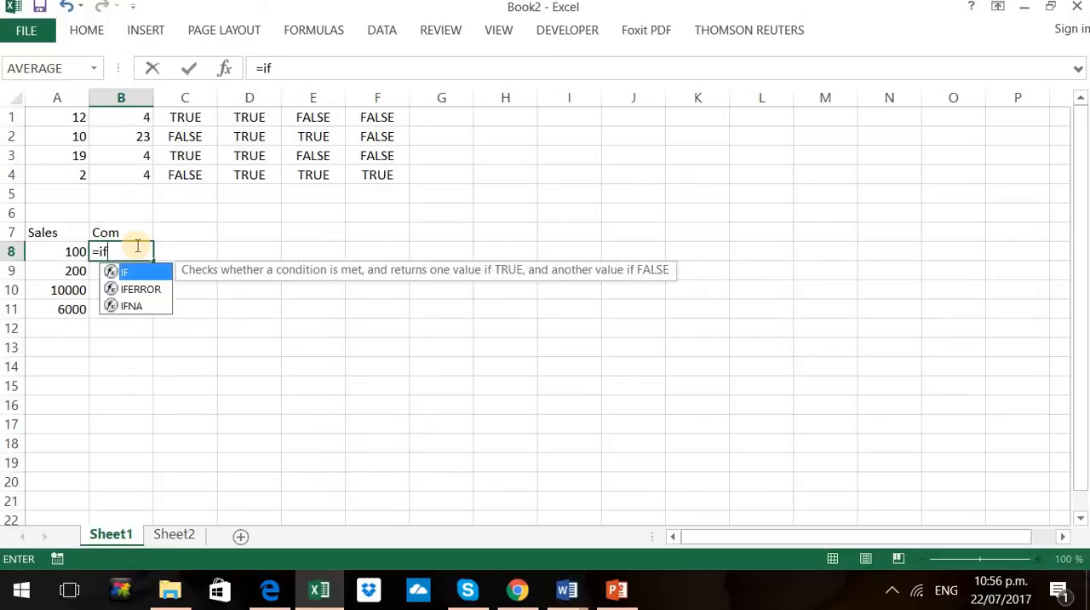
{"action": "double_click", "coordinate": [127, 273]}
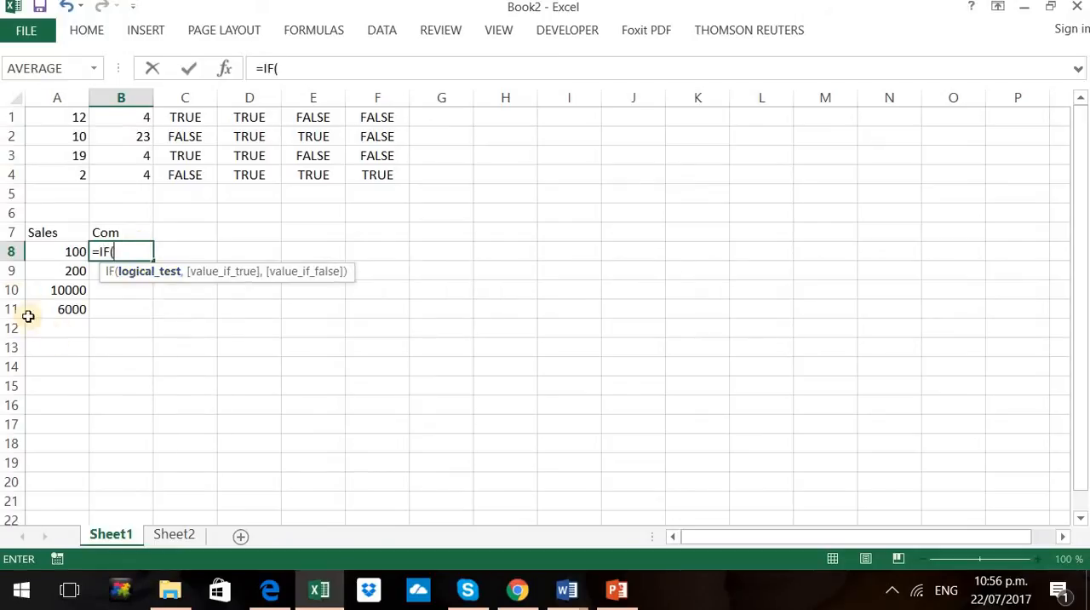
{"action": "left_click", "coordinate": [57, 247]}
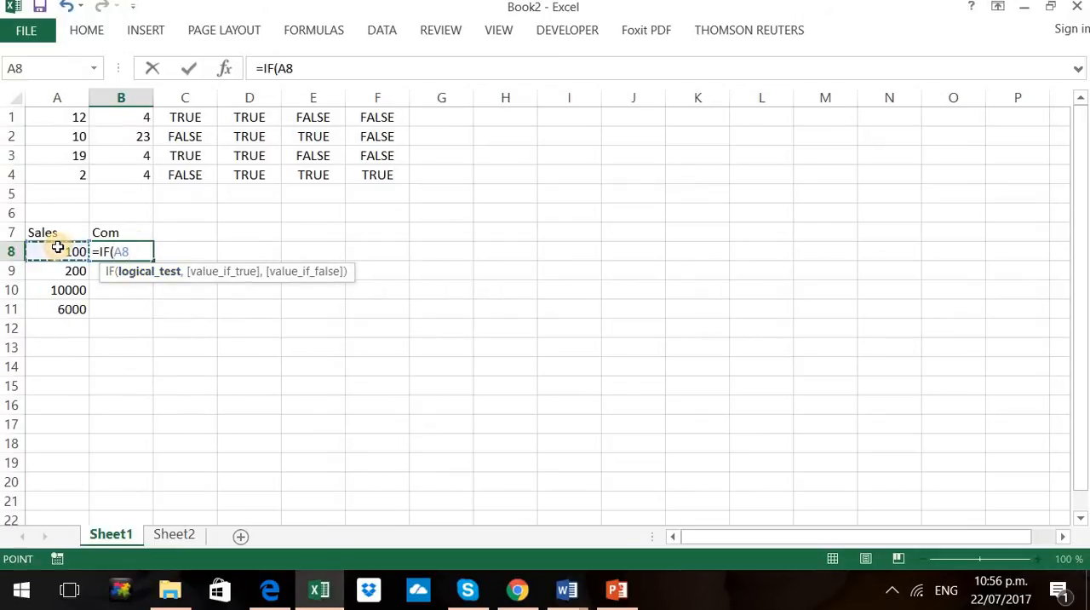
{"action": "type", "text": ">1"}
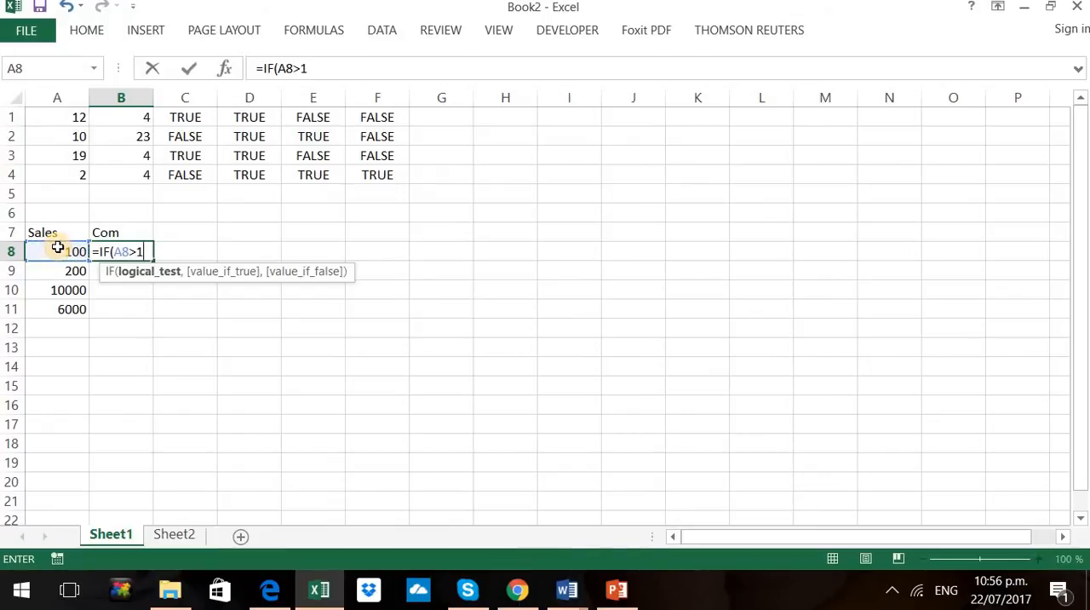
{"action": "type", "text": "000,"}
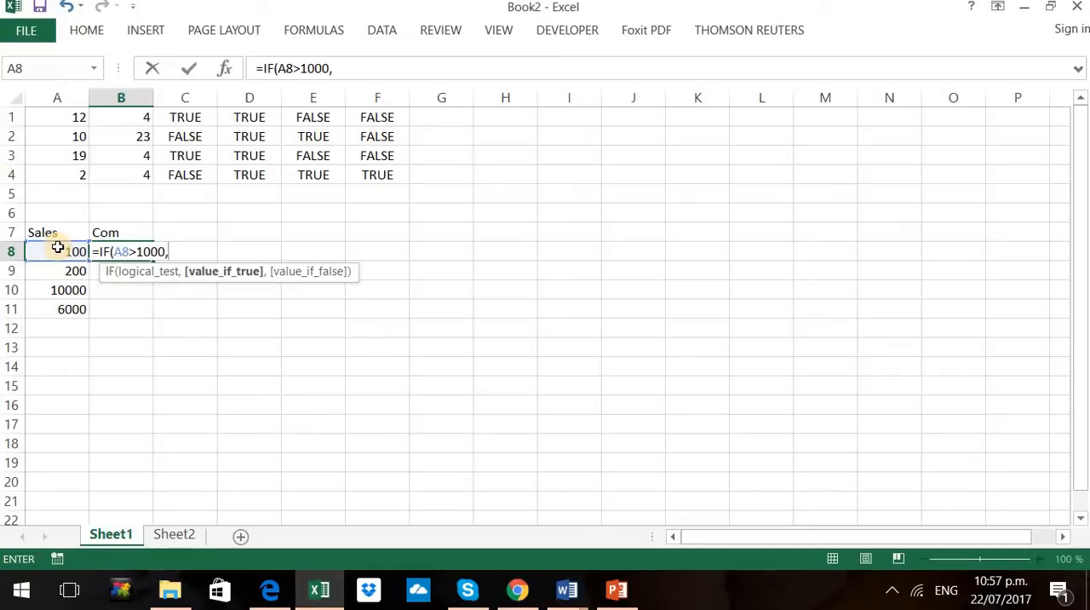
{"action": "type", "text": "20%"}
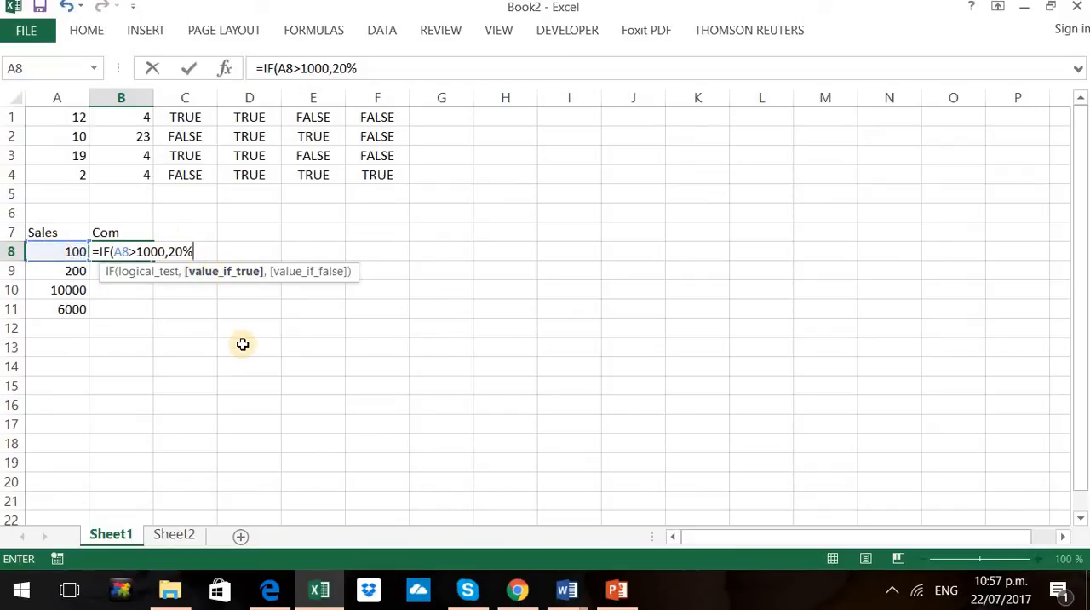
{"action": "type", "text": ",0"}
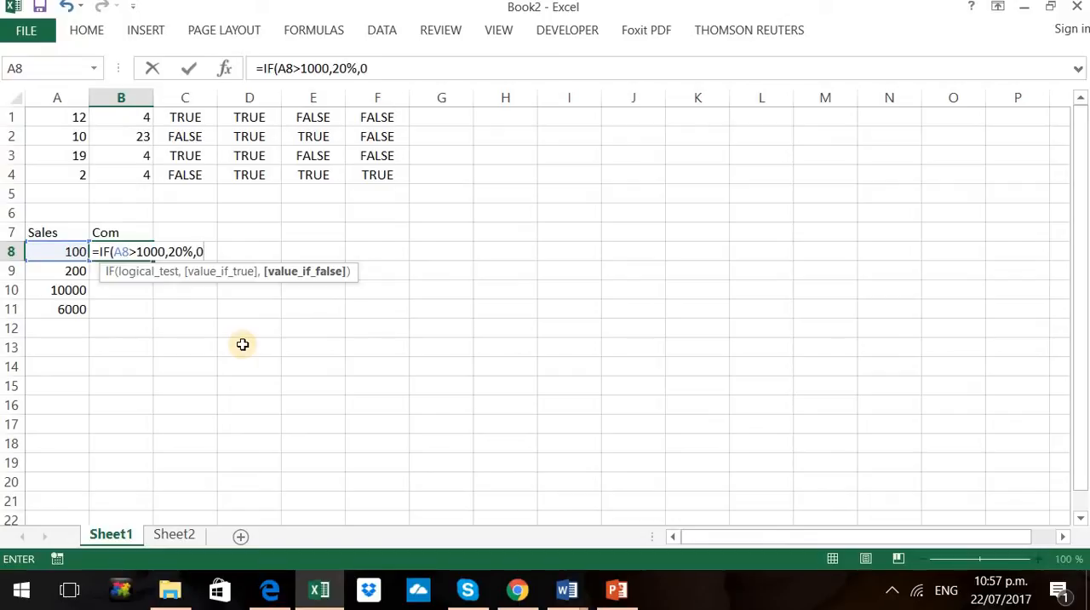
{"action": "type", "text": ")"}
{"action": "key", "text": "Return"}
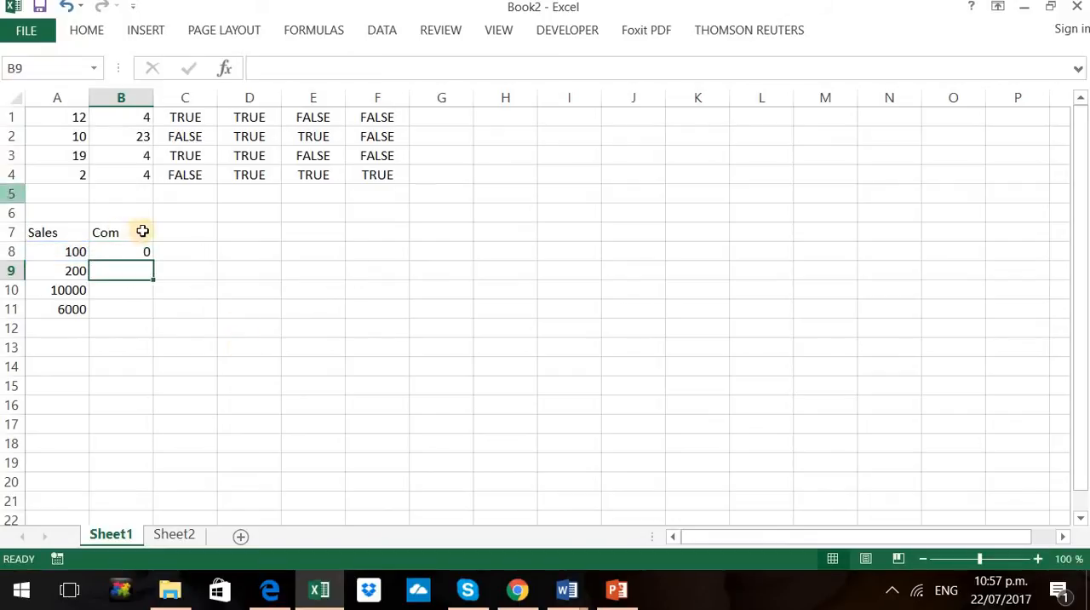
Copy the IF formula from B8 down through B11 and check the results in rows 10 and 11 against their sales
{"action": "left_click", "coordinate": [134, 249]}
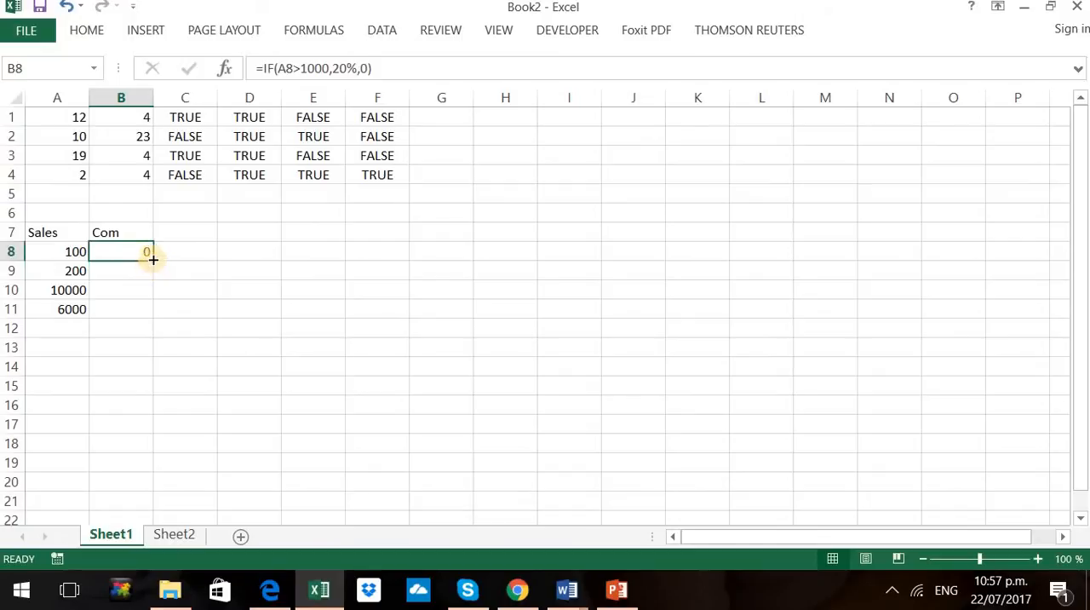
{"action": "left_click_drag", "start_coordinate": [153, 262], "coordinate": [141, 319]}
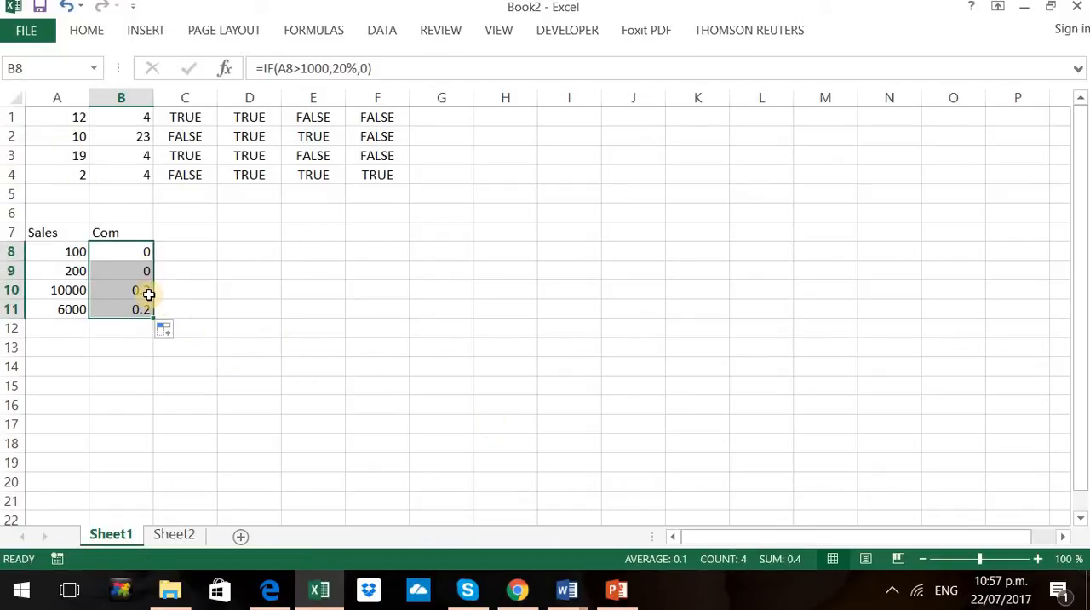
{"action": "left_click", "coordinate": [149, 294]}
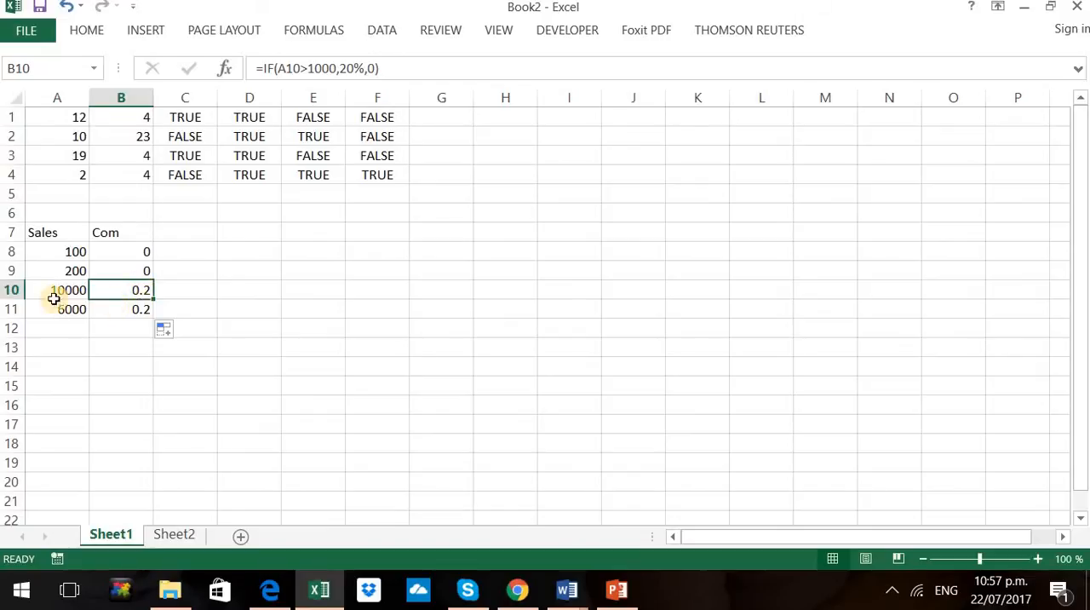
{"action": "left_click_drag", "start_coordinate": [46, 297], "coordinate": [42, 306]}
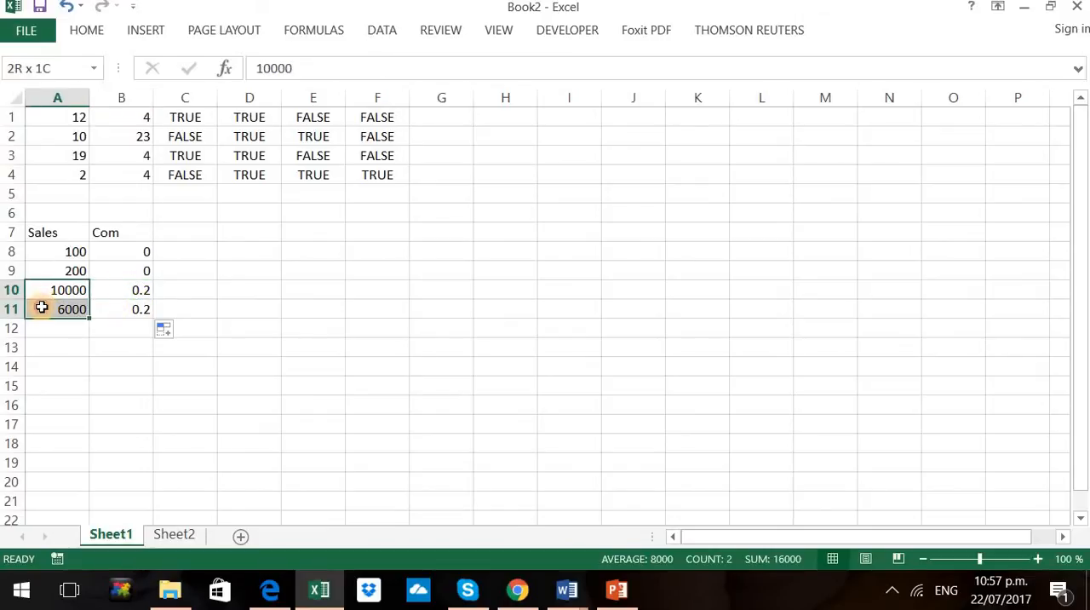
{"action": "left_click", "coordinate": [132, 297]}
{"action": "left_click_drag", "start_coordinate": [132, 299], "coordinate": [133, 309]}
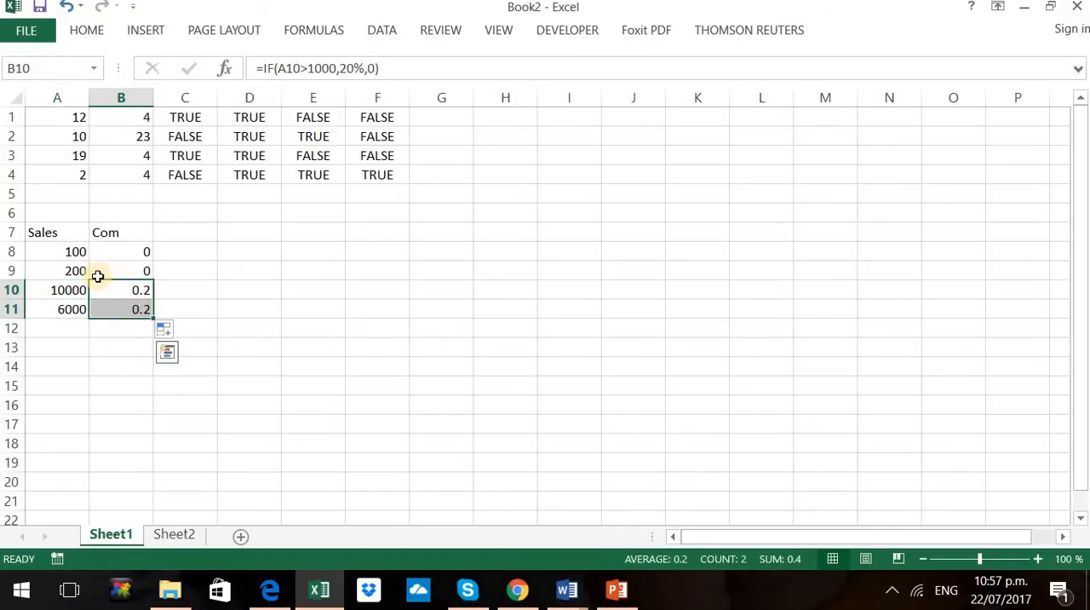
Switch to PowerPoint and read the sales team commission plan on slide 5
{"action": "left_click", "coordinate": [618, 594]}
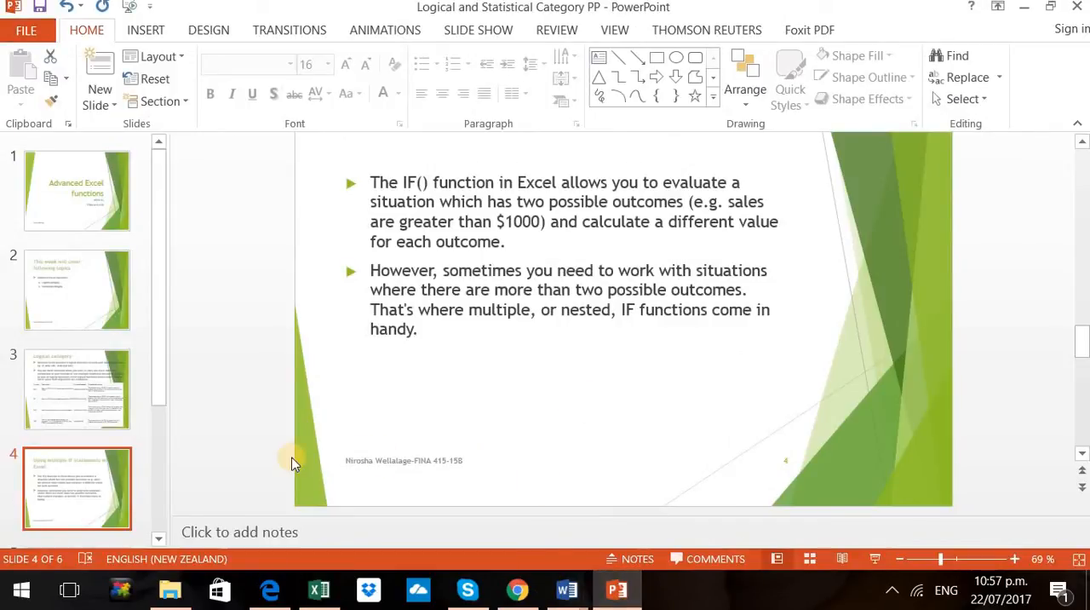
{"action": "left_click", "coordinate": [161, 538]}
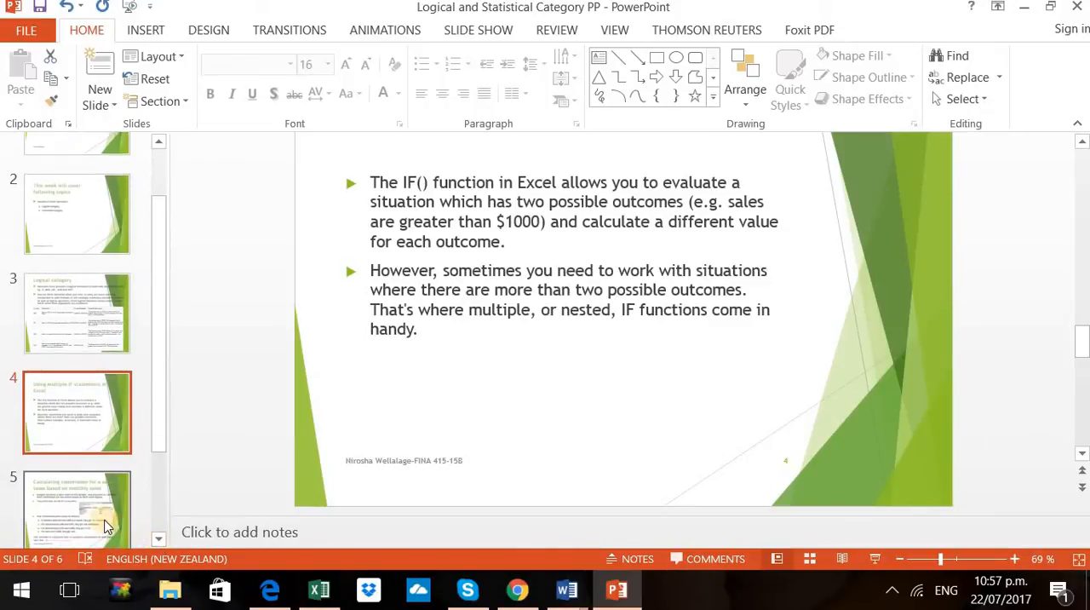
{"action": "left_click", "coordinate": [105, 525]}
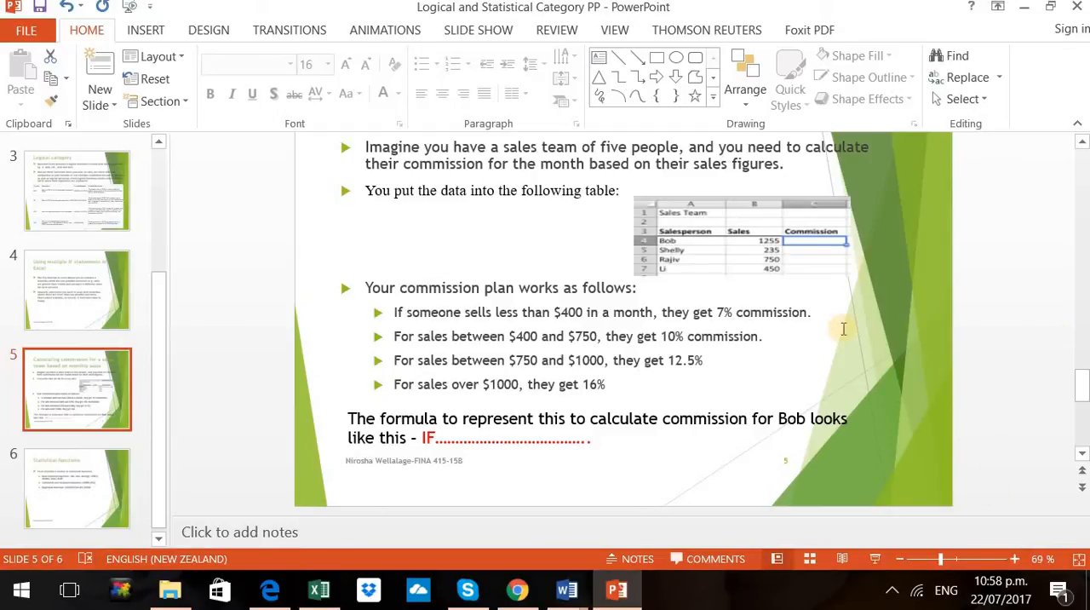
Copy the sales team table picture from slide 5 and return to Excel
{"action": "left_click", "coordinate": [715, 223]}
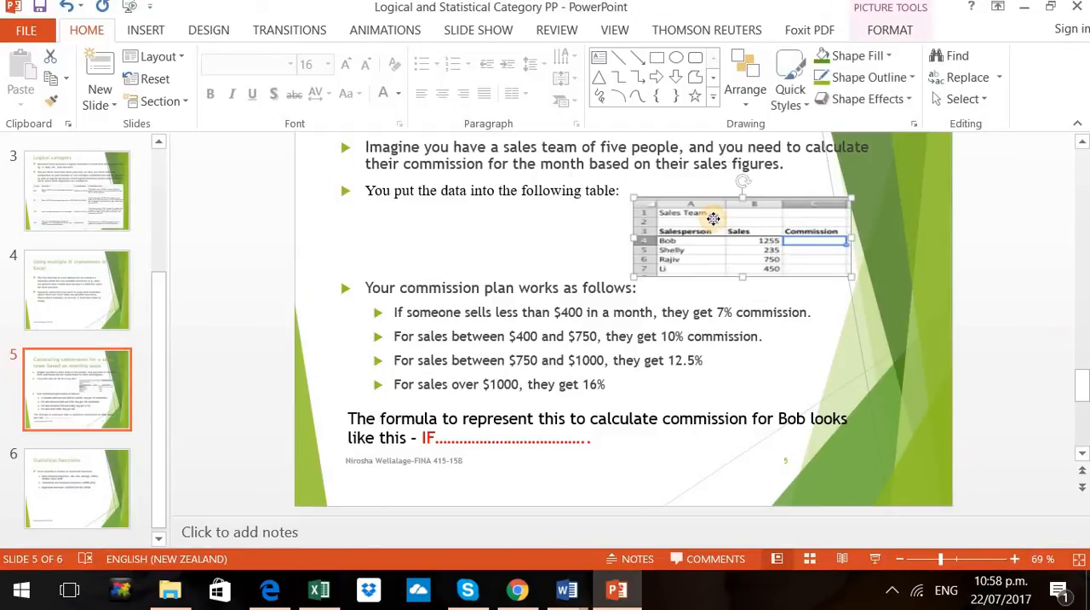
{"action": "right_click", "coordinate": [716, 223]}
{"action": "left_click", "coordinate": [757, 256]}
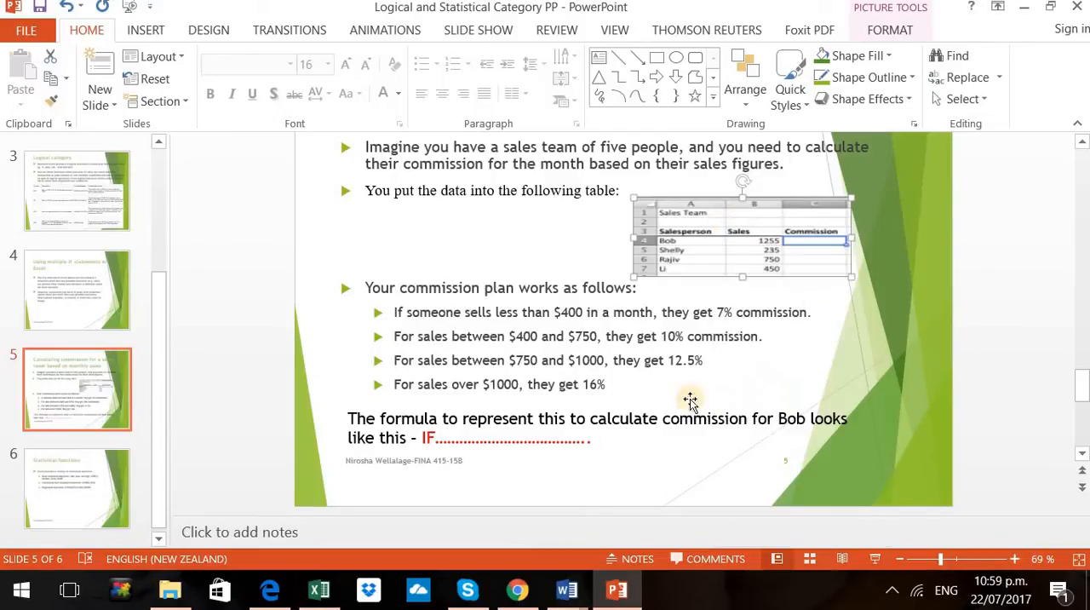
{"action": "left_click", "coordinate": [319, 590]}
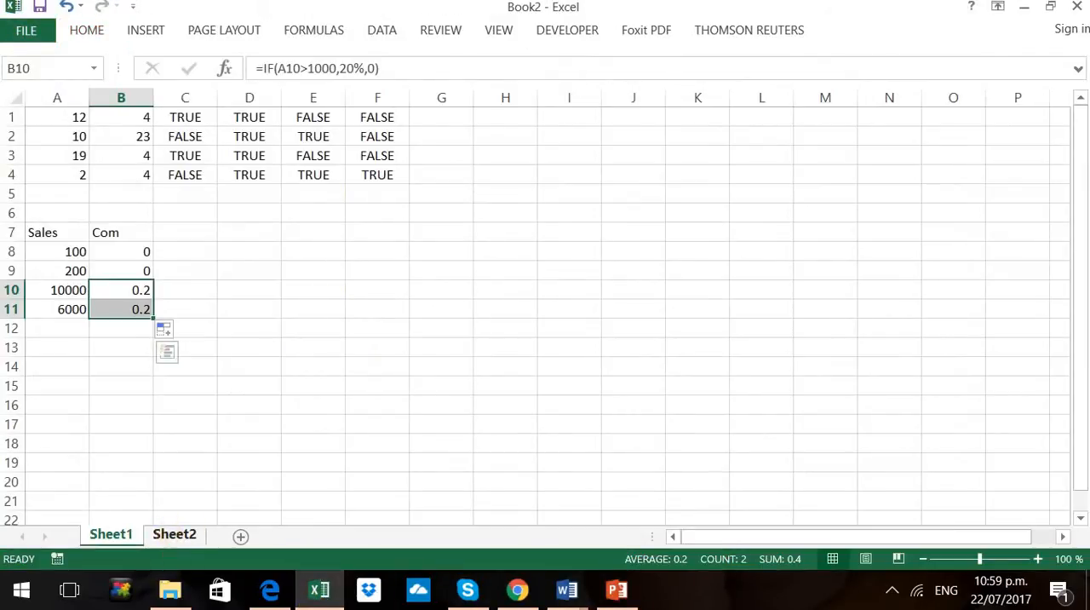
Paste the copied sales team table as a picture at cell A13
{"action": "left_click", "coordinate": [38, 347]}
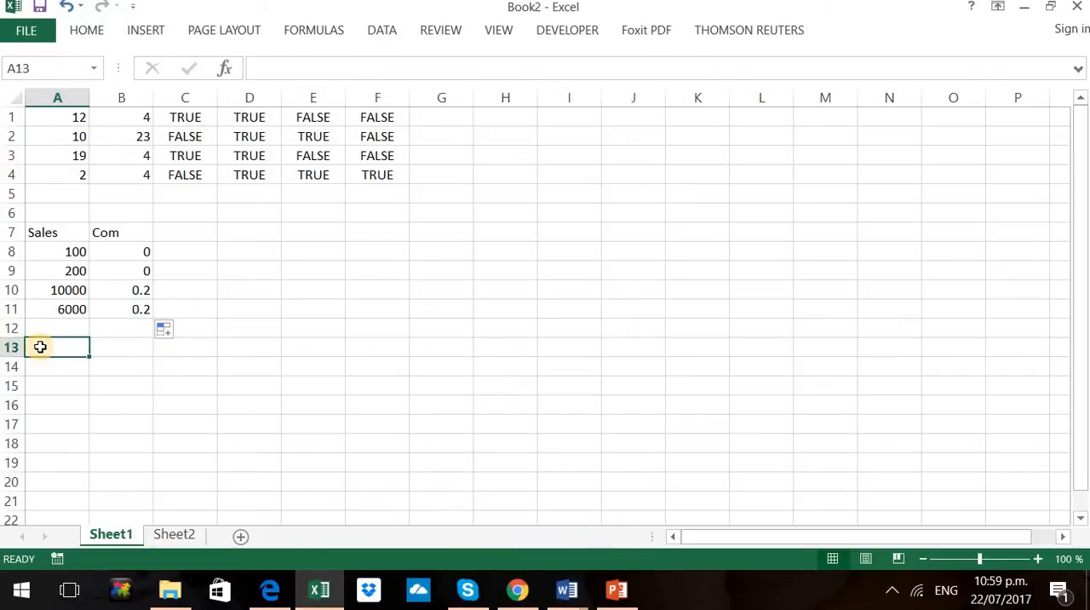
{"action": "right_click", "coordinate": [39, 349]}
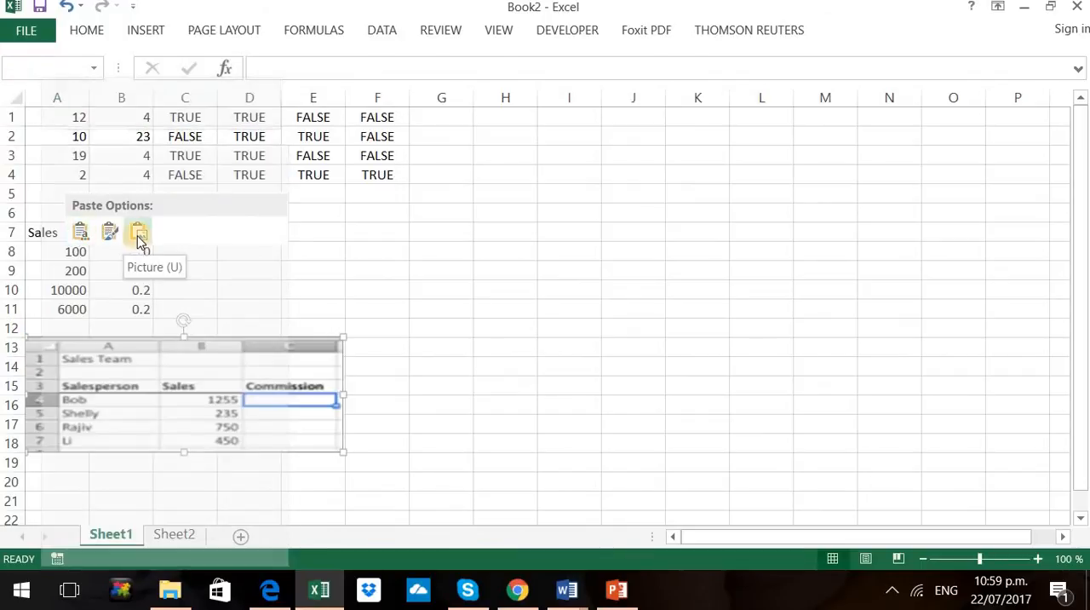
{"action": "left_click", "coordinate": [140, 231]}
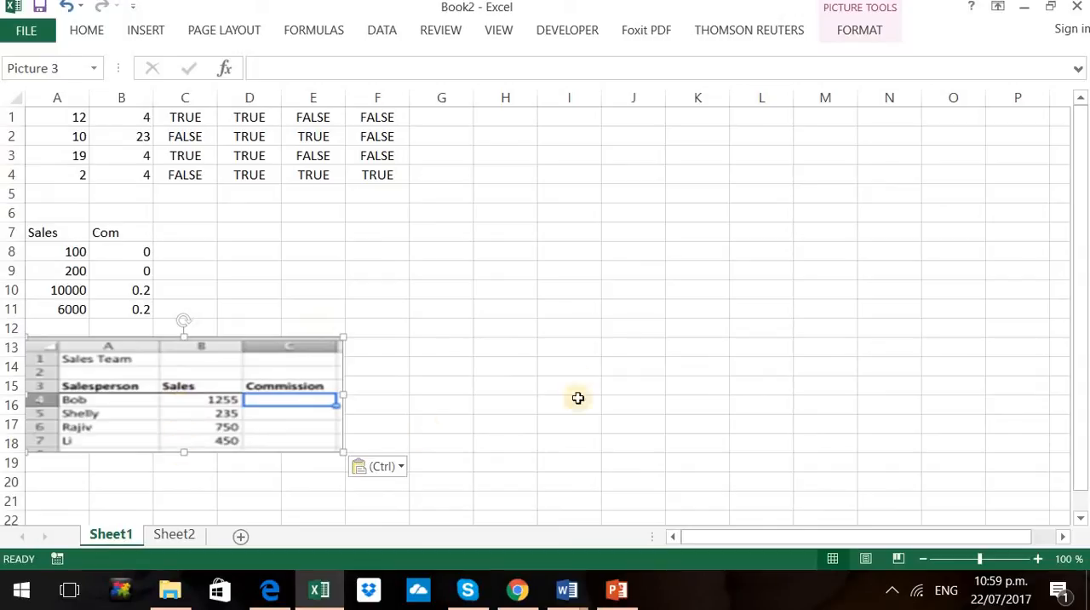
Enter the headings Name, Sales and Com in cells A22 to C22 below the pasted picture
{"action": "scroll", "coordinate": [550, 363], "scroll_direction": "down", "scroll_amount": 1}
{"action": "scroll", "coordinate": [550, 363], "scroll_direction": "down", "scroll_amount": 2}
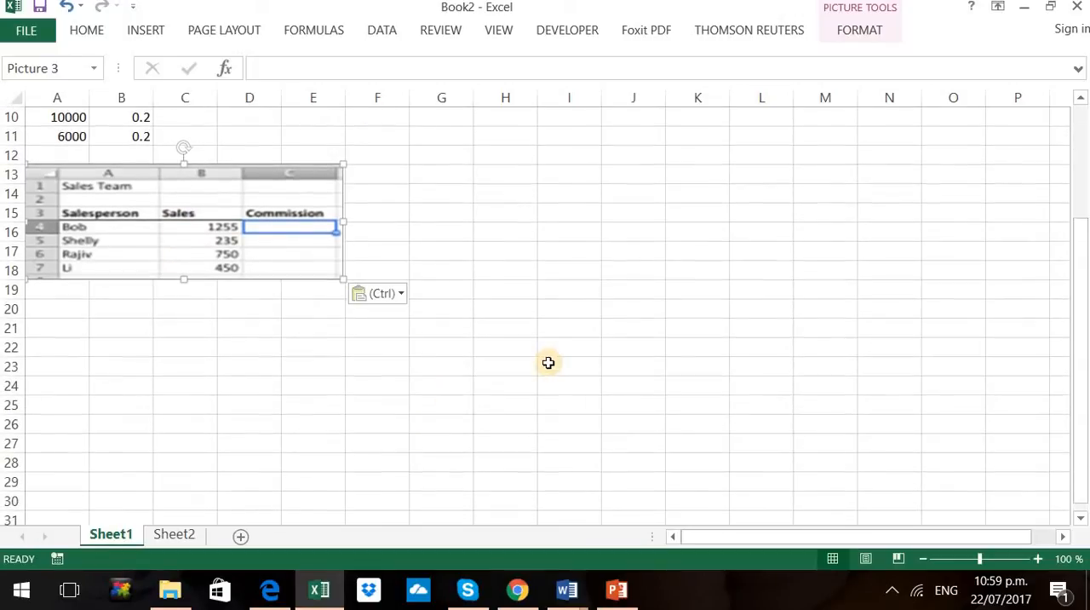
{"action": "left_click", "coordinate": [54, 344]}
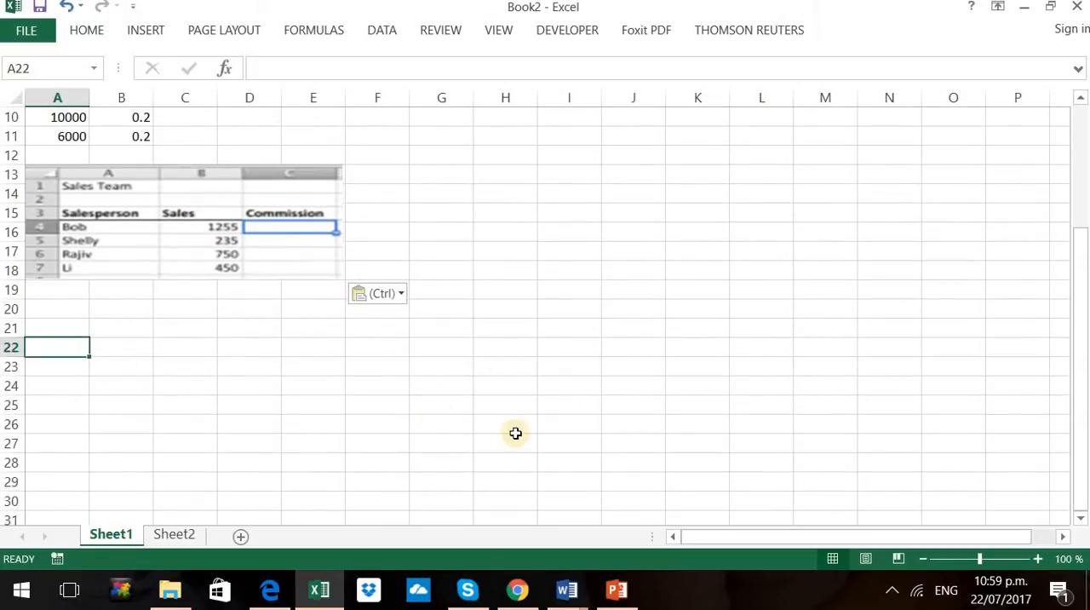
{"action": "type", "text": "Name"}
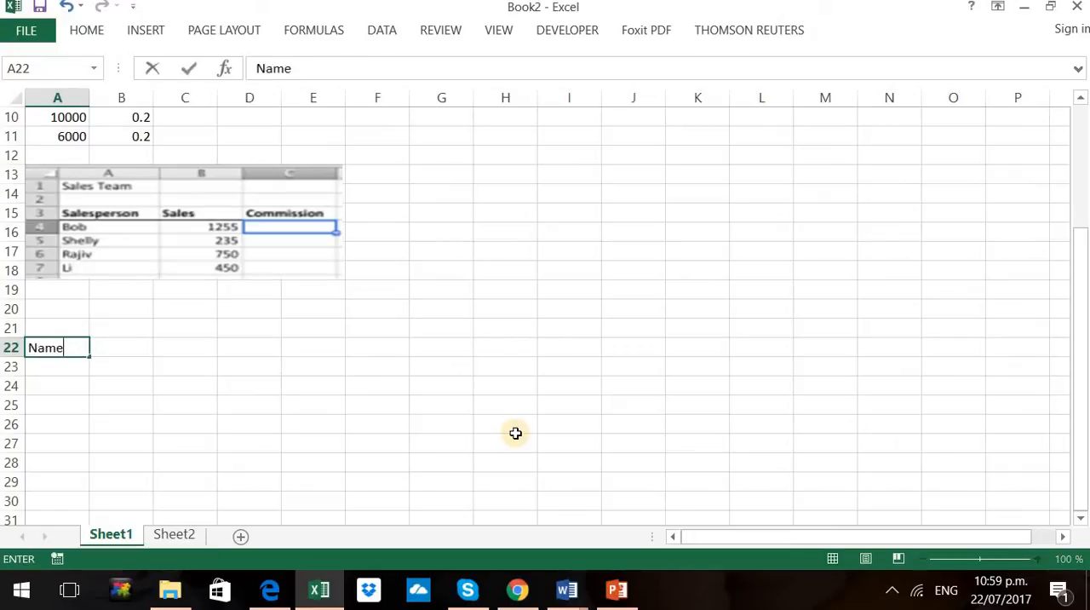
{"action": "key", "text": "Tab"}
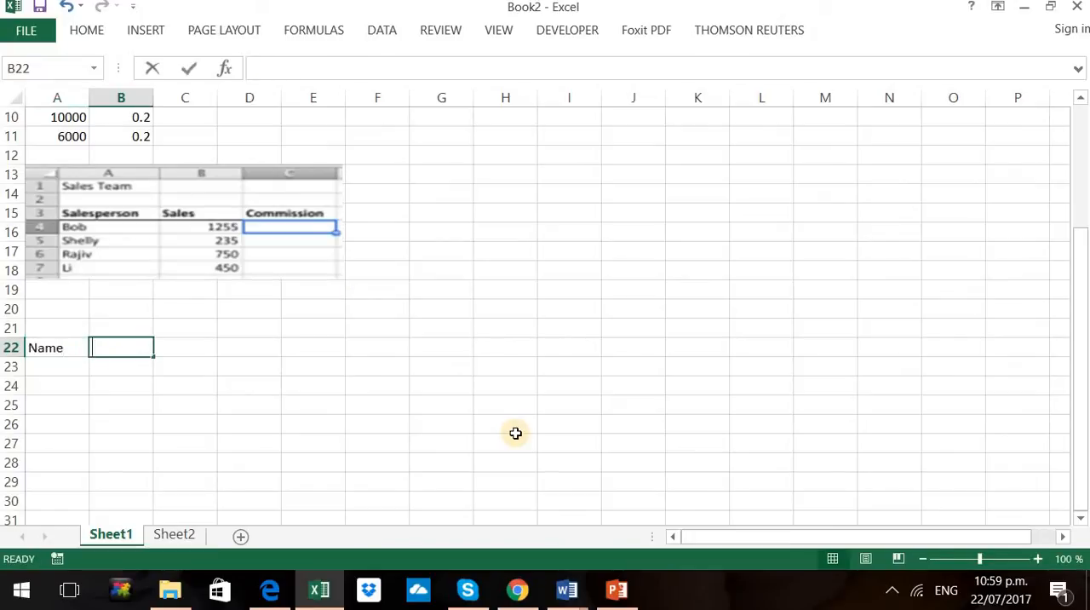
{"action": "type", "text": "Sales"}
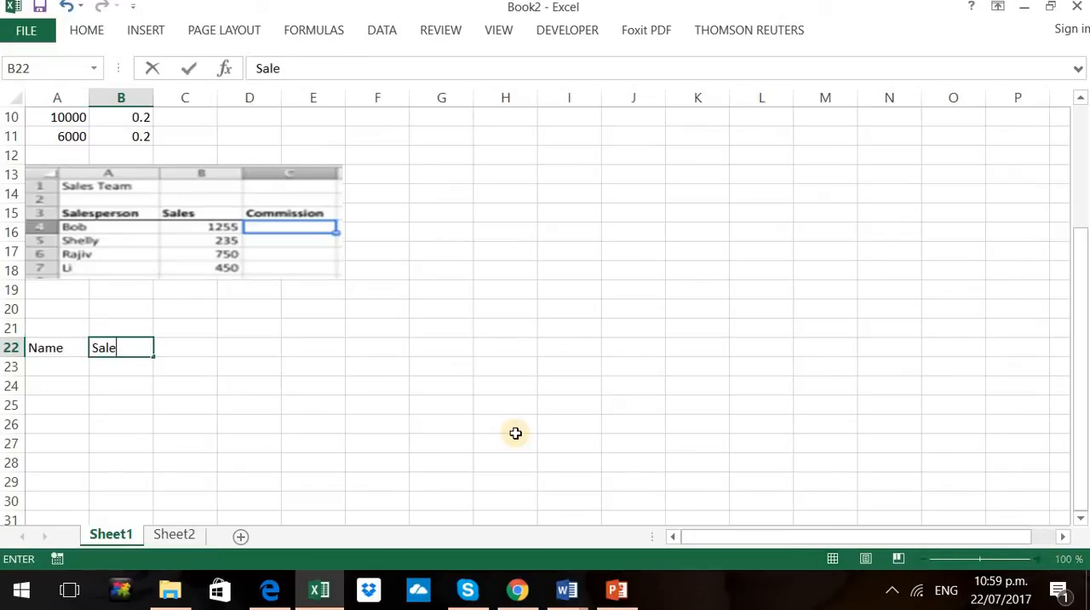
{"action": "key", "text": "Tab"}
{"action": "type", "text": "Com"}
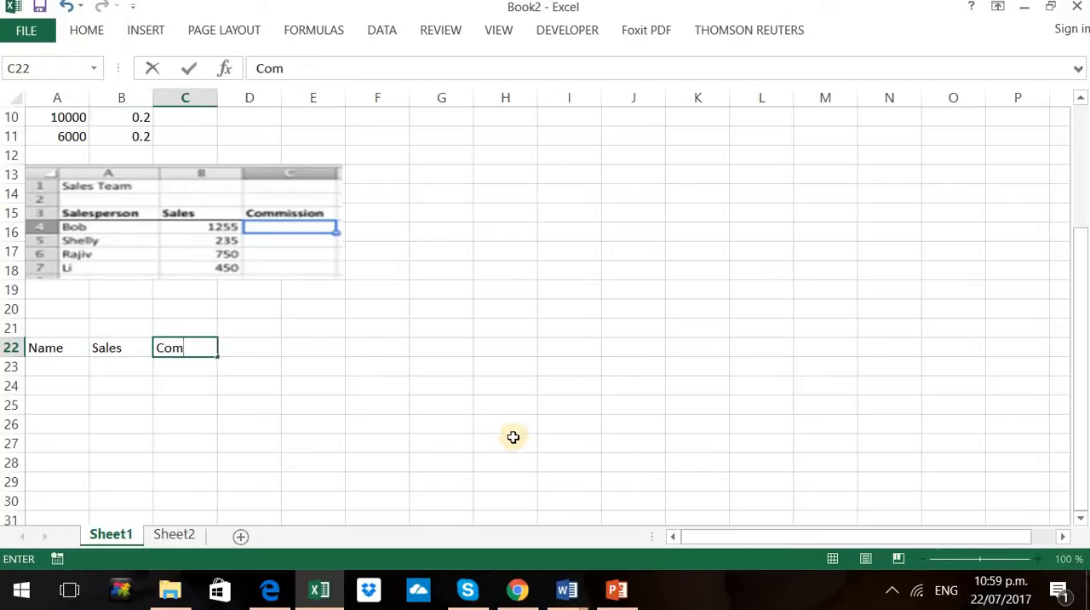
Fill rows 23 and 24 with the first two salespeople's names from the picture and their sales, 1255 and 235
{"action": "left_click", "coordinate": [67, 365]}
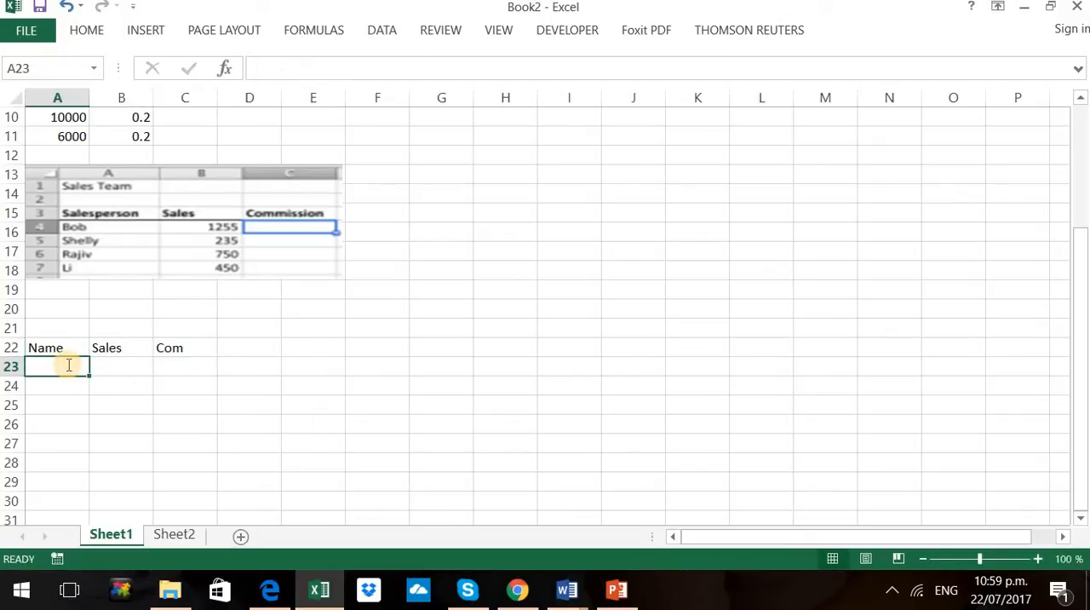
{"action": "type", "text": "Bob"}
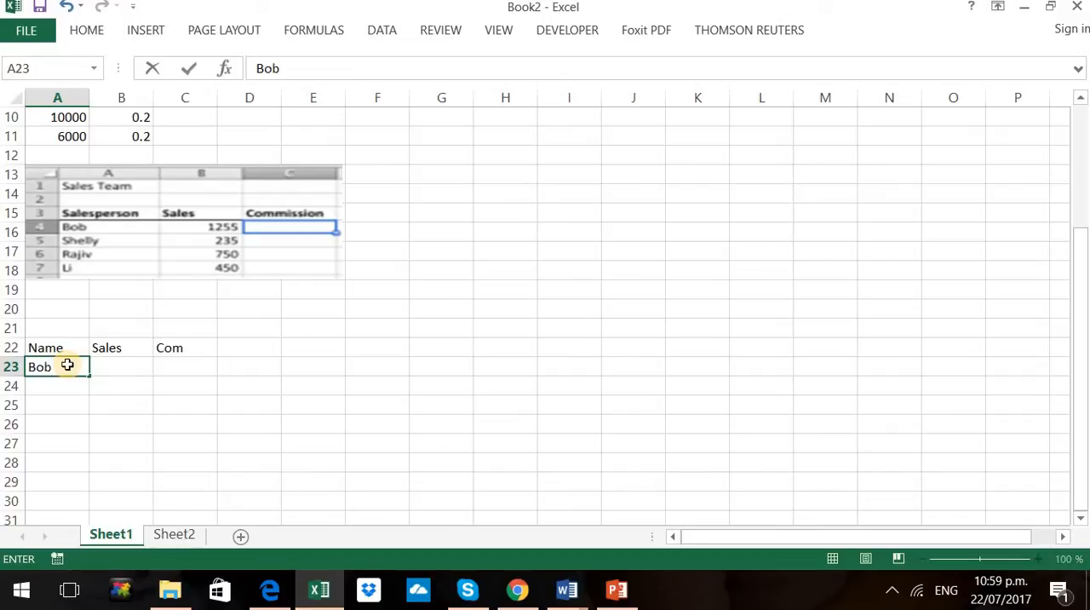
{"action": "key", "text": "Tab"}
{"action": "type", "text": "1255"}
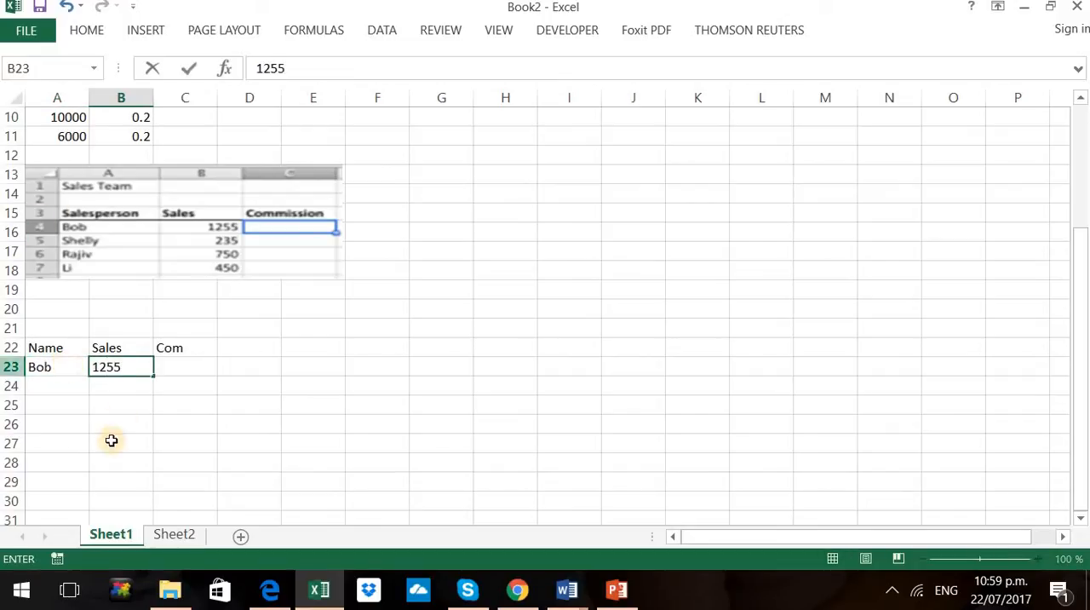
{"action": "left_click", "coordinate": [54, 388]}
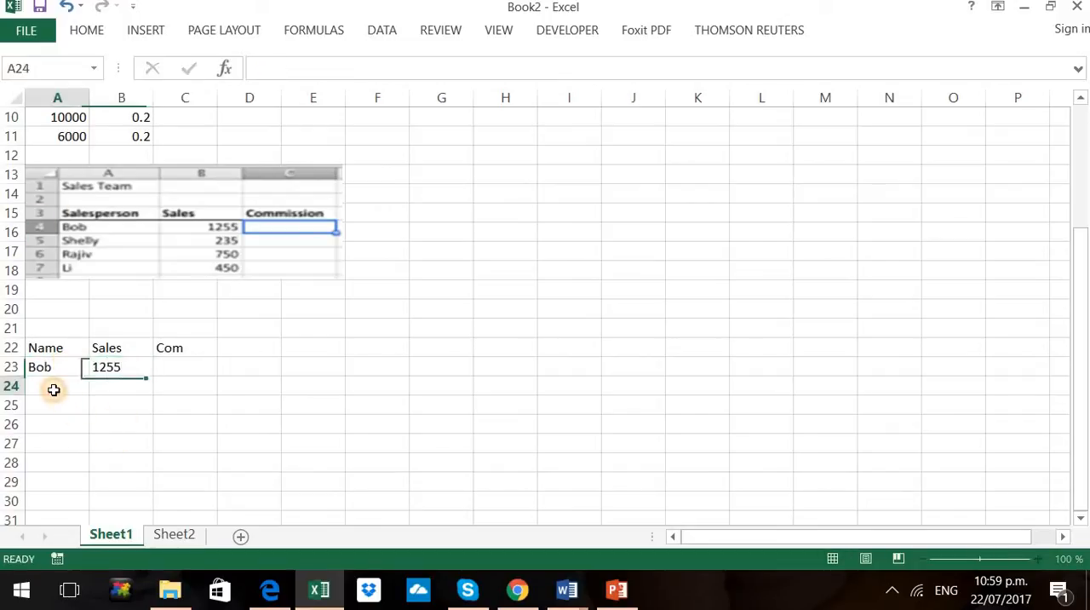
{"action": "type", "text": "Shelly"}
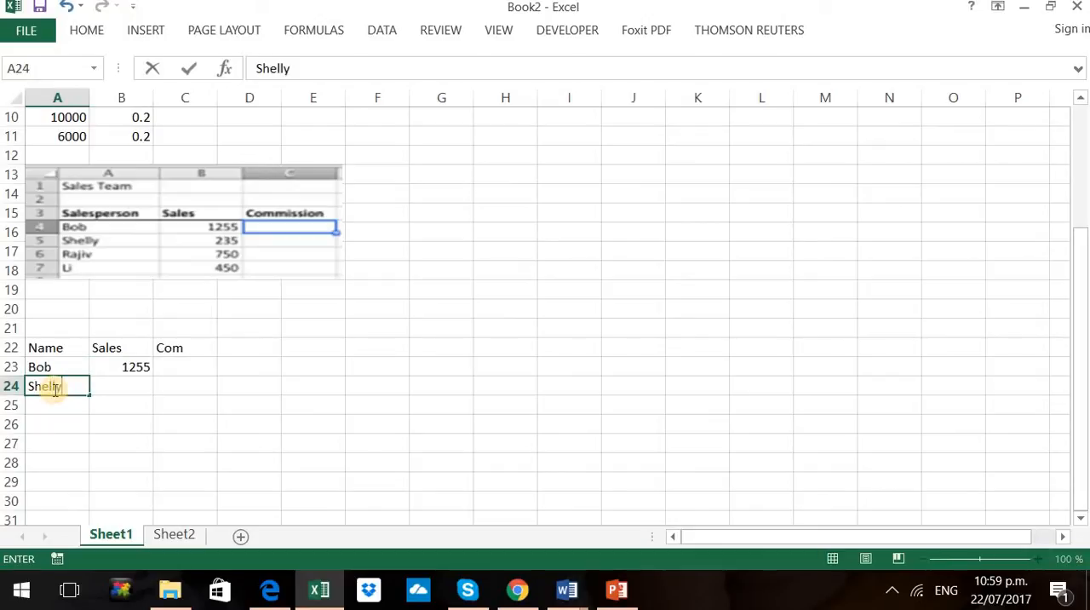
{"action": "key", "text": "Tab"}
{"action": "type", "text": "235"}
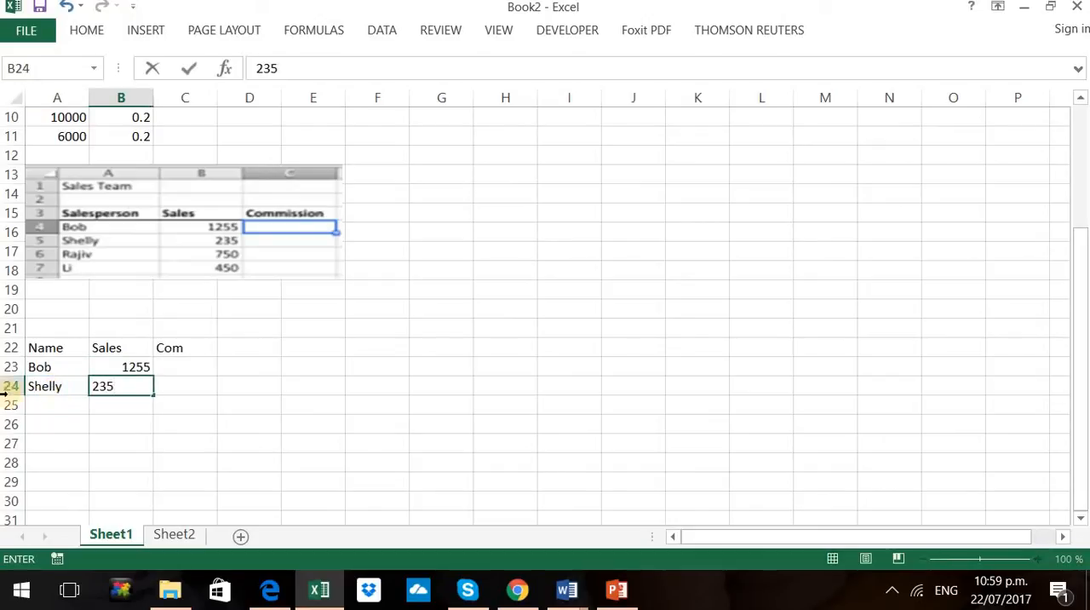
Fill rows 25 and 26 with the last two salespeople's names from the picture and their sales, 750 and 450
{"action": "left_click", "coordinate": [47, 409]}
{"action": "type", "text": "Rajiv"}
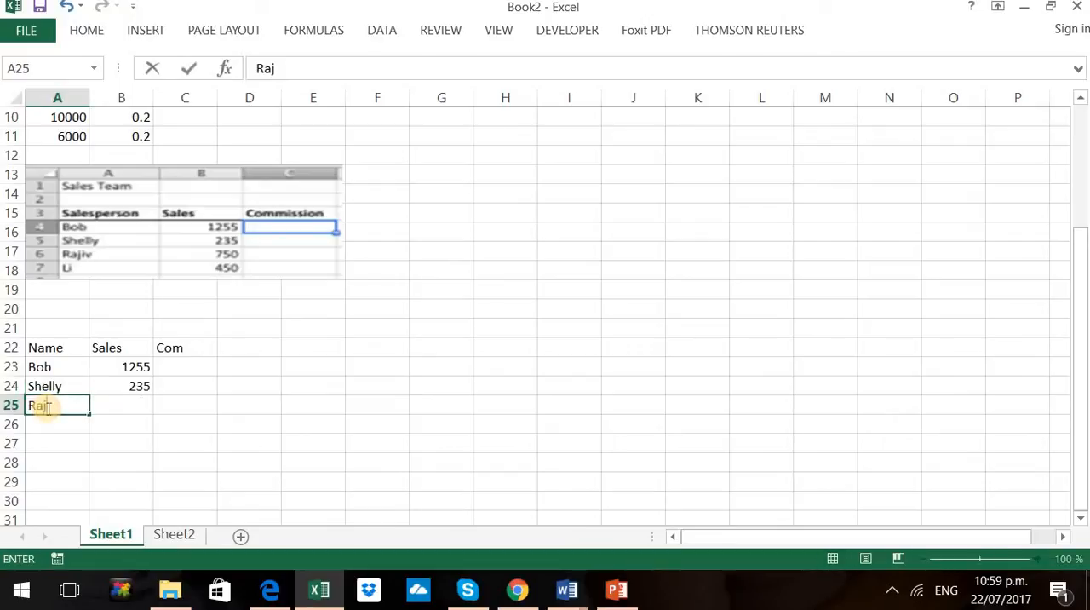
{"action": "left_click", "coordinate": [143, 405]}
{"action": "type", "text": "750"}
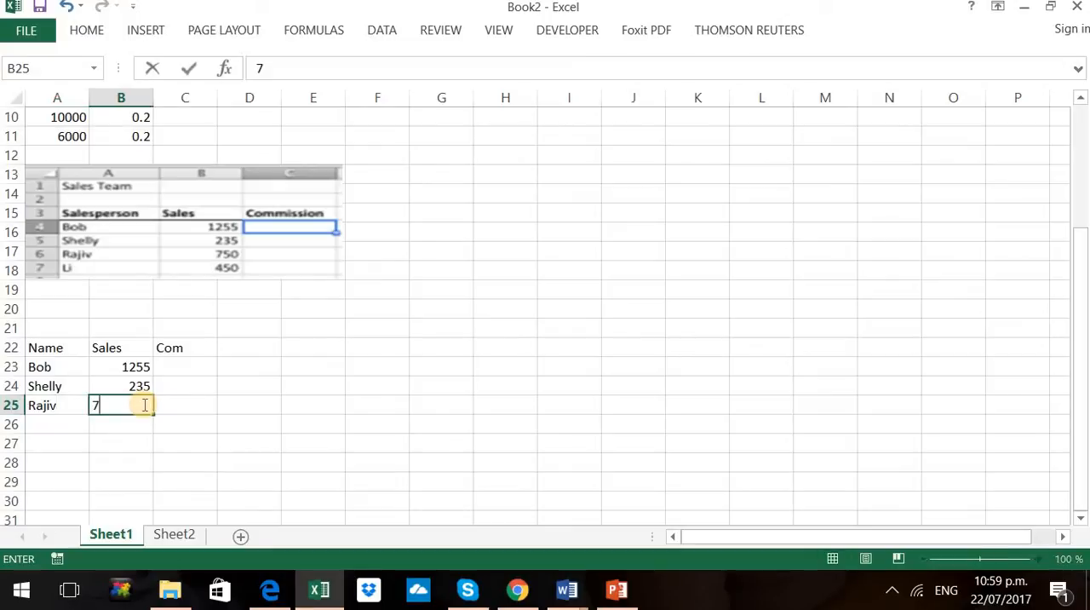
{"action": "left_click", "coordinate": [45, 423]}
{"action": "type", "text": "Li"}
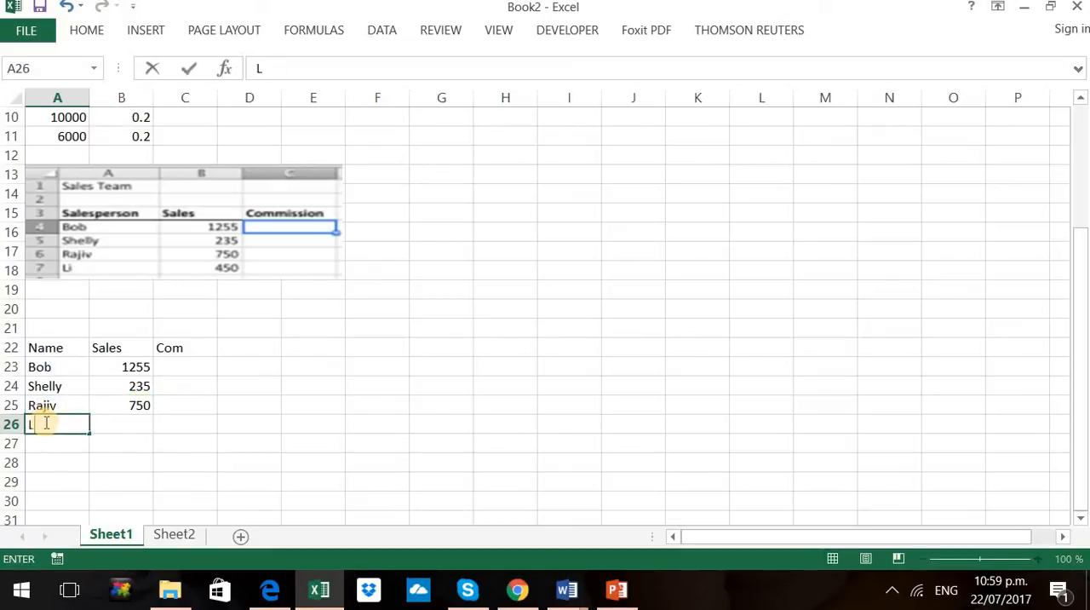
{"action": "left_click", "coordinate": [129, 427]}
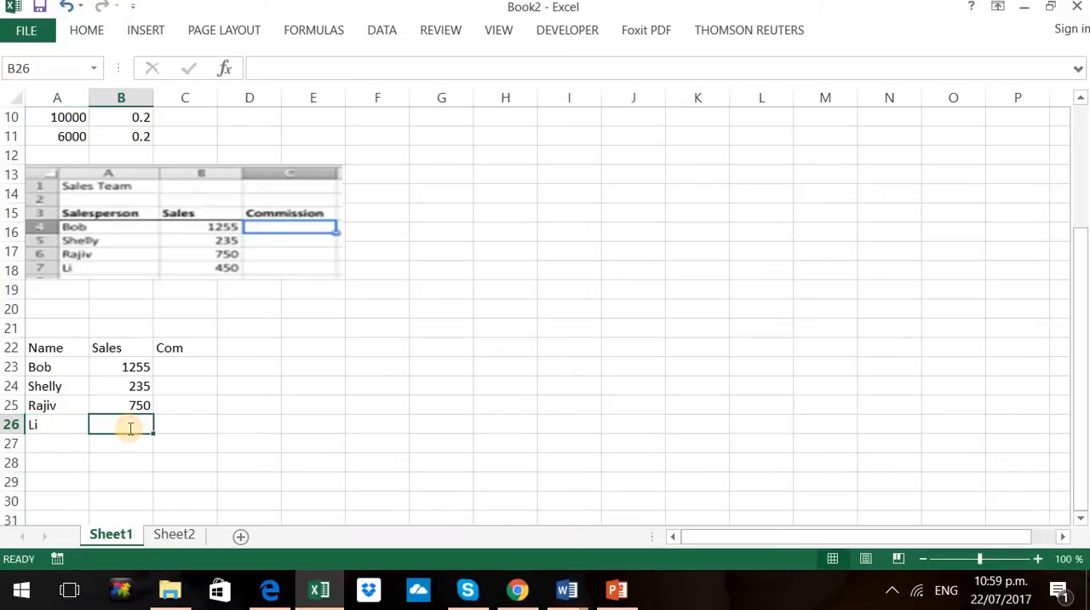
{"action": "type", "text": "450"}
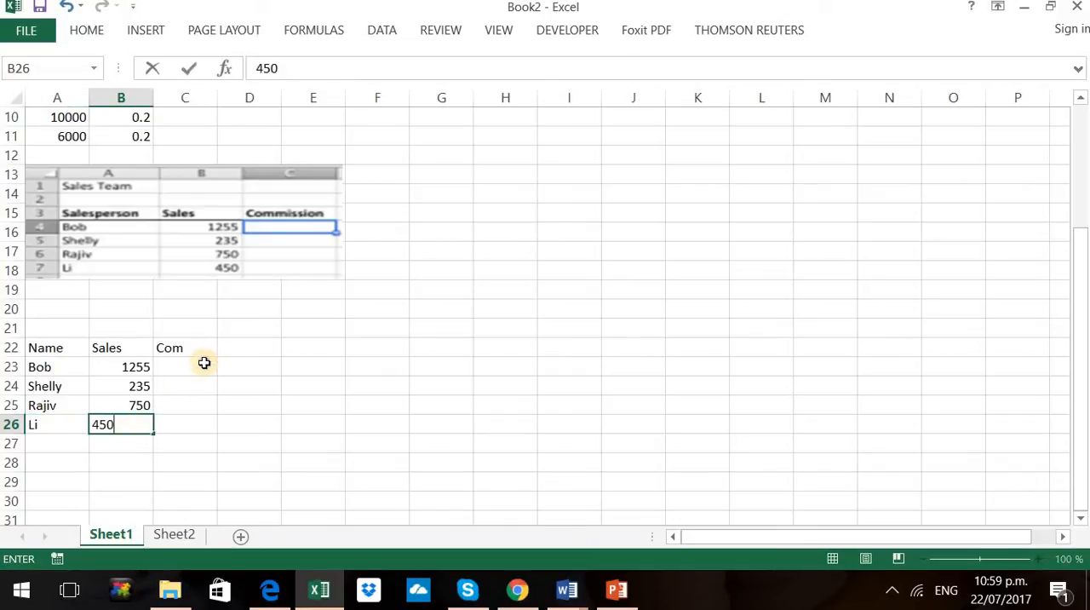
Copy the four commission plan rules from slide 5 in PowerPoint and paste them into Excel at cell E20
{"action": "left_click_drag", "start_coordinate": [204, 365], "coordinate": [167, 459]}
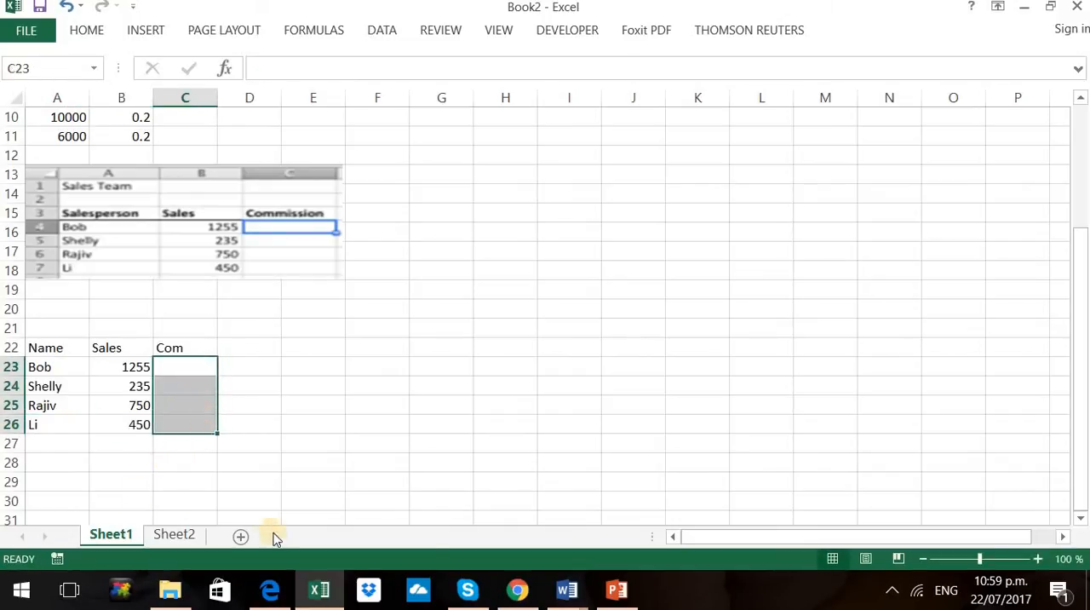
{"action": "left_click", "coordinate": [617, 590]}
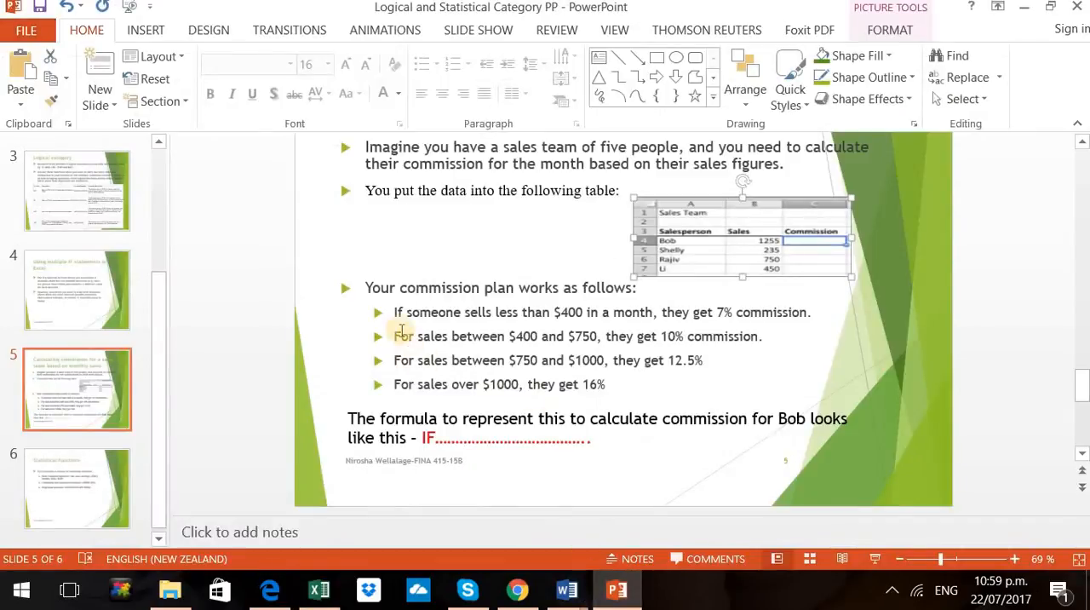
{"action": "left_click_drag", "start_coordinate": [387, 312], "coordinate": [614, 377]}
{"action": "key", "text": "ctrl+c"}
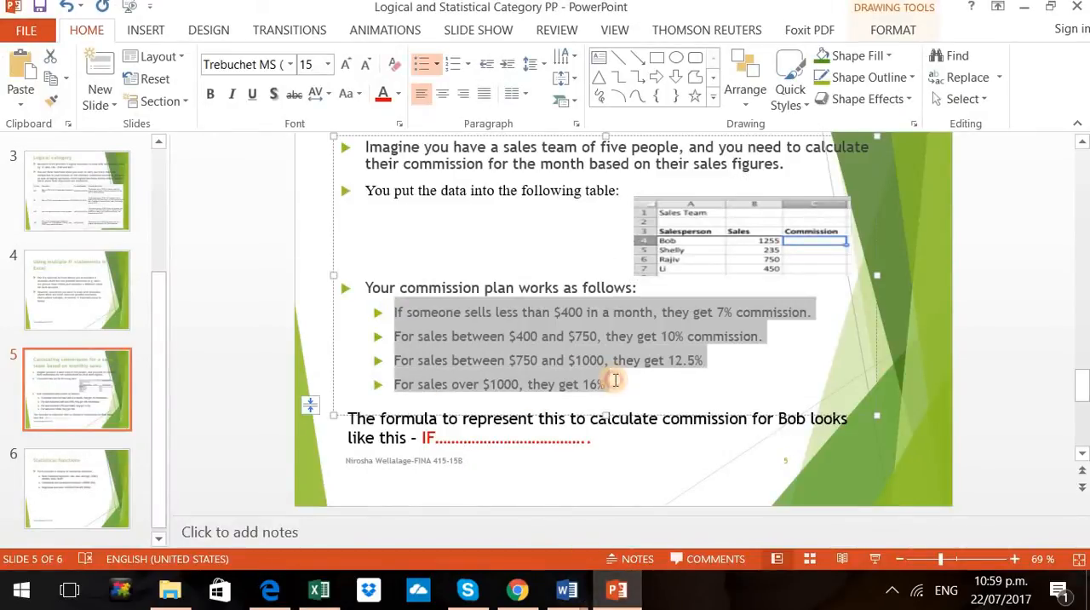
{"action": "left_click", "coordinate": [320, 590]}
{"action": "left_click", "coordinate": [316, 313]}
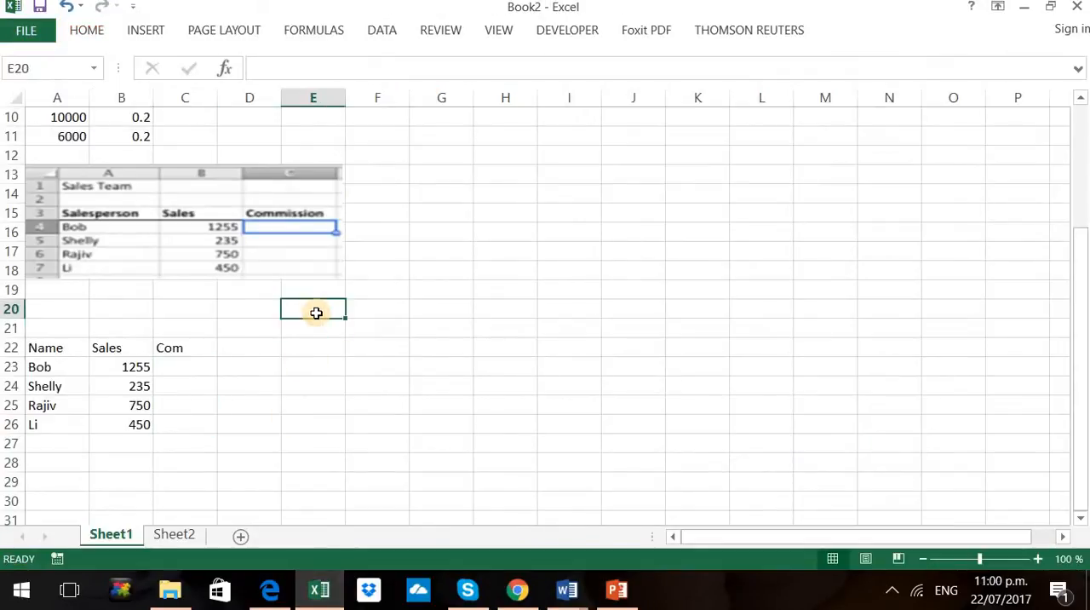
{"action": "key", "text": "ctrl+v"}
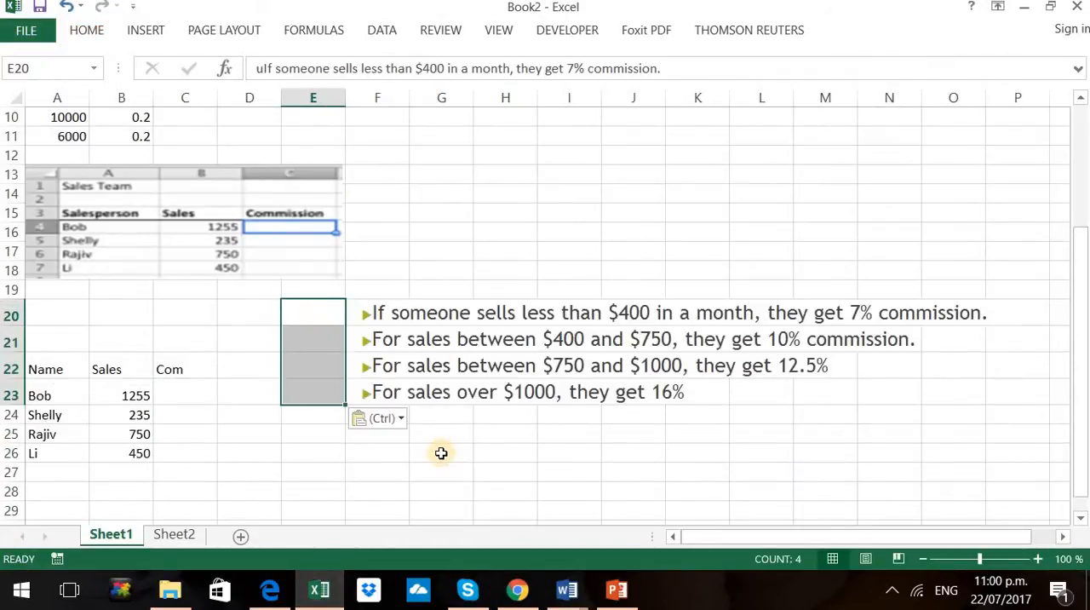
Start an IF formula in C23 for the first salesperson's commission with the logical test B23<400
{"action": "scroll", "coordinate": [442, 453], "scroll_direction": "down", "scroll_amount": 1}
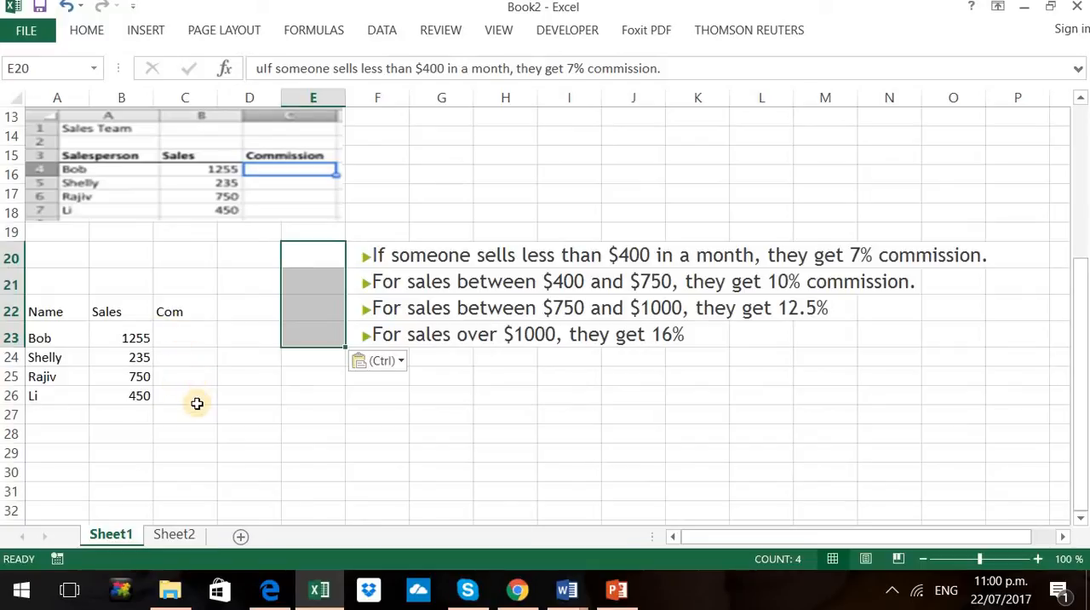
{"action": "left_click", "coordinate": [198, 333]}
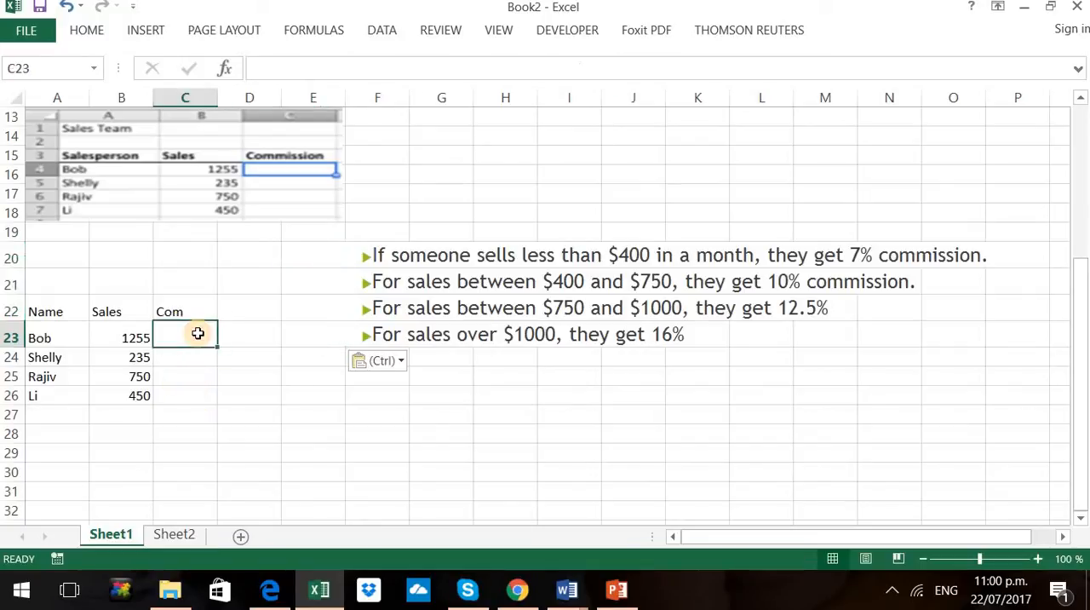
{"action": "type", "text": "=if"}
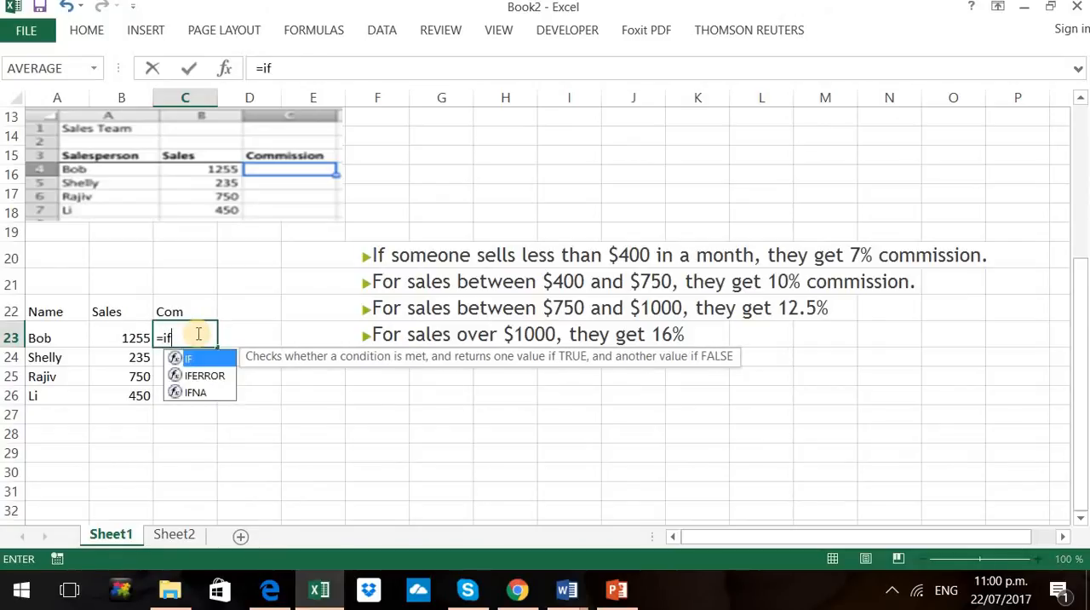
{"action": "type", "text": "("}
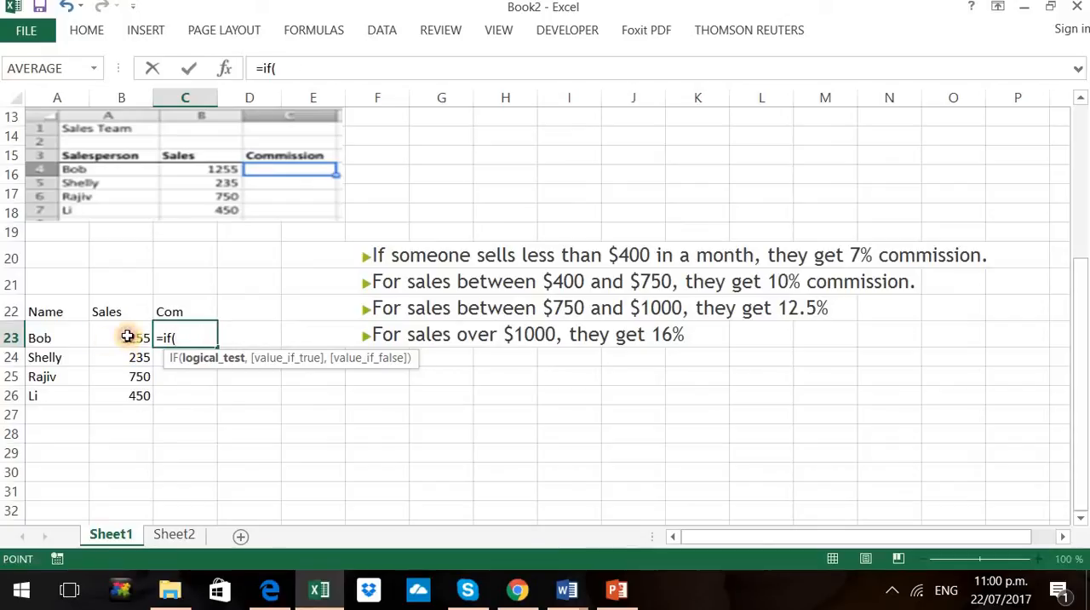
{"action": "left_click", "coordinate": [98, 340]}
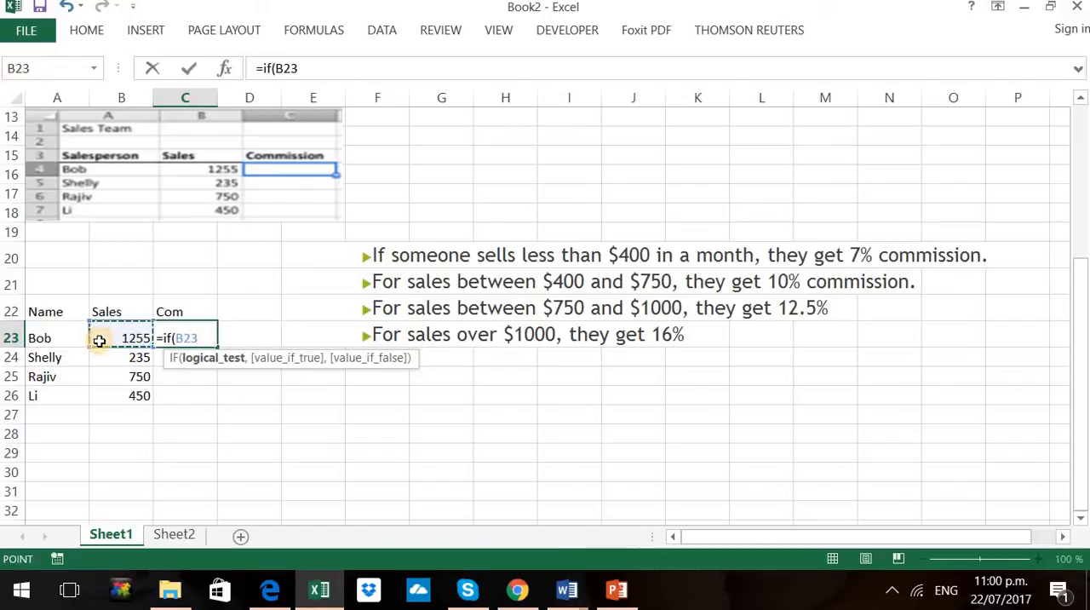
{"action": "type", "text": "<400"}
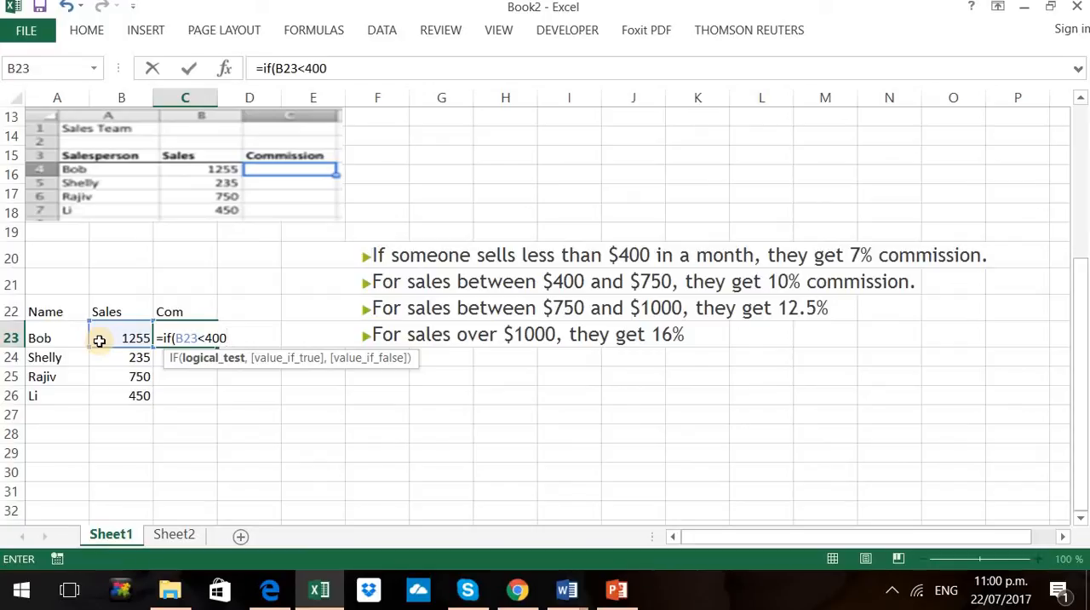
{"action": "type", "text": ","}
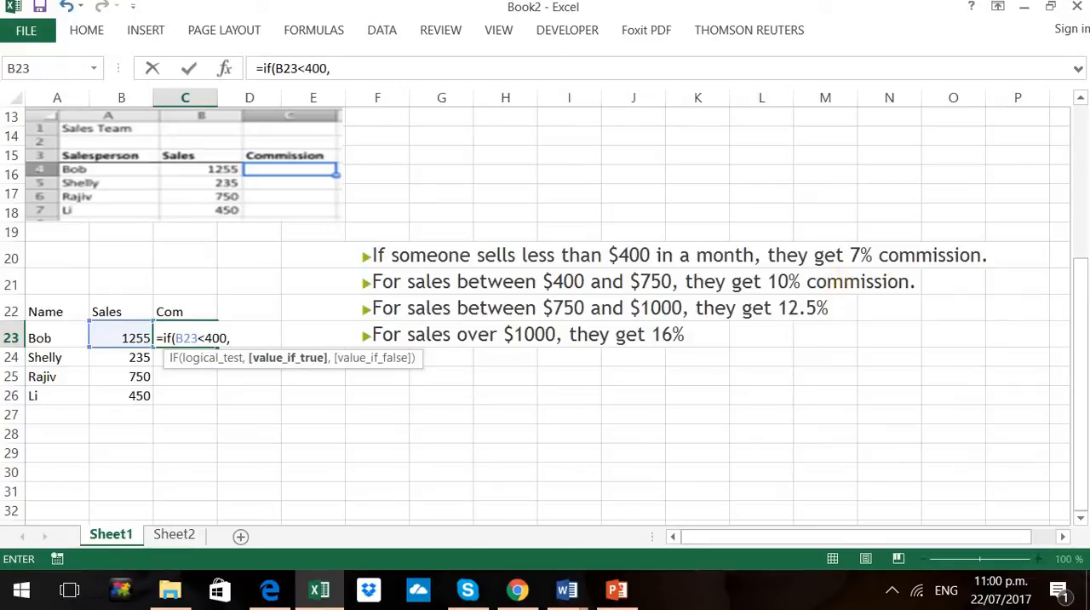
{"action": "type", "text": "&"}
Give the IF formula in C23 7% as its value if true and begin the value-if-false argument
{"action": "key", "text": "BackSpace"}
{"action": "type", "text": "7%"}
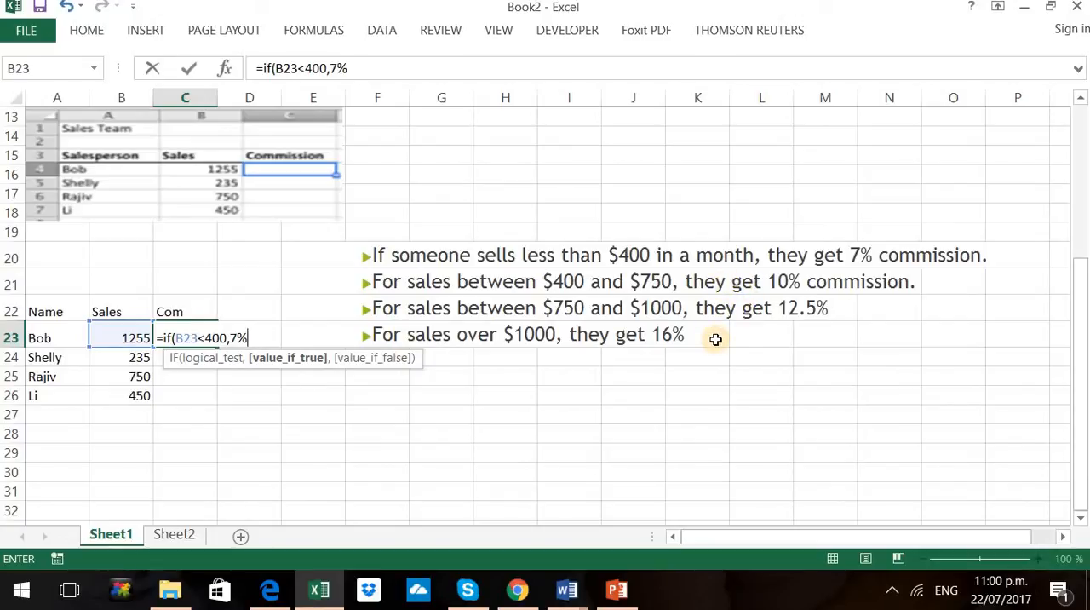
{"action": "type", "text": ","}
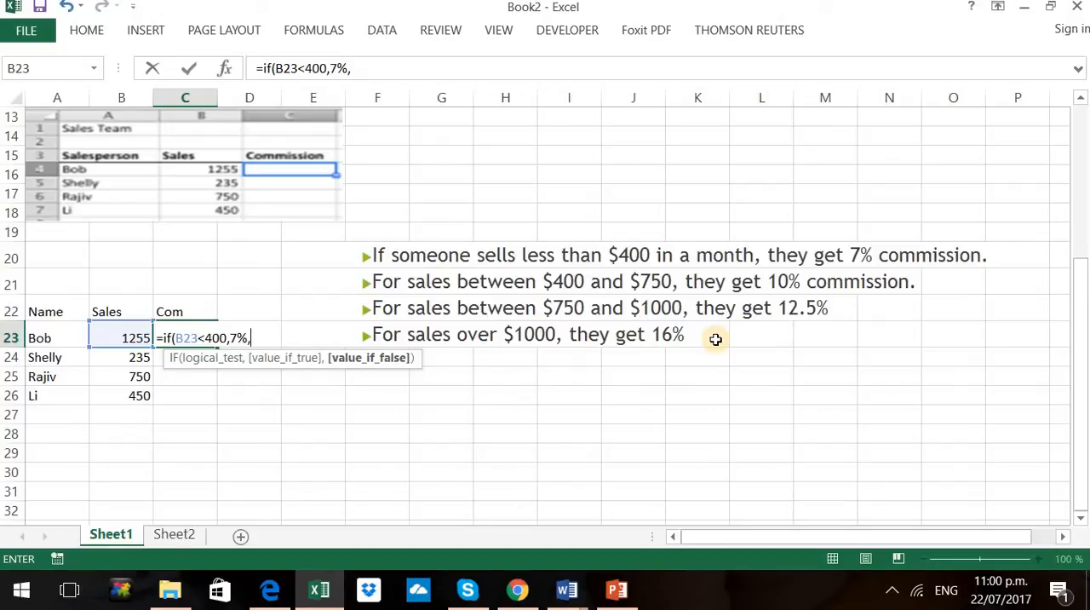
{"action": "type", "text": "10"}
{"action": "key", "text": "BackSpace"}
{"action": "key", "text": "BackSpace"}
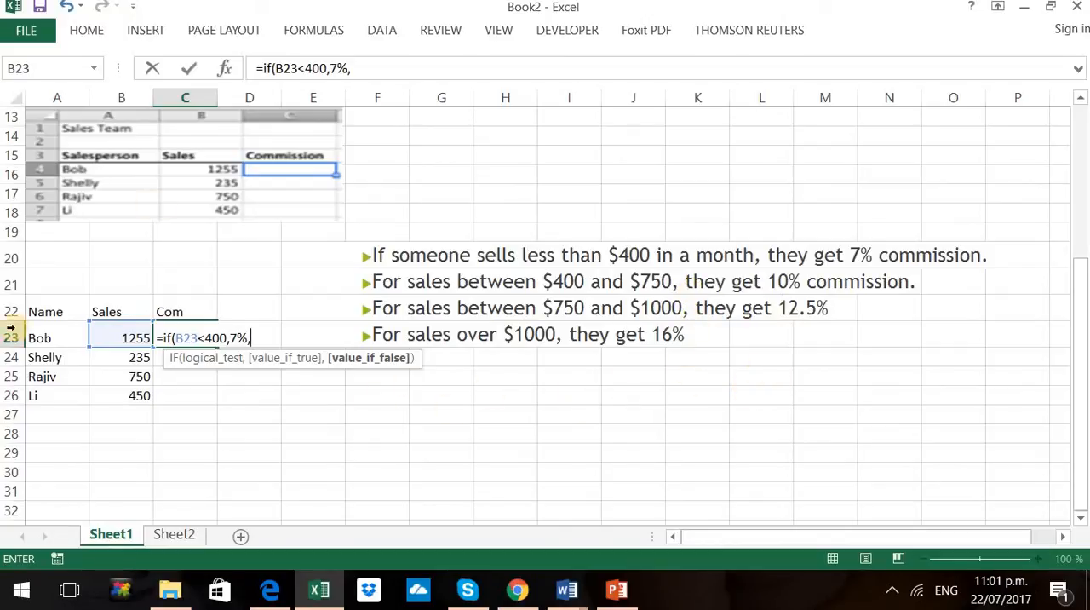
Clear the IF arguments in C23 and re-enter them with the logical test B23<400 and 7% as the value if true
{"action": "key", "text": "BackSpace"}
{"action": "key", "text": "BackSpace"}
{"action": "key", "text": "BackSpace"}
{"action": "key", "text": "BackSpace"}
{"action": "key", "text": "BackSpace"}
{"action": "key", "text": "BackSpace"}
{"action": "key", "text": "BackSpace"}
{"action": "key", "text": "BackSpace"}
{"action": "key", "text": "BackSpace"}
{"action": "key", "text": "BackSpace"}
{"action": "key", "text": "BackSpace"}
{"action": "key", "text": "BackSpace"}
{"action": "key", "text": "BackSpace"}
{"action": "key", "text": "BackSpace"}
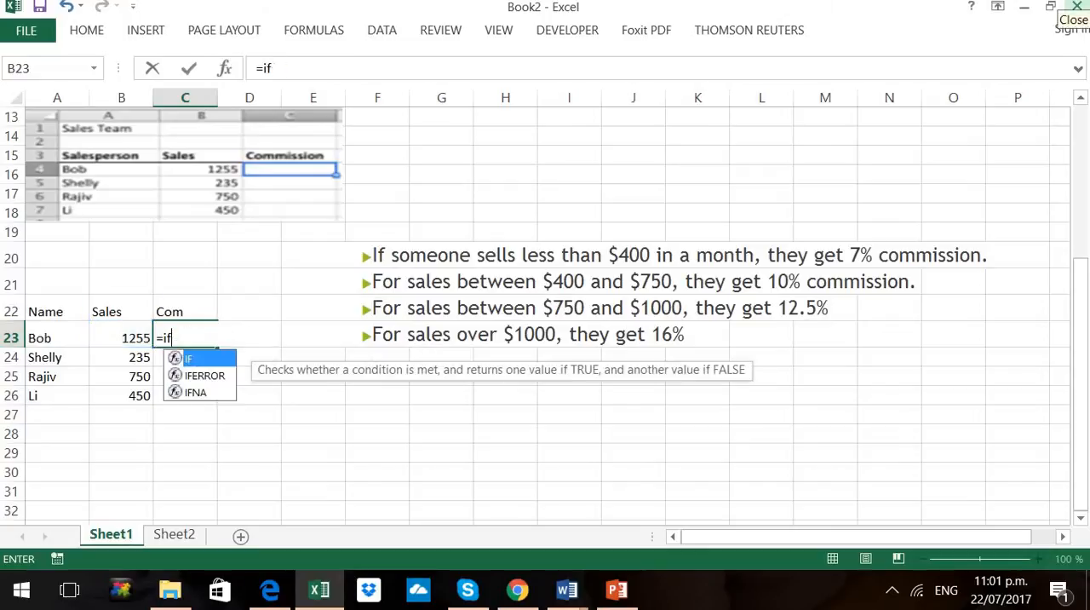
{"action": "type", "text": "=if("}
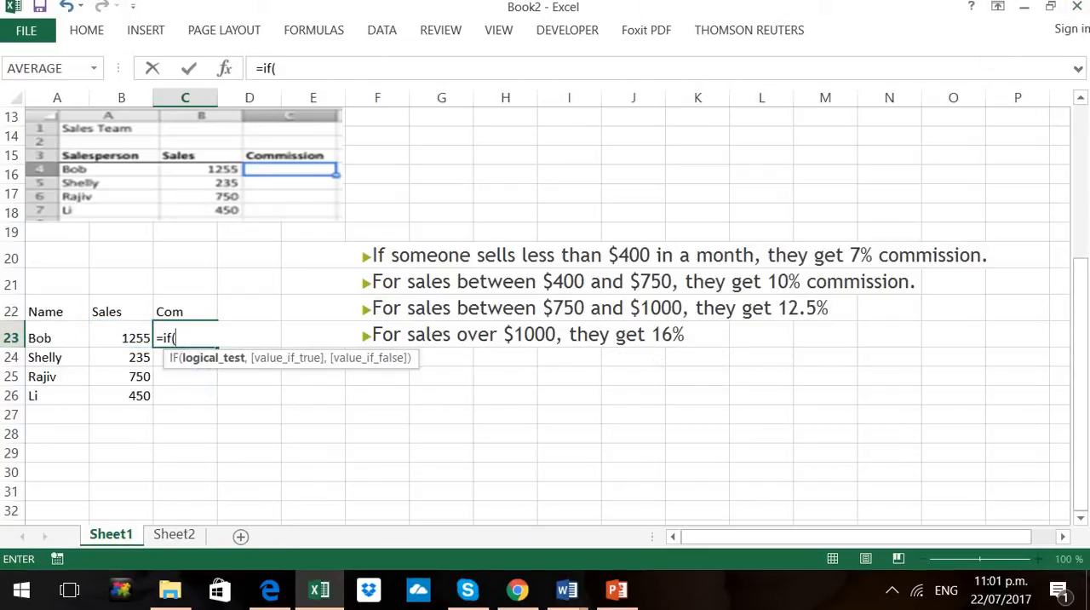
{"action": "left_click", "coordinate": [110, 336]}
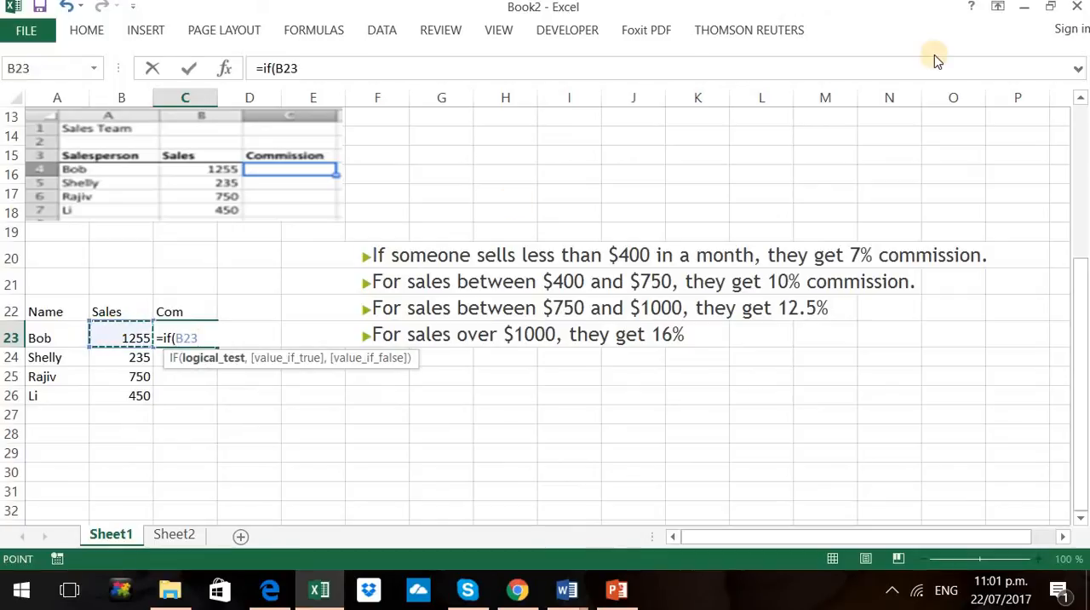
{"action": "type", "text": "<400"}
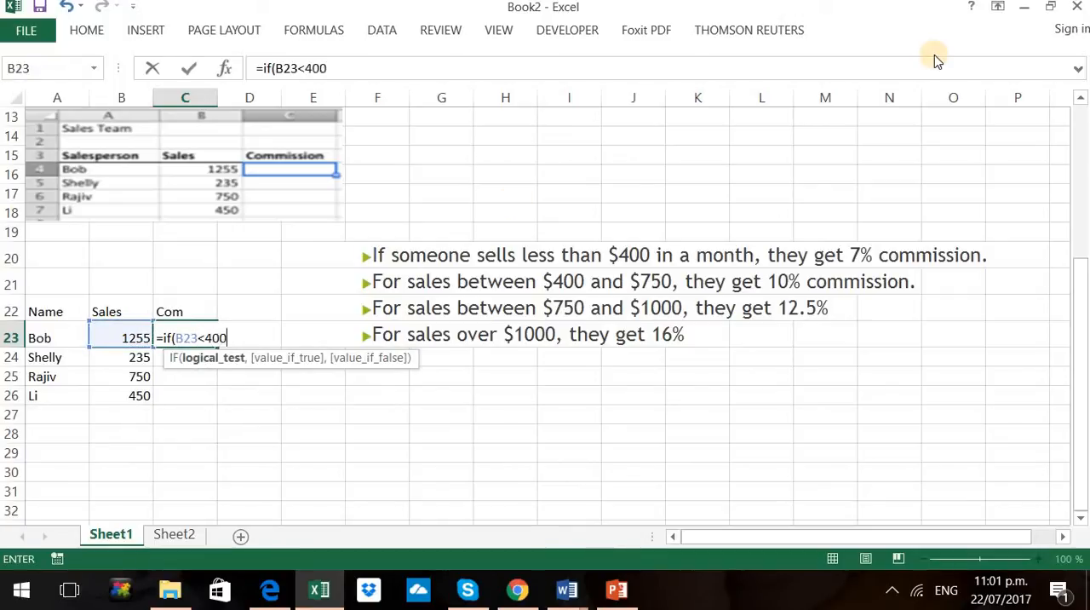
{"action": "type", "text": ","}
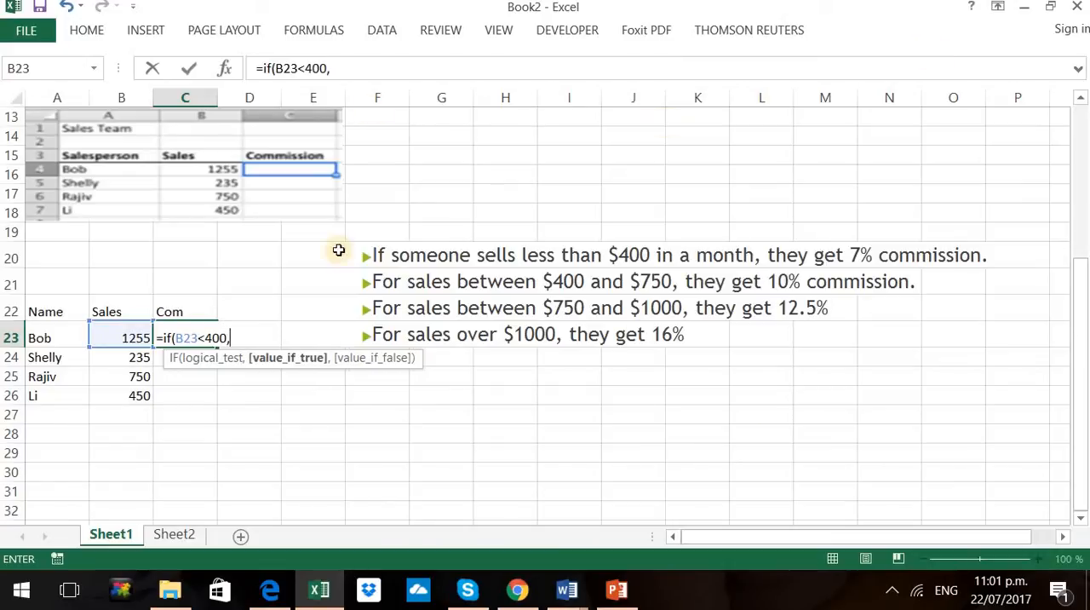
{"action": "type", "text": "7%"}
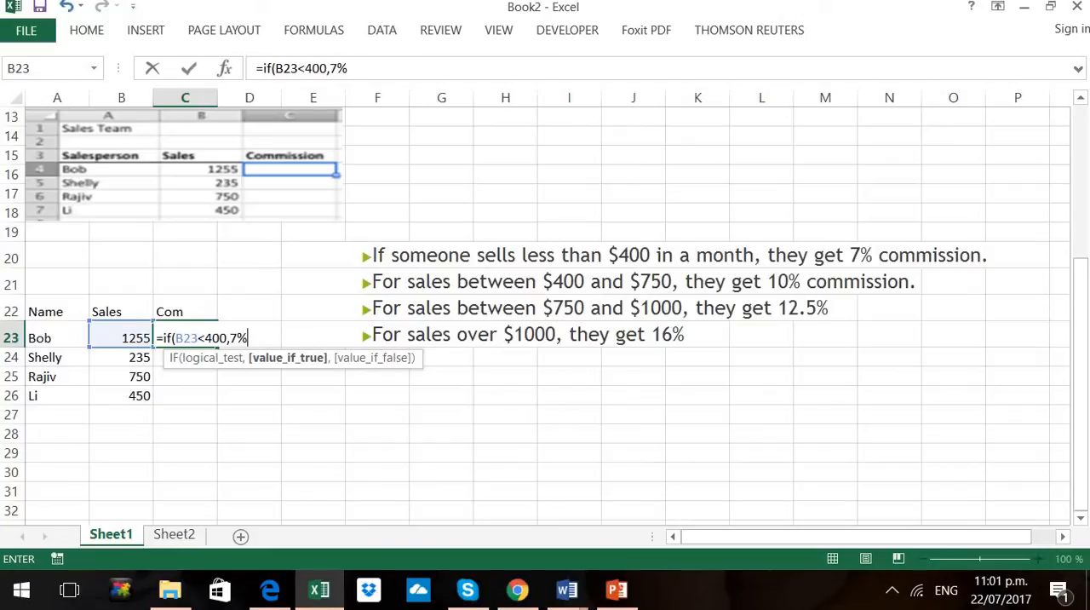
{"action": "type", "text": ",if"}
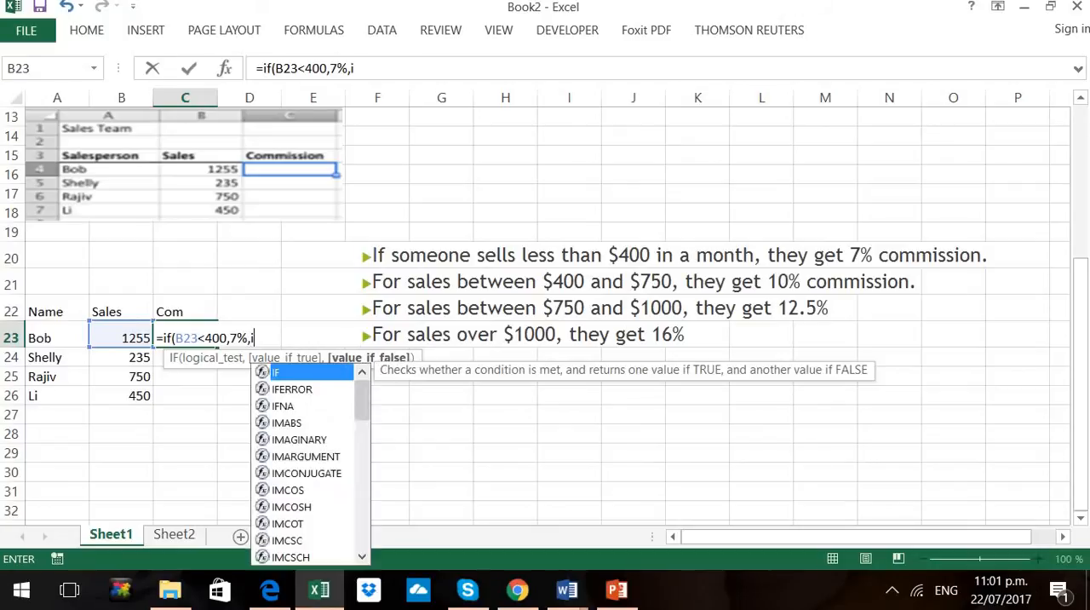
Nest a second IF as the value if false, testing B23<750 and returning 10% when true
{"action": "double_click", "coordinate": [286, 371]}
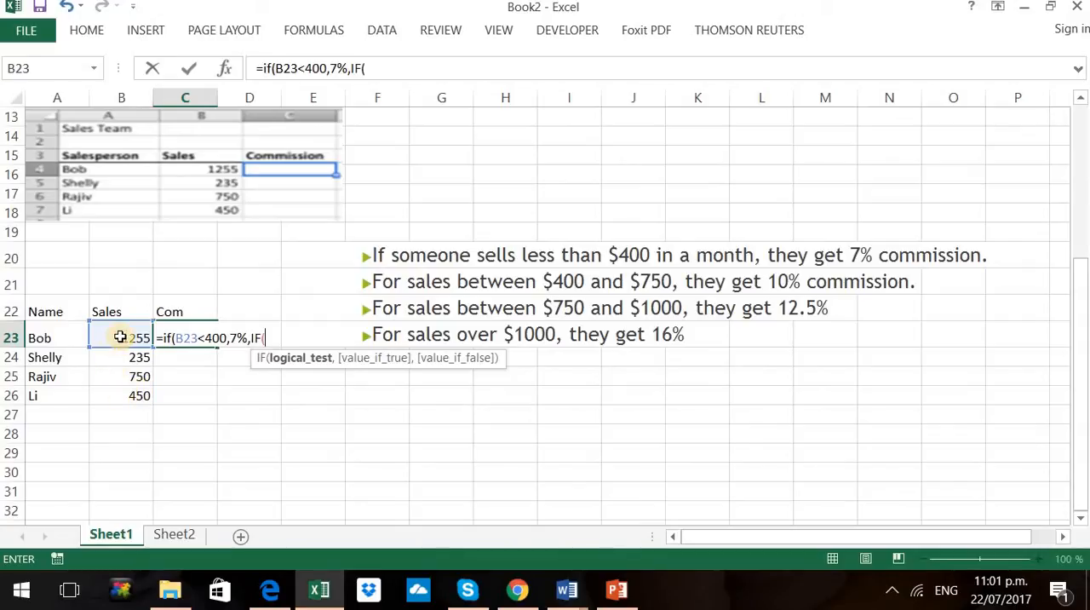
{"action": "left_click", "coordinate": [120, 338]}
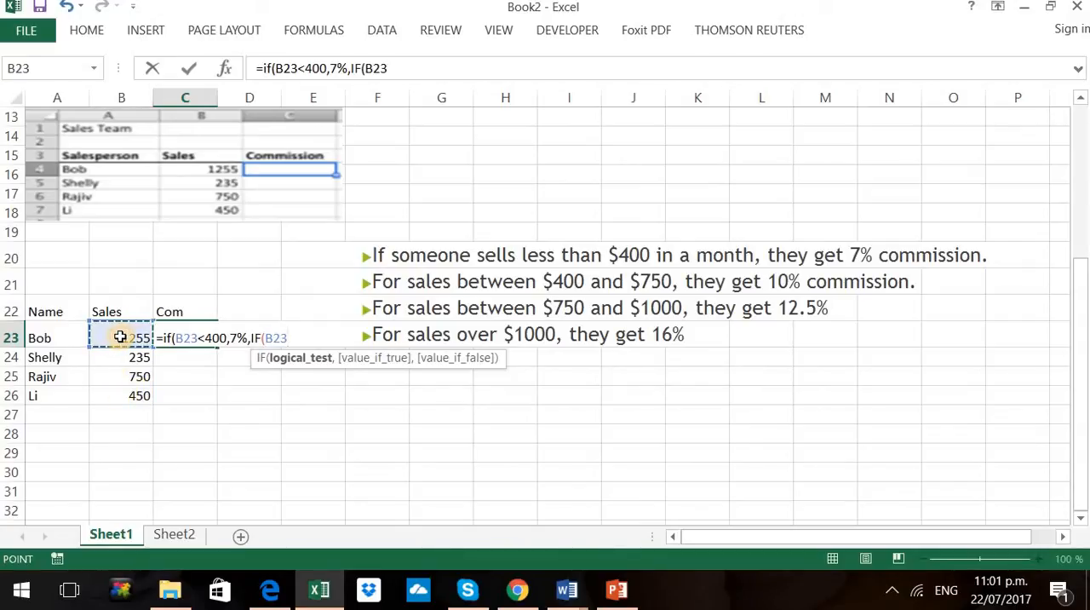
{"action": "type", "text": "<"}
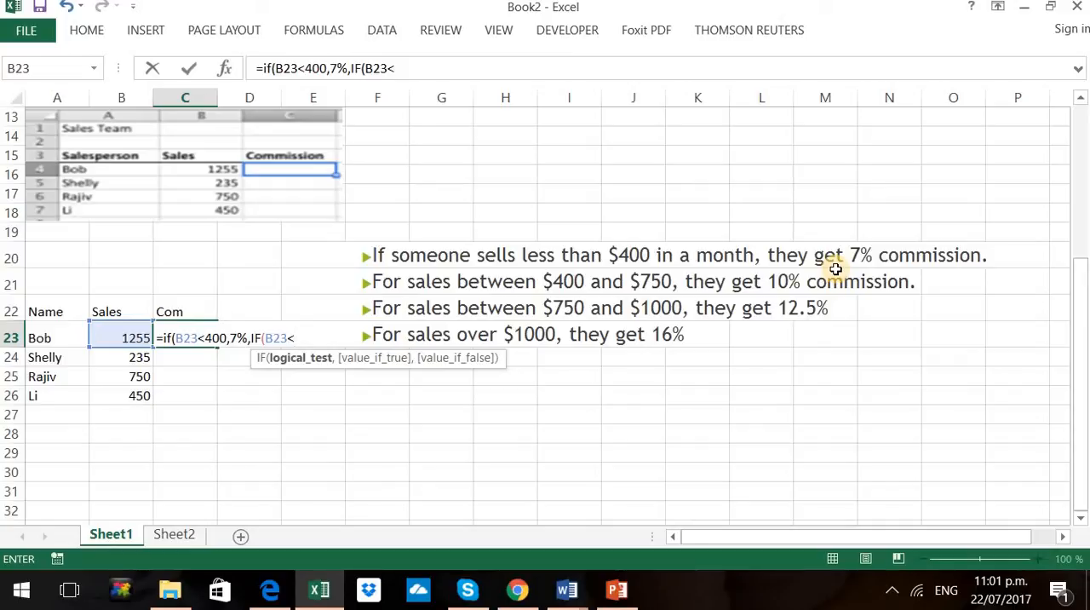
{"action": "type", "text": "750,10"}
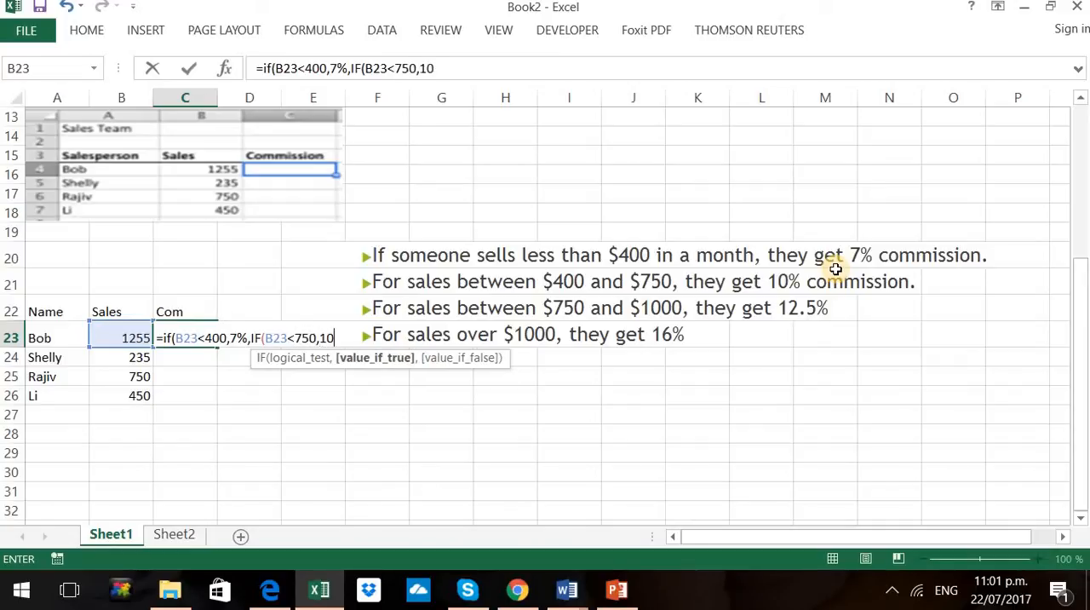
{"action": "type", "text": "%,if"}
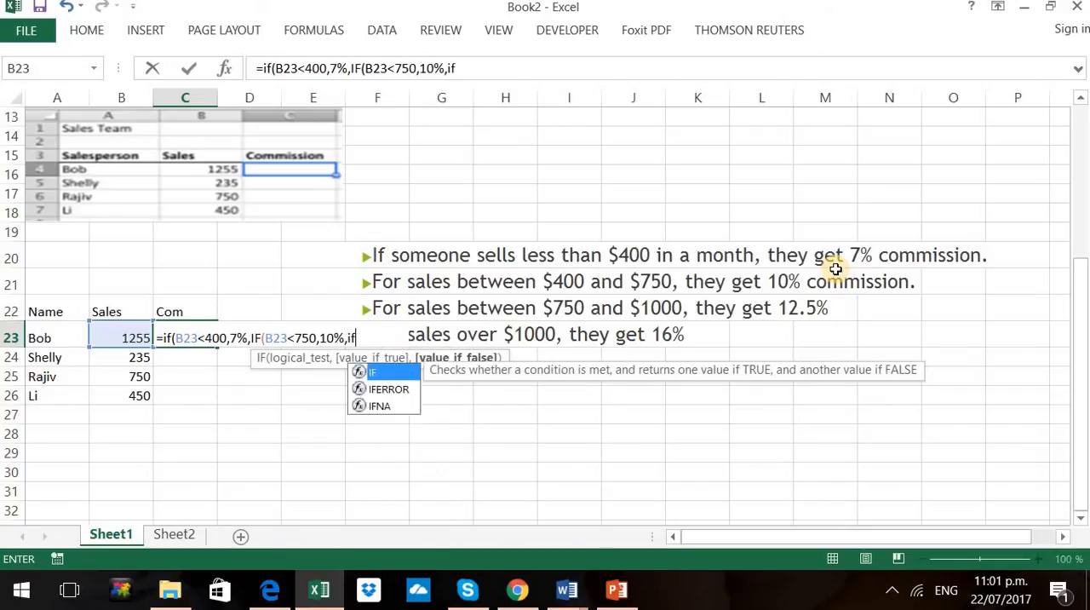
Nest a third IF as the second one's value if false, testing B23<1000 and returning 12.5% when true
{"action": "double_click", "coordinate": [379, 372]}
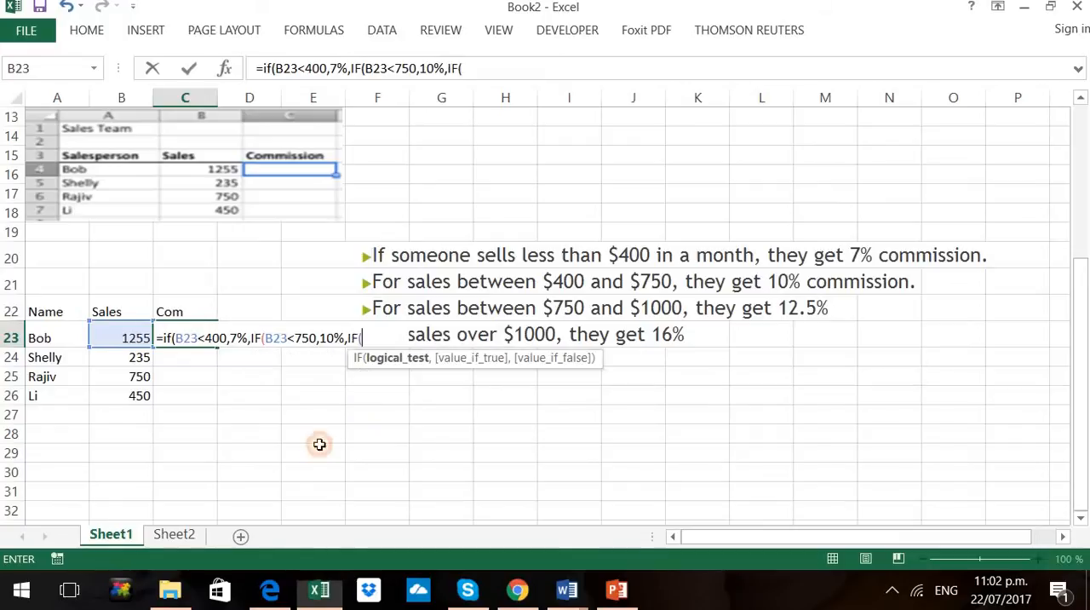
{"action": "left_click", "coordinate": [121, 338]}
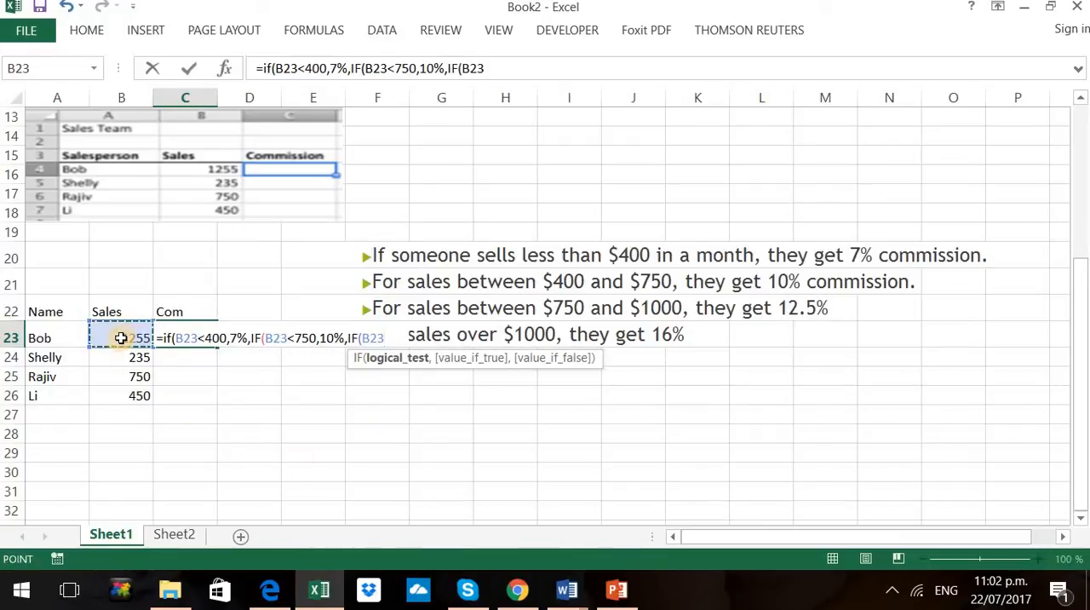
{"action": "type", "text": "<"}
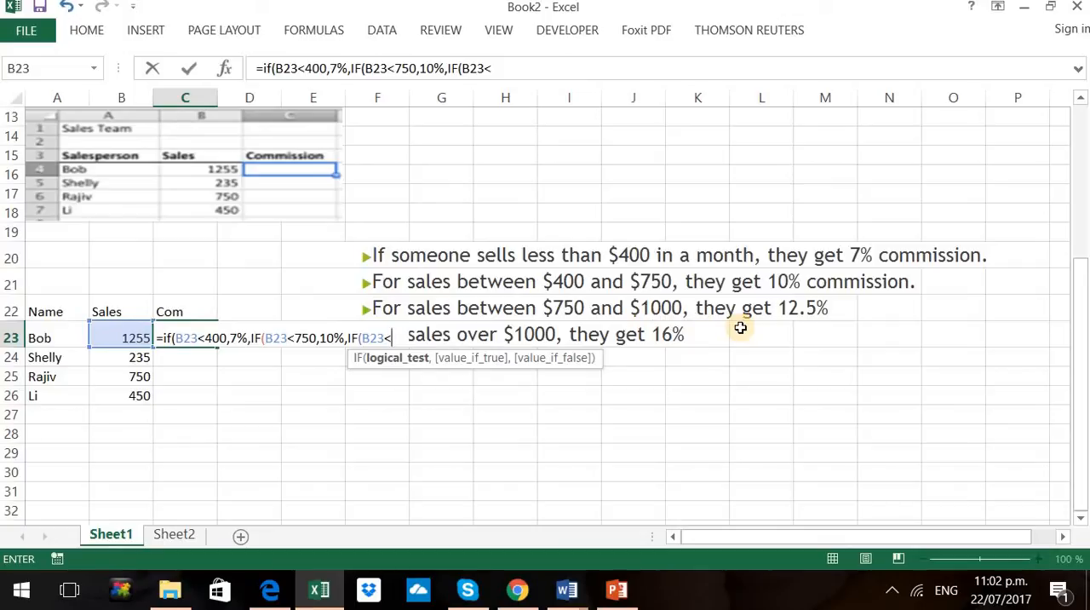
{"action": "type", "text": "1000"}
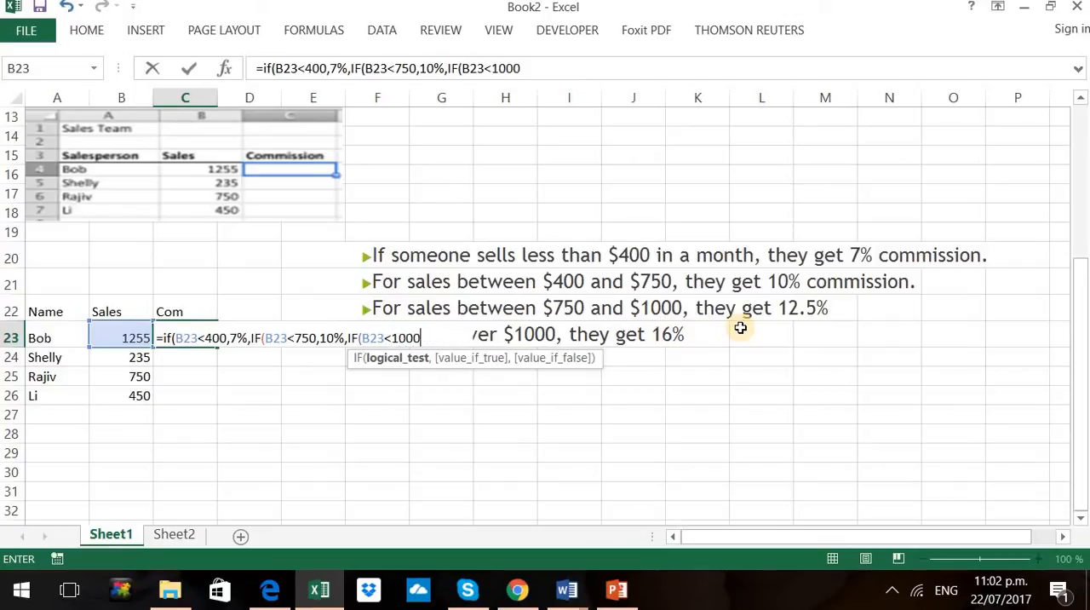
{"action": "type", "text": ","}
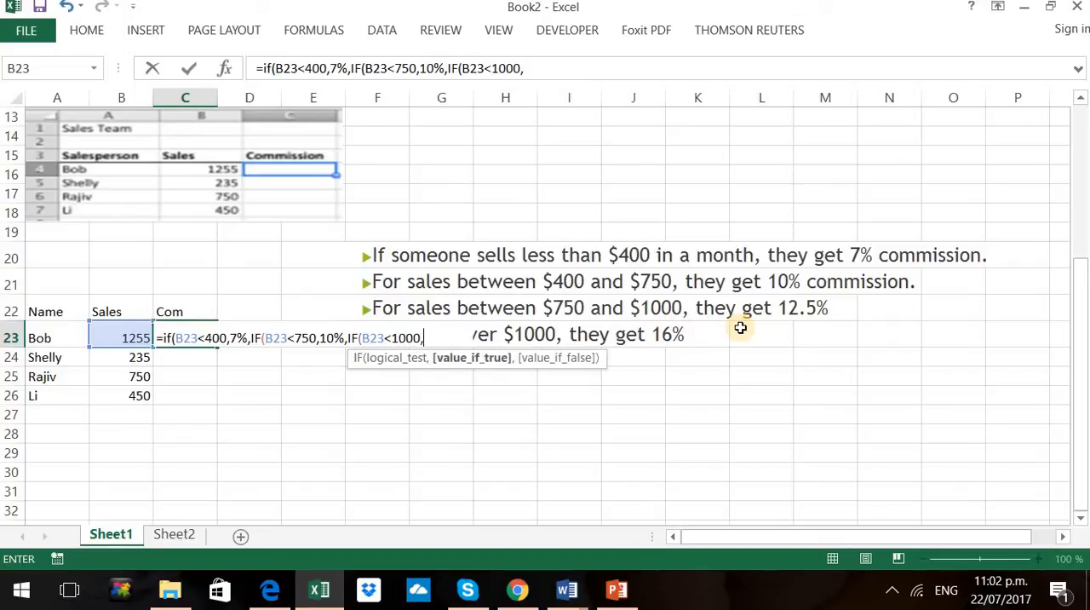
{"action": "type", "text": "12.5%,"}
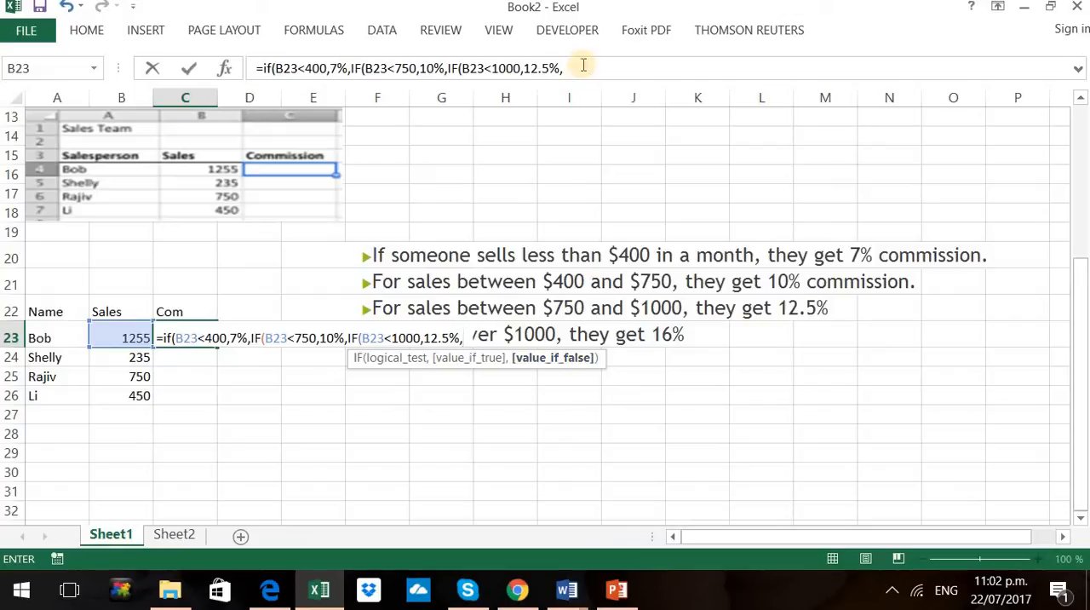
Finish the C23 formula with 16% as the last value if false, closing all three IFs, and fill it down to C26
{"action": "type", "text": "16"}
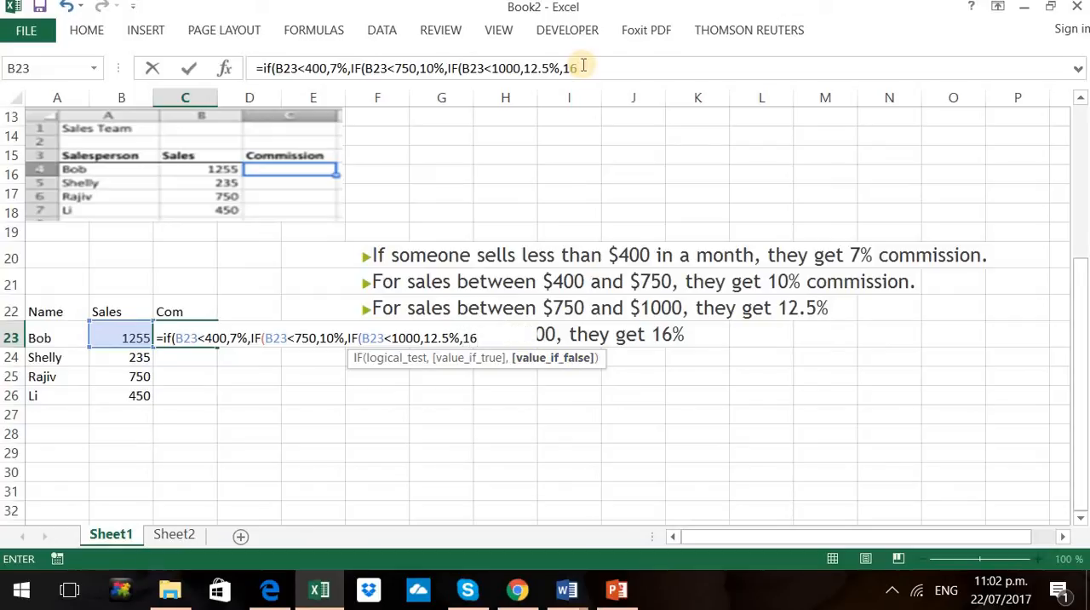
{"action": "type", "text": "%"}
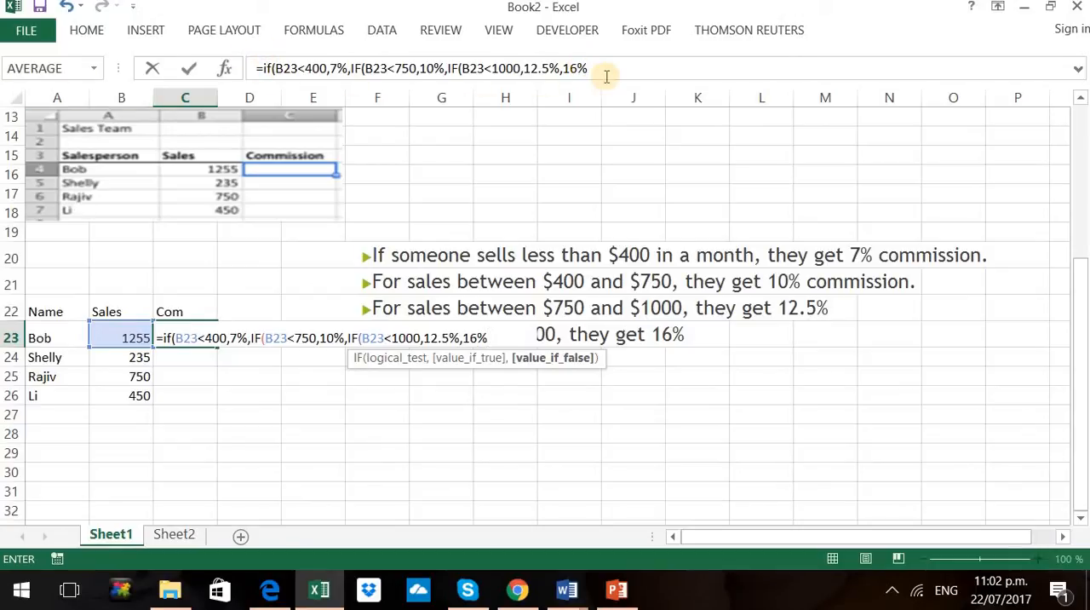
{"action": "type", "text": ")"}
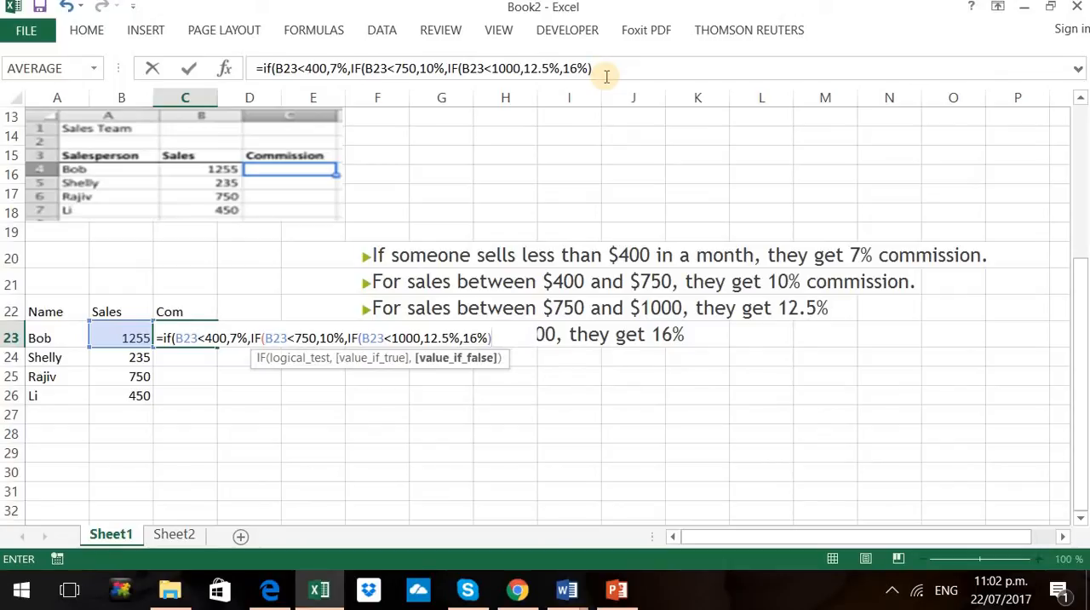
{"action": "type", "text": ")"}
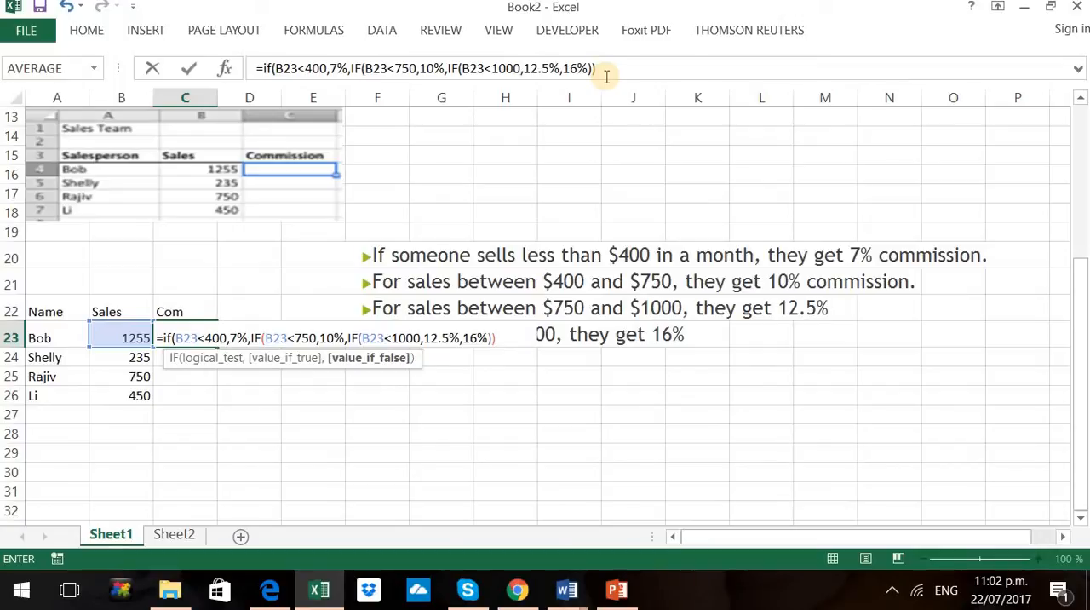
{"action": "type", "text": ")"}
{"action": "key", "text": "Return"}
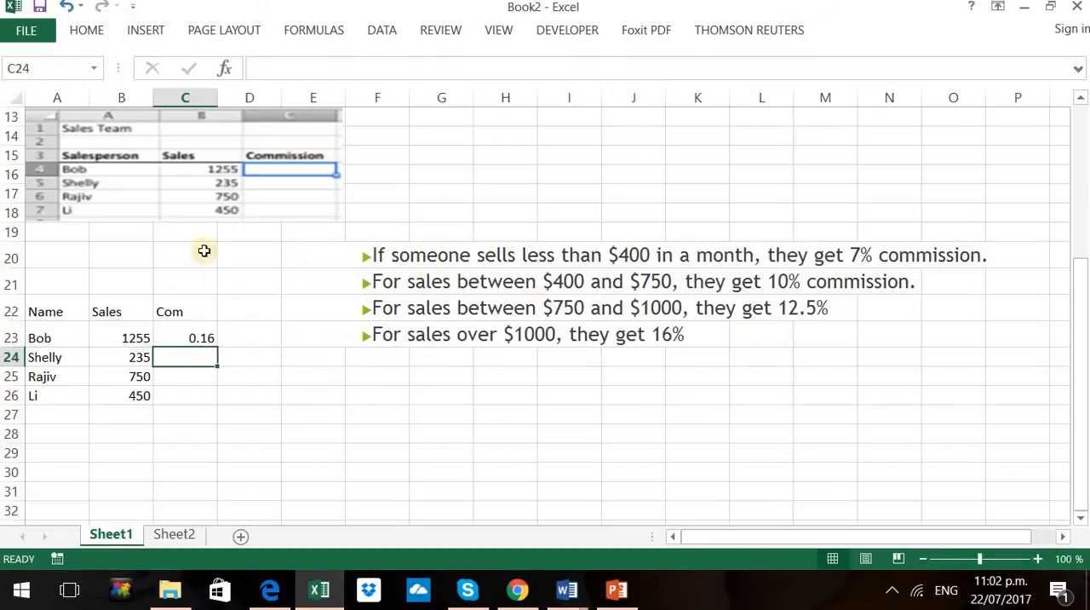
{"action": "left_click", "coordinate": [191, 338]}
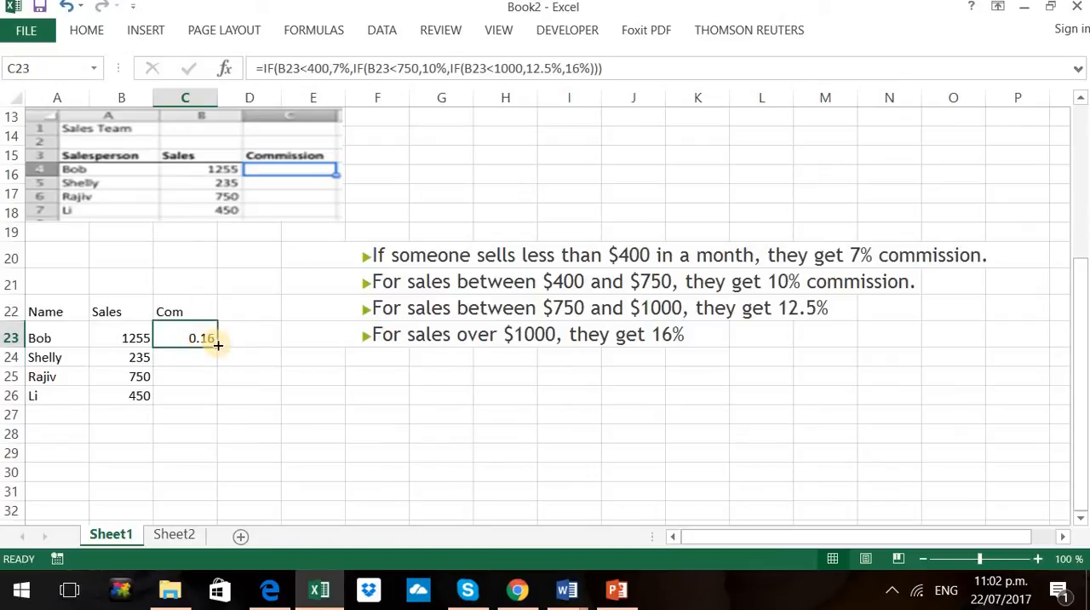
{"action": "left_click_drag", "start_coordinate": [218, 345], "coordinate": [213, 396]}
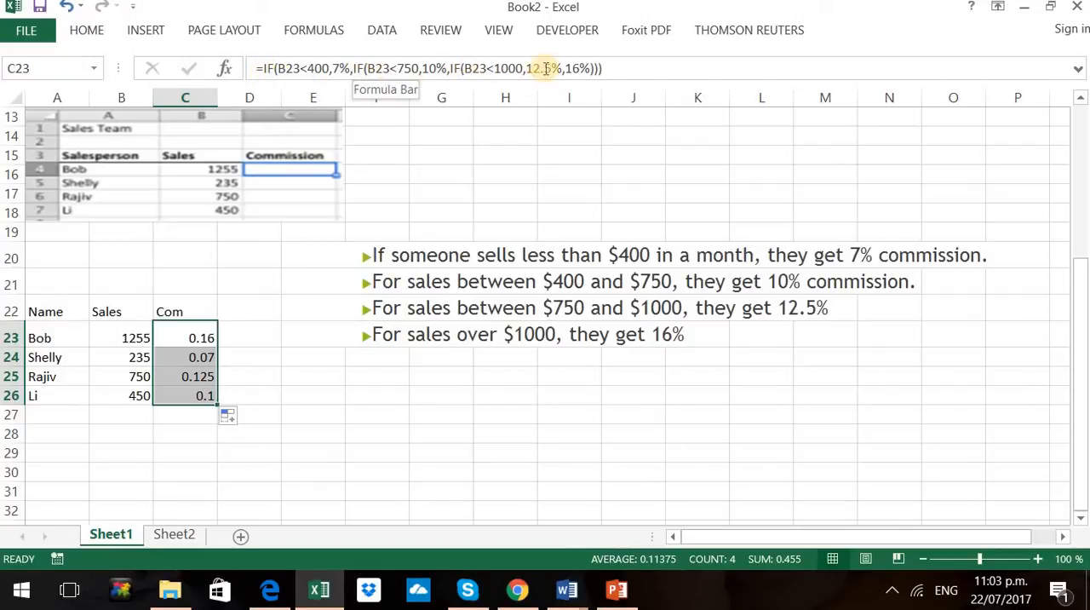
Switch to PowerPoint and view slide 6 on statistical functions
{"action": "left_click", "coordinate": [617, 590]}
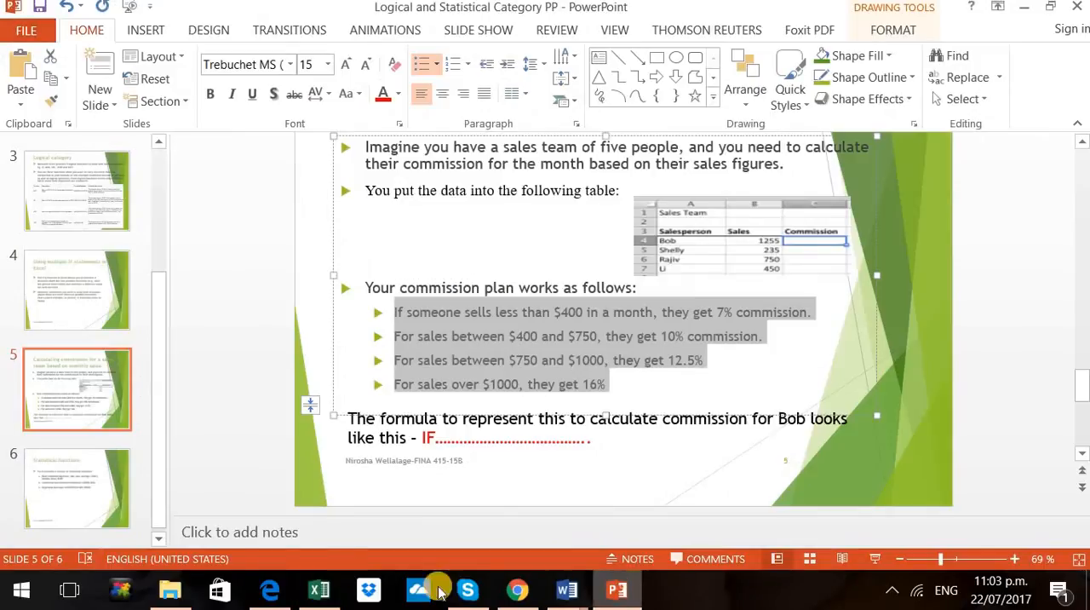
{"action": "left_click", "coordinate": [53, 499]}
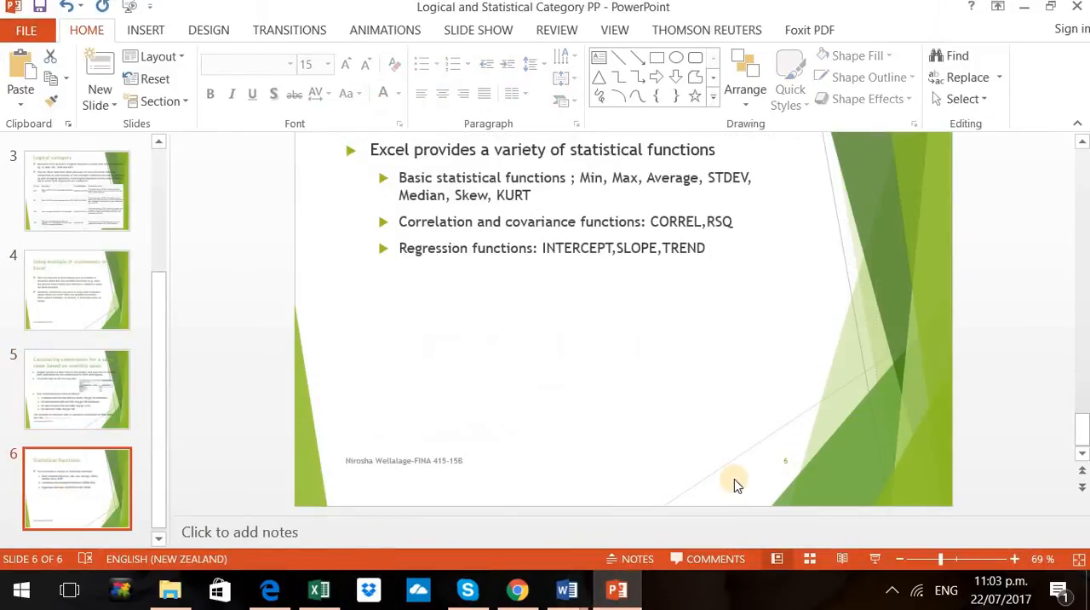
{"action": "scroll", "coordinate": [735, 452], "scroll_direction": "up", "scroll_amount": 1}
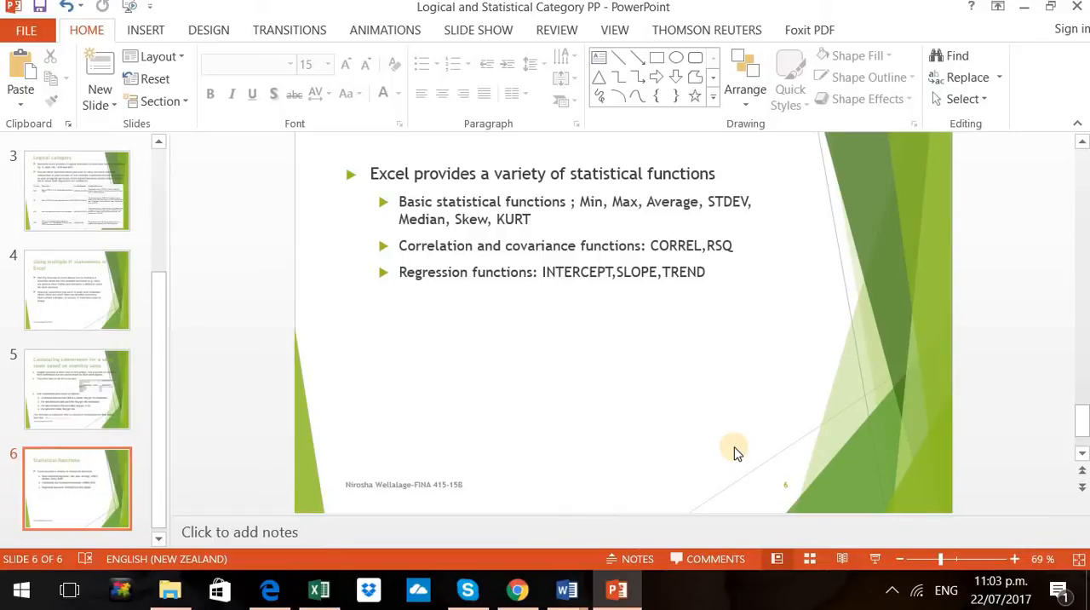
Browse Excel's Statistical function list as far as the MAX, MEDIAN and MIN entries, and return to the statistical functions slide in PowerPoint
{"action": "left_click", "coordinate": [315, 592]}
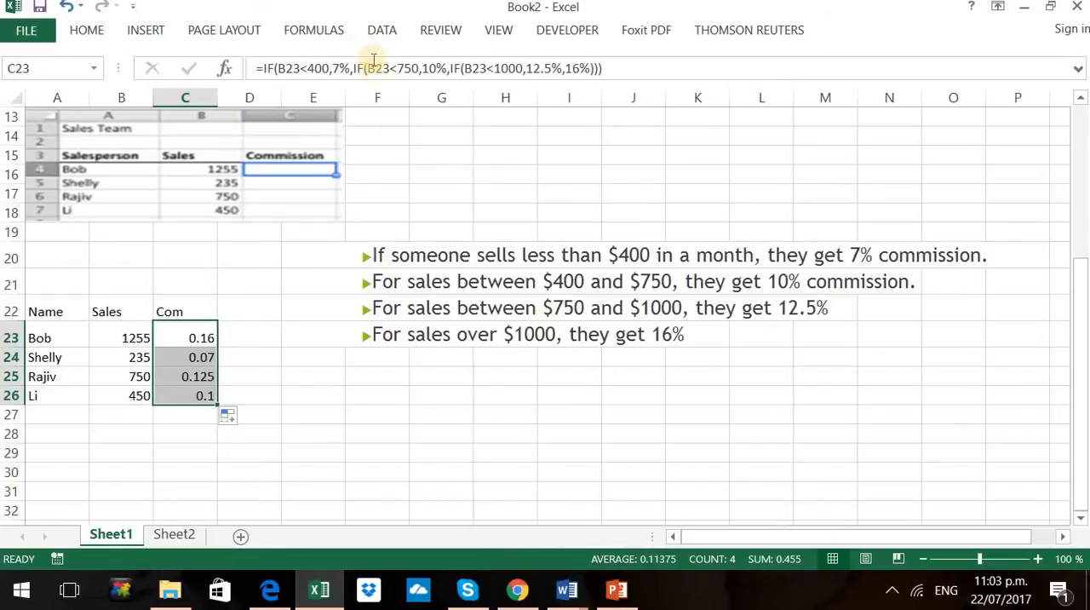
{"action": "left_click", "coordinate": [335, 38]}
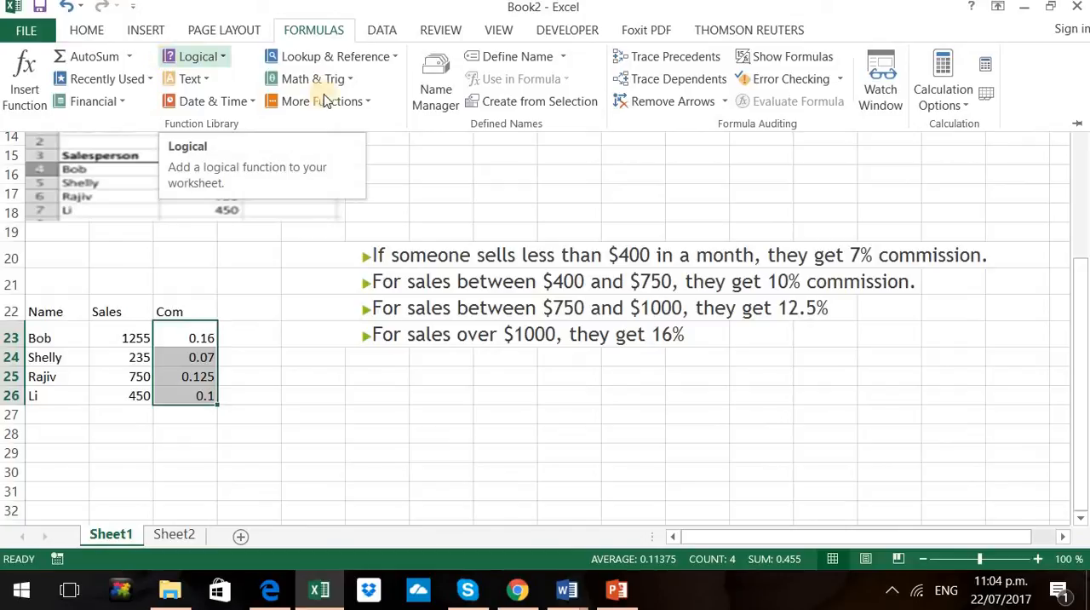
{"action": "left_click", "coordinate": [365, 102]}
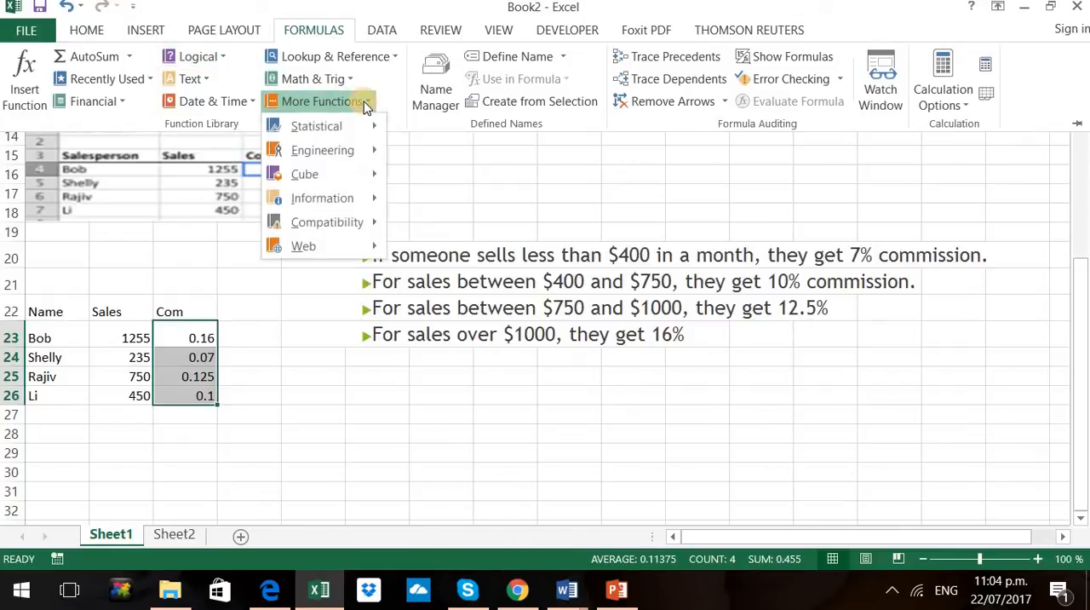
{"action": "mouse_move", "coordinate": [358, 138]}
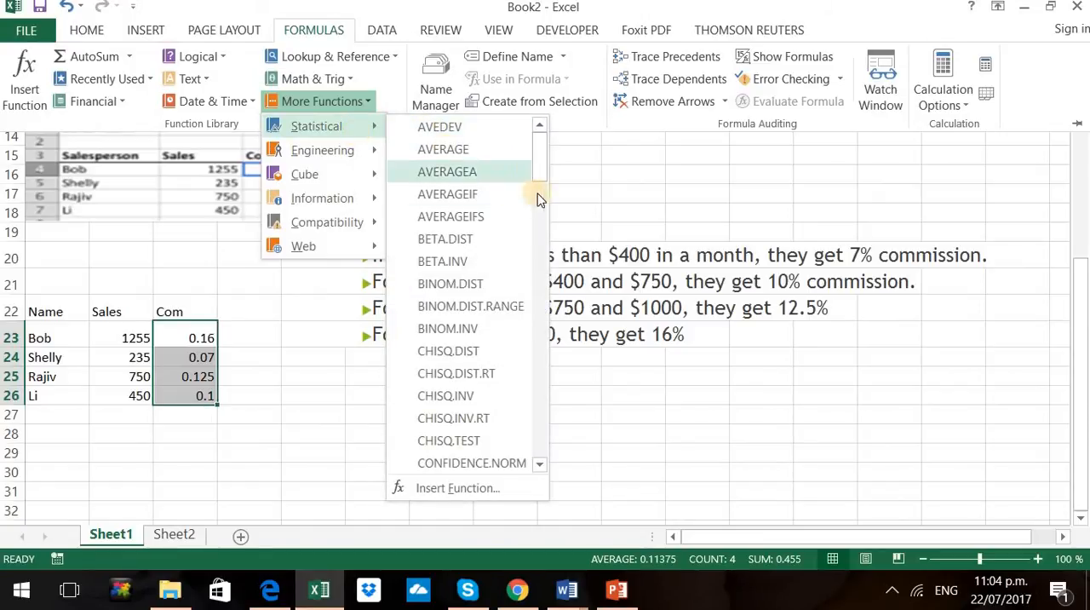
{"action": "left_click_drag", "start_coordinate": [546, 182], "coordinate": [535, 318]}
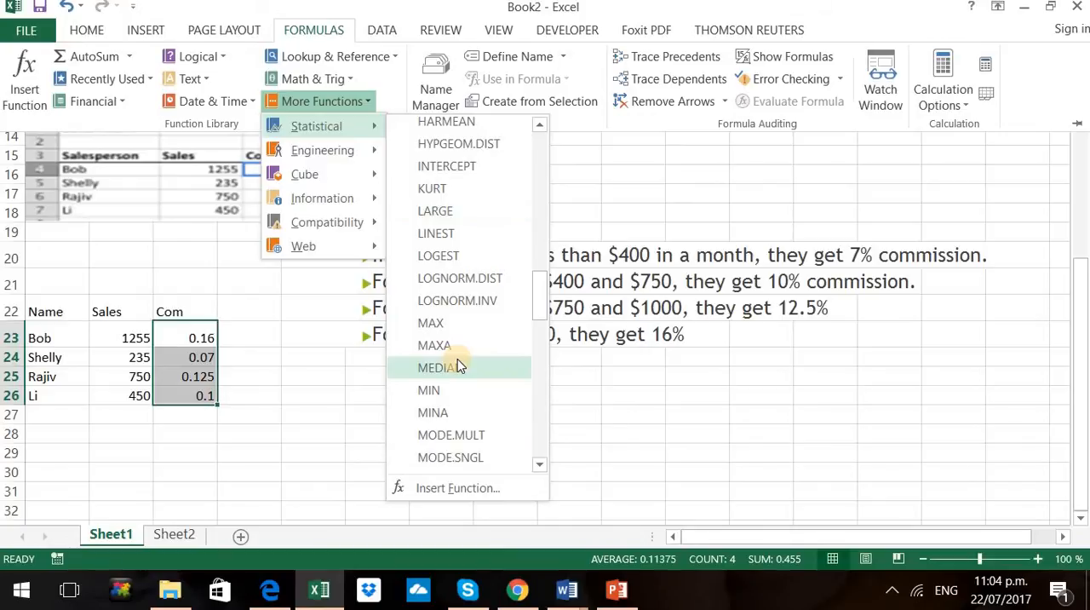
{"action": "left_click", "coordinate": [613, 593]}
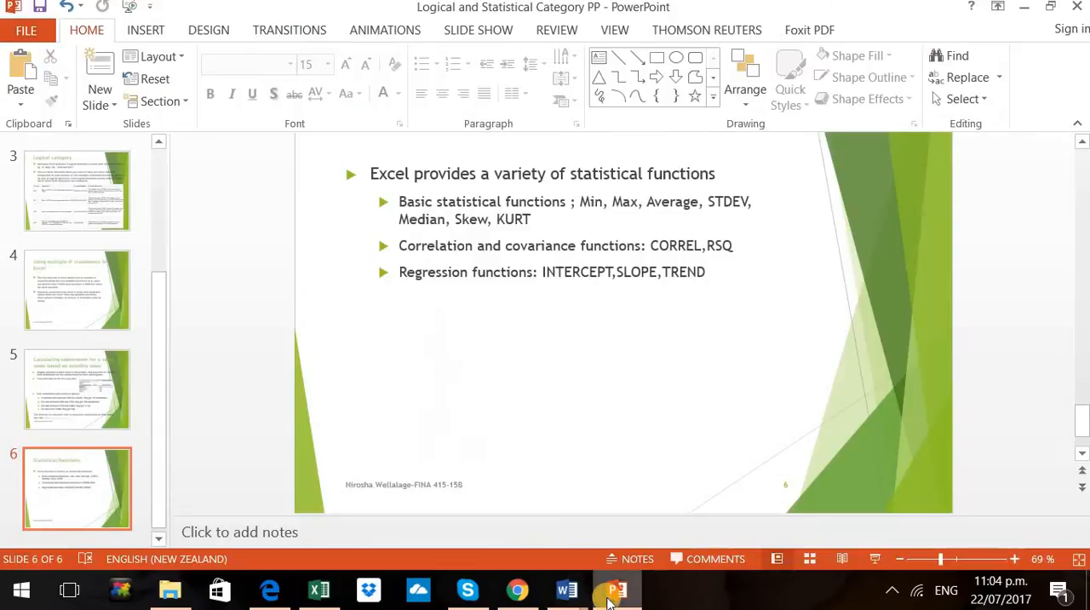
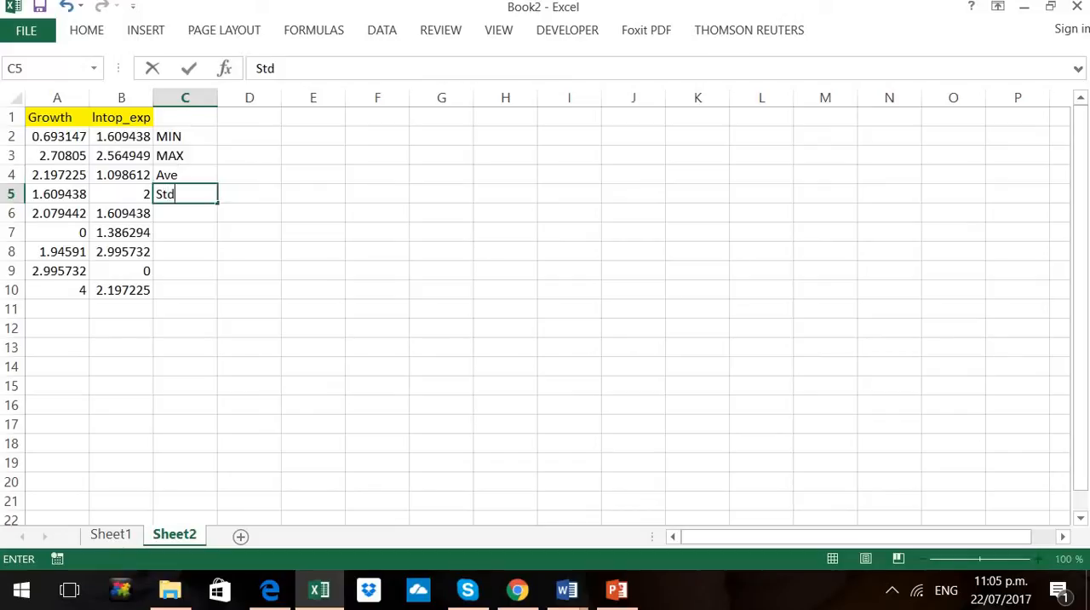
Finish the Std label in C5 and calculate the minimum of A2:A10 in D2 with the MIN function
{"action": "key", "text": "Return"}
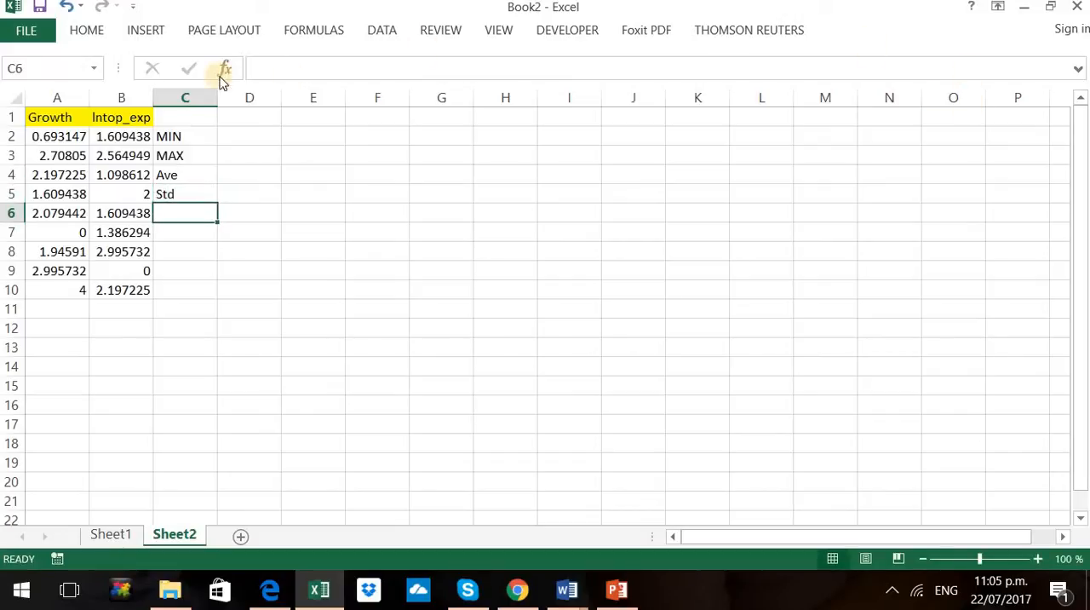
{"action": "left_click", "coordinate": [252, 141]}
{"action": "type", "text": "="}
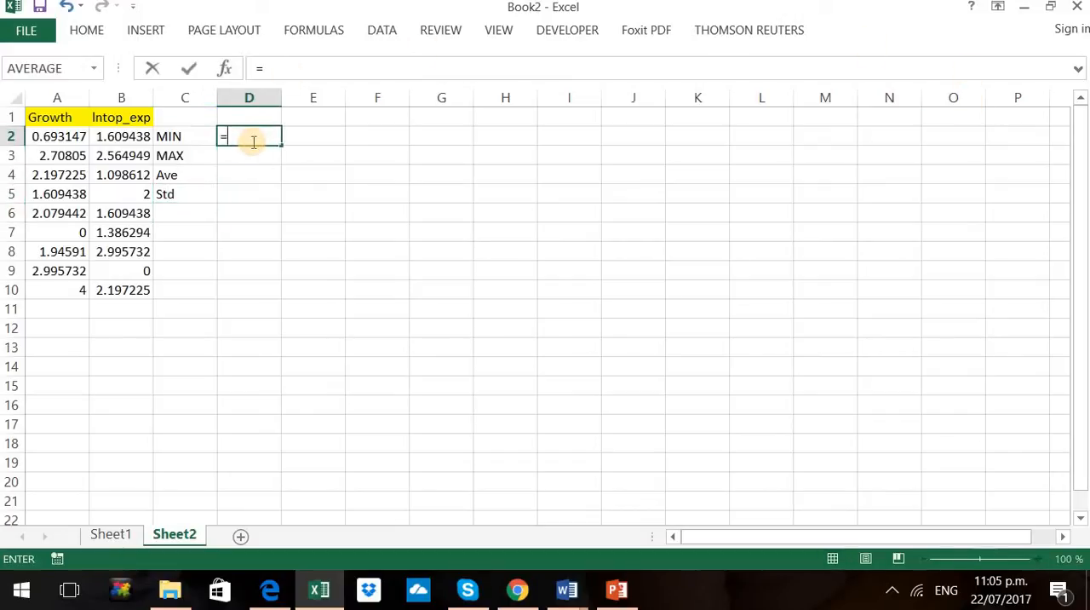
{"action": "type", "text": "mi"}
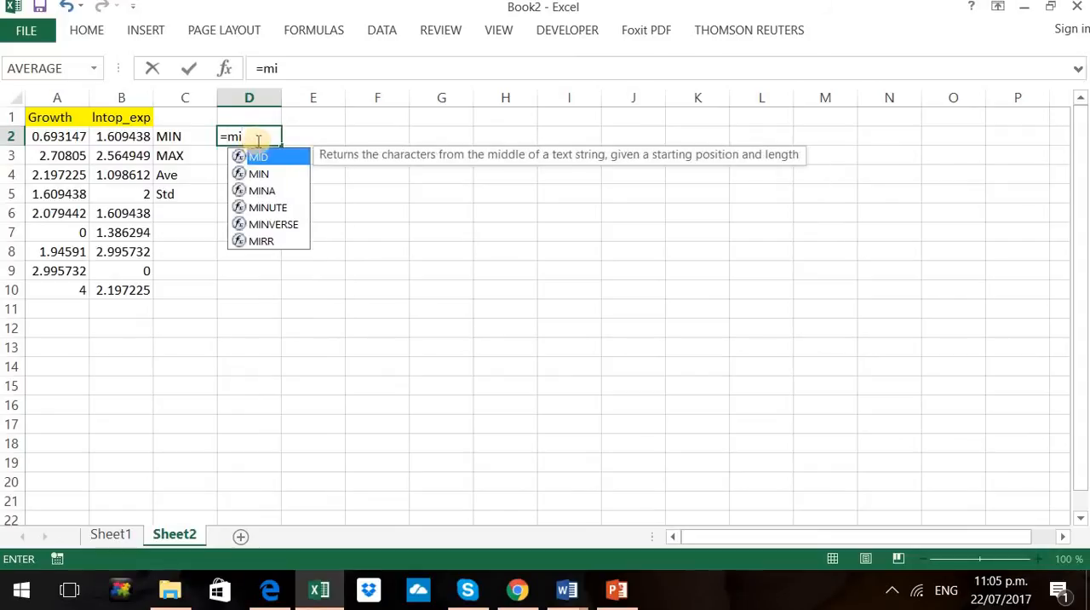
{"action": "double_click", "coordinate": [256, 172]}
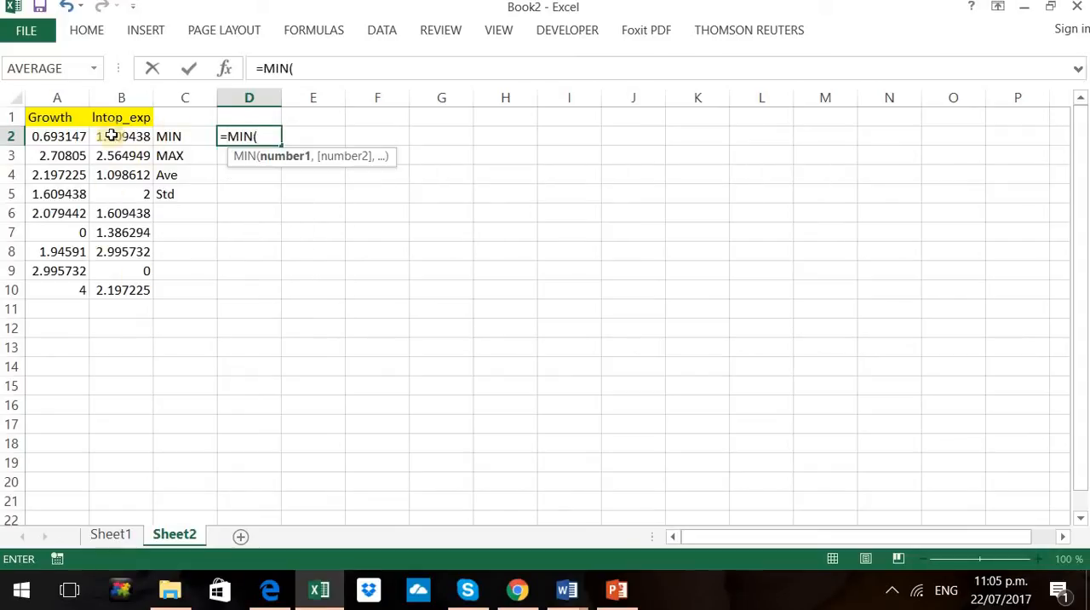
{"action": "left_click_drag", "start_coordinate": [46, 145], "coordinate": [43, 288]}
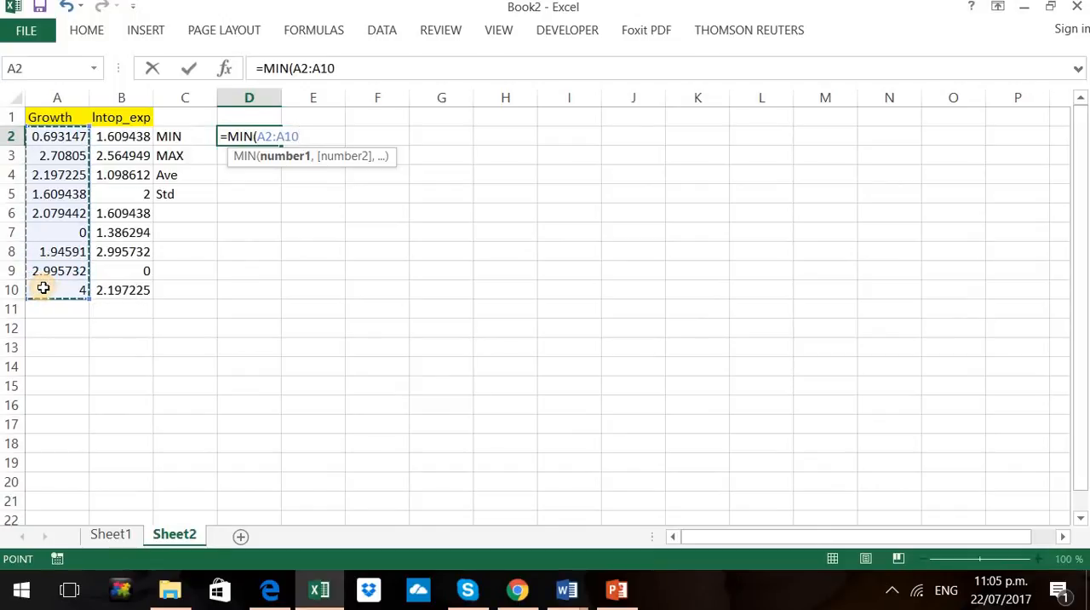
{"action": "key", "text": "Return"}
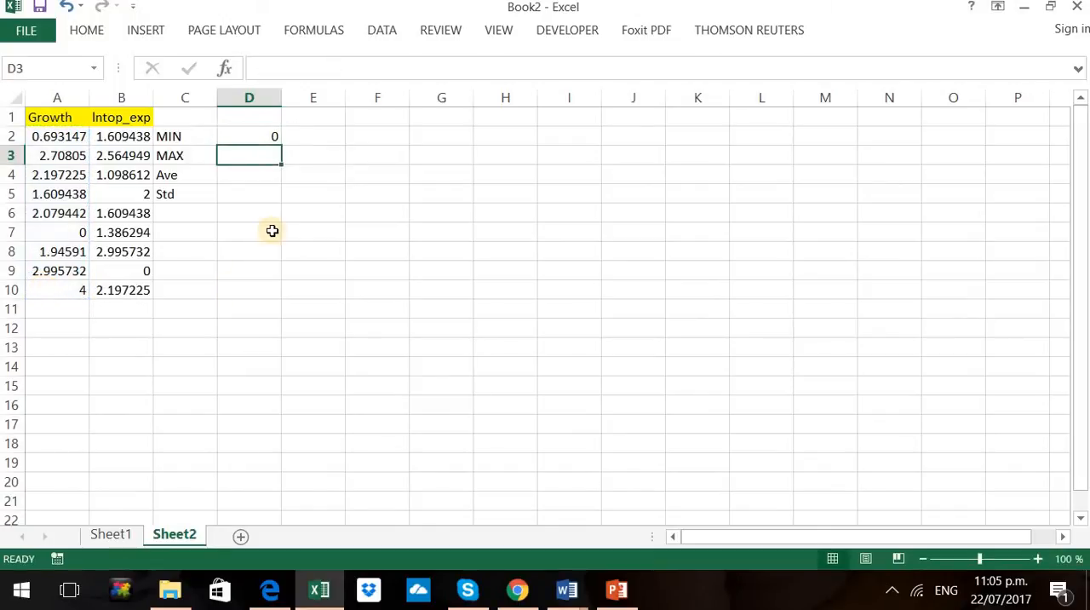
Calculate the maximum of A2:A10 in D3 with the MAX function
{"action": "type", "text": "=max"}
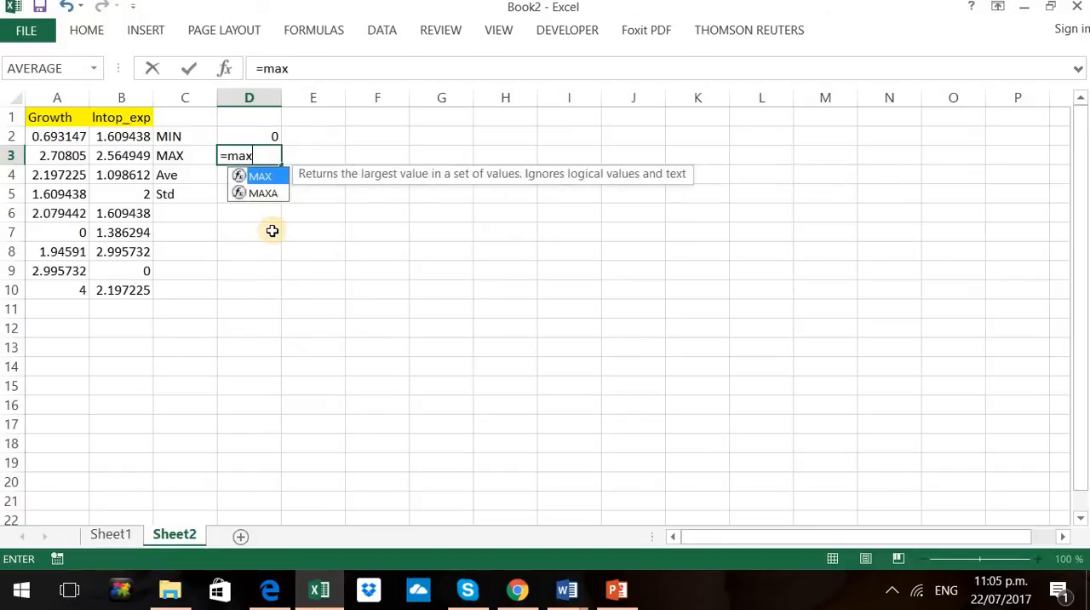
{"action": "double_click", "coordinate": [281, 181]}
{"action": "left_click_drag", "start_coordinate": [39, 133], "coordinate": [43, 287]}
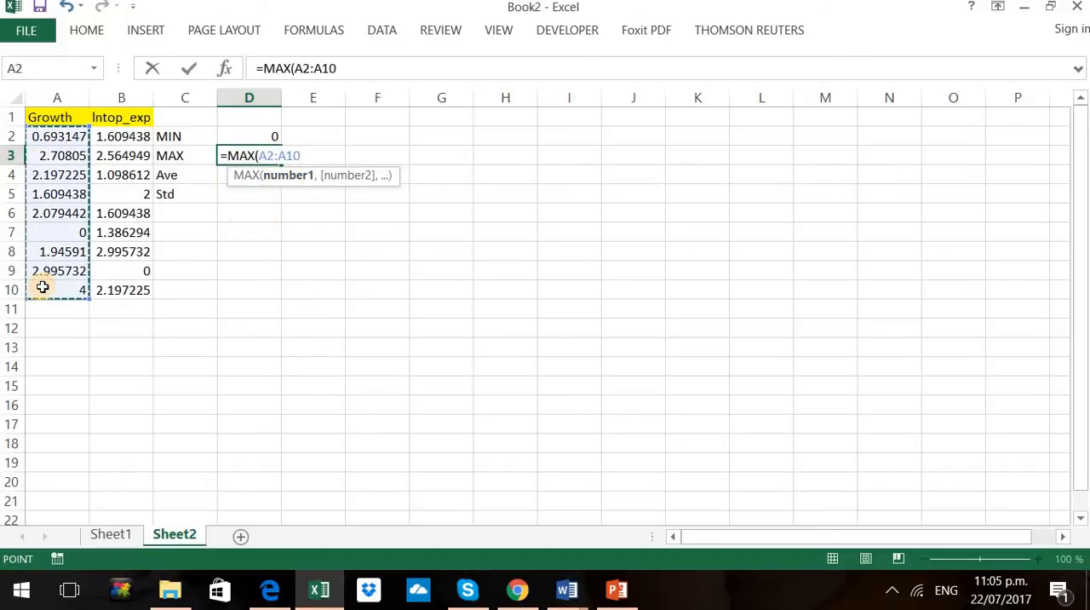
{"action": "type", "text": ")"}
{"action": "key", "text": "Return"}
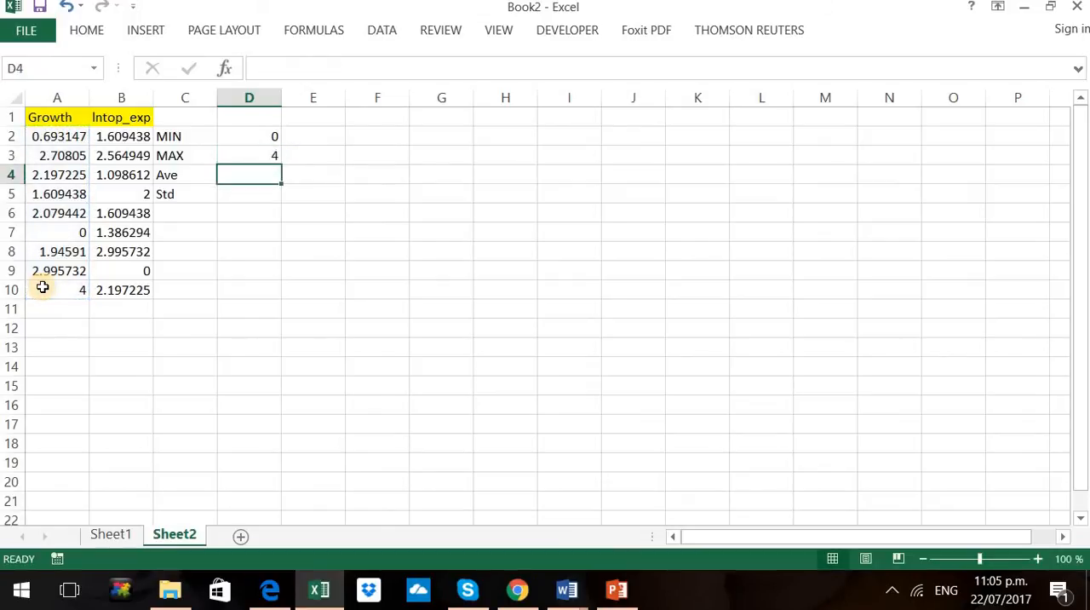
Calculate the mean of A2:A10 in D4 with the AVERAGE function
{"action": "type", "text": "=av"}
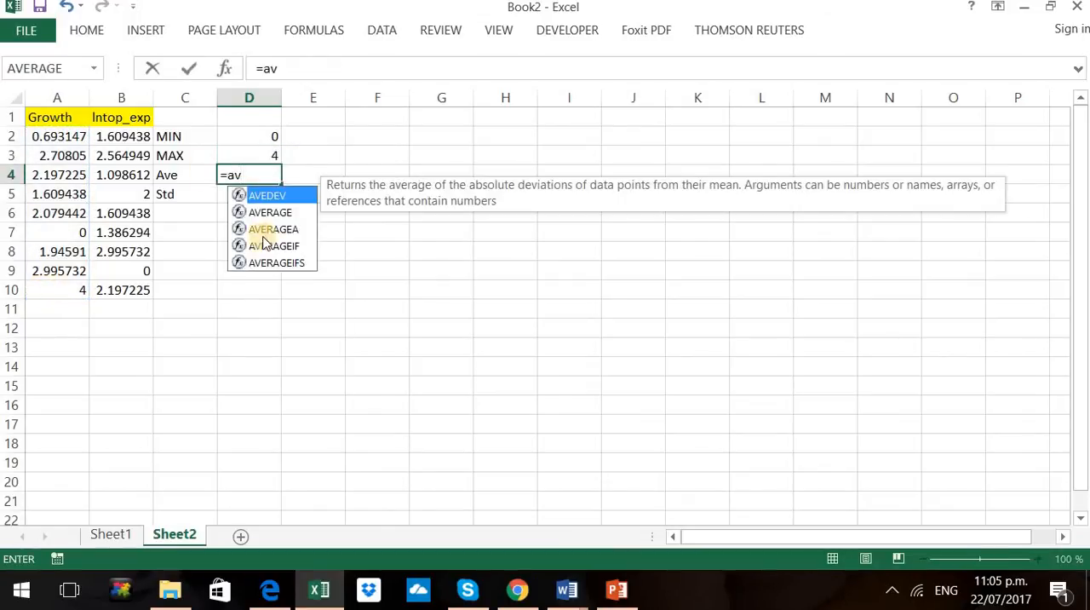
{"action": "double_click", "coordinate": [269, 213]}
{"action": "left_click_drag", "start_coordinate": [46, 139], "coordinate": [49, 280]}
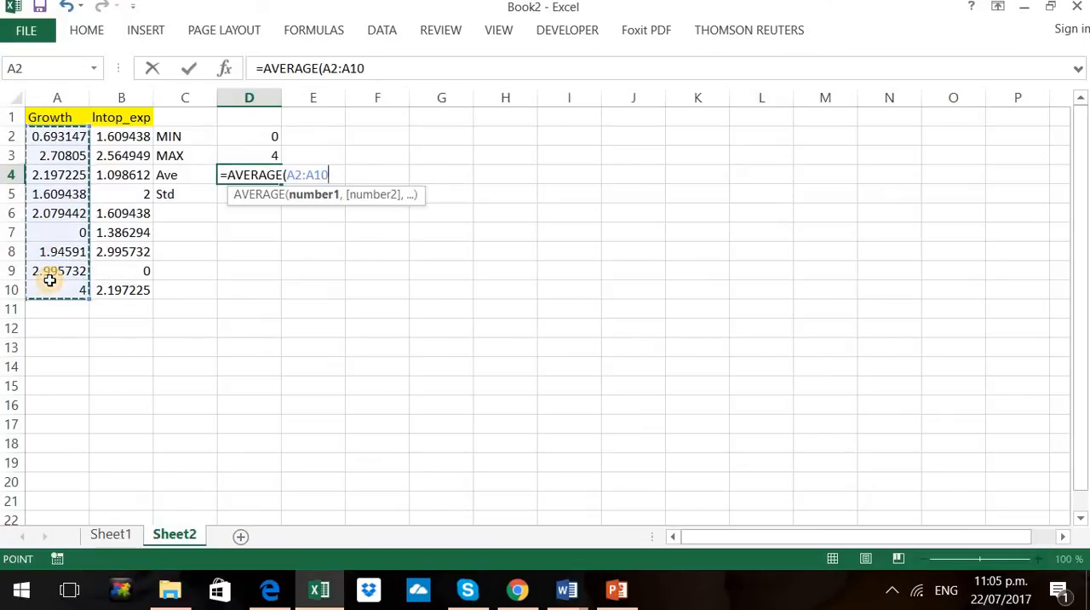
{"action": "key", "text": "Return"}
Calculate the standard deviation of A2:A10 in D5 with the STDEV function
{"action": "type", "text": "=st"}
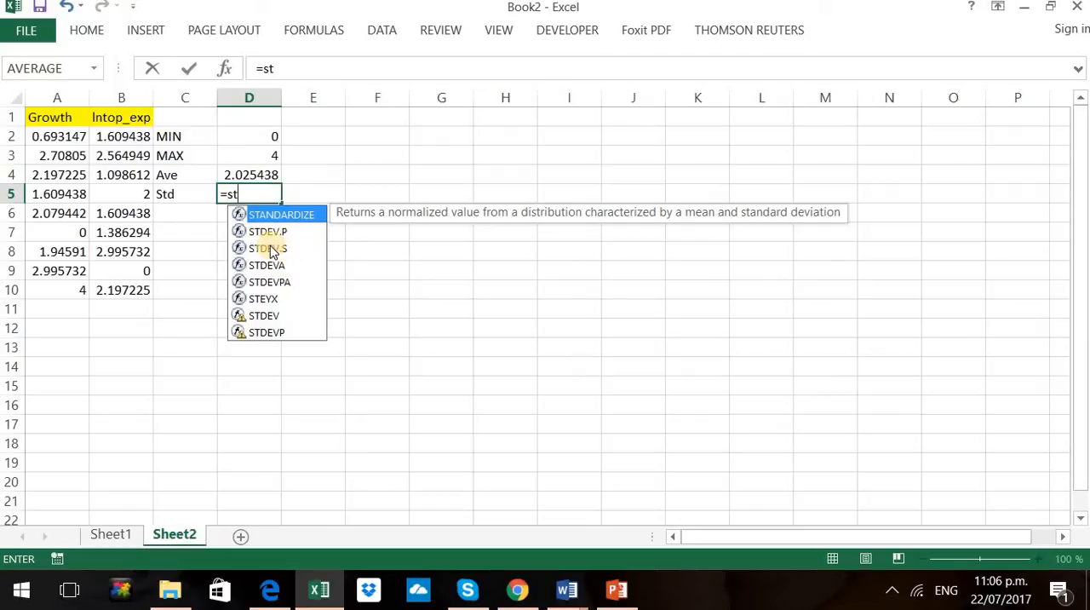
{"action": "double_click", "coordinate": [264, 315]}
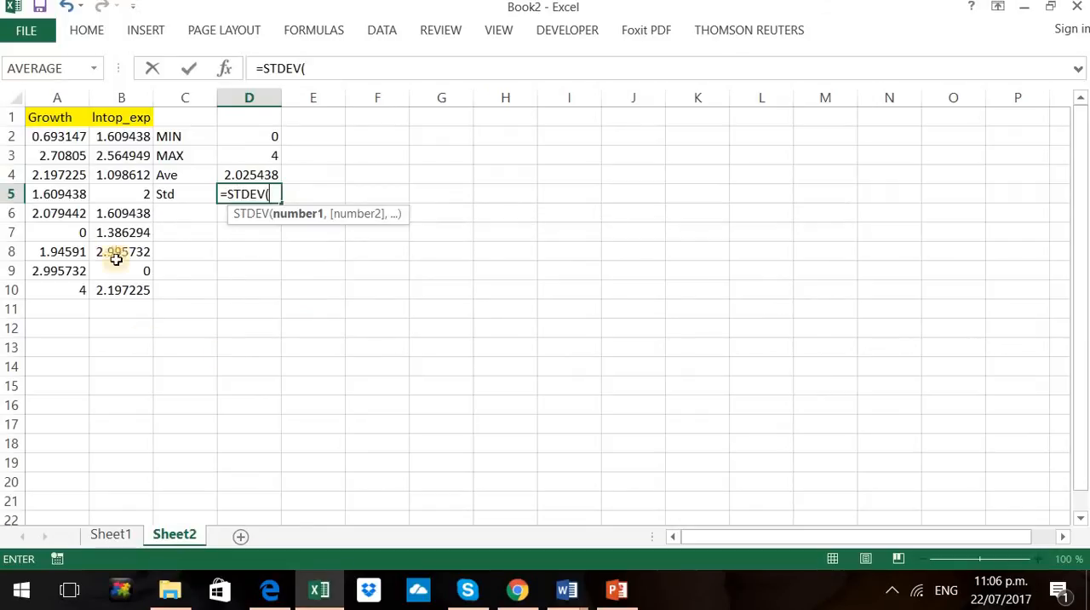
{"action": "left_click_drag", "start_coordinate": [61, 139], "coordinate": [66, 290]}
{"action": "key", "text": "Return"}
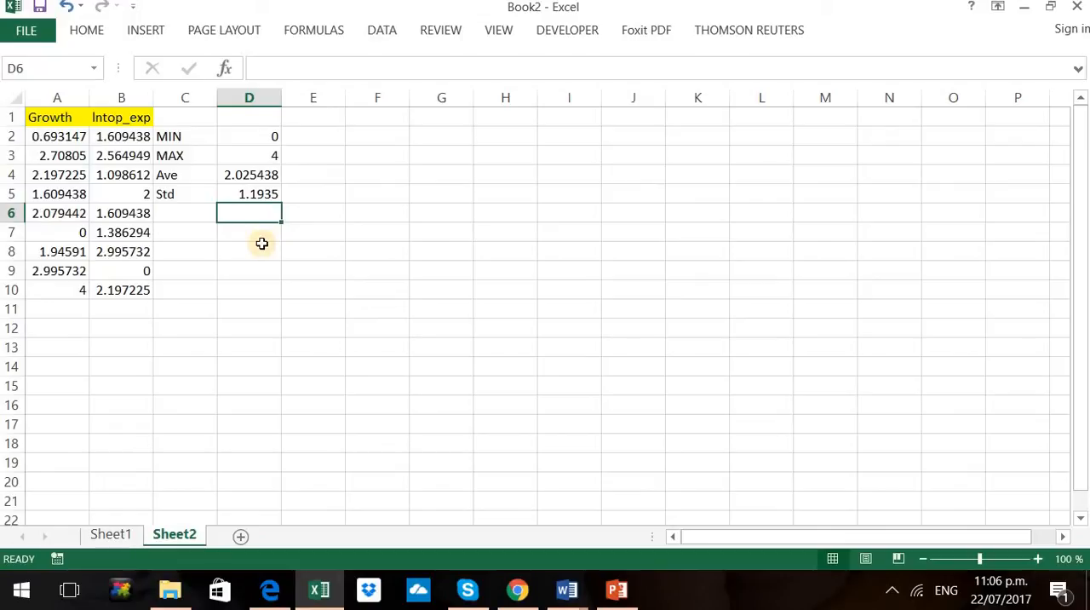
{"action": "left_click", "coordinate": [314, 32]}
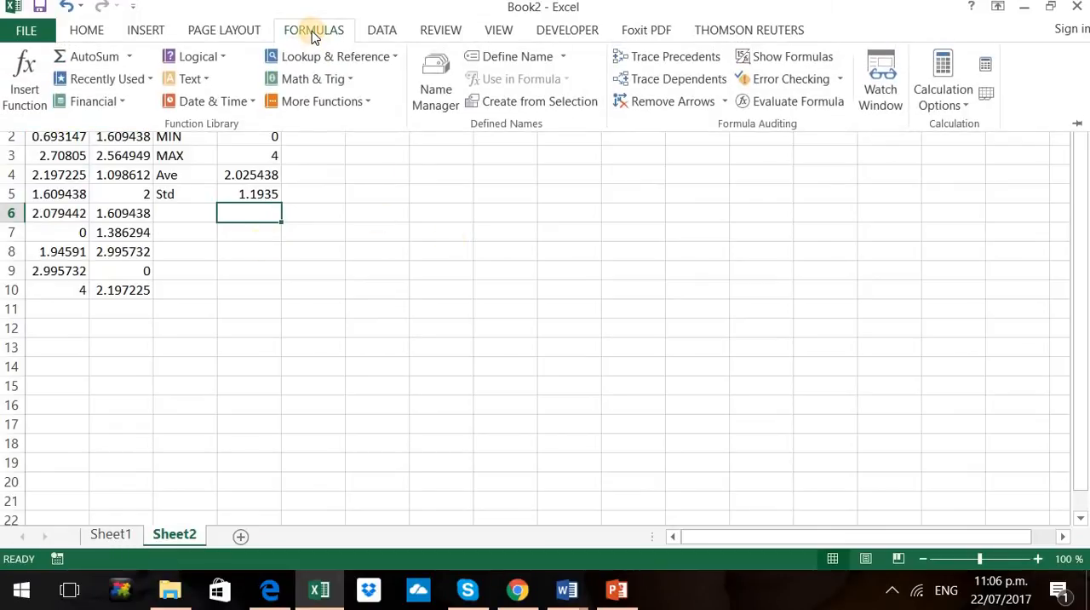
{"action": "left_click", "coordinate": [346, 101]}
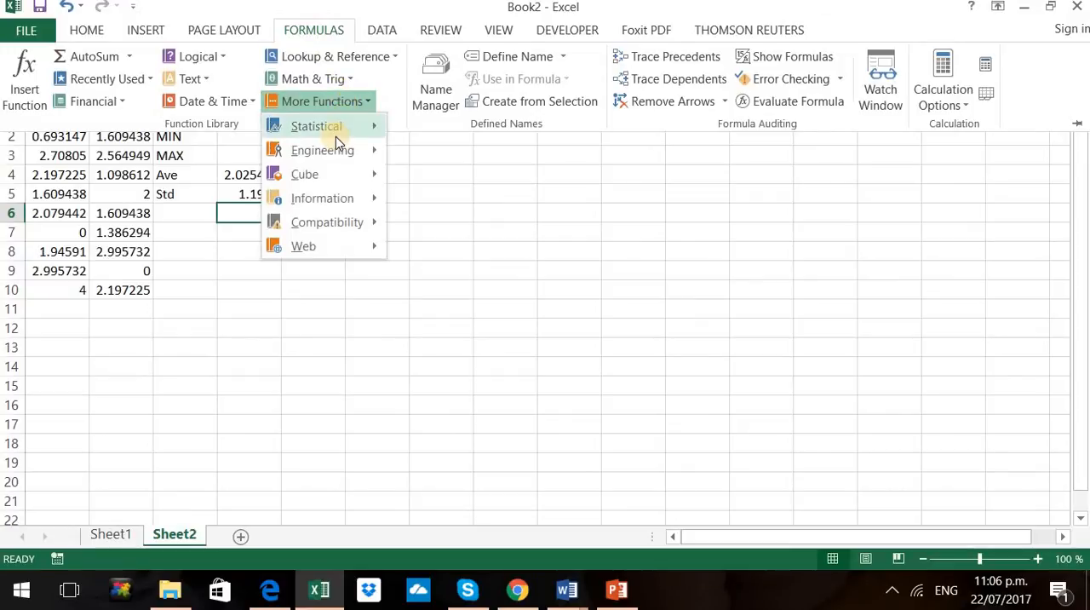
{"action": "left_click", "coordinate": [698, 253]}
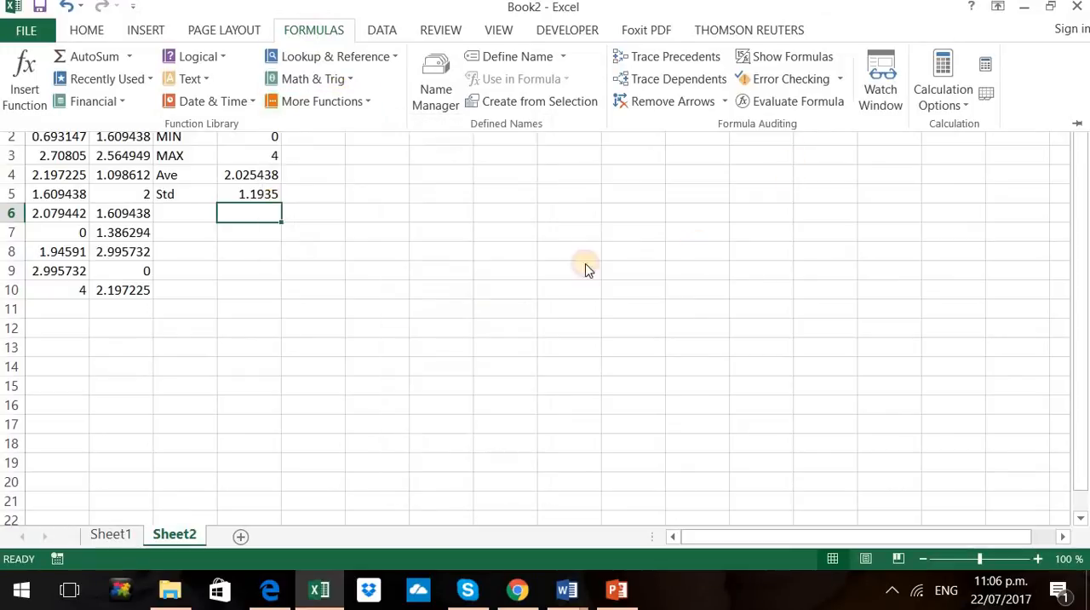
Start the Descriptive Statistics tool from Data Analysis and set its input range to the Growth values in A2:A10
{"action": "left_click", "coordinate": [372, 34]}
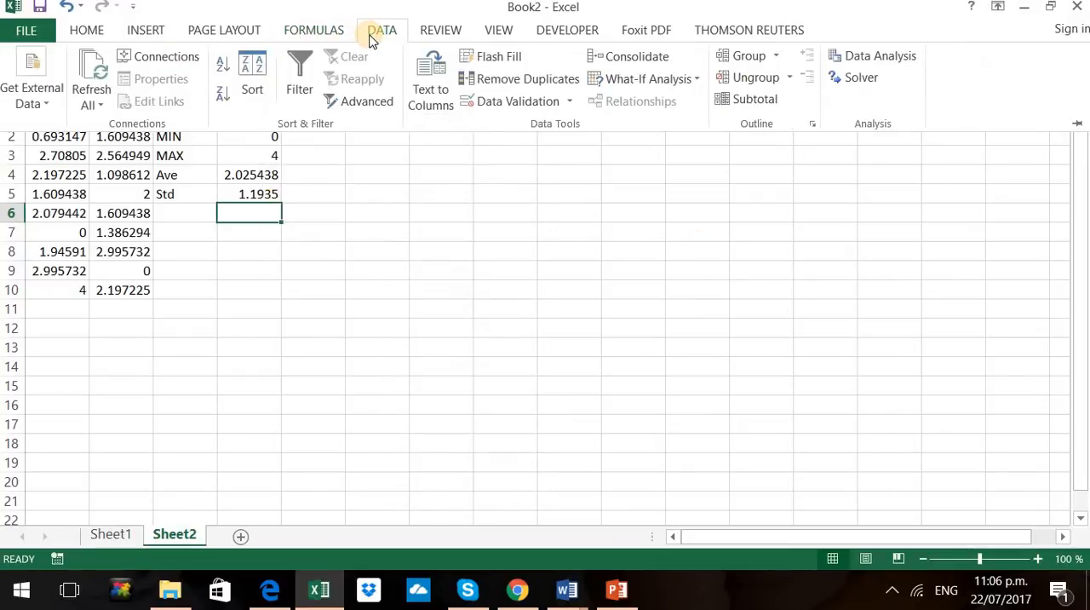
{"action": "left_click", "coordinate": [906, 65]}
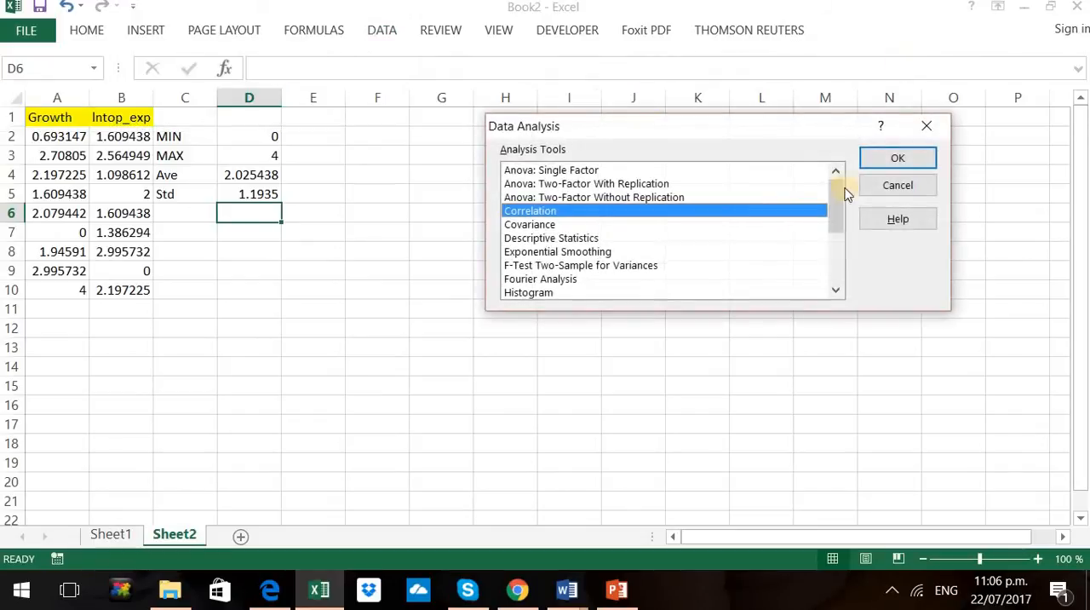
{"action": "mouse_move", "coordinate": [831, 206]}
{"action": "left_mouse_down"}
{"action": "mouse_move", "coordinate": [837, 247]}
{"action": "mouse_move", "coordinate": [837, 193]}
{"action": "mouse_move", "coordinate": [840, 223]}
{"action": "mouse_move", "coordinate": [838, 213]}
{"action": "left_mouse_up"}
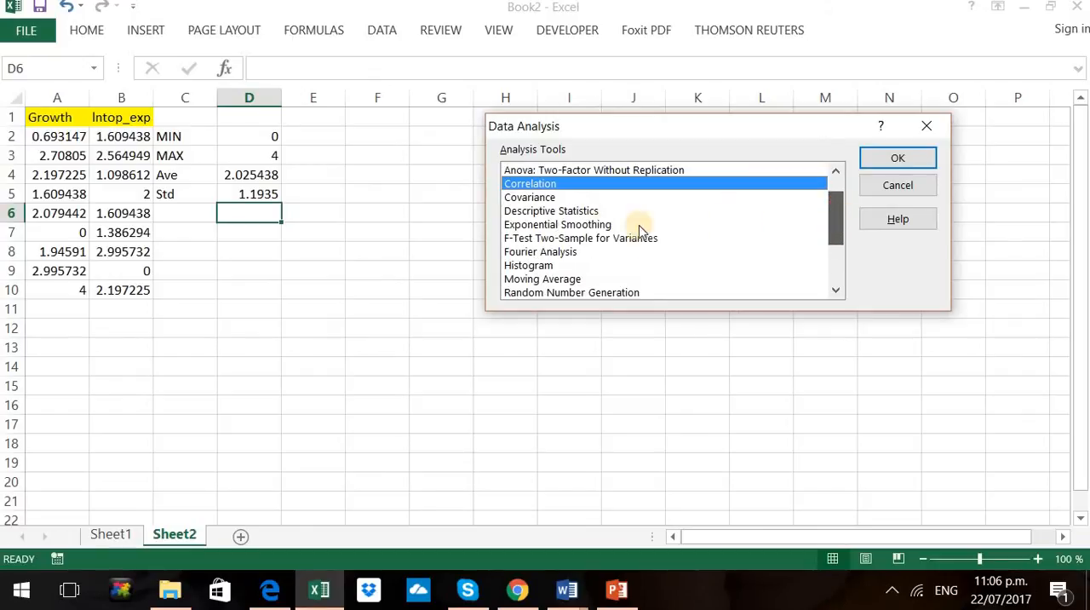
{"action": "left_click", "coordinate": [582, 212]}
{"action": "left_click", "coordinate": [895, 161]}
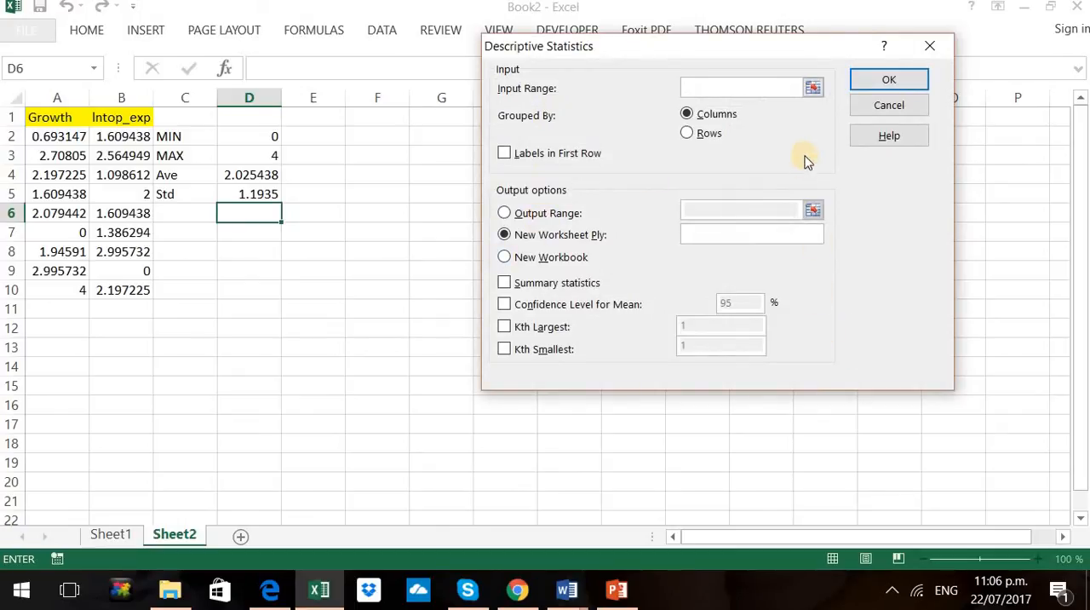
{"action": "left_click", "coordinate": [813, 88]}
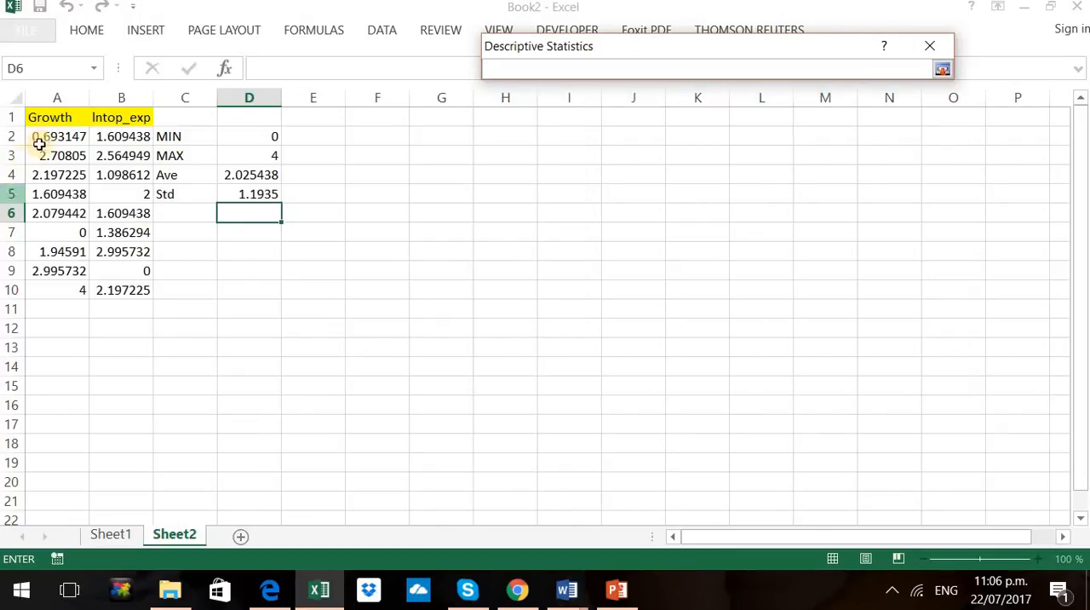
{"action": "left_click_drag", "start_coordinate": [46, 139], "coordinate": [53, 290]}
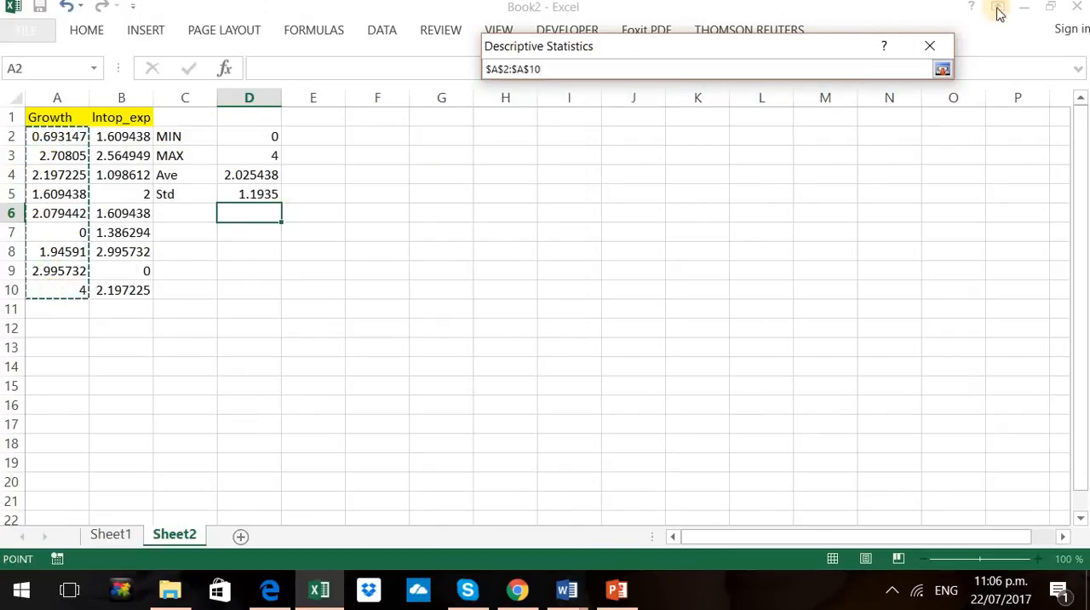
{"action": "left_click", "coordinate": [944, 69]}
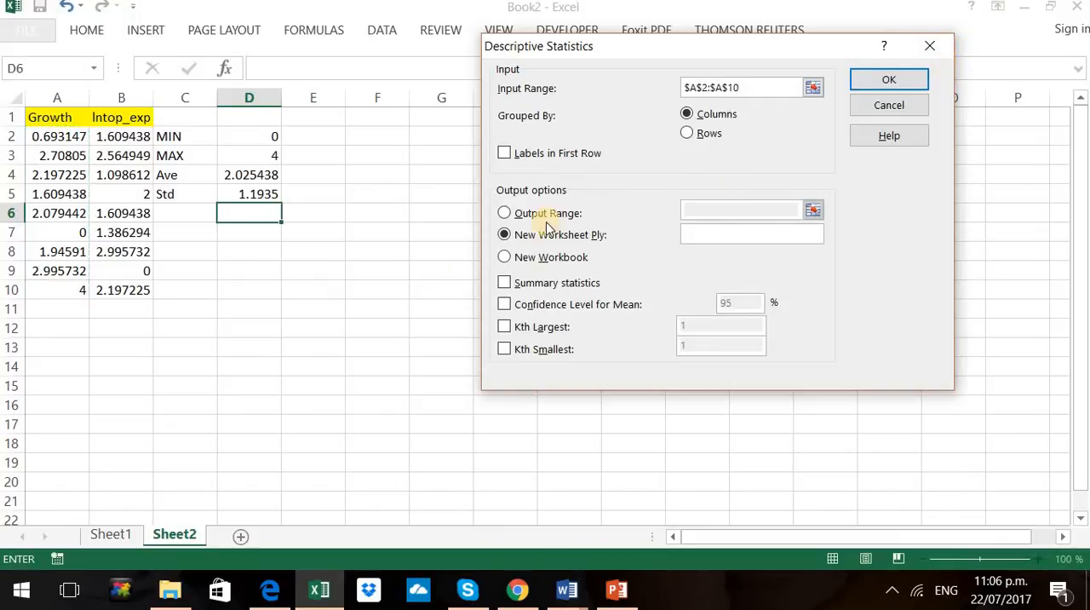
Set the output range to A13, include summary statistics, and run the descriptive statistics analysis
{"action": "left_click", "coordinate": [505, 214]}
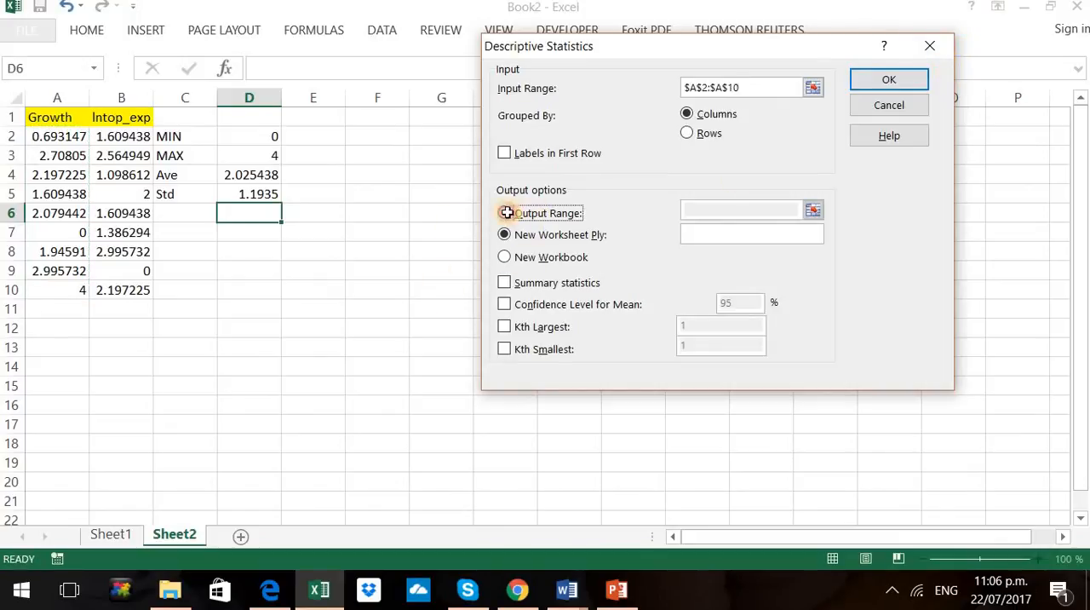
{"action": "left_click", "coordinate": [772, 212]}
{"action": "left_click", "coordinate": [814, 211]}
{"action": "left_click", "coordinate": [53, 346]}
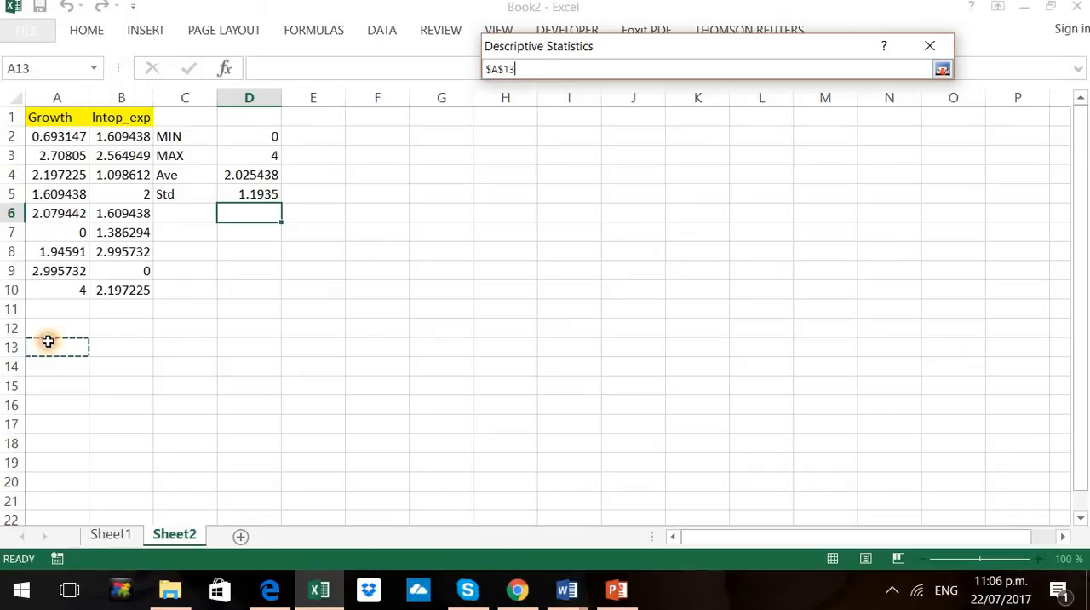
{"action": "left_click", "coordinate": [943, 69]}
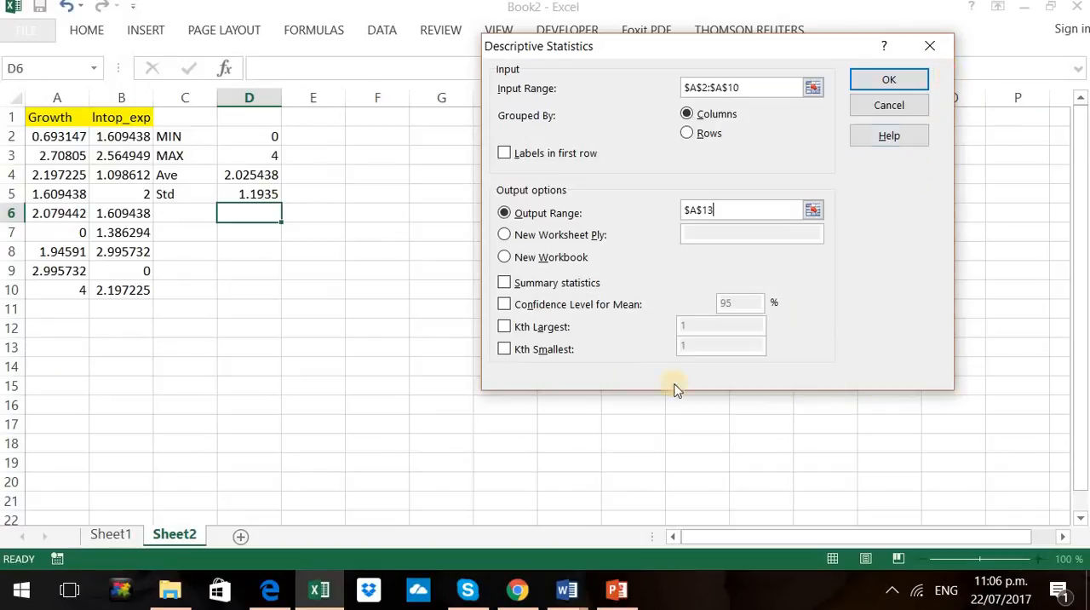
{"action": "left_click", "coordinate": [504, 284]}
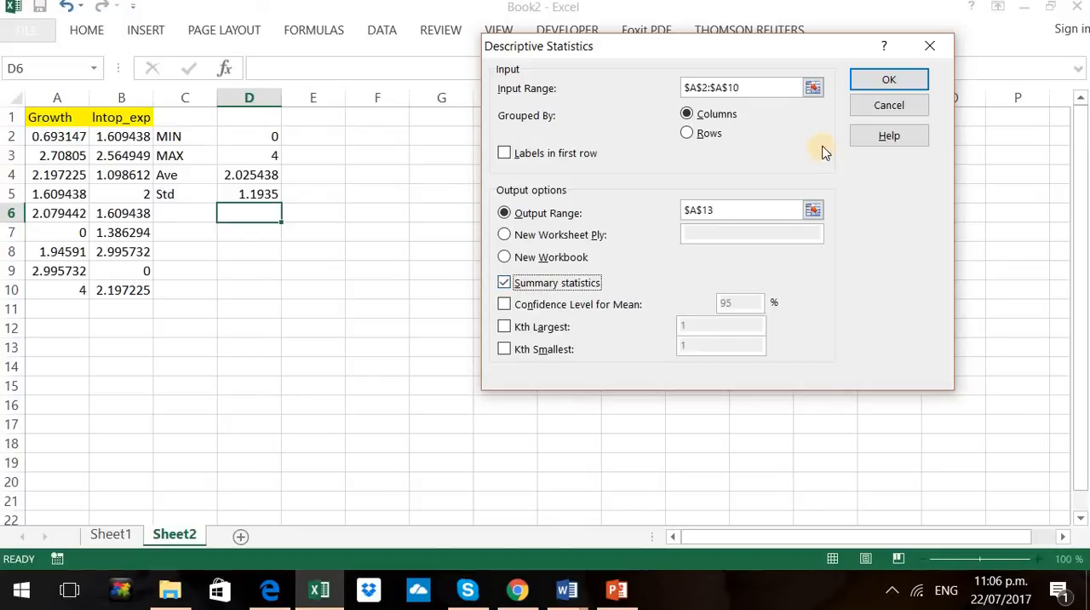
{"action": "left_click", "coordinate": [881, 79]}
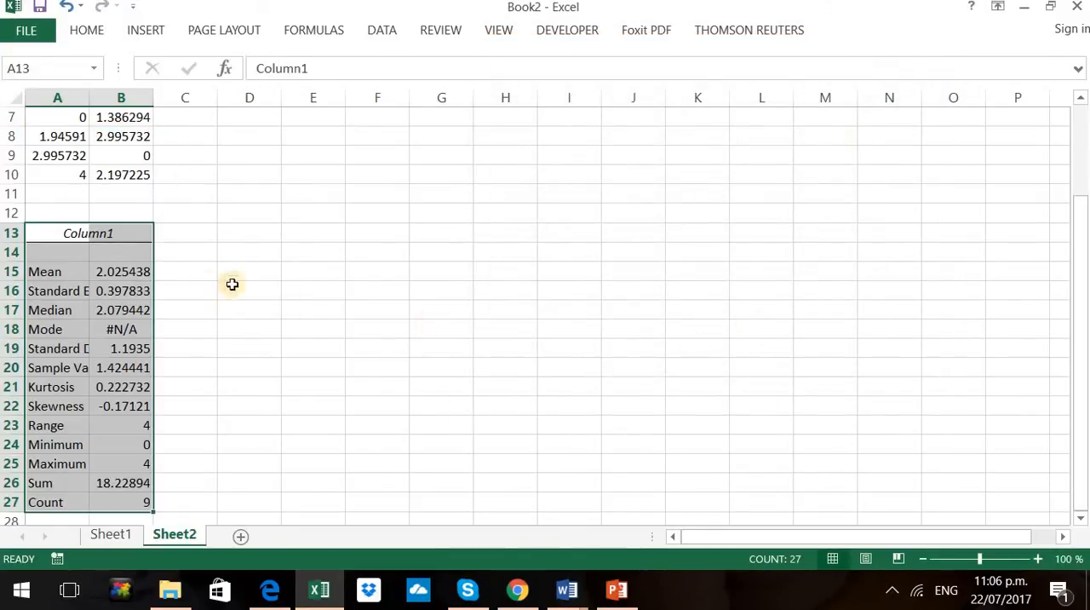
Widen column A slightly to show more of the statistic labels in the output table
{"action": "left_click", "coordinate": [137, 274]}
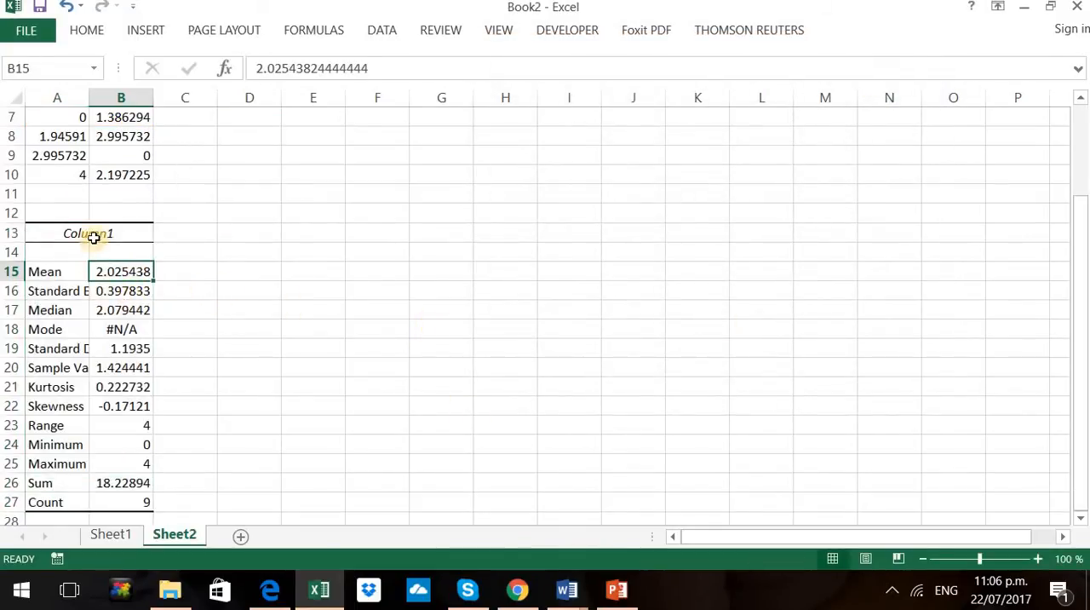
{"action": "left_click_drag", "start_coordinate": [123, 215], "coordinate": [128, 231]}
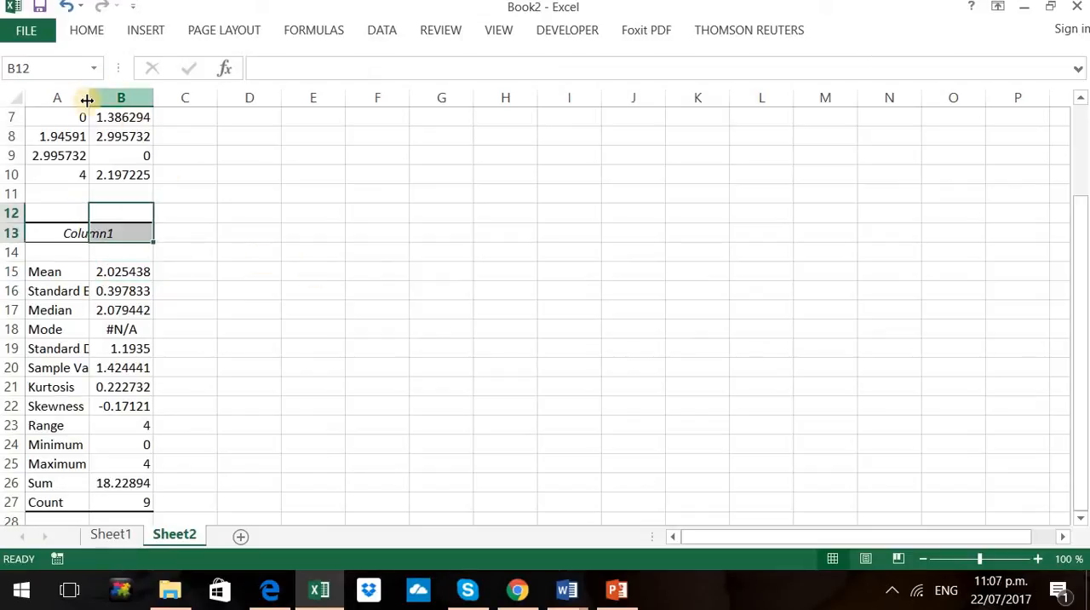
{"action": "left_click_drag", "start_coordinate": [90, 99], "coordinate": [109, 102]}
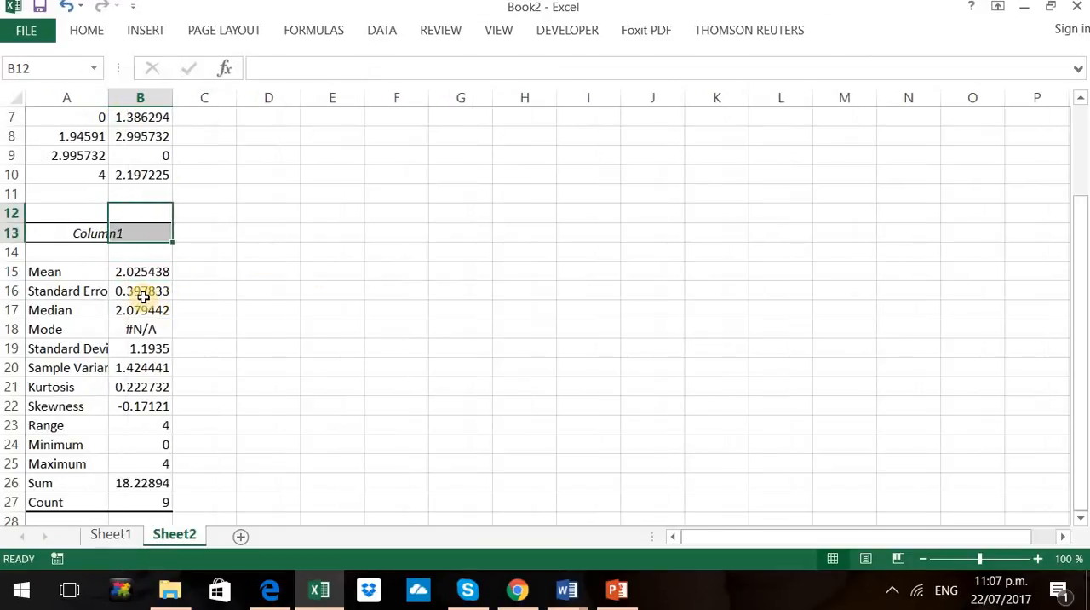
Examine the standard error, median, standard deviation, sample variance and kurtosis values in the output table
{"action": "left_click", "coordinate": [142, 291]}
{"action": "left_click", "coordinate": [123, 310]}
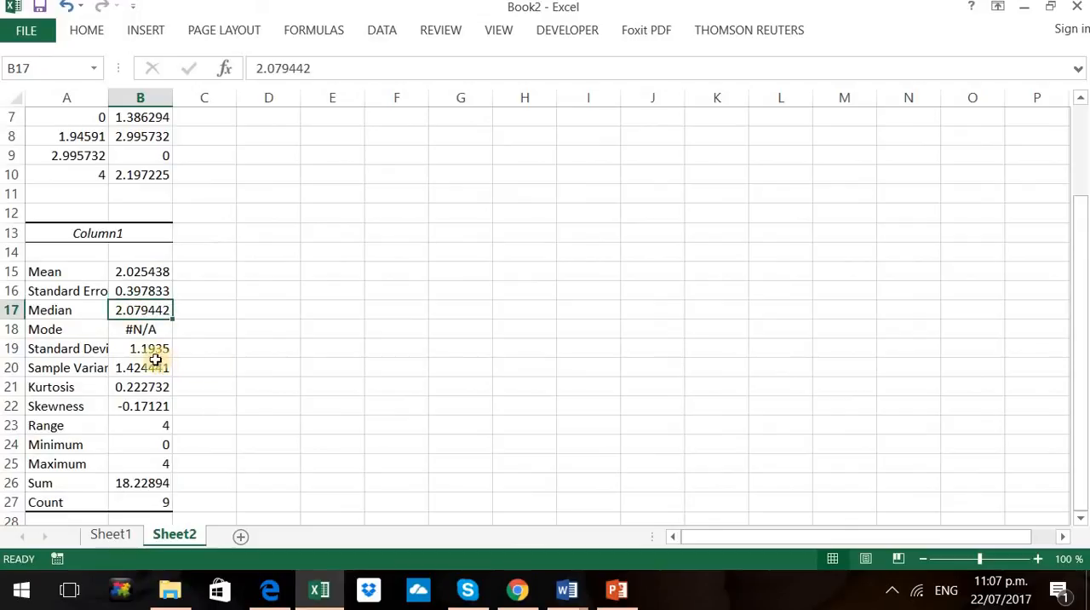
{"action": "left_click", "coordinate": [146, 351]}
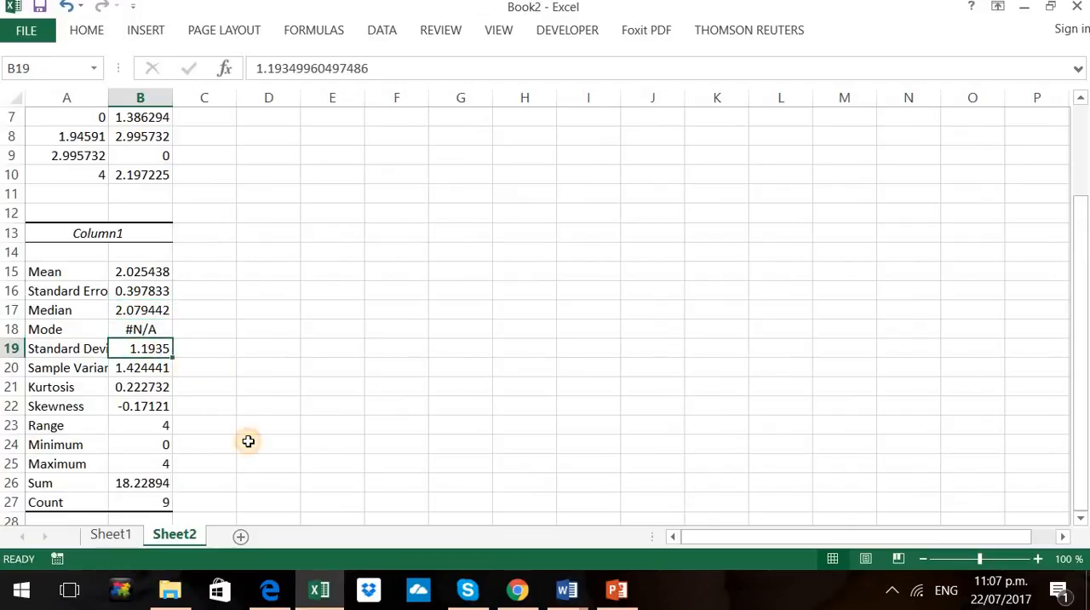
{"action": "left_click", "coordinate": [141, 368]}
{"action": "left_click", "coordinate": [146, 387]}
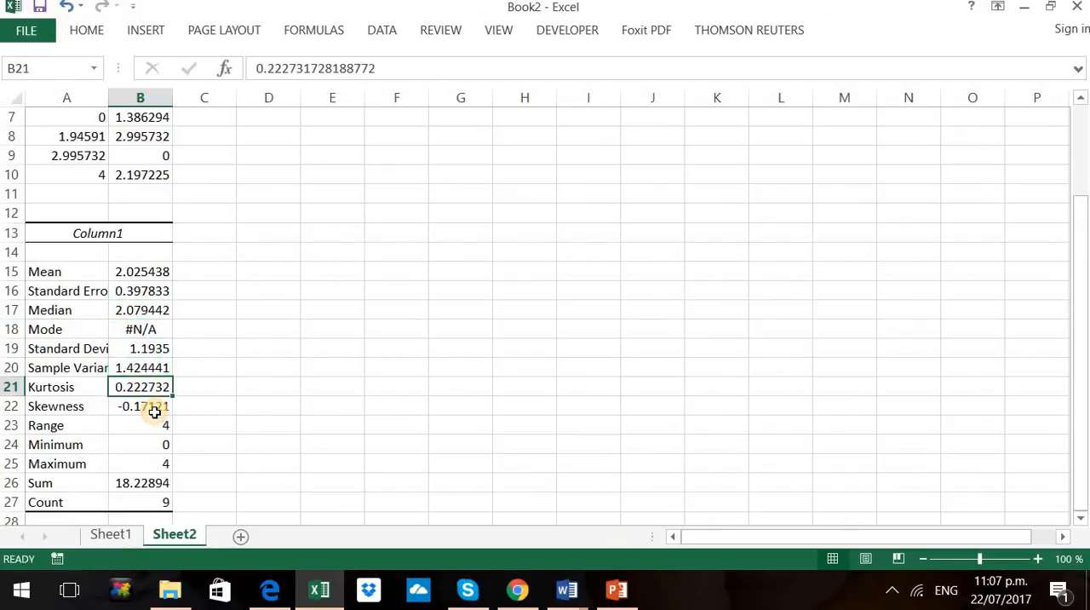
Examine the skewness and minimum values and the rest of the statistics column in the descriptive output table
{"action": "left_click", "coordinate": [154, 409]}
{"action": "left_click", "coordinate": [151, 442]}
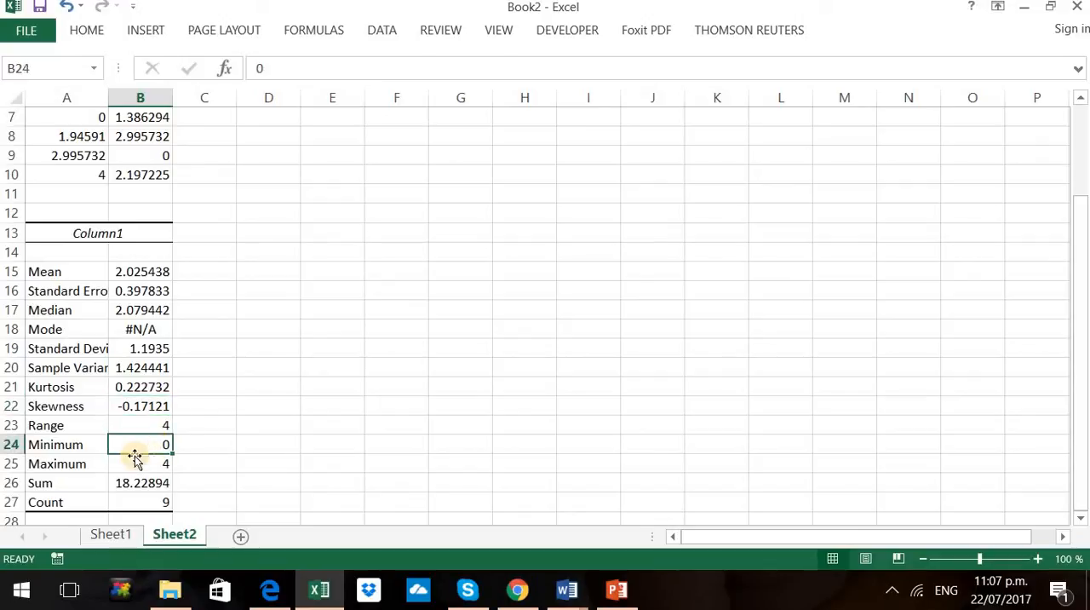
{"action": "left_click_drag", "start_coordinate": [139, 251], "coordinate": [158, 503]}
{"action": "left_click_drag", "start_coordinate": [387, 421], "coordinate": [406, 404]}
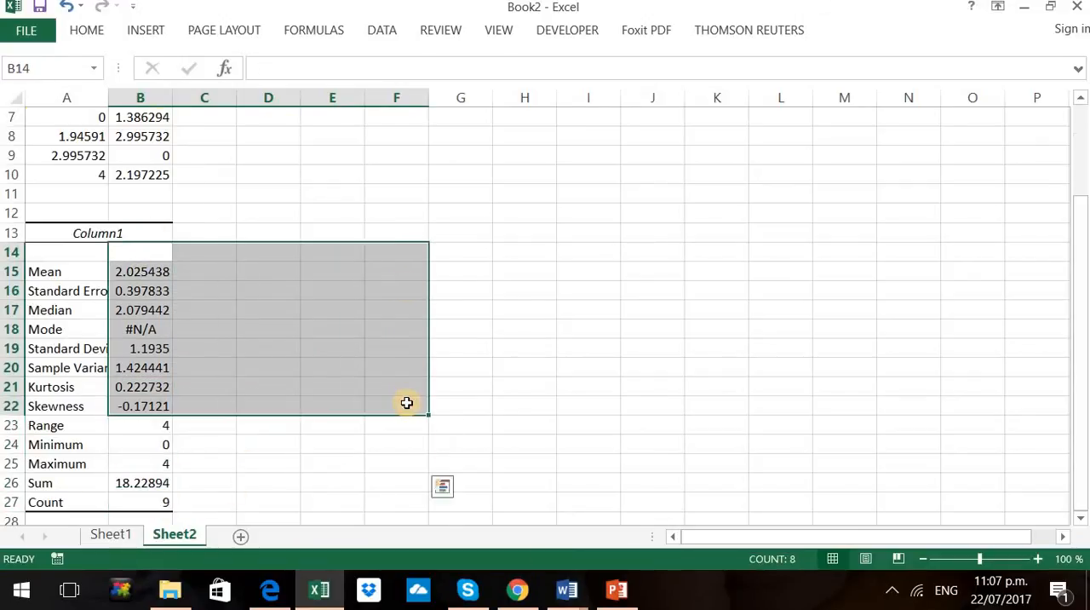
{"action": "scroll", "coordinate": [449, 297], "scroll_direction": "up", "scroll_amount": 2}
{"action": "left_click", "coordinate": [450, 293]}
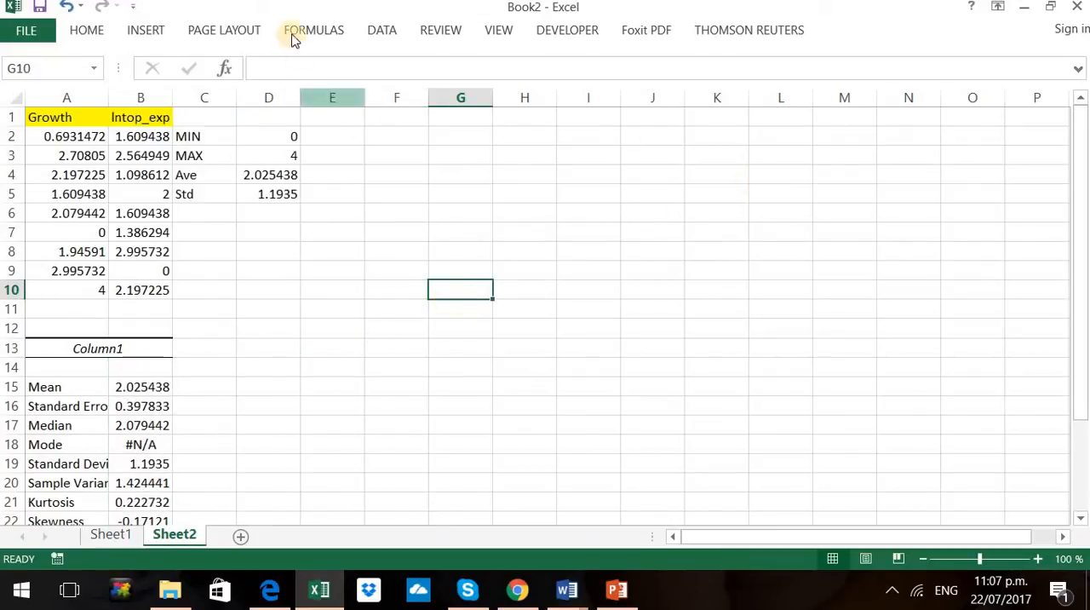
Browse the available functions in the Statistical category of the function library
{"action": "left_click", "coordinate": [303, 30]}
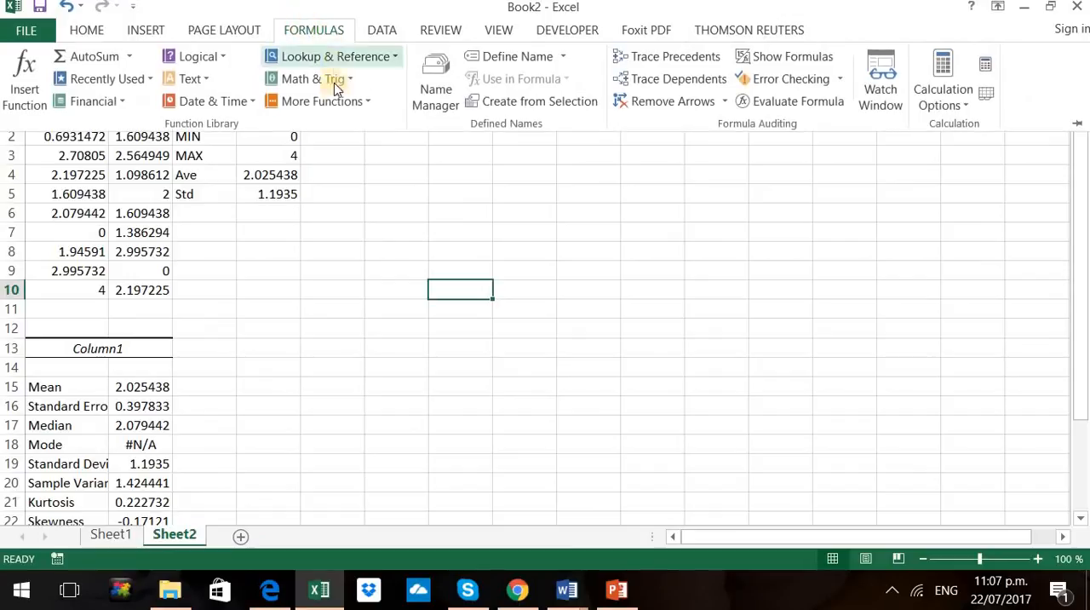
{"action": "left_click", "coordinate": [339, 111]}
{"action": "mouse_move", "coordinate": [341, 130]}
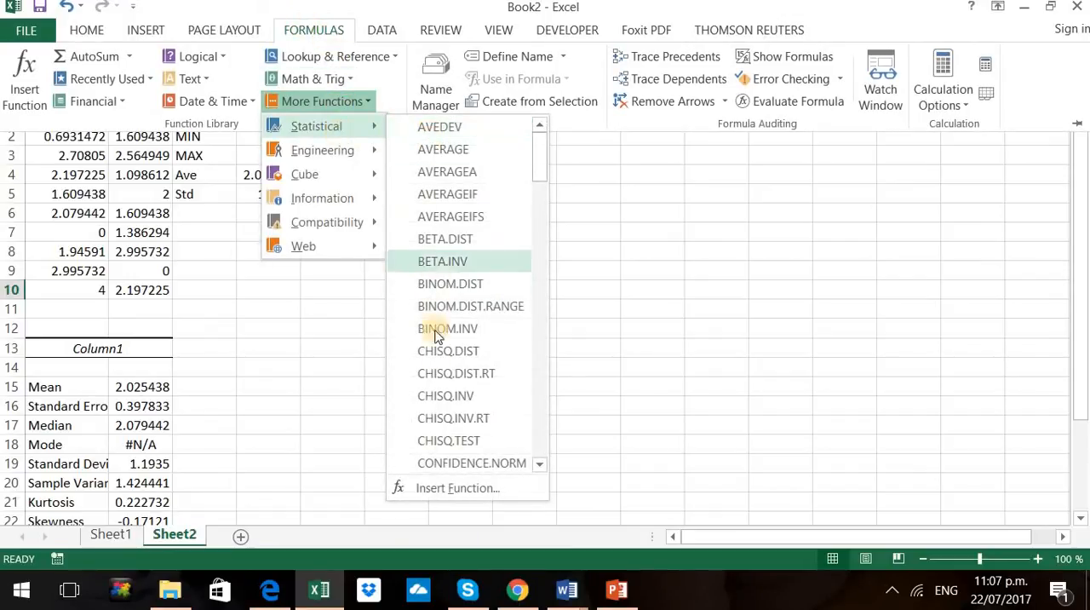
{"action": "left_click", "coordinate": [357, 442]}
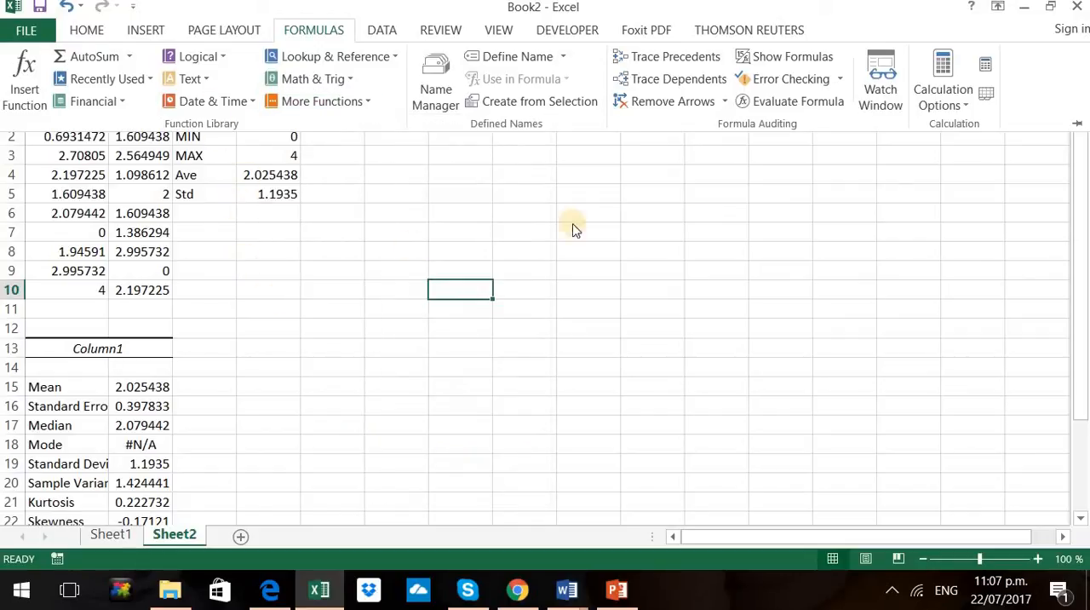
Review the Descriptive Statistics settings for input range A2:A10, output range A13 and summary statistics, and close the analysis tools
{"action": "left_click", "coordinate": [374, 31]}
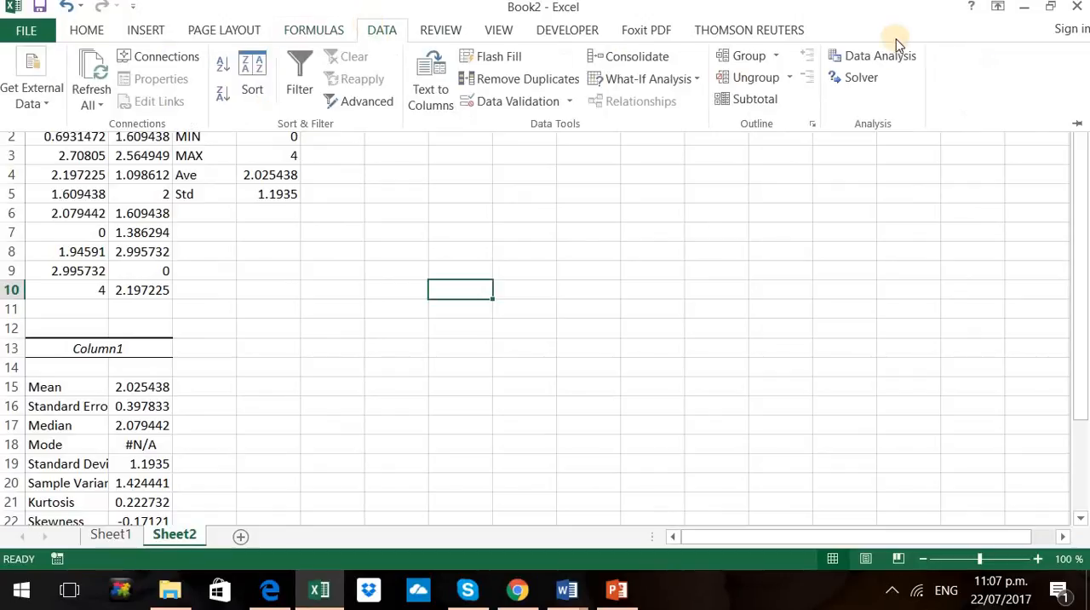
{"action": "left_click", "coordinate": [891, 58]}
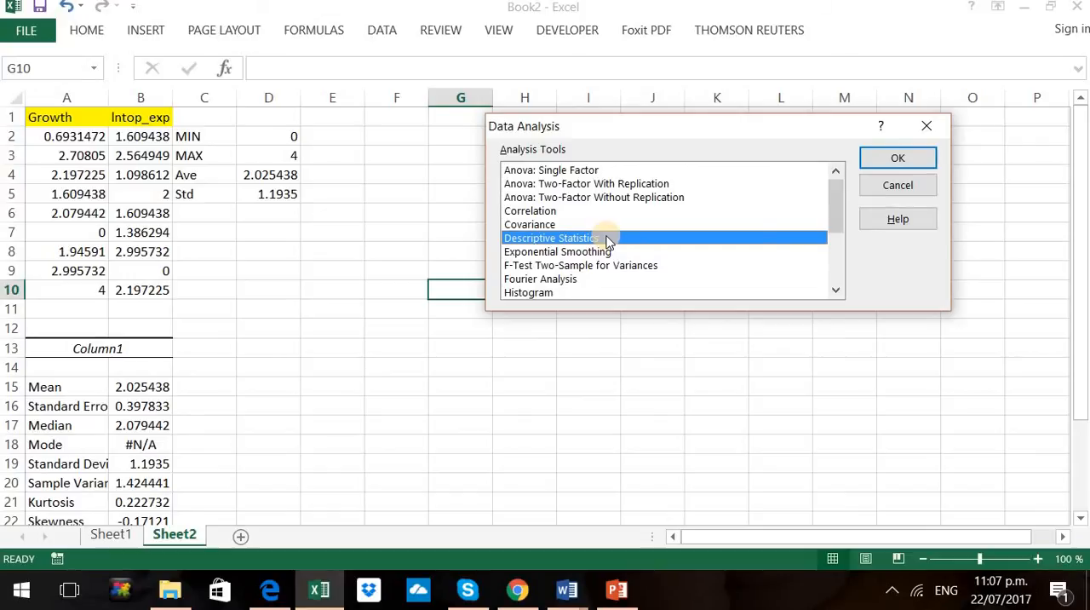
{"action": "left_click", "coordinate": [898, 157]}
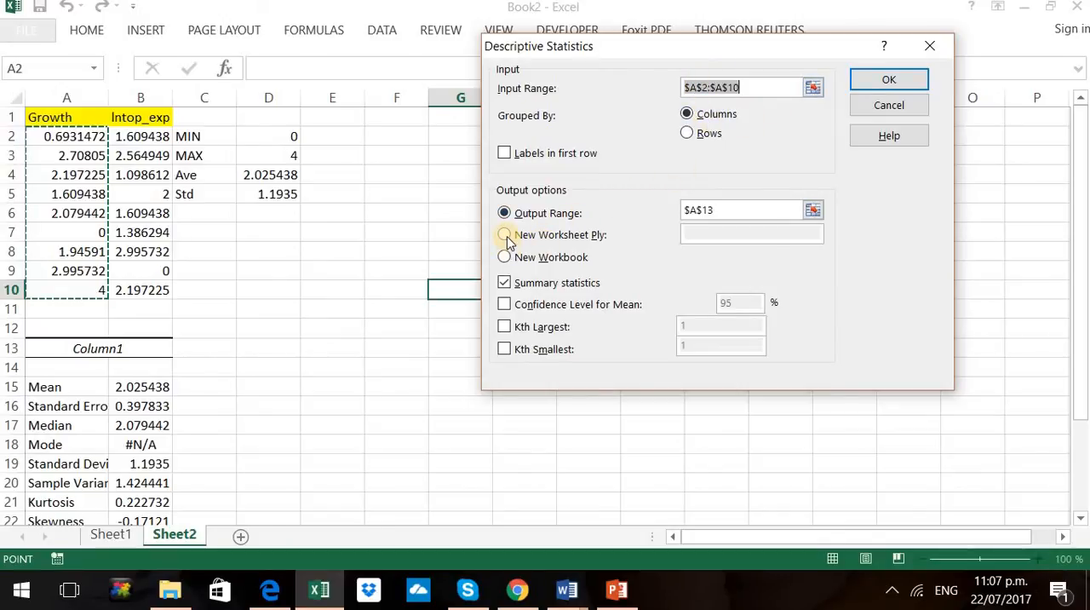
{"action": "left_click", "coordinate": [504, 213]}
{"action": "left_click", "coordinate": [888, 81]}
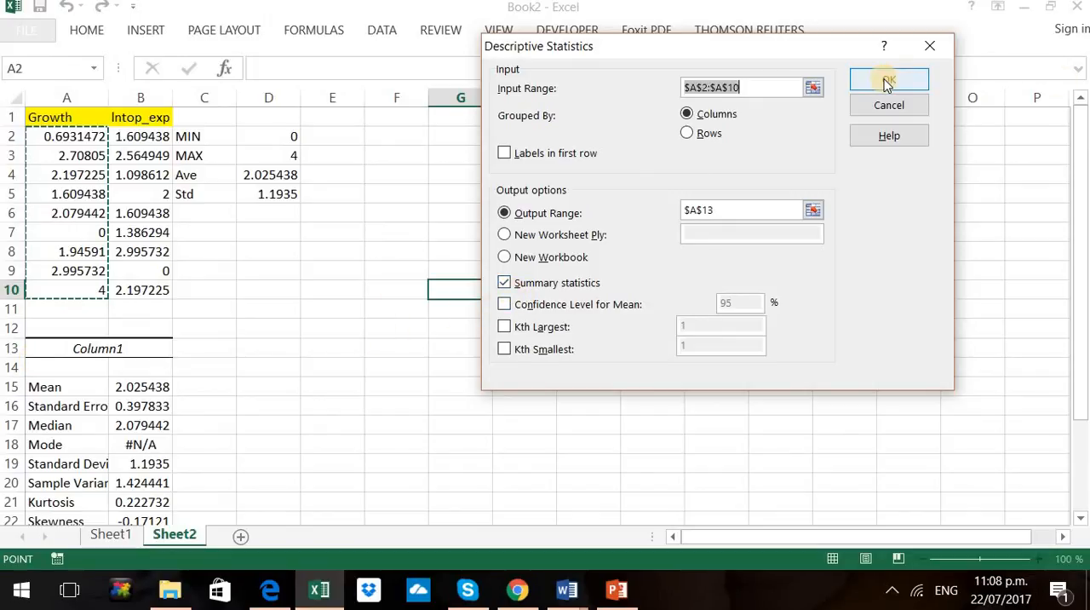
{"action": "left_click", "coordinate": [886, 81]}
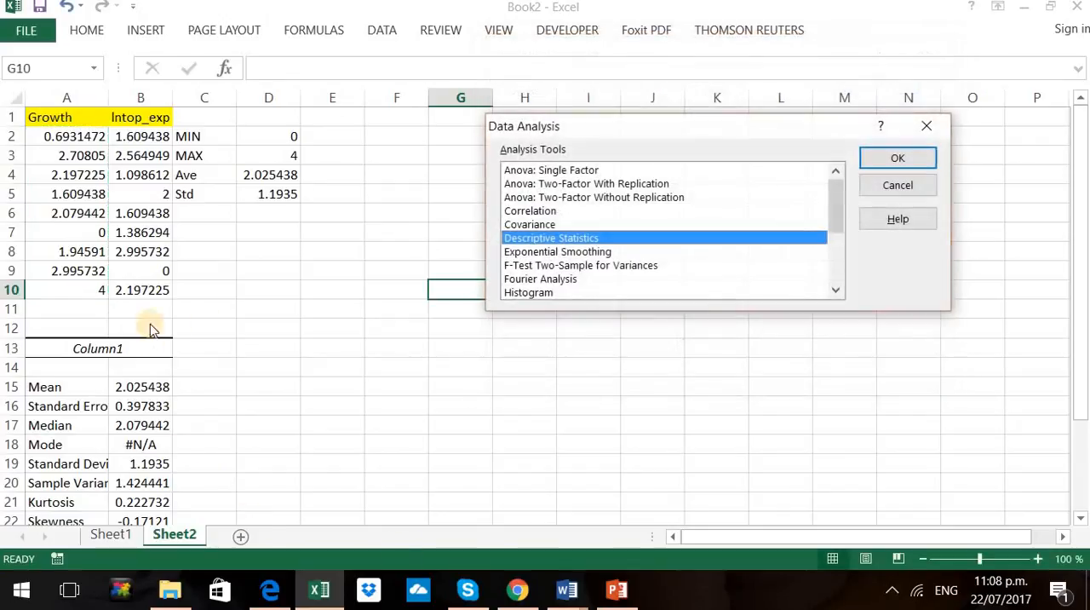
{"action": "left_click", "coordinate": [909, 192]}
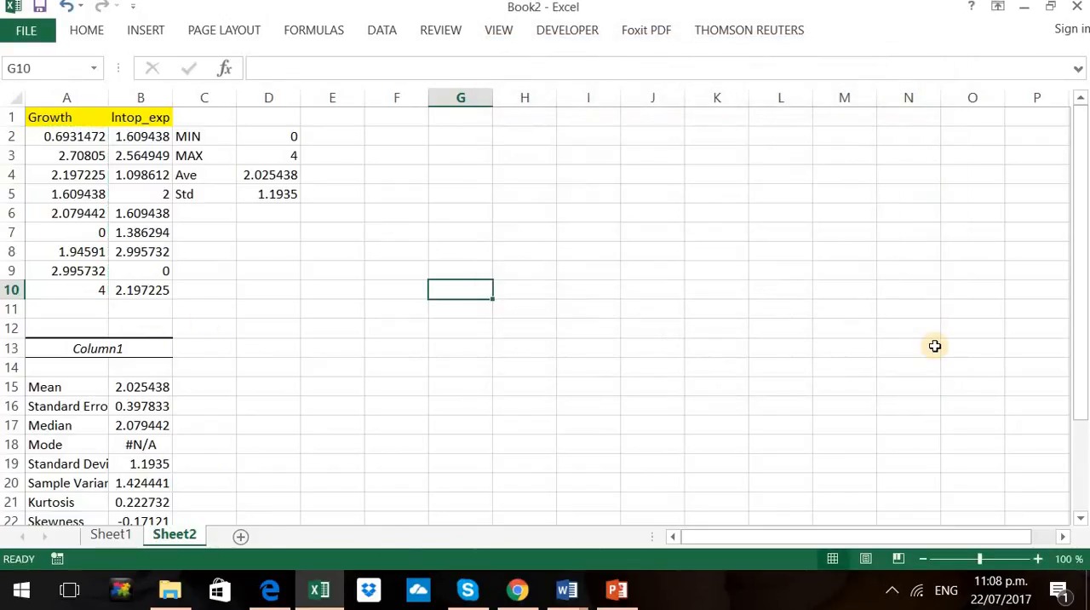
Switch to PowerPoint to check the slide's list of correlation and regression functions, and return to the Excel workbook
{"action": "left_click", "coordinate": [619, 596]}
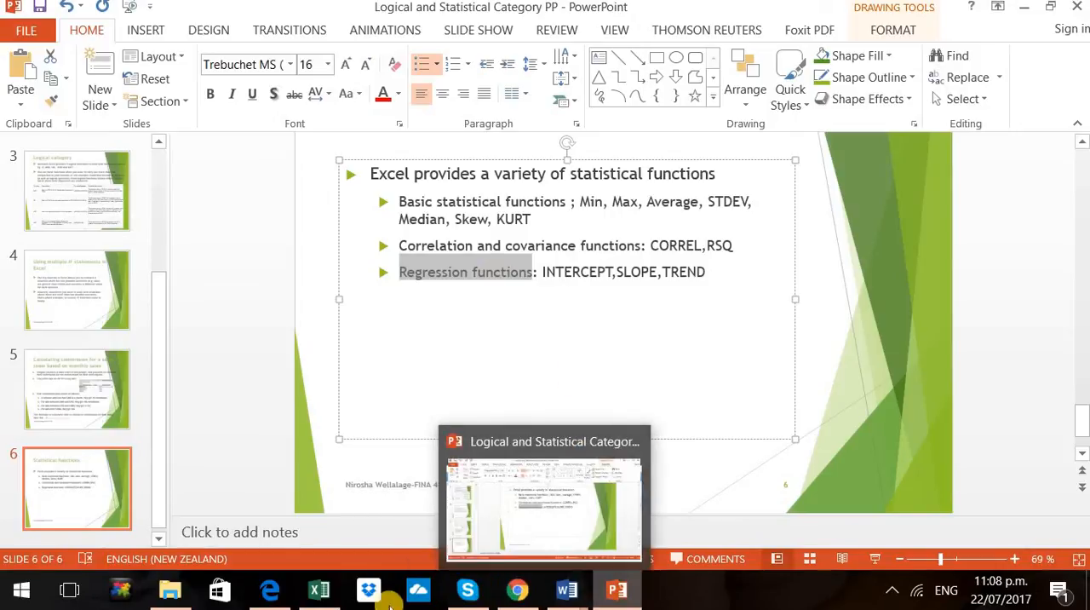
{"action": "mouse_move", "coordinate": [319, 593]}
{"action": "left_click", "coordinate": [314, 542]}
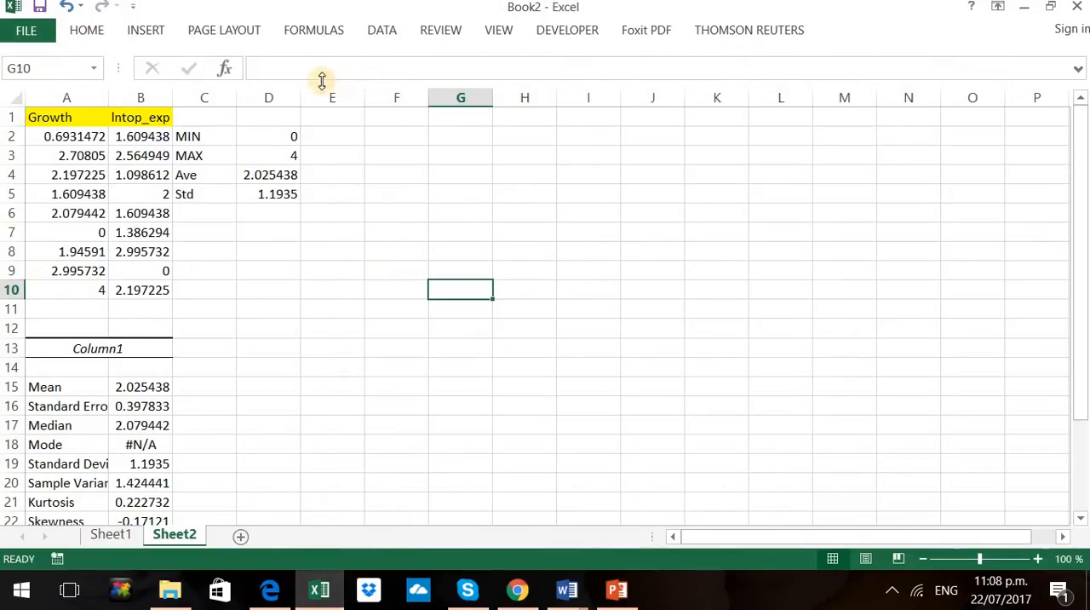
{"action": "left_click", "coordinate": [325, 38]}
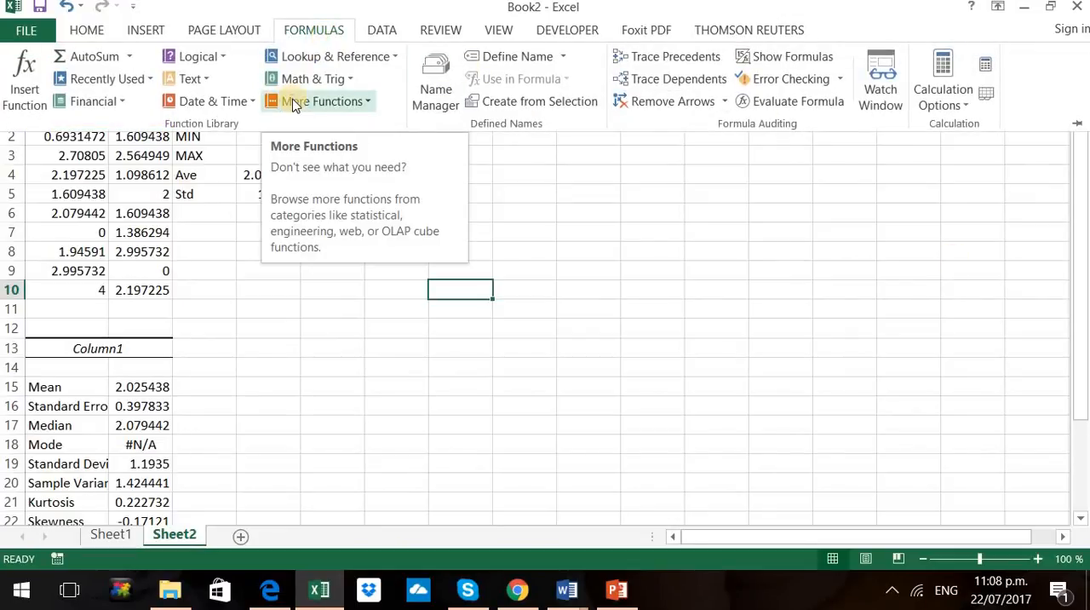
{"action": "left_click", "coordinate": [294, 102]}
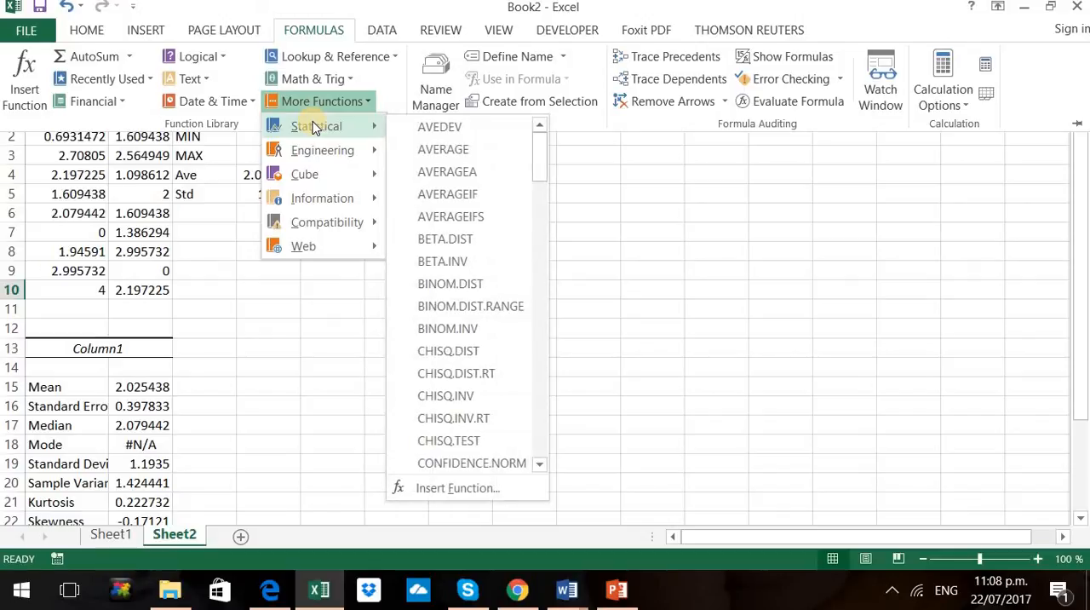
{"action": "left_click", "coordinate": [286, 400]}
{"action": "left_click_drag", "start_coordinate": [289, 326], "coordinate": [955, 137]}
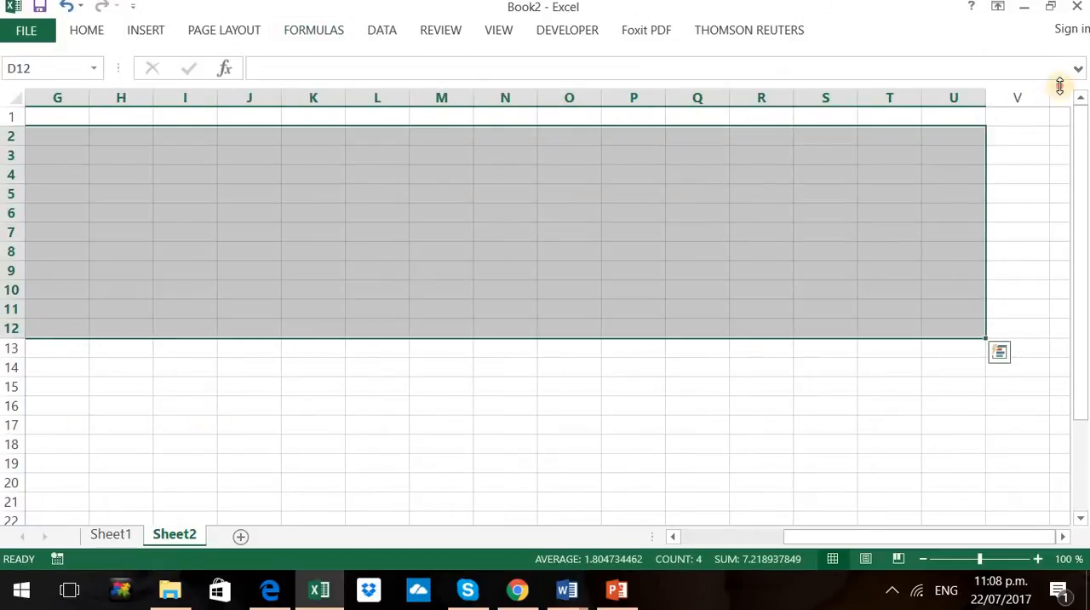
{"action": "left_click", "coordinate": [1020, 156]}
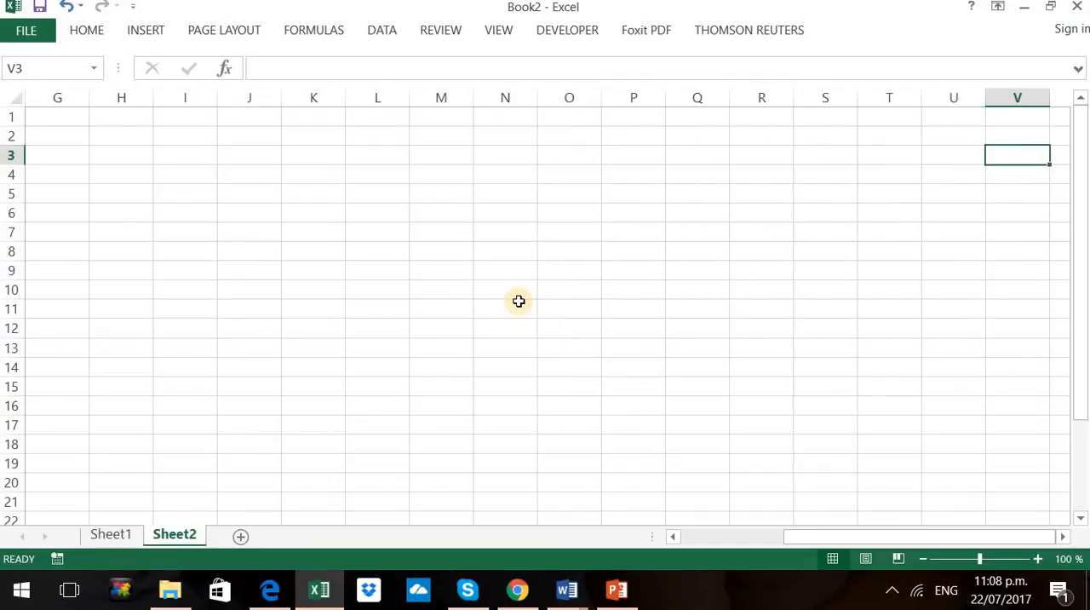
{"action": "left_click_drag", "start_coordinate": [865, 537], "coordinate": [408, 538]}
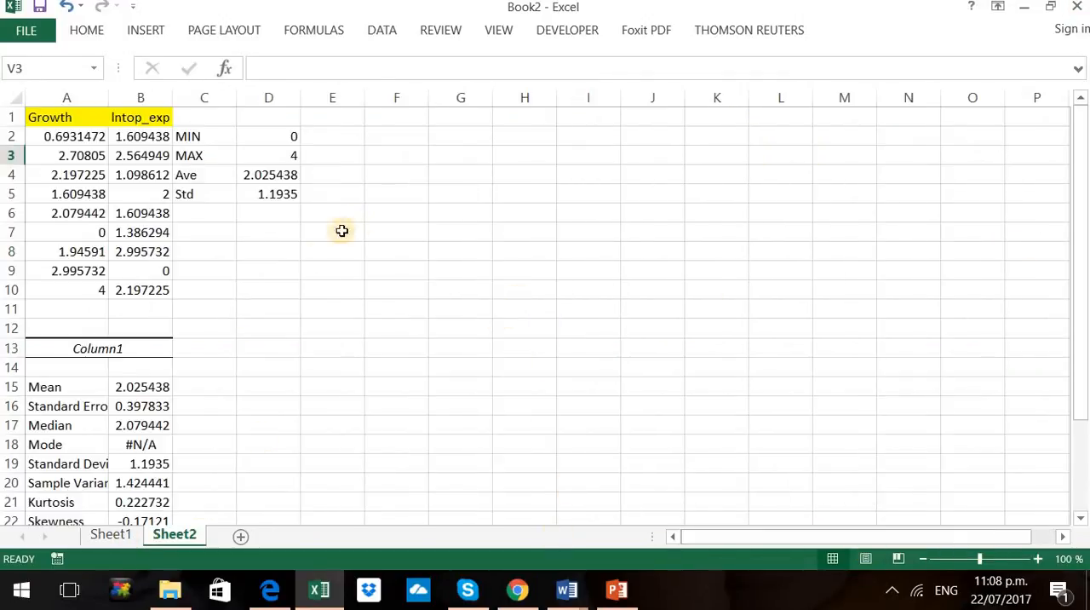
Calculate the correlation between the Growth and lntop_exp values in cell D9 with =CORREL(A2:A10,B2:B10)
{"action": "left_click", "coordinate": [261, 267]}
{"action": "type", "text": "=co"}
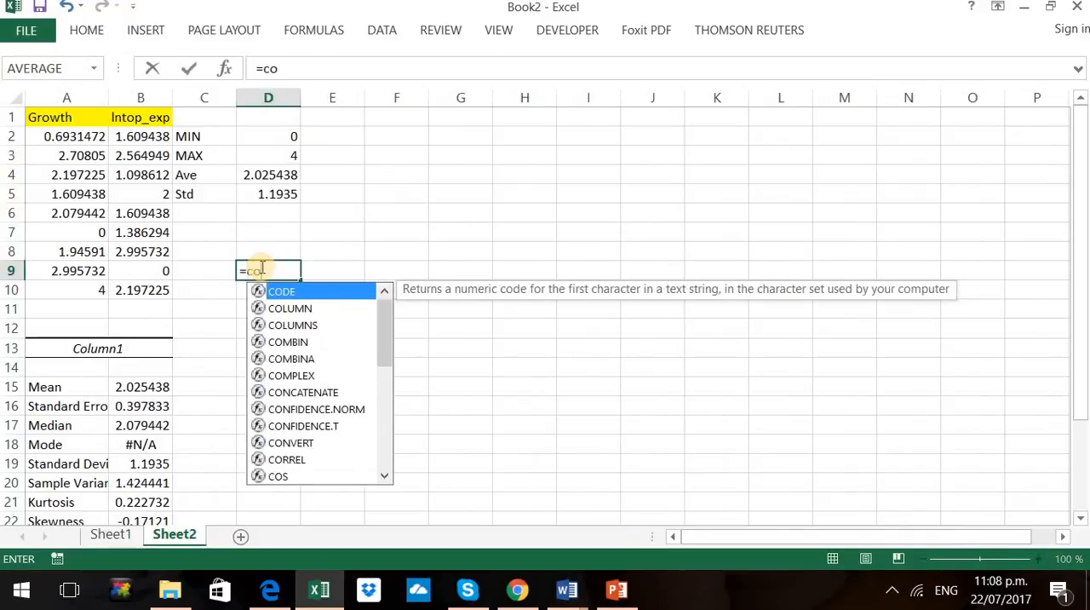
{"action": "type", "text": "r"}
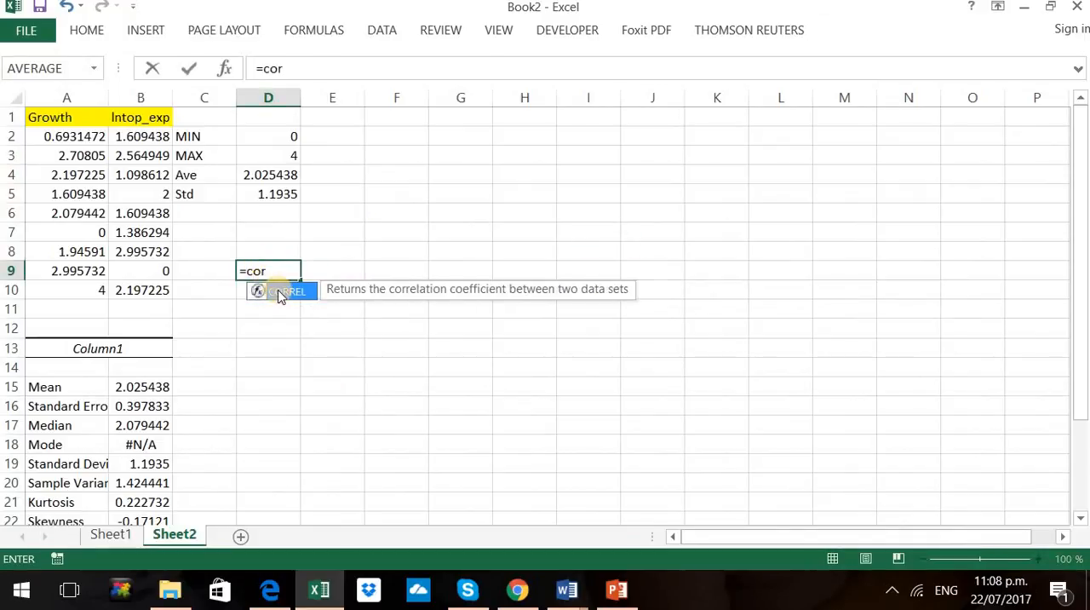
{"action": "double_click", "coordinate": [279, 294]}
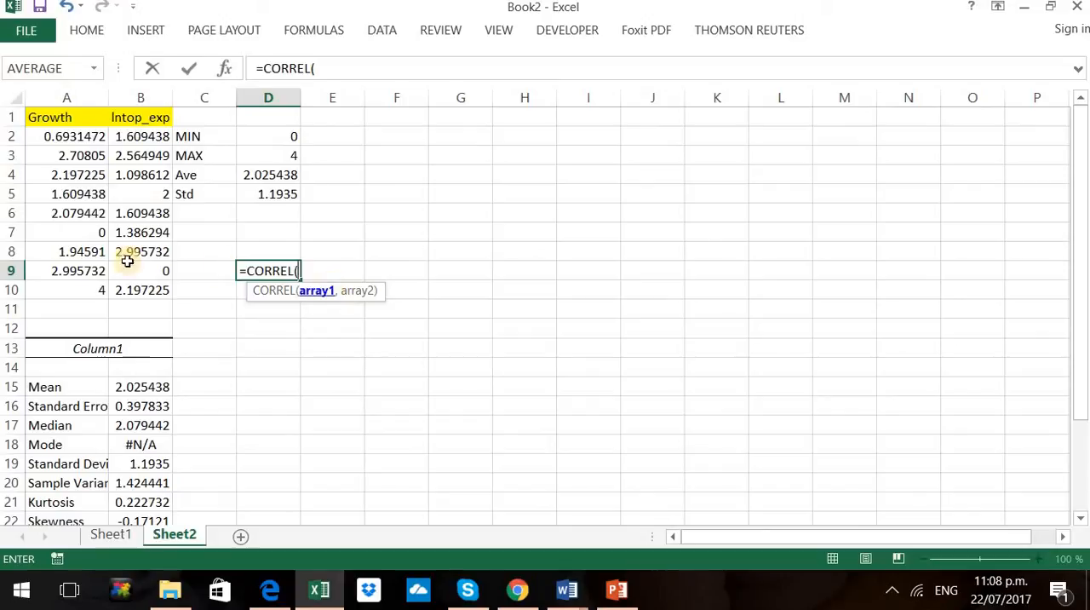
{"action": "left_click_drag", "start_coordinate": [77, 129], "coordinate": [75, 287]}
{"action": "type", "text": ","}
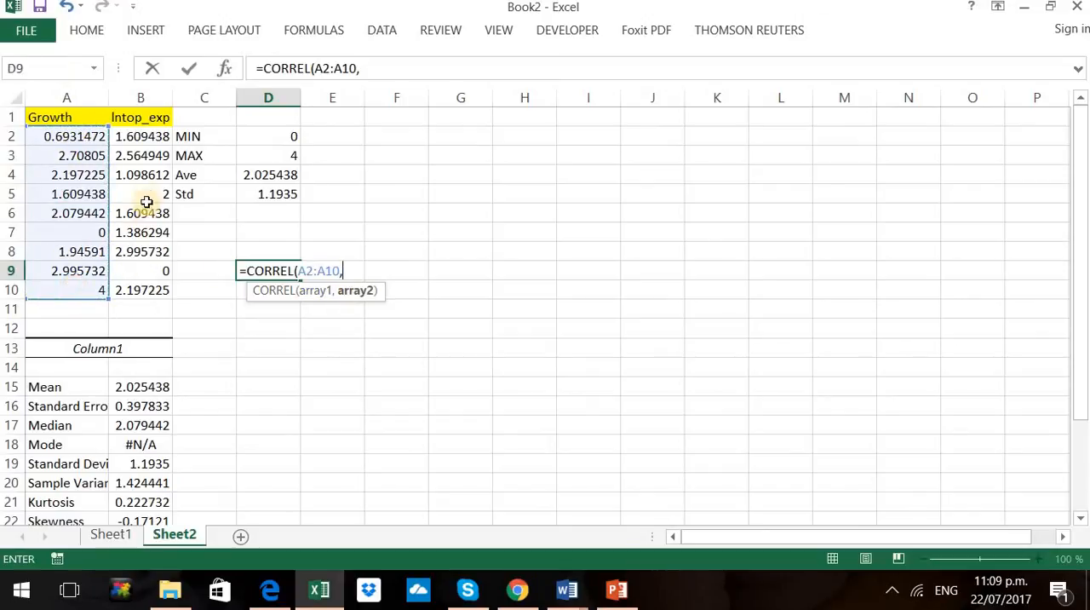
{"action": "left_click_drag", "start_coordinate": [134, 136], "coordinate": [132, 282]}
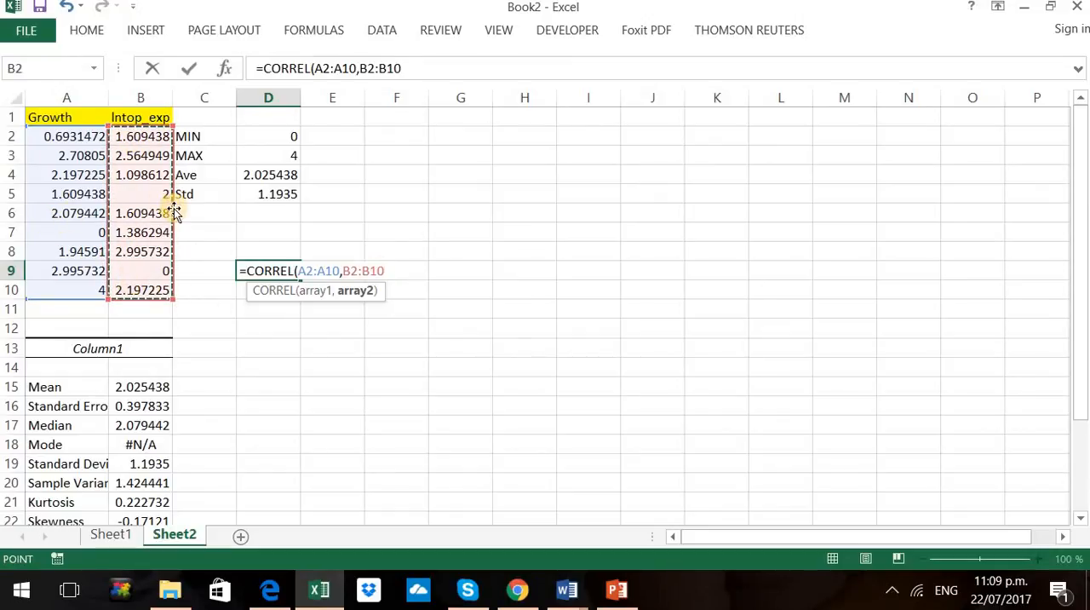
{"action": "type", "text": ")"}
{"action": "key", "text": "Return"}
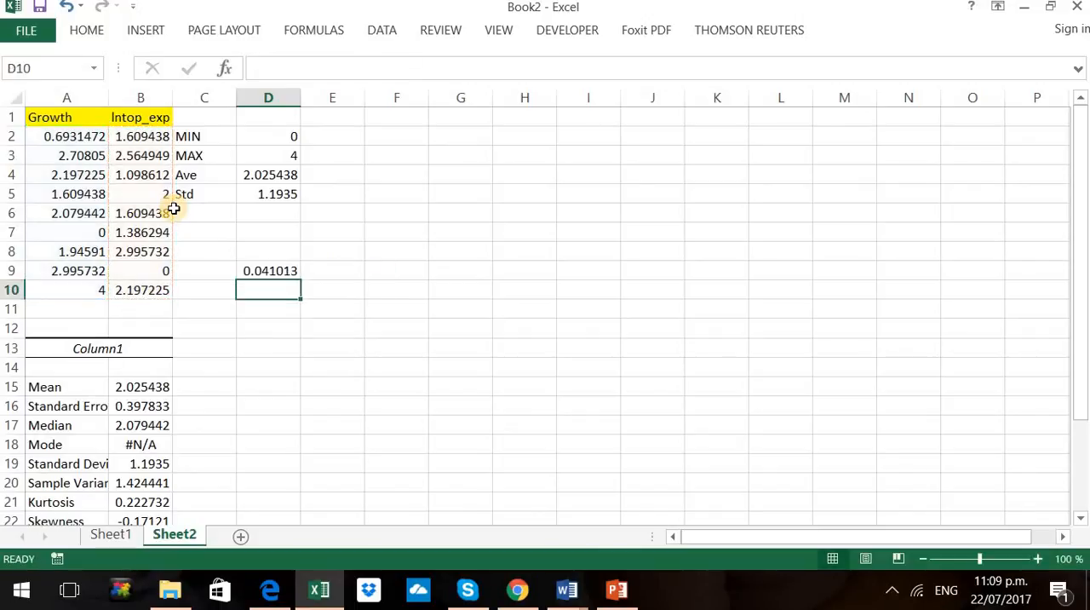
{"action": "left_click", "coordinate": [276, 271]}
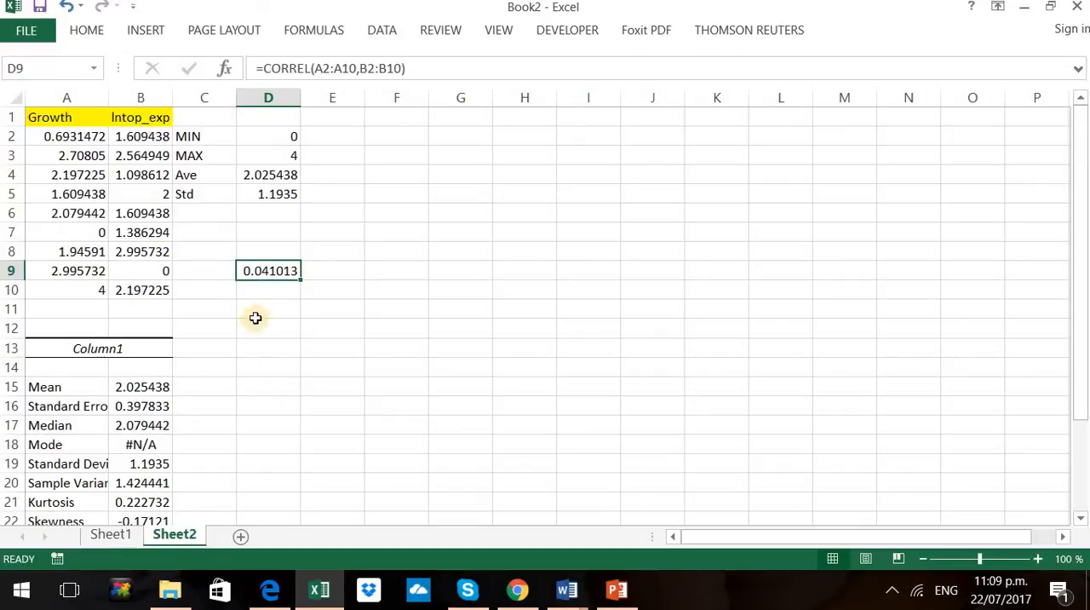
{"action": "left_click", "coordinate": [259, 293]}
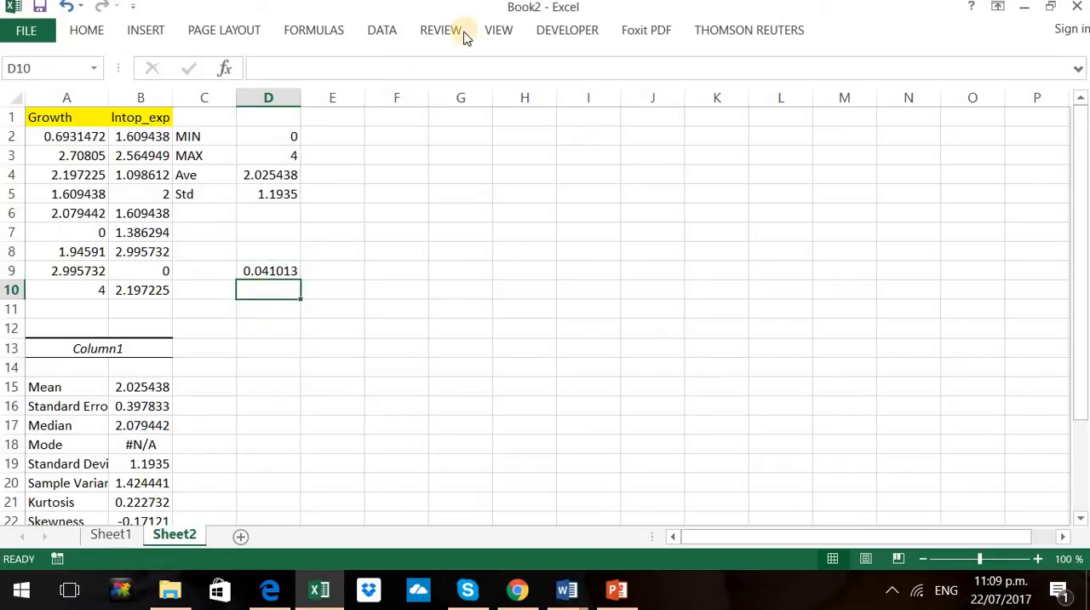
Start the Correlation tool from Data Analysis with input range A1:B10 and labels in the first row
{"action": "left_click", "coordinate": [383, 31]}
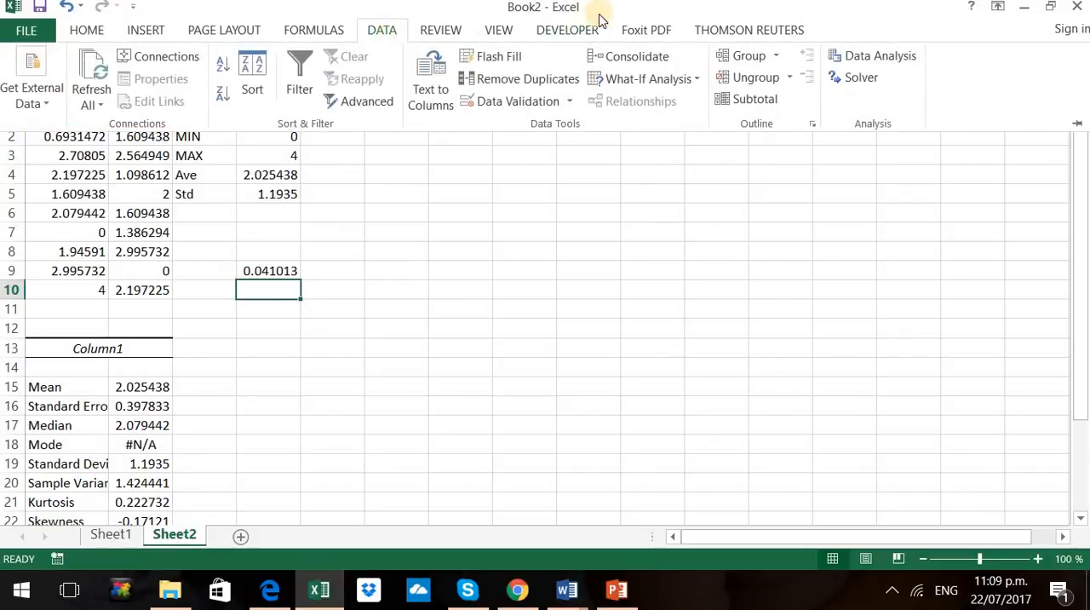
{"action": "left_click", "coordinate": [882, 57]}
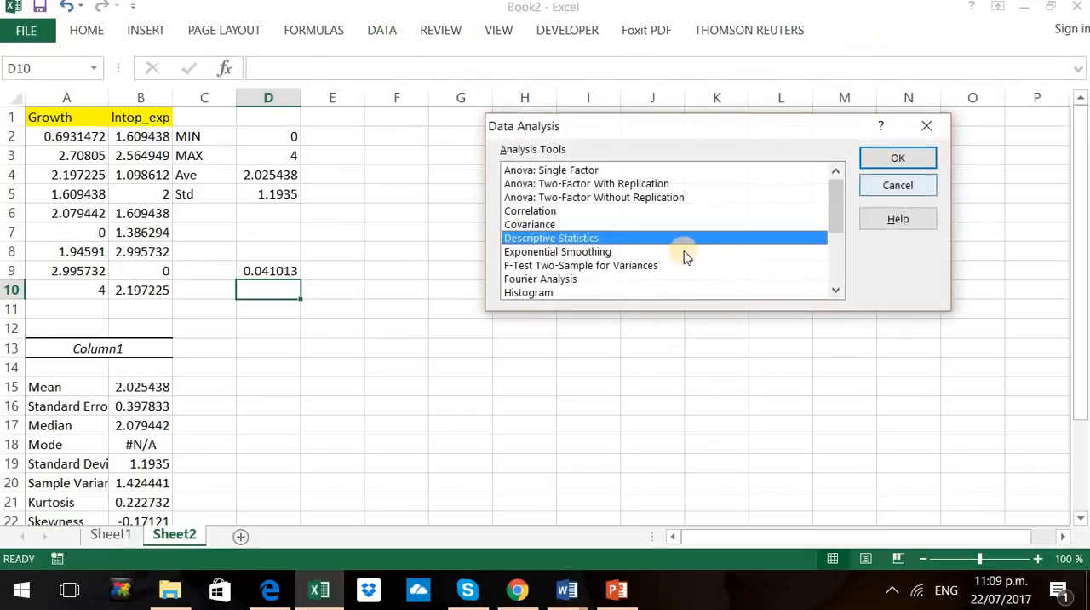
{"action": "double_click", "coordinate": [533, 212]}
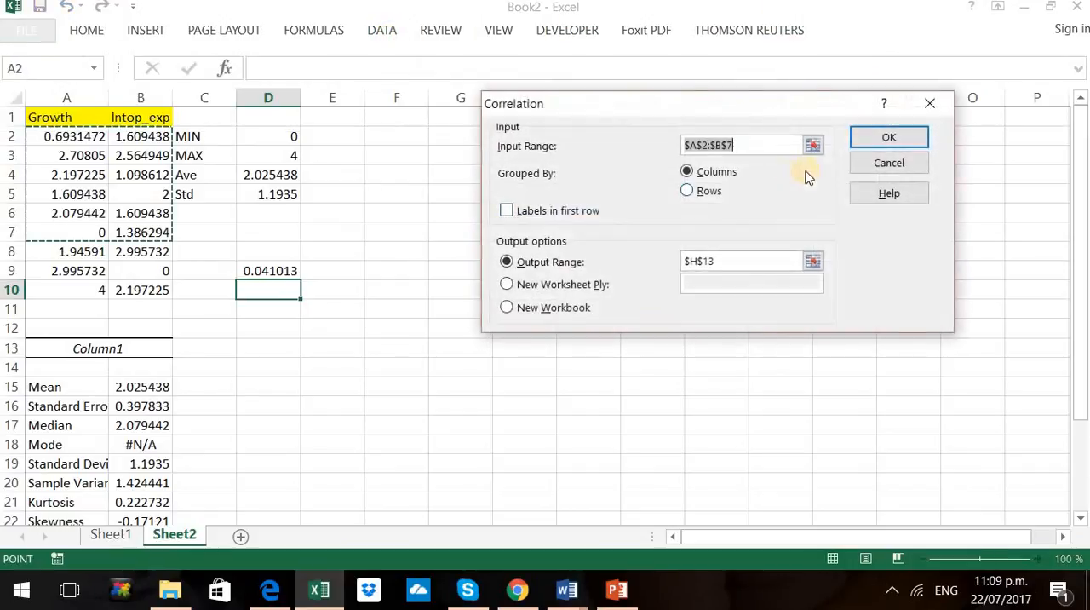
{"action": "left_click", "coordinate": [812, 146]}
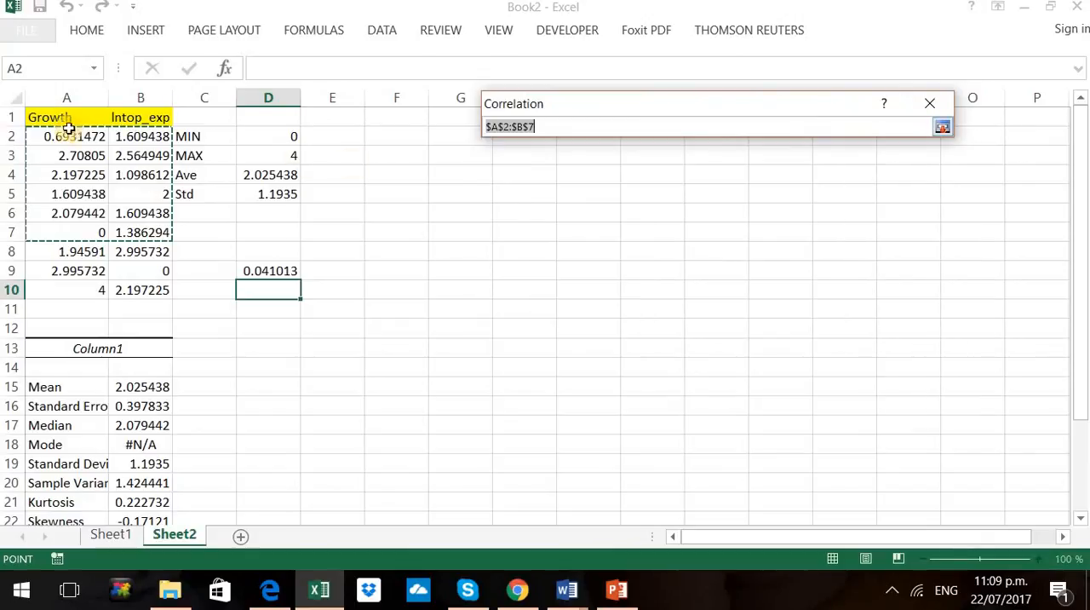
{"action": "left_click_drag", "start_coordinate": [47, 112], "coordinate": [153, 290]}
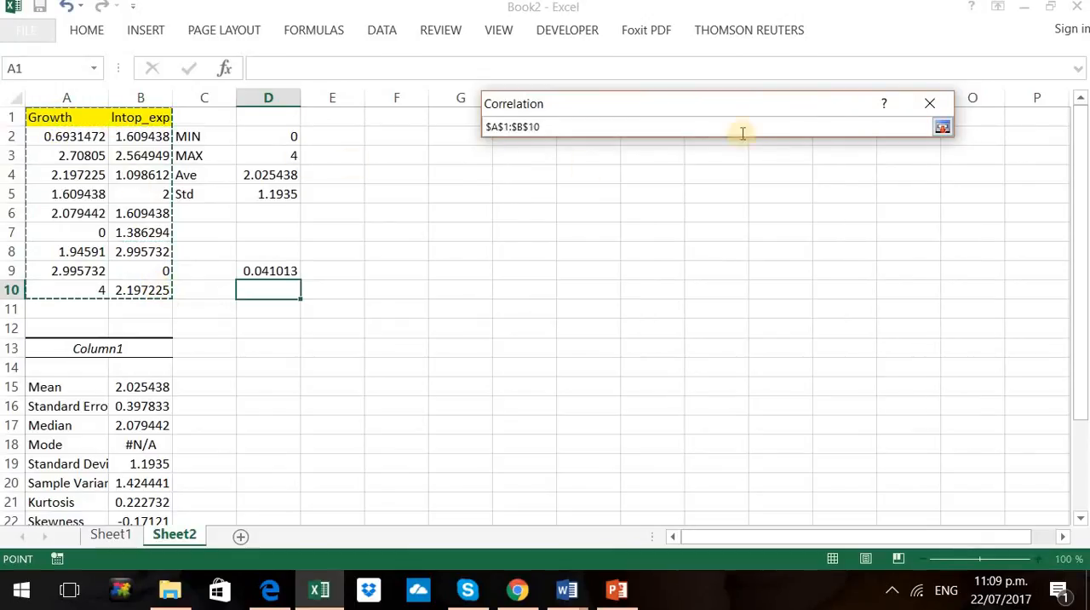
{"action": "left_click", "coordinate": [942, 128]}
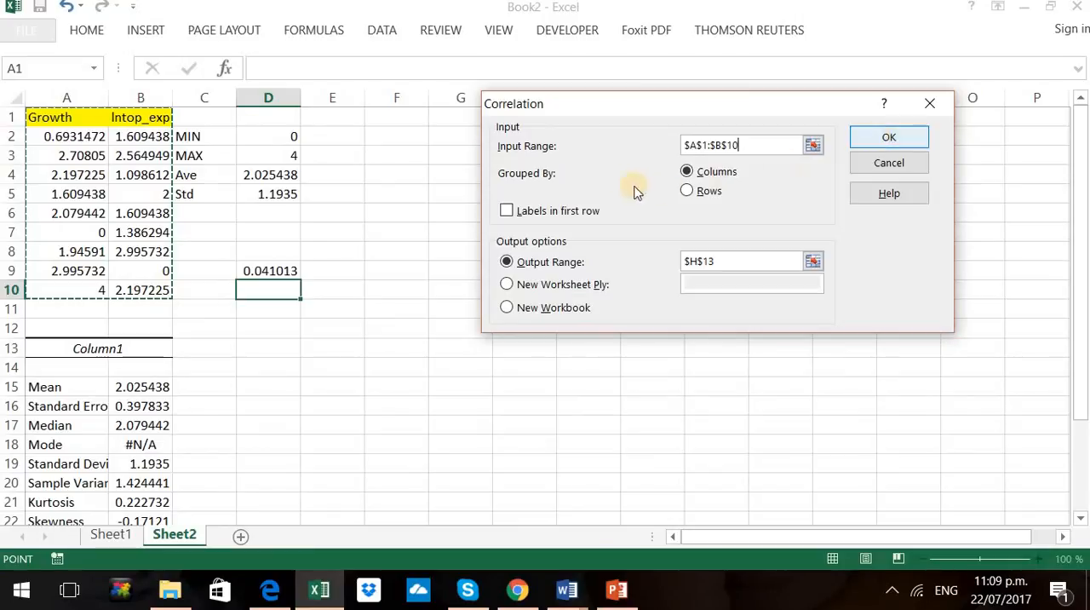
{"action": "left_click", "coordinate": [510, 215]}
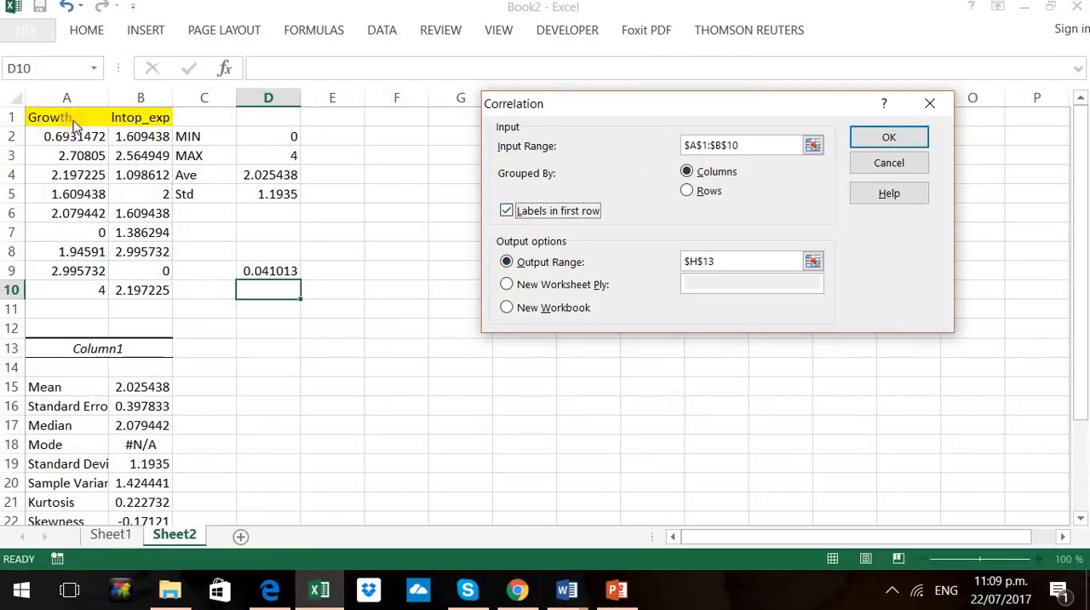
Set the correlation output range to cell D12 and generate the correlation matrix
{"action": "left_click", "coordinate": [813, 261]}
{"action": "left_click", "coordinate": [264, 326]}
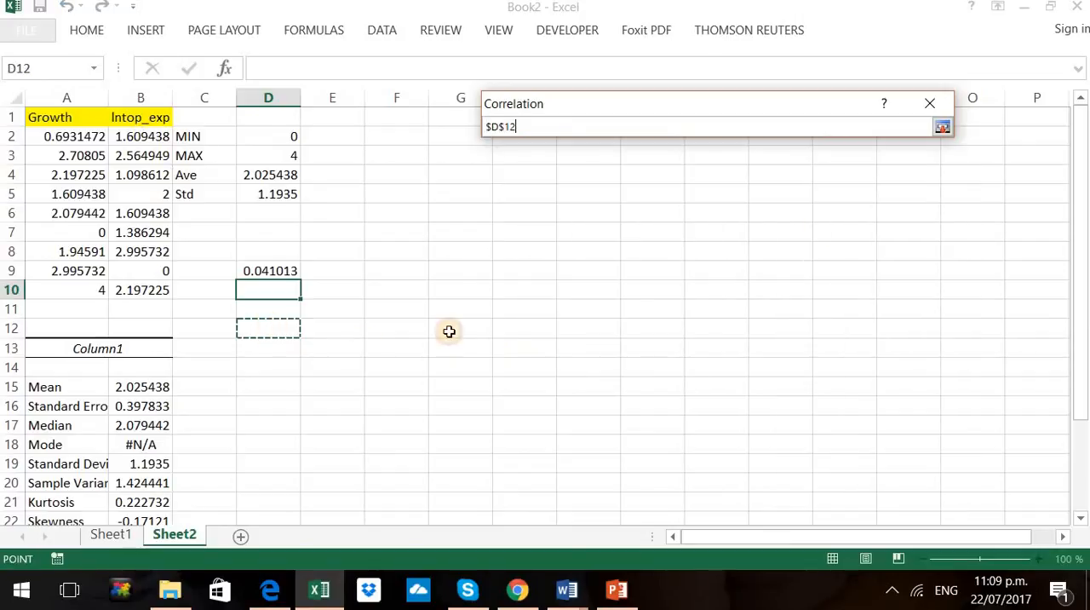
{"action": "left_click", "coordinate": [946, 130]}
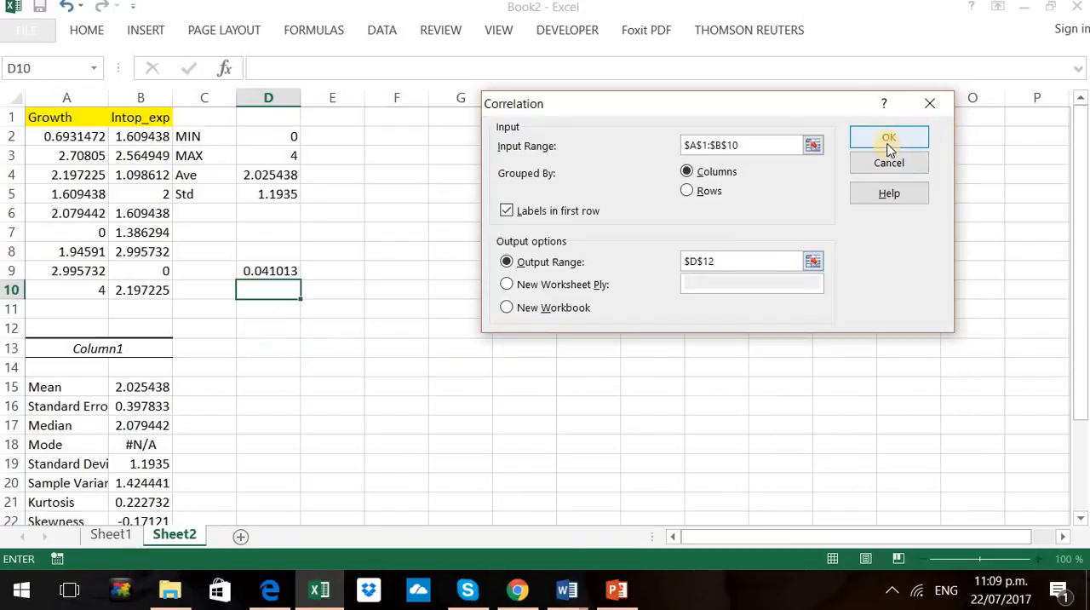
{"action": "left_click", "coordinate": [890, 139]}
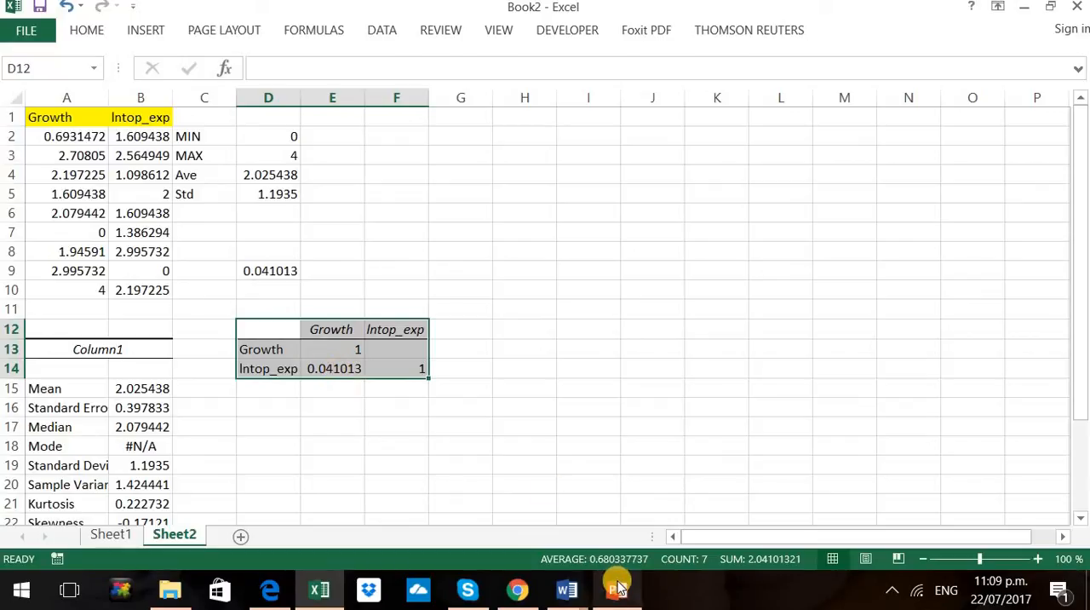
Switch to PowerPoint to check the slide's list of regression functions, and return to the Excel workbook
{"action": "mouse_move", "coordinate": [618, 586]}
{"action": "left_click", "coordinate": [659, 525]}
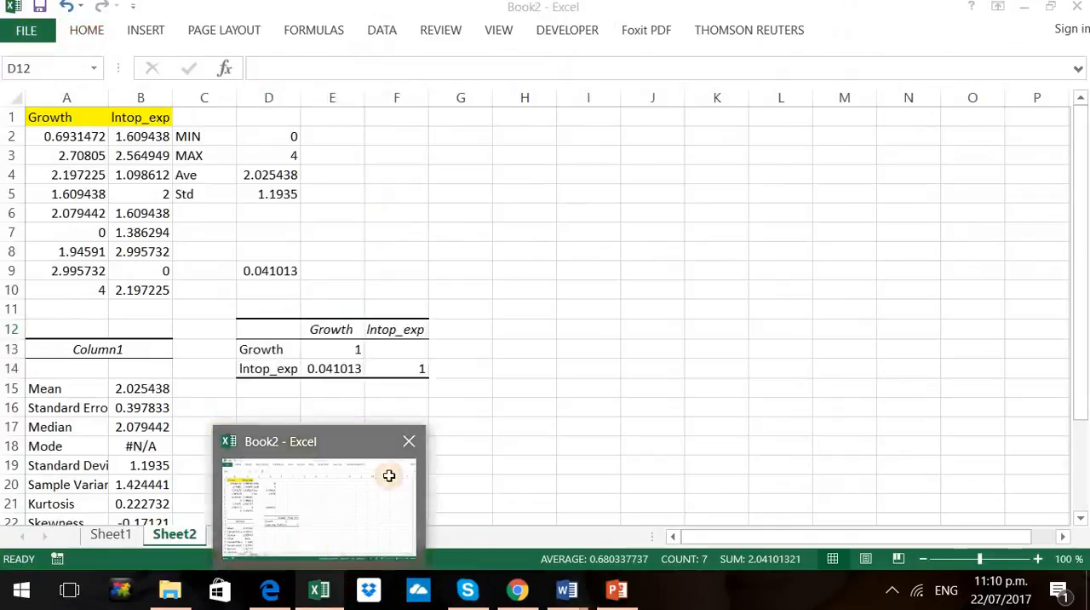
{"action": "left_click", "coordinate": [389, 475]}
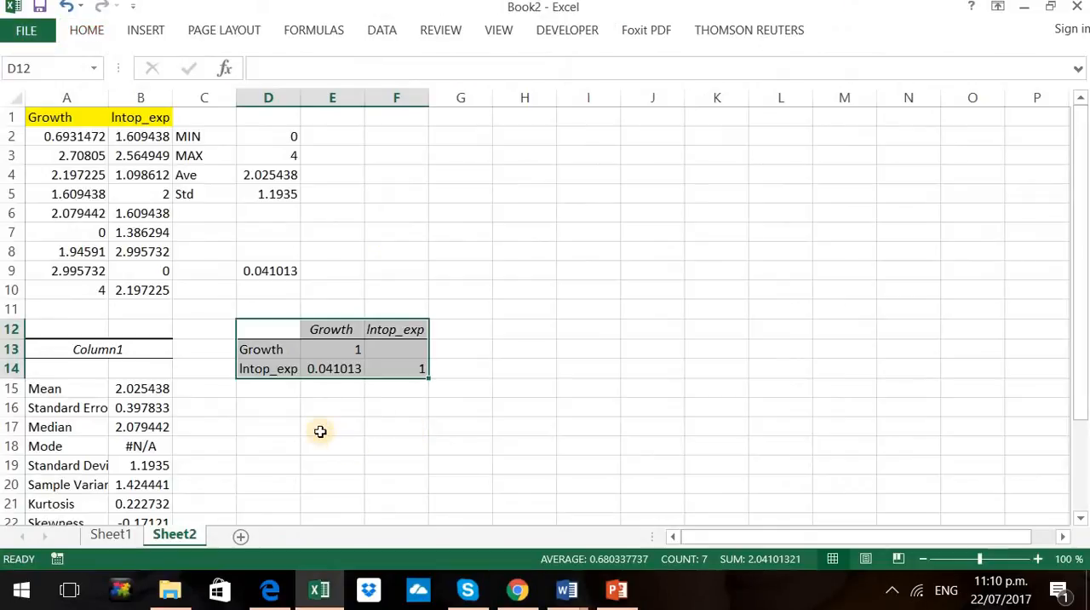
Calculate the regression intercept of Growth on lntop_exp in cell E17 with =INTERCEPT(A2:A10,B2:B10)
{"action": "left_click", "coordinate": [357, 428]}
{"action": "type", "text": "="}
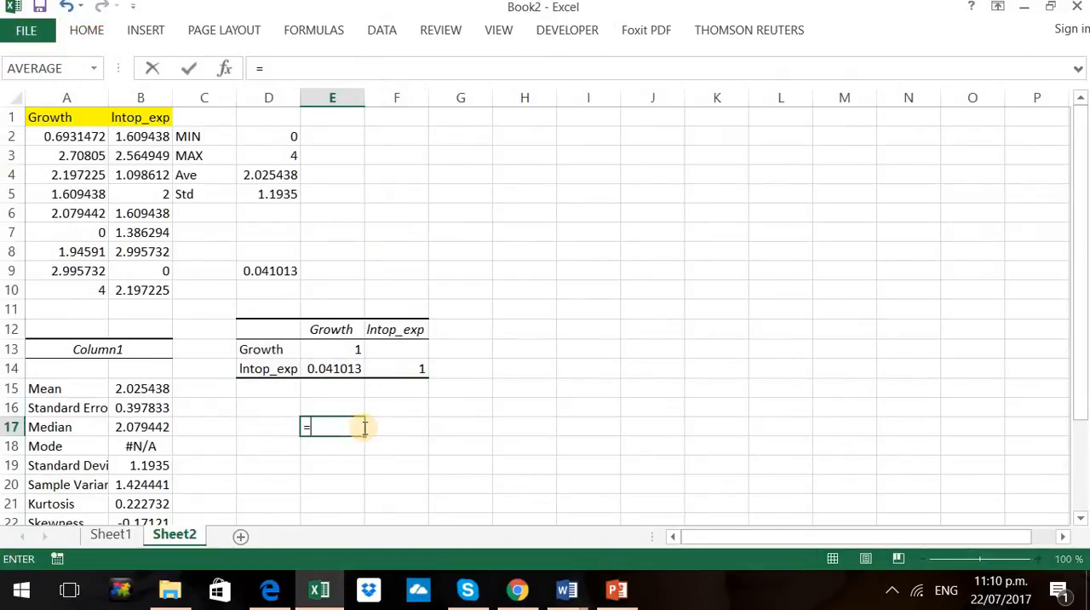
{"action": "type", "text": "in"}
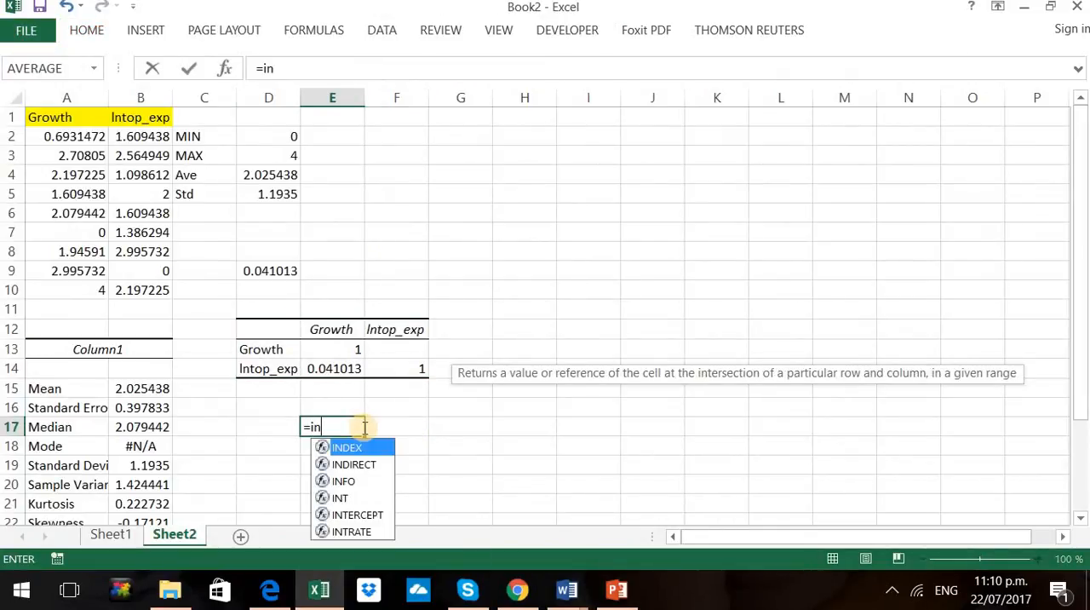
{"action": "double_click", "coordinate": [357, 514]}
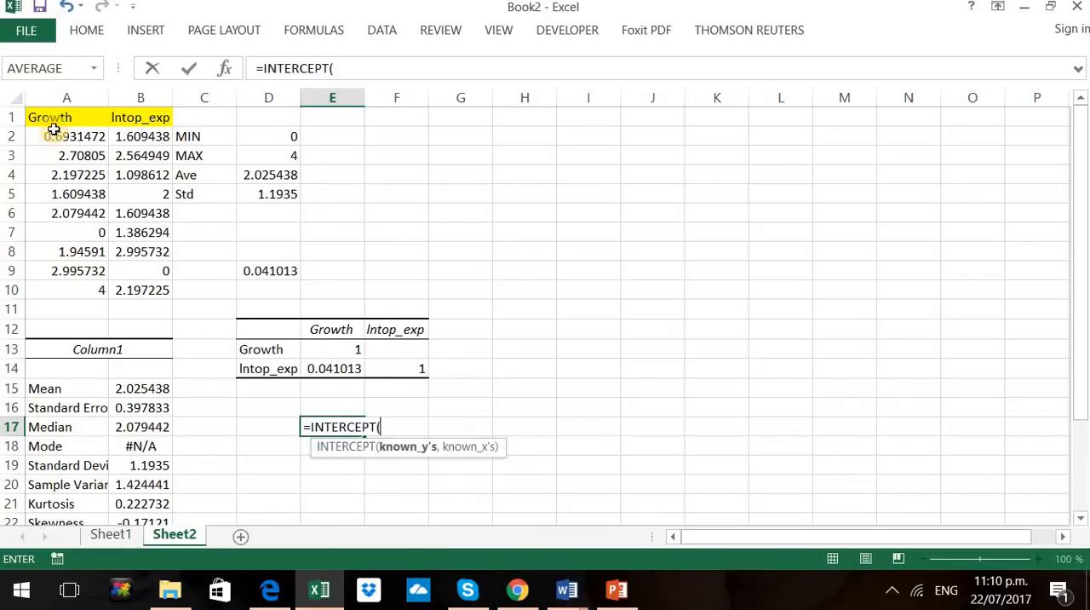
{"action": "left_click_drag", "start_coordinate": [41, 143], "coordinate": [42, 281]}
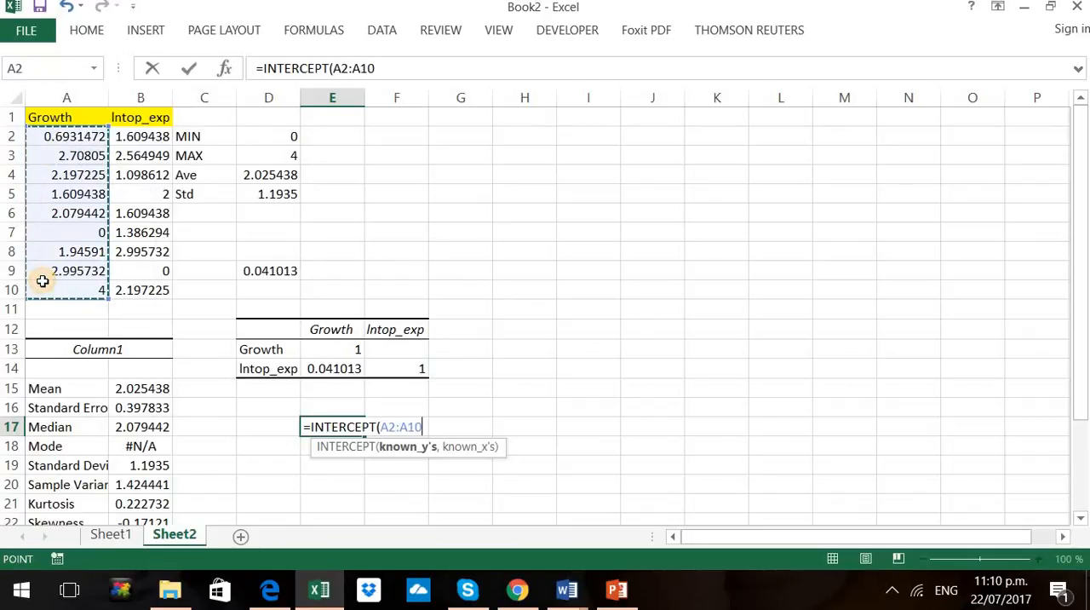
{"action": "type", "text": ","}
{"action": "left_click", "coordinate": [128, 138]}
{"action": "left_click_drag", "start_coordinate": [123, 177], "coordinate": [124, 290]}
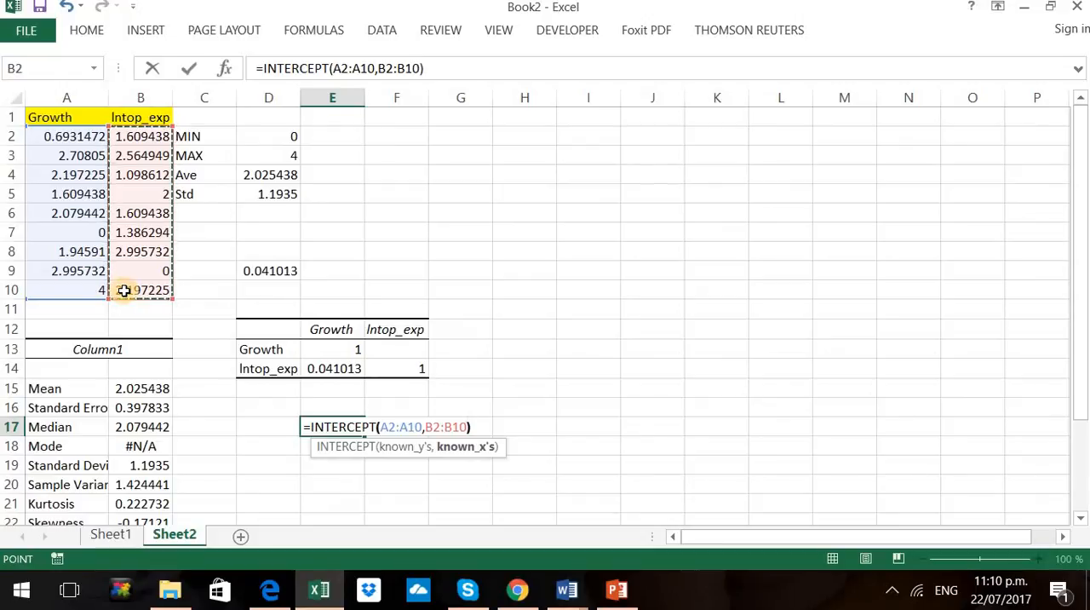
{"action": "key", "text": "Return"}
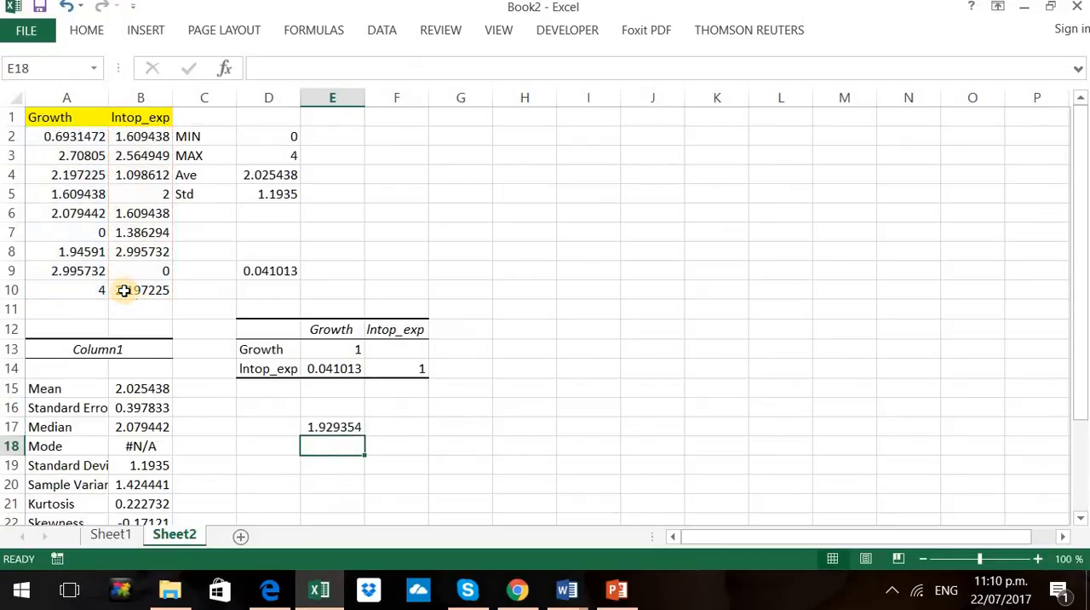
Start the Regression tool from Data Analysis with the Growth column A1:A10 as the Y range
{"action": "left_click", "coordinate": [371, 38]}
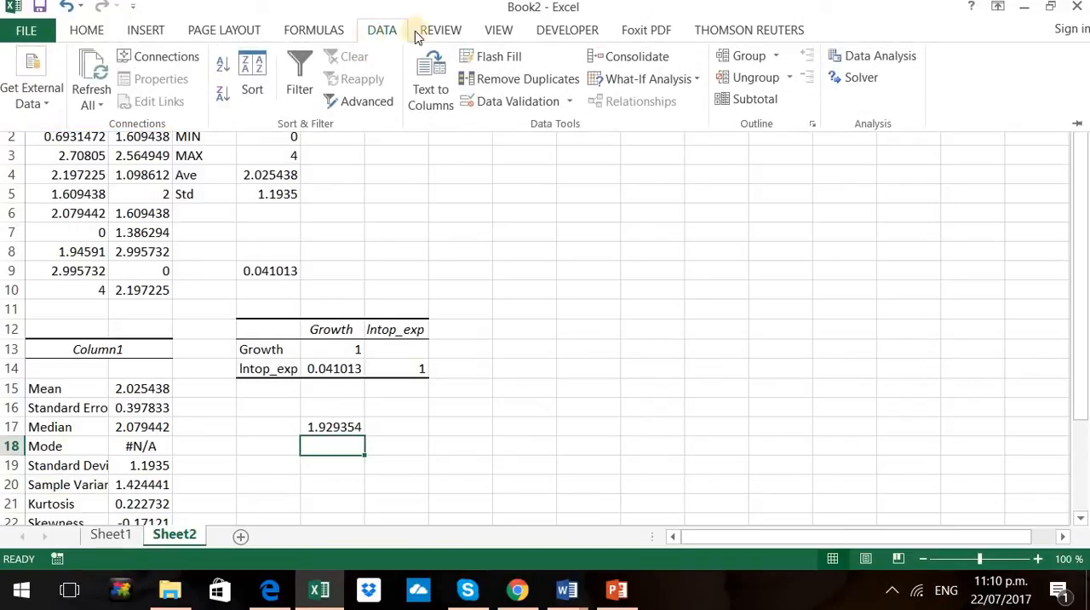
{"action": "left_click", "coordinate": [844, 66]}
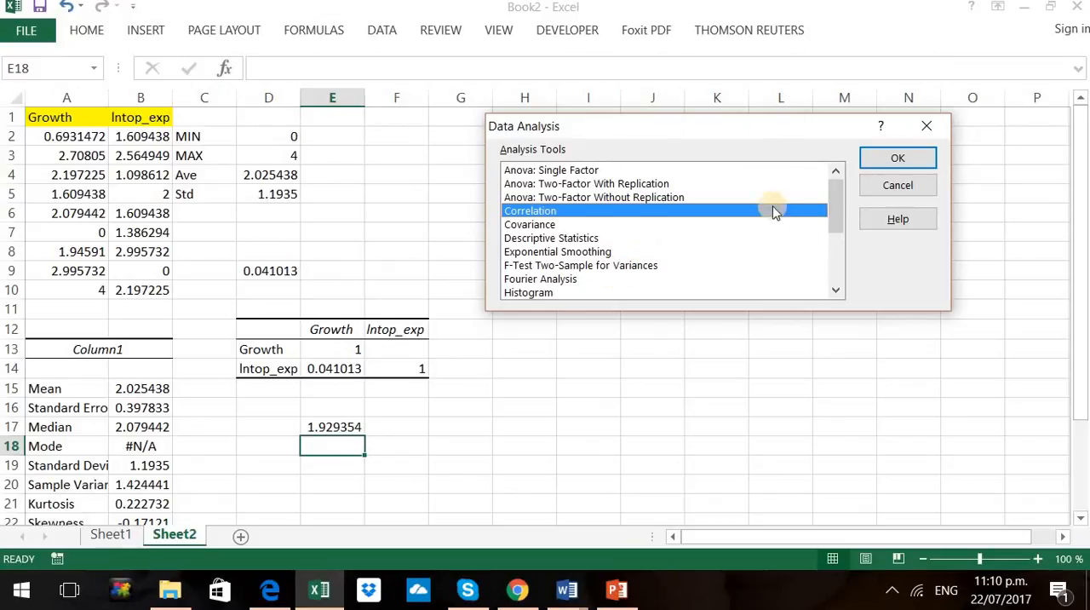
{"action": "left_click_drag", "start_coordinate": [840, 210], "coordinate": [840, 235]}
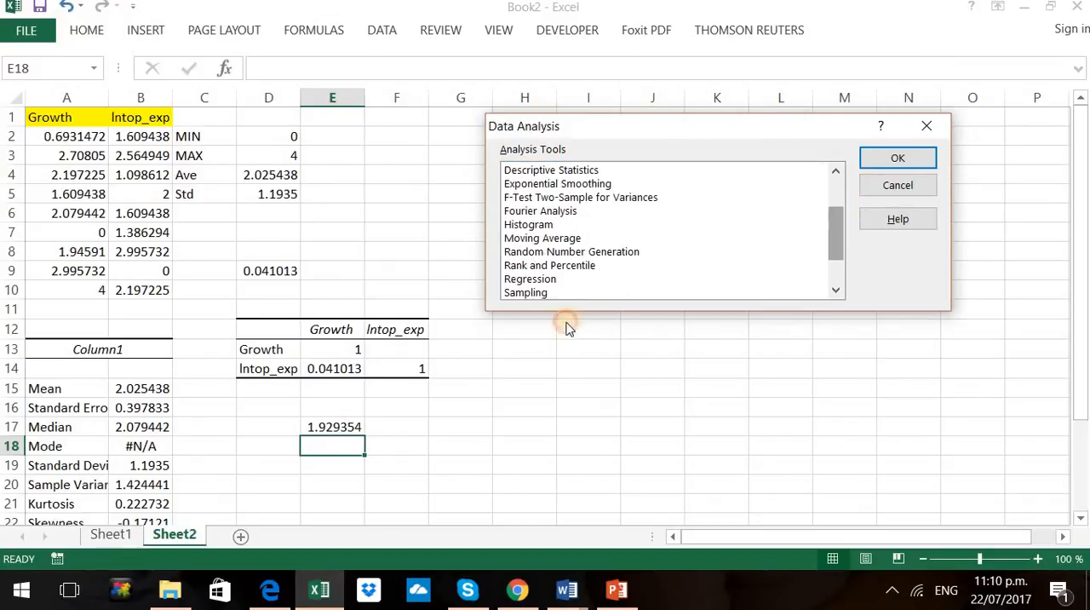
{"action": "double_click", "coordinate": [532, 279]}
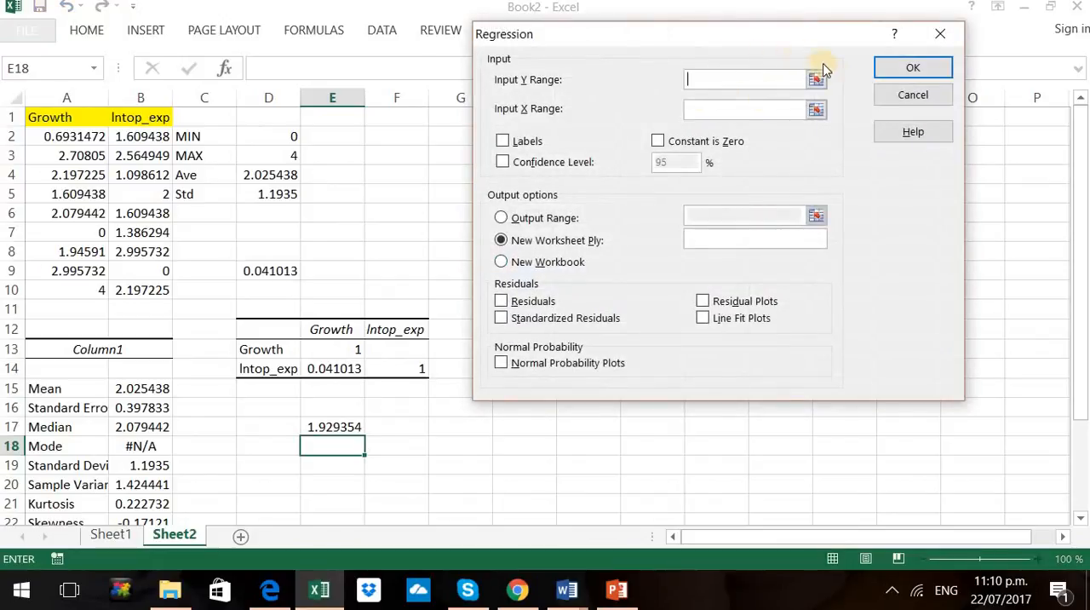
{"action": "left_click", "coordinate": [816, 79]}
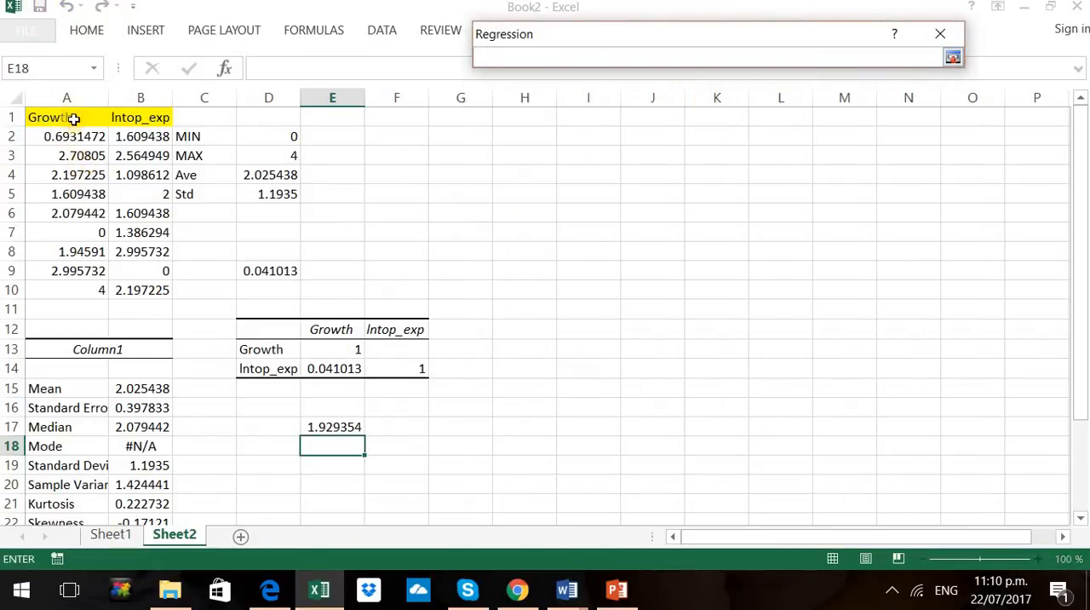
{"action": "left_click_drag", "start_coordinate": [72, 117], "coordinate": [96, 290]}
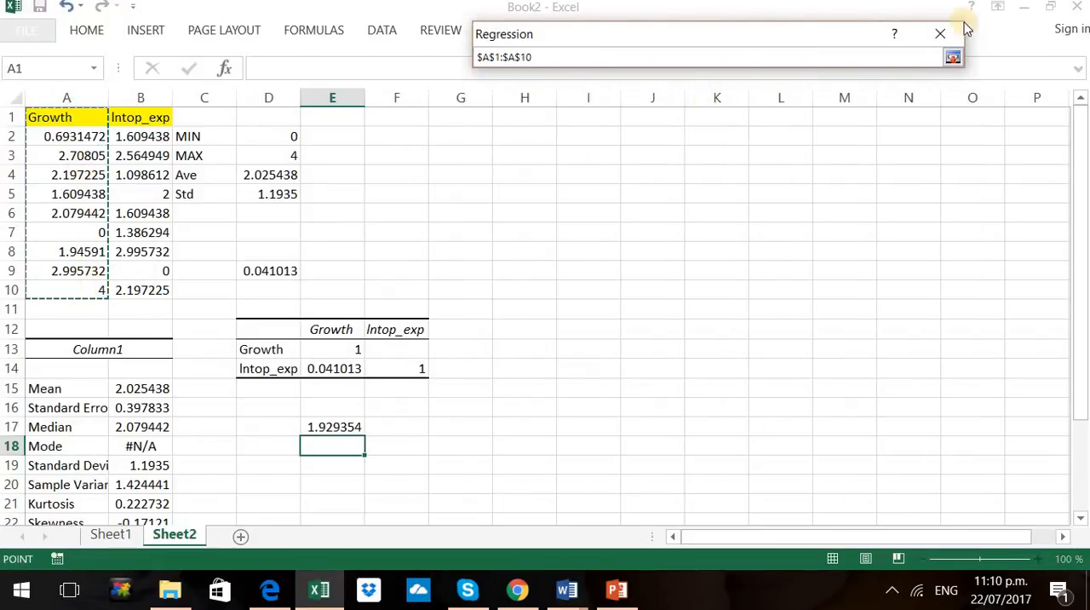
{"action": "left_click", "coordinate": [954, 58]}
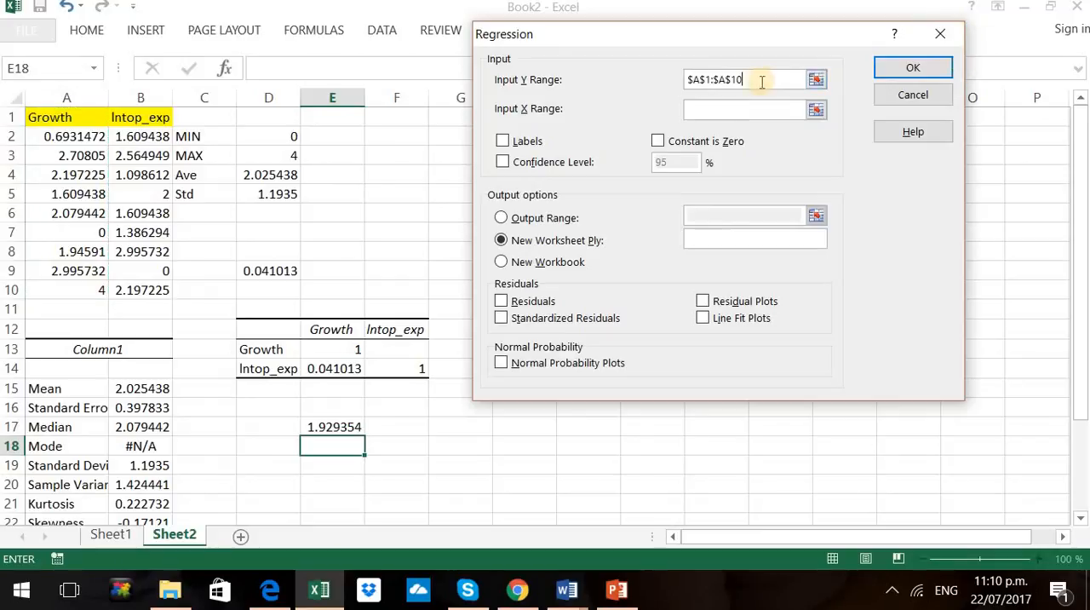
Set the regression's X range to the lntop_exp column B1:B10 and mark the ranges as including labels
{"action": "left_click", "coordinate": [816, 112]}
{"action": "left_click_drag", "start_coordinate": [151, 116], "coordinate": [145, 292]}
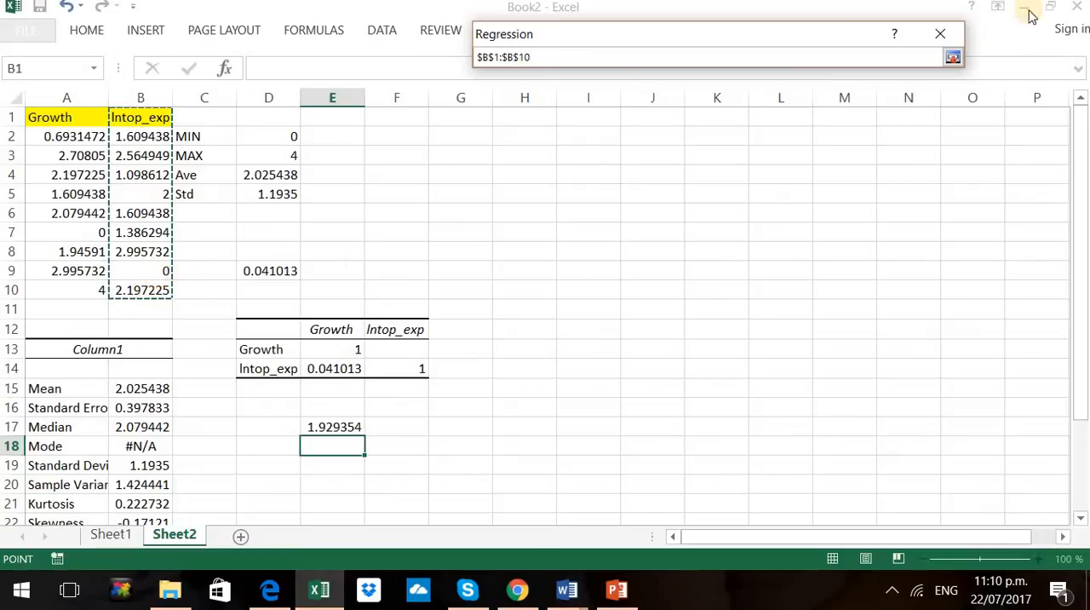
{"action": "left_click", "coordinate": [953, 58]}
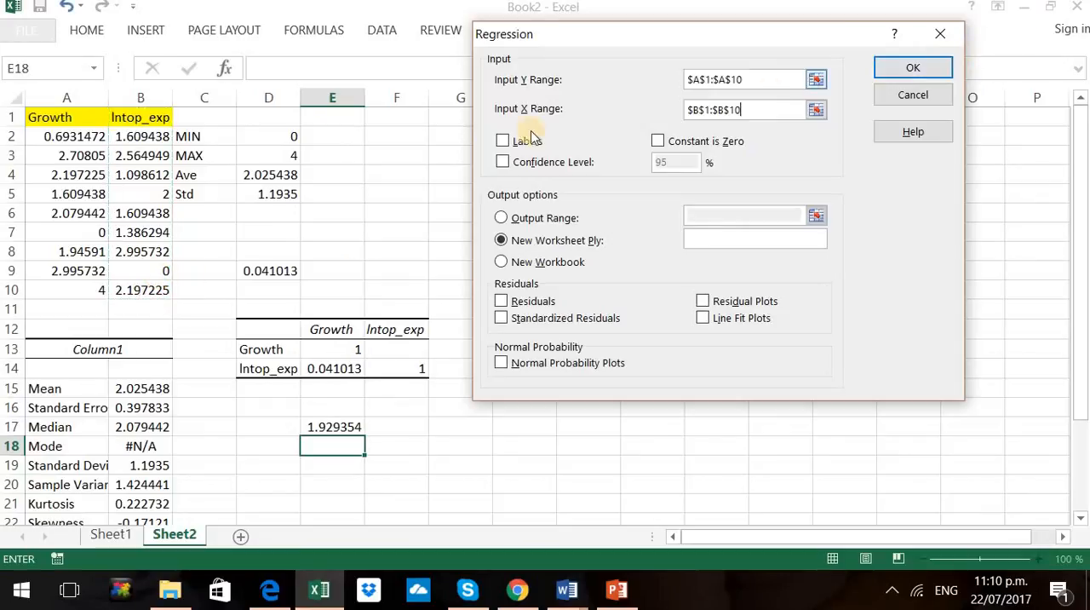
{"action": "left_click", "coordinate": [504, 143]}
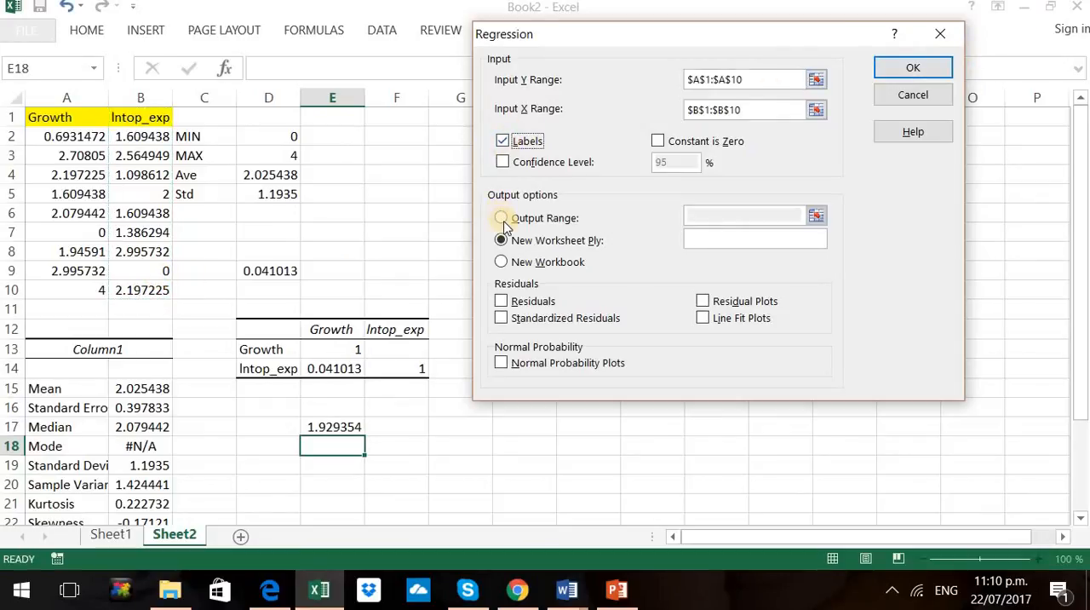
Set the regression output range to cell G18 and generate the summary output
{"action": "left_click", "coordinate": [502, 218]}
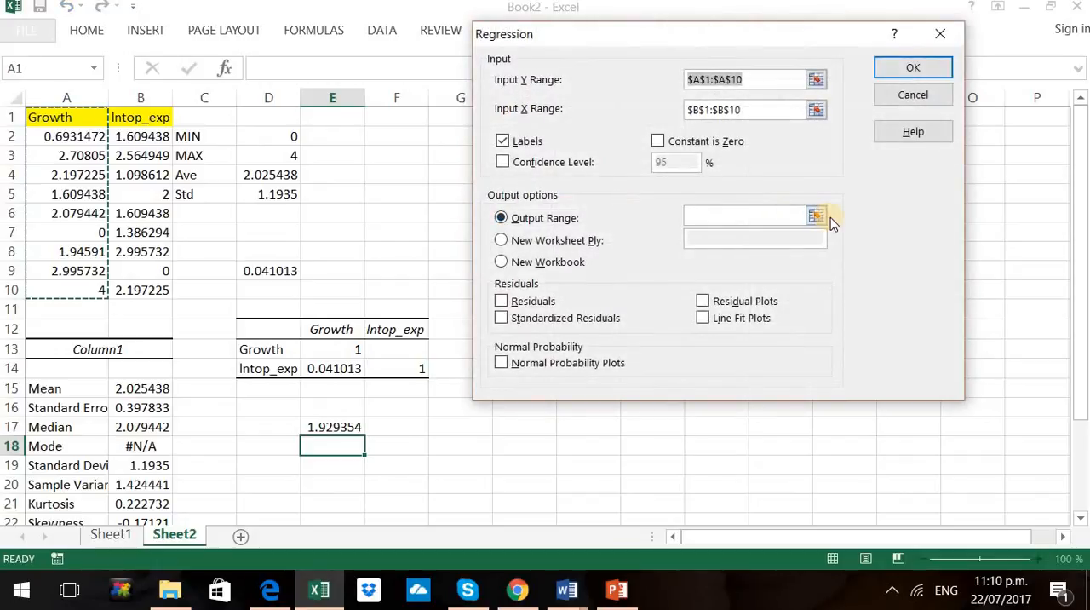
{"action": "left_click", "coordinate": [830, 220]}
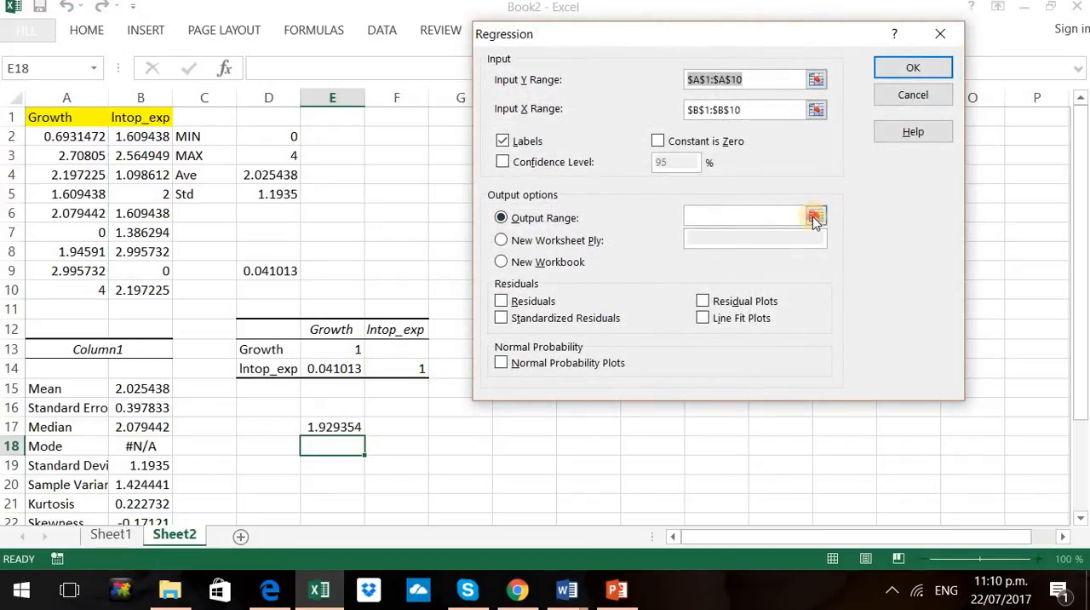
{"action": "left_click", "coordinate": [815, 218]}
{"action": "left_click", "coordinate": [460, 446]}
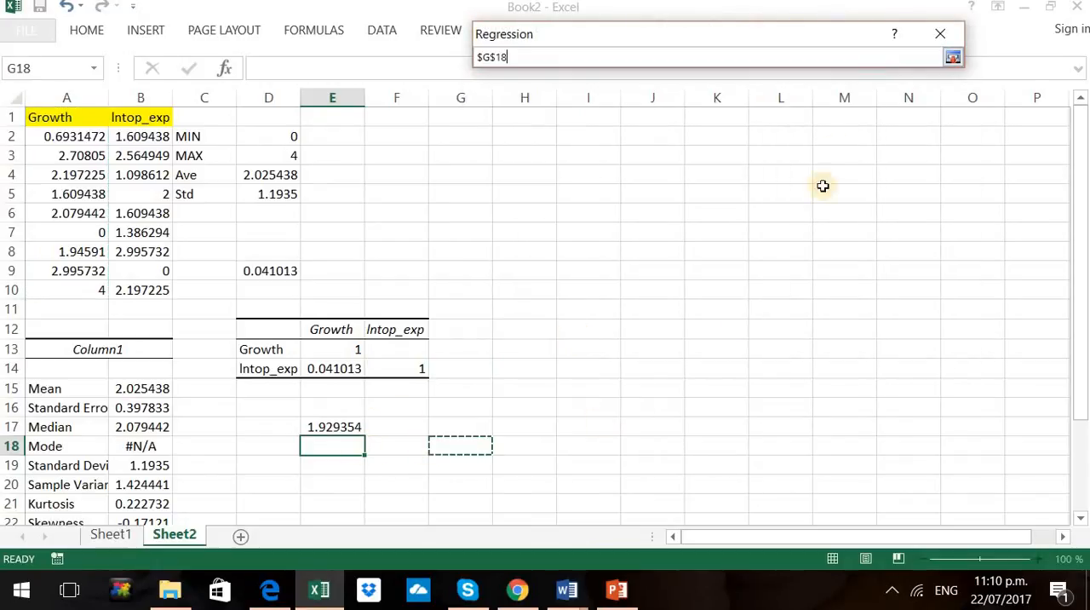
{"action": "left_click", "coordinate": [952, 57]}
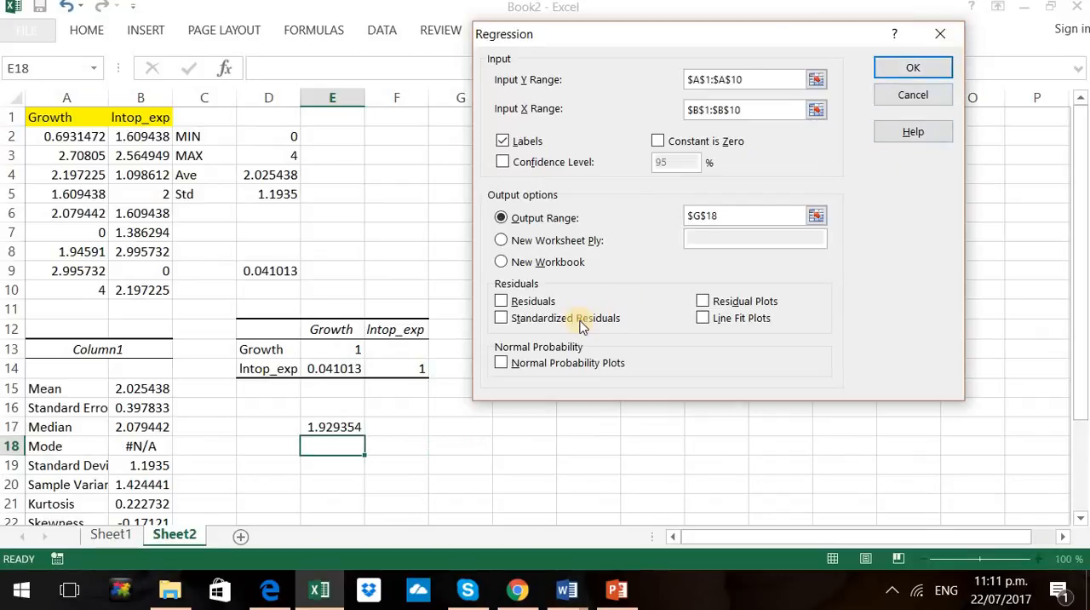
{"action": "left_click", "coordinate": [913, 67]}
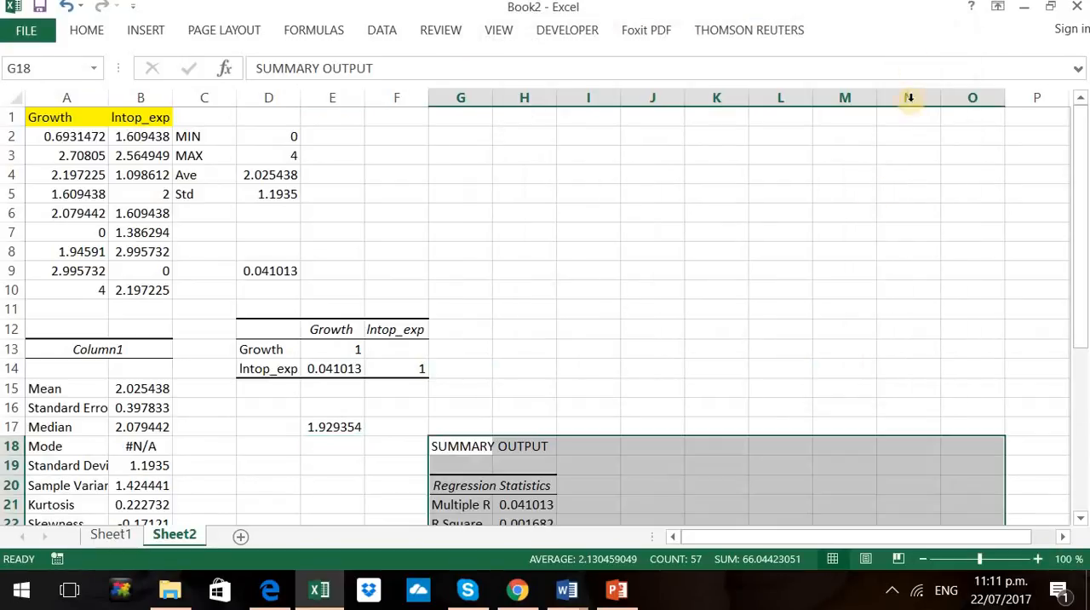
Compare the Intercept coefficient in H34 of the regression output with the INTERCEPT formula result in E17
{"action": "scroll", "coordinate": [835, 255], "scroll_direction": "down", "scroll_amount": 3}
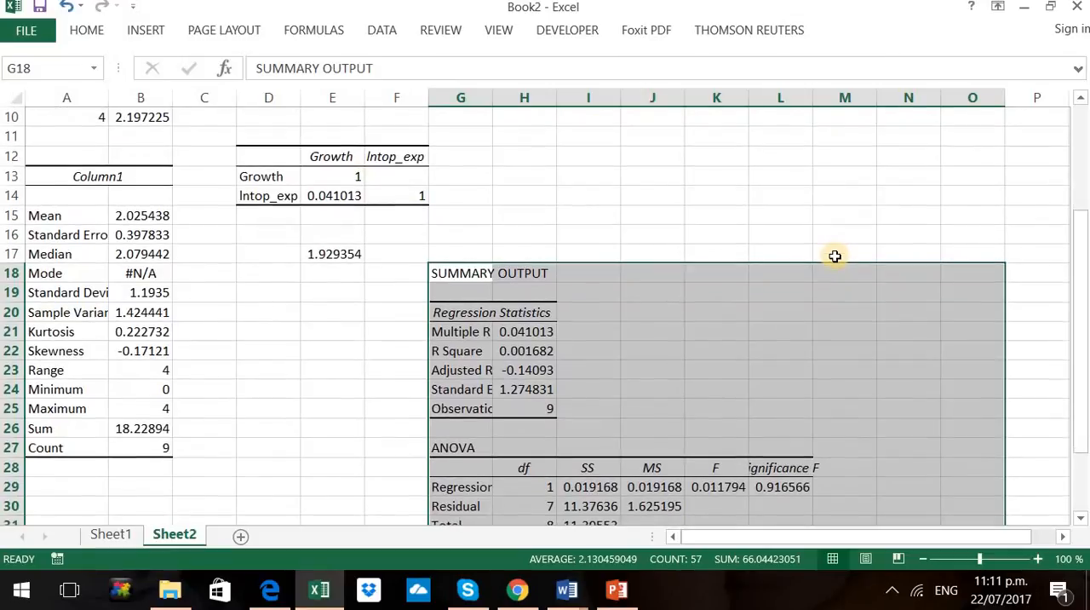
{"action": "scroll", "coordinate": [802, 305], "scroll_direction": "down", "scroll_amount": 2}
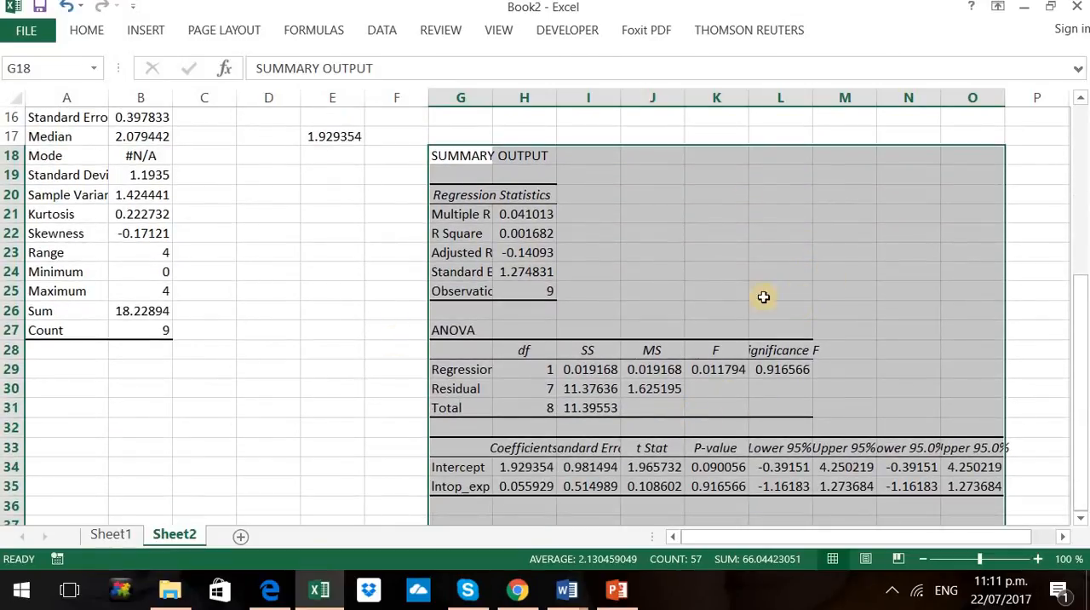
{"action": "left_click", "coordinate": [528, 470]}
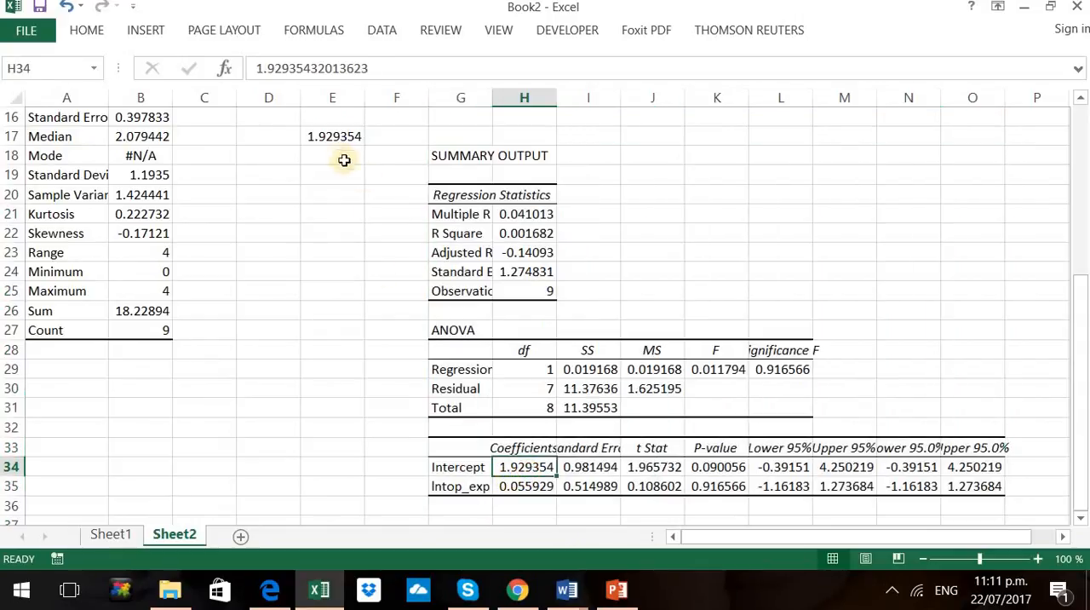
{"action": "left_click", "coordinate": [313, 139]}
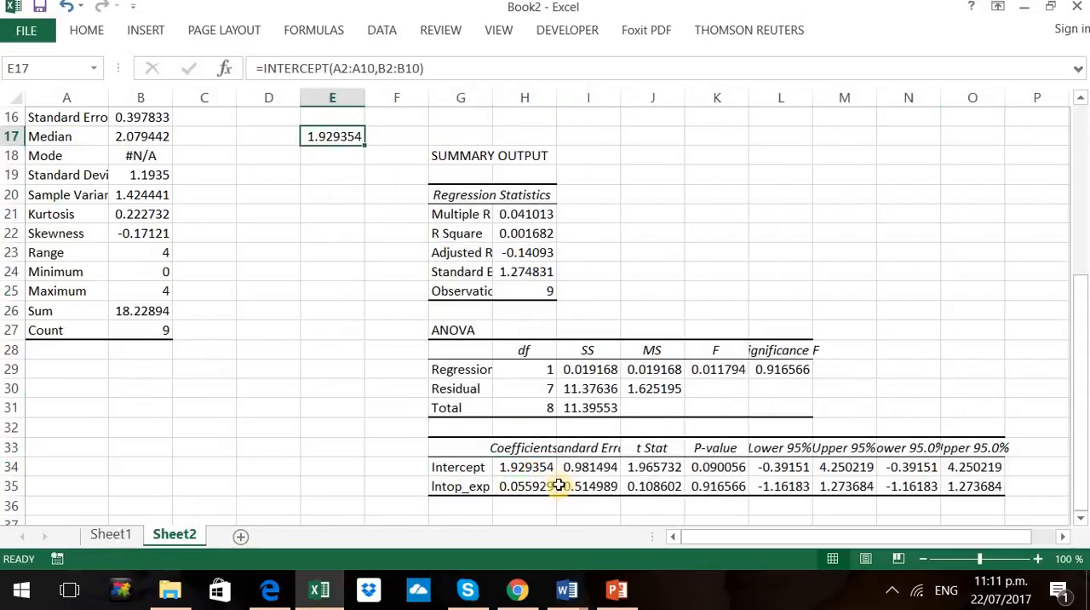
{"action": "left_click", "coordinate": [530, 467]}
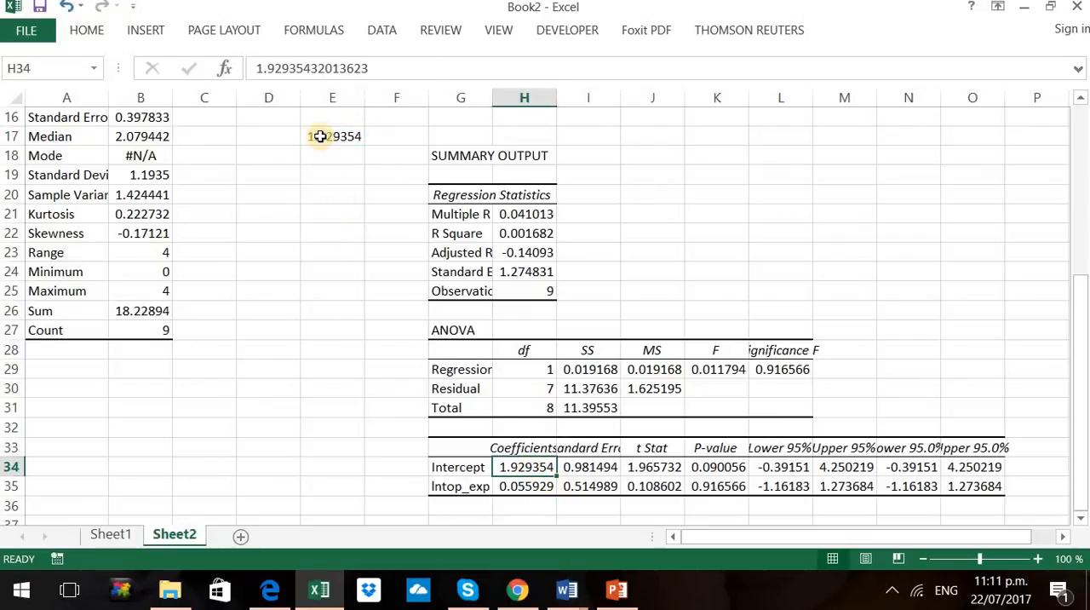
{"action": "left_click", "coordinate": [316, 137]}
Look through the Statistical category of the function library and close the list without inserting a function
{"action": "scroll", "coordinate": [804, 279], "scroll_direction": "up", "scroll_amount": 5}
{"action": "left_click", "coordinate": [380, 30]}
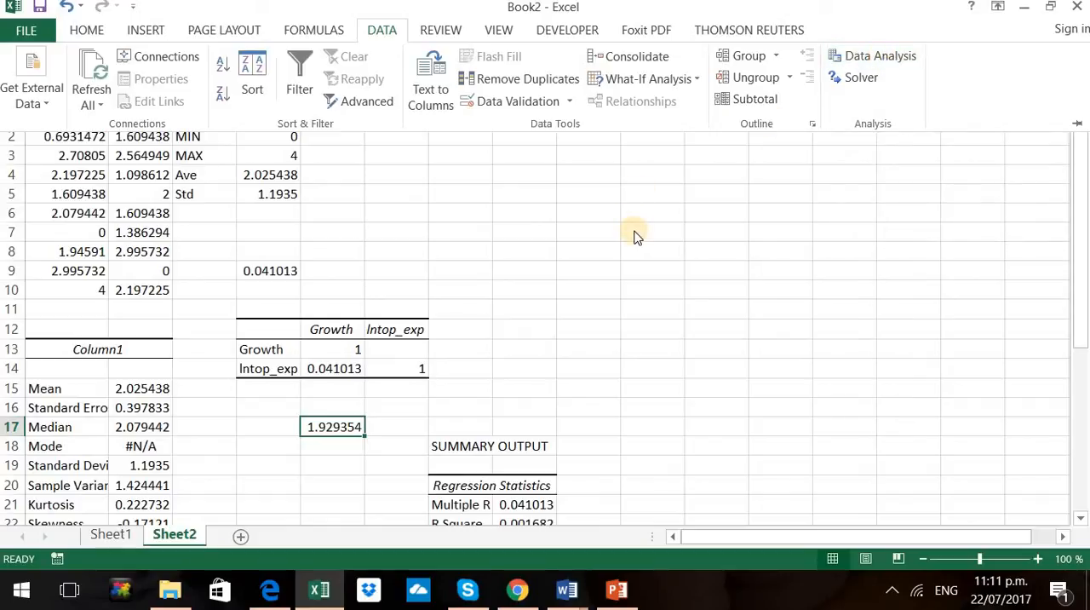
{"action": "left_click", "coordinate": [337, 31]}
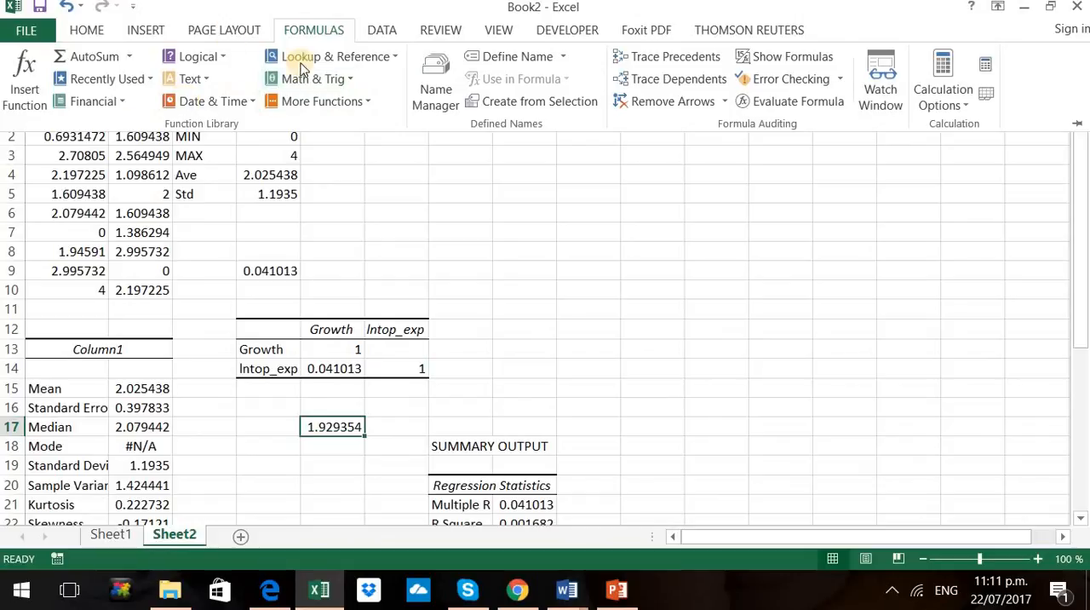
{"action": "left_click", "coordinate": [335, 105]}
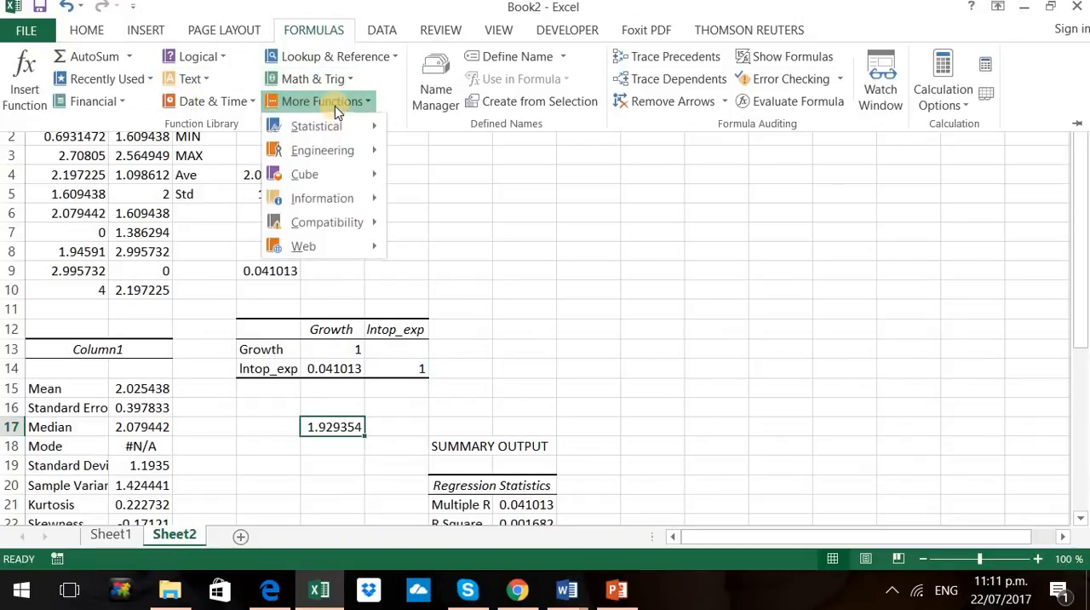
{"action": "mouse_move", "coordinate": [332, 129]}
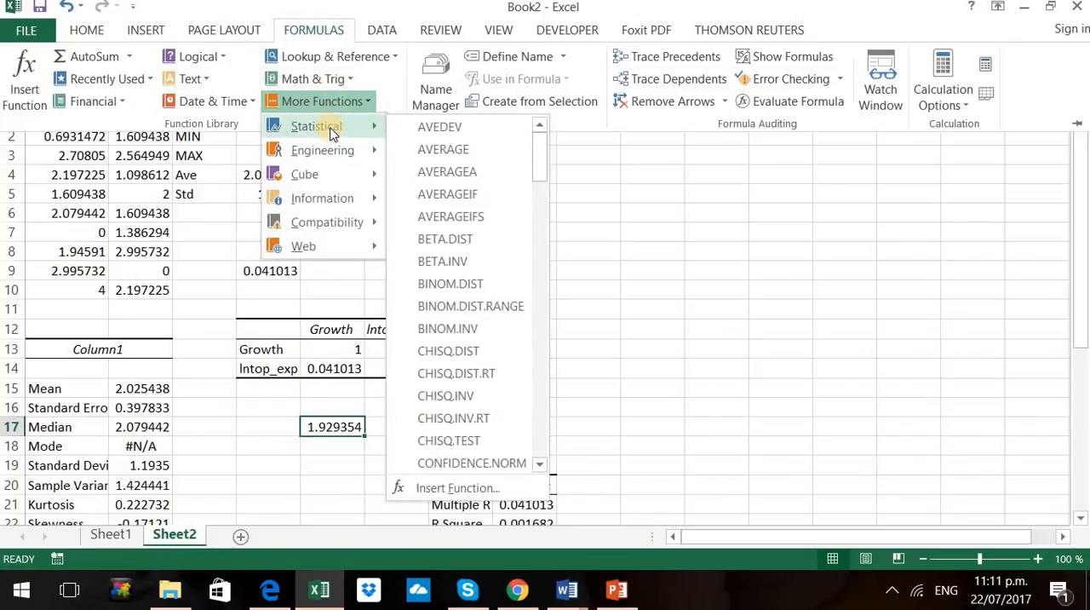
{"action": "left_click", "coordinate": [673, 219]}
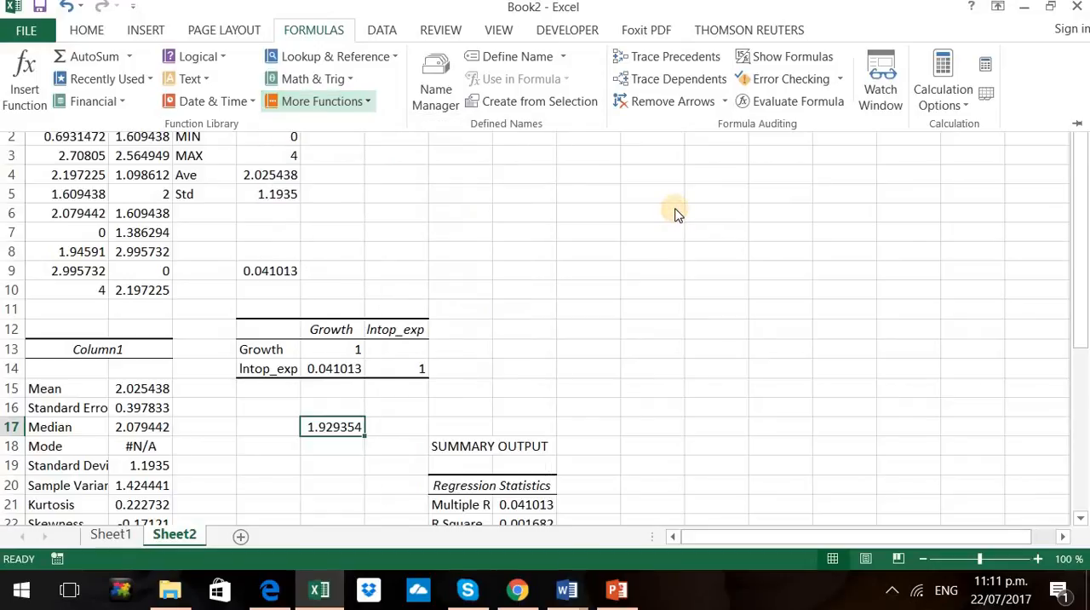